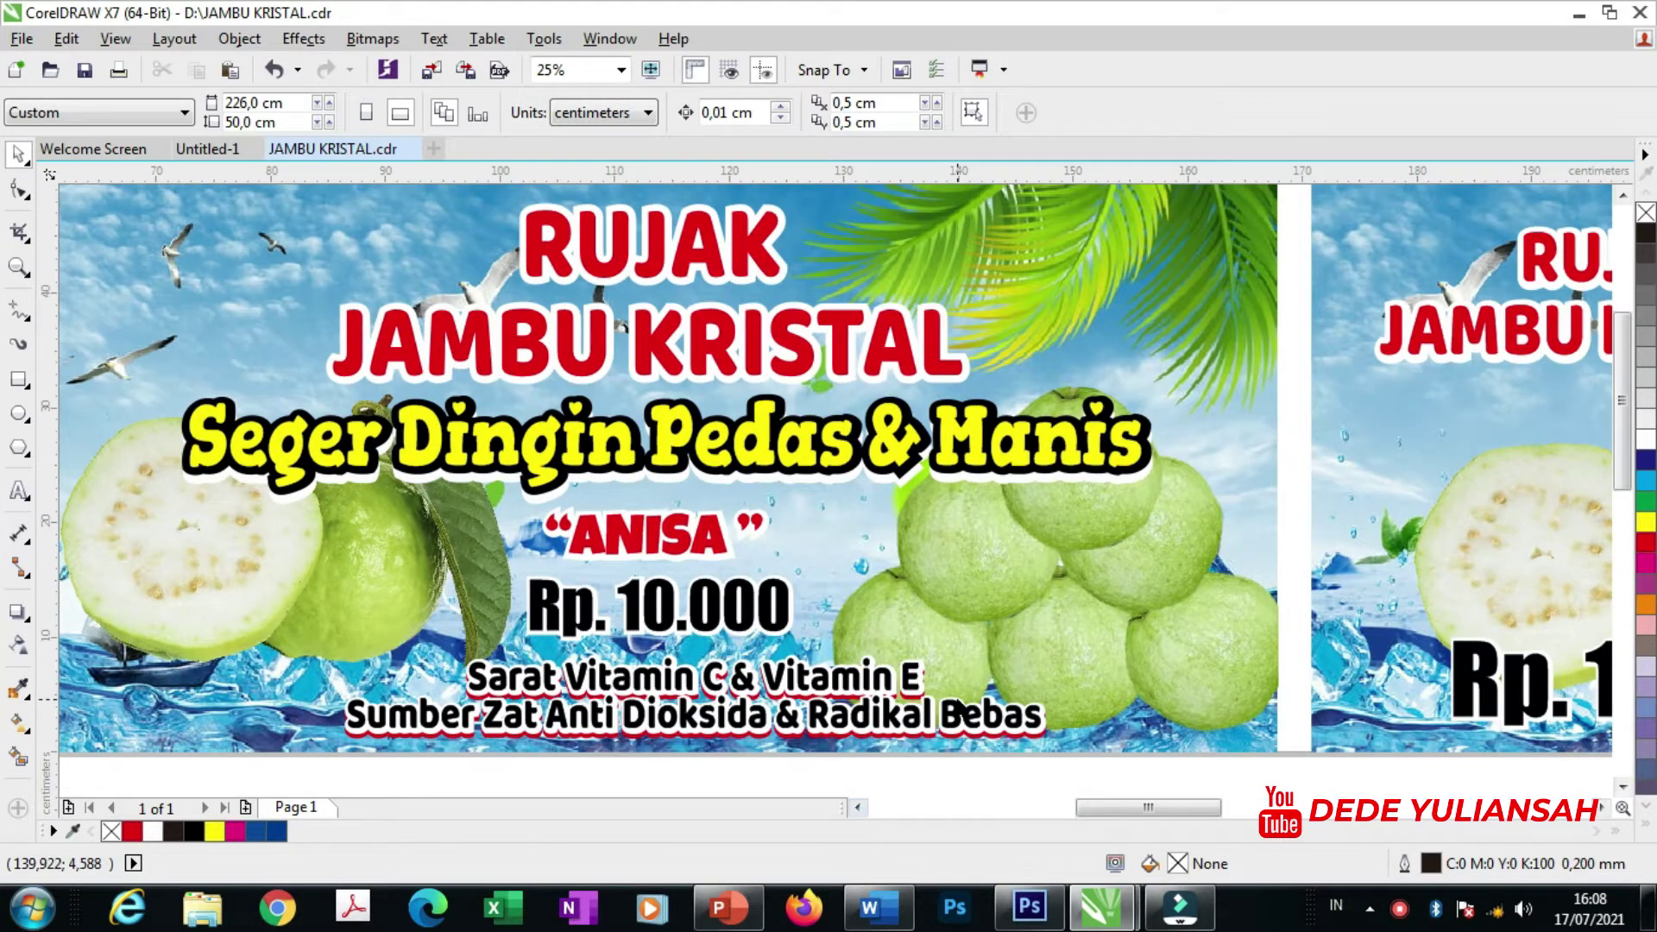
- Move the finished three-part banner group below the page so the page area is empty
scroll(960, 709, down, 2)
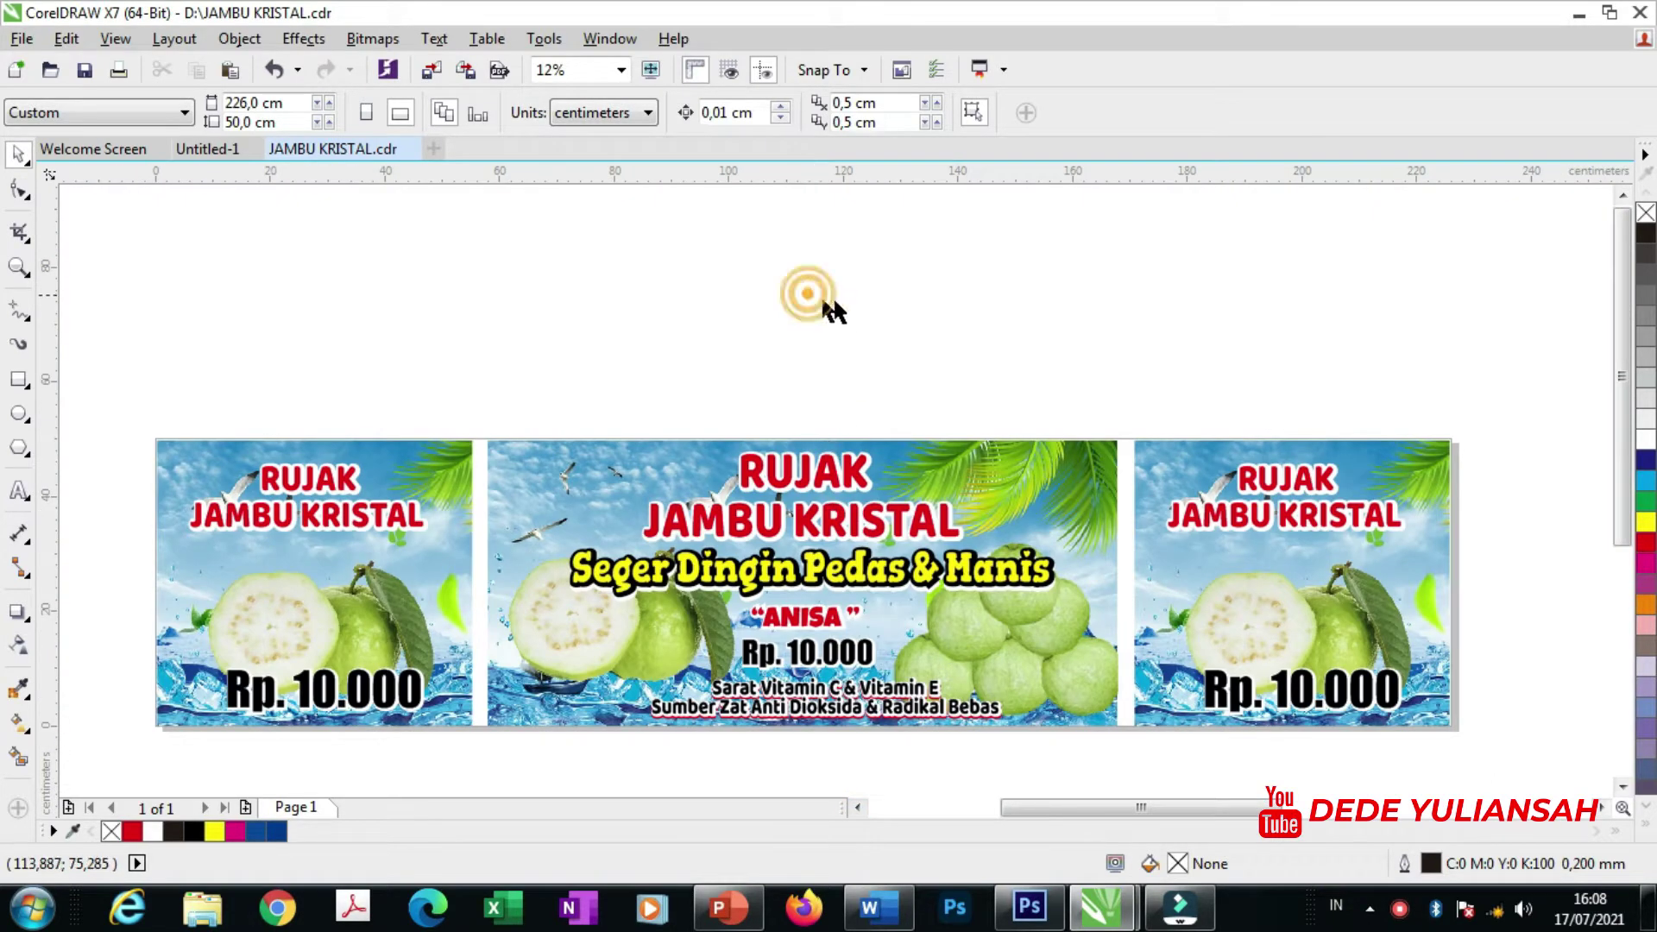
scroll(879, 309, down, 1)
drag(414, 325, 1191, 569)
drag(915, 433, 920, 601)
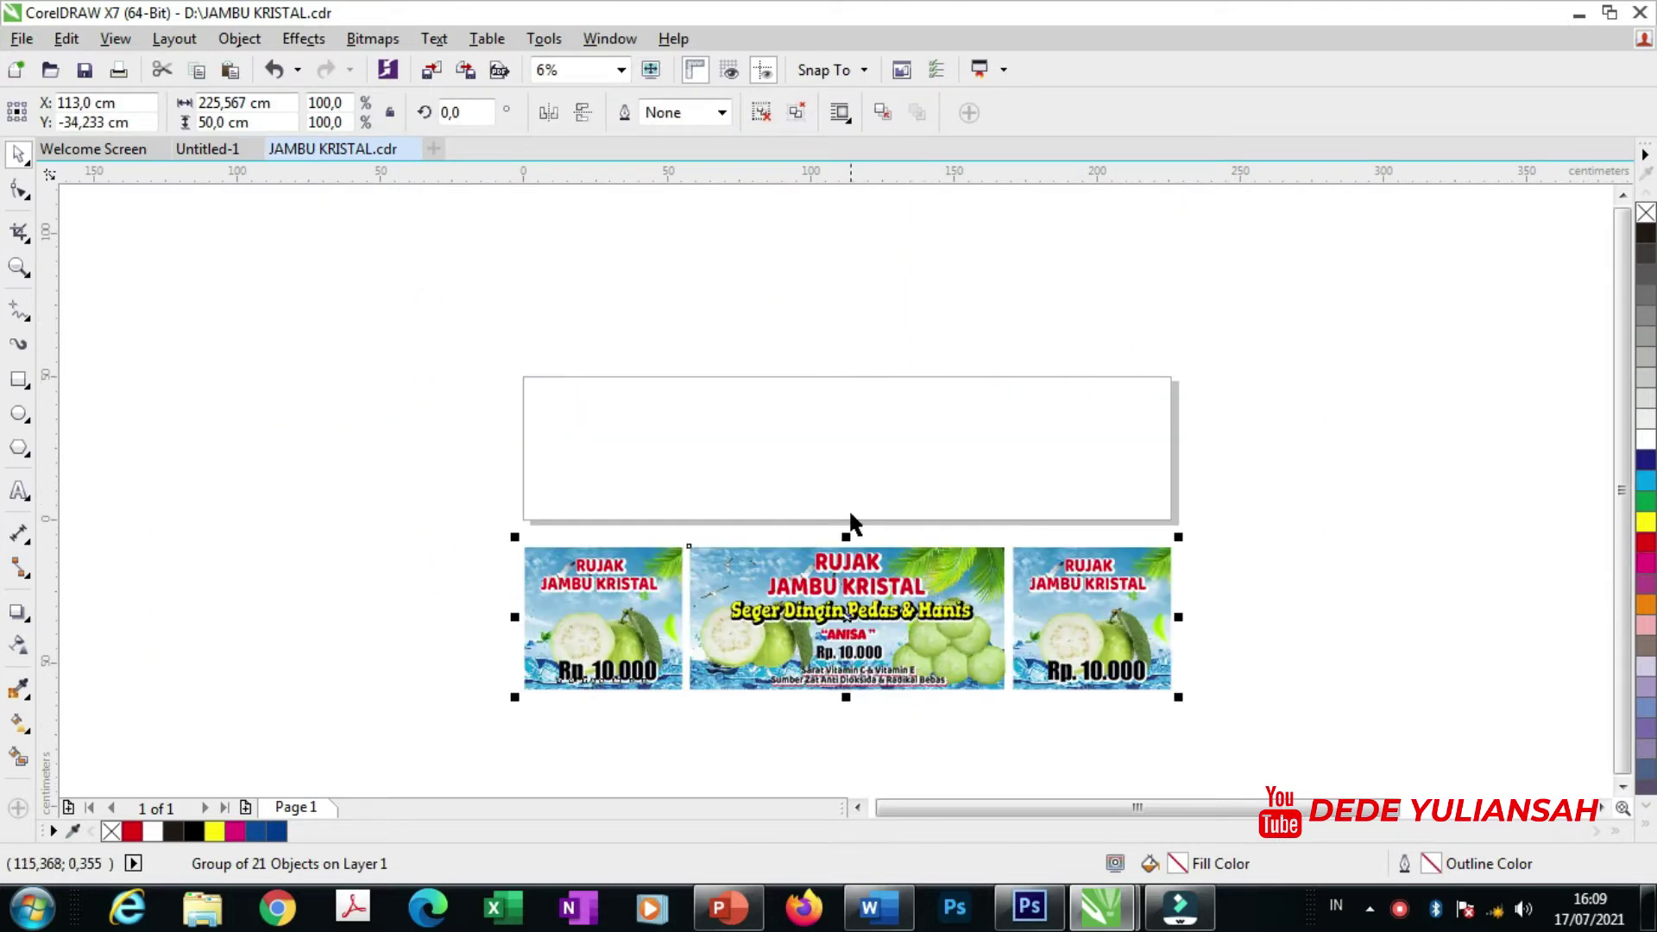
scroll(847, 518, up, 1)
click(783, 423)
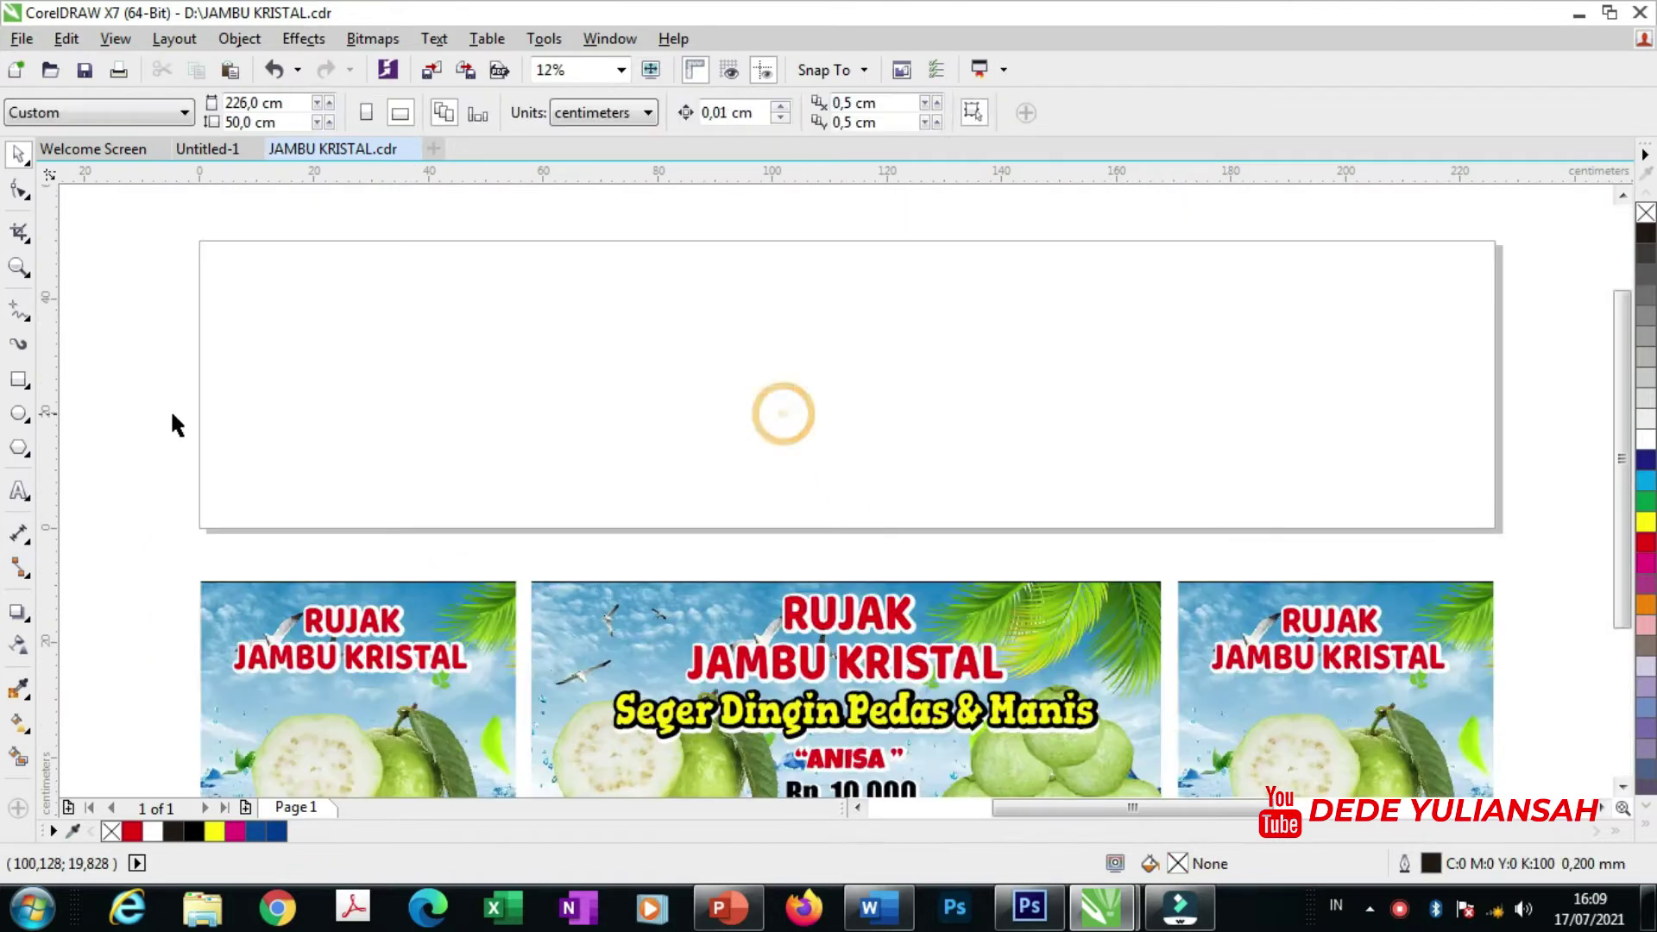
- Draw a rectangle on the empty page and set its size to 110 cm wide by 50 cm high
click(19, 380)
scroll(702, 363, up, 1)
drag(644, 276, 1071, 561)
click(274, 102)
text(110)
key(Tab)
text(50)
key(Return)
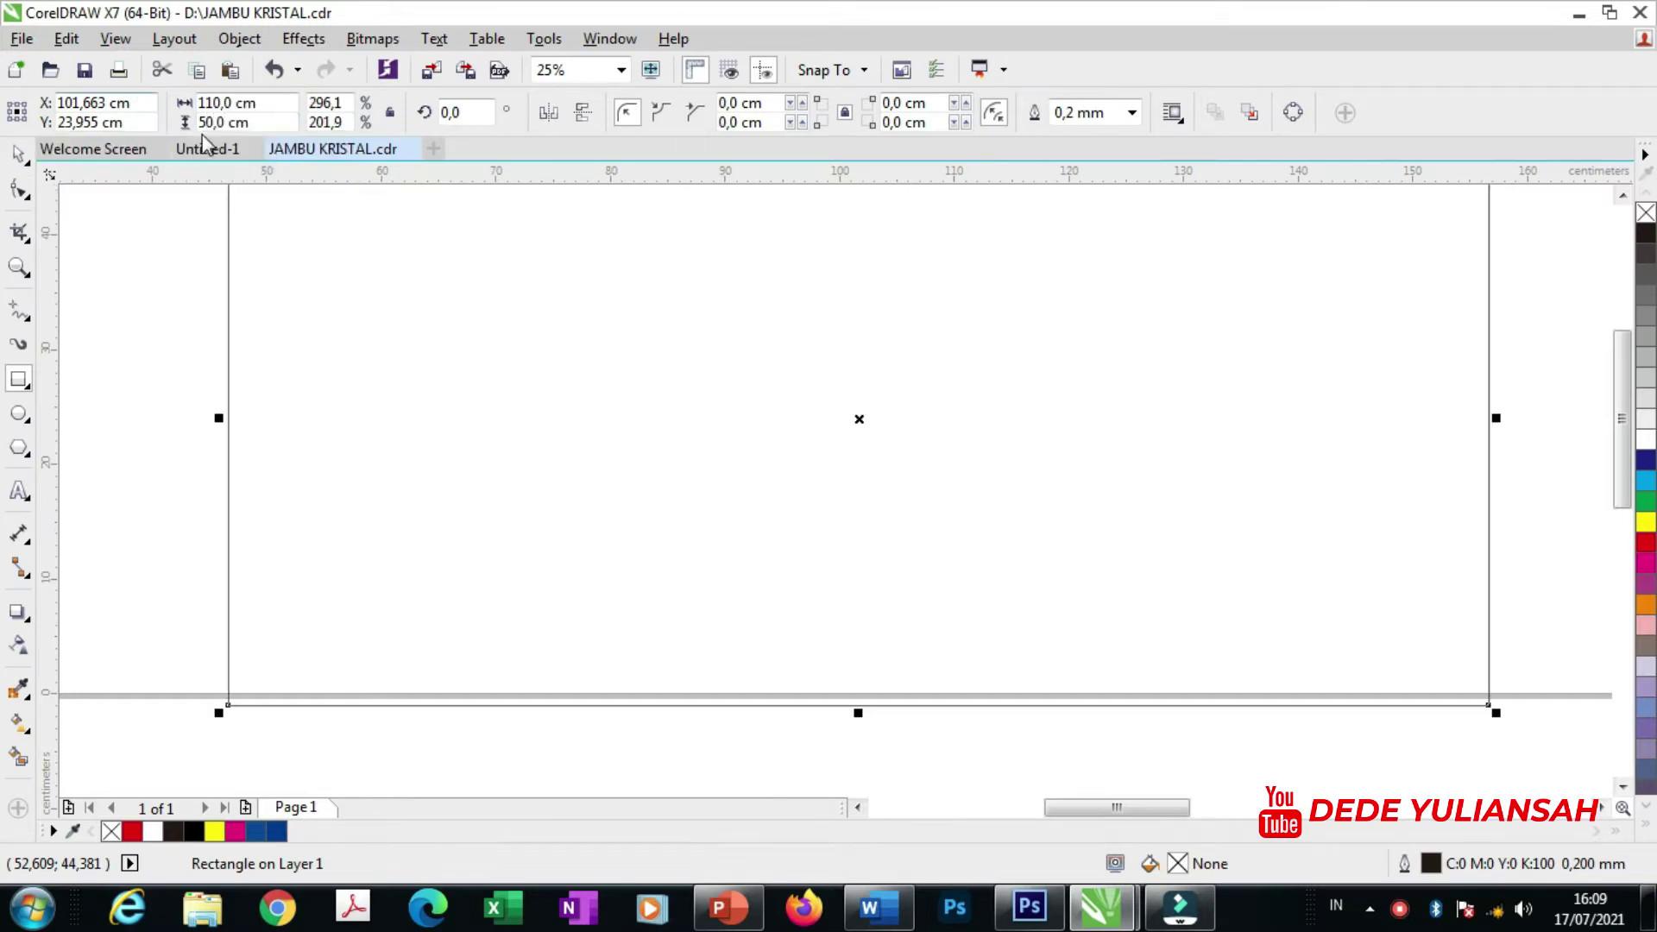
- Place a copy of the icy ocean background image just beside the page
scroll(350, 302, down, 3)
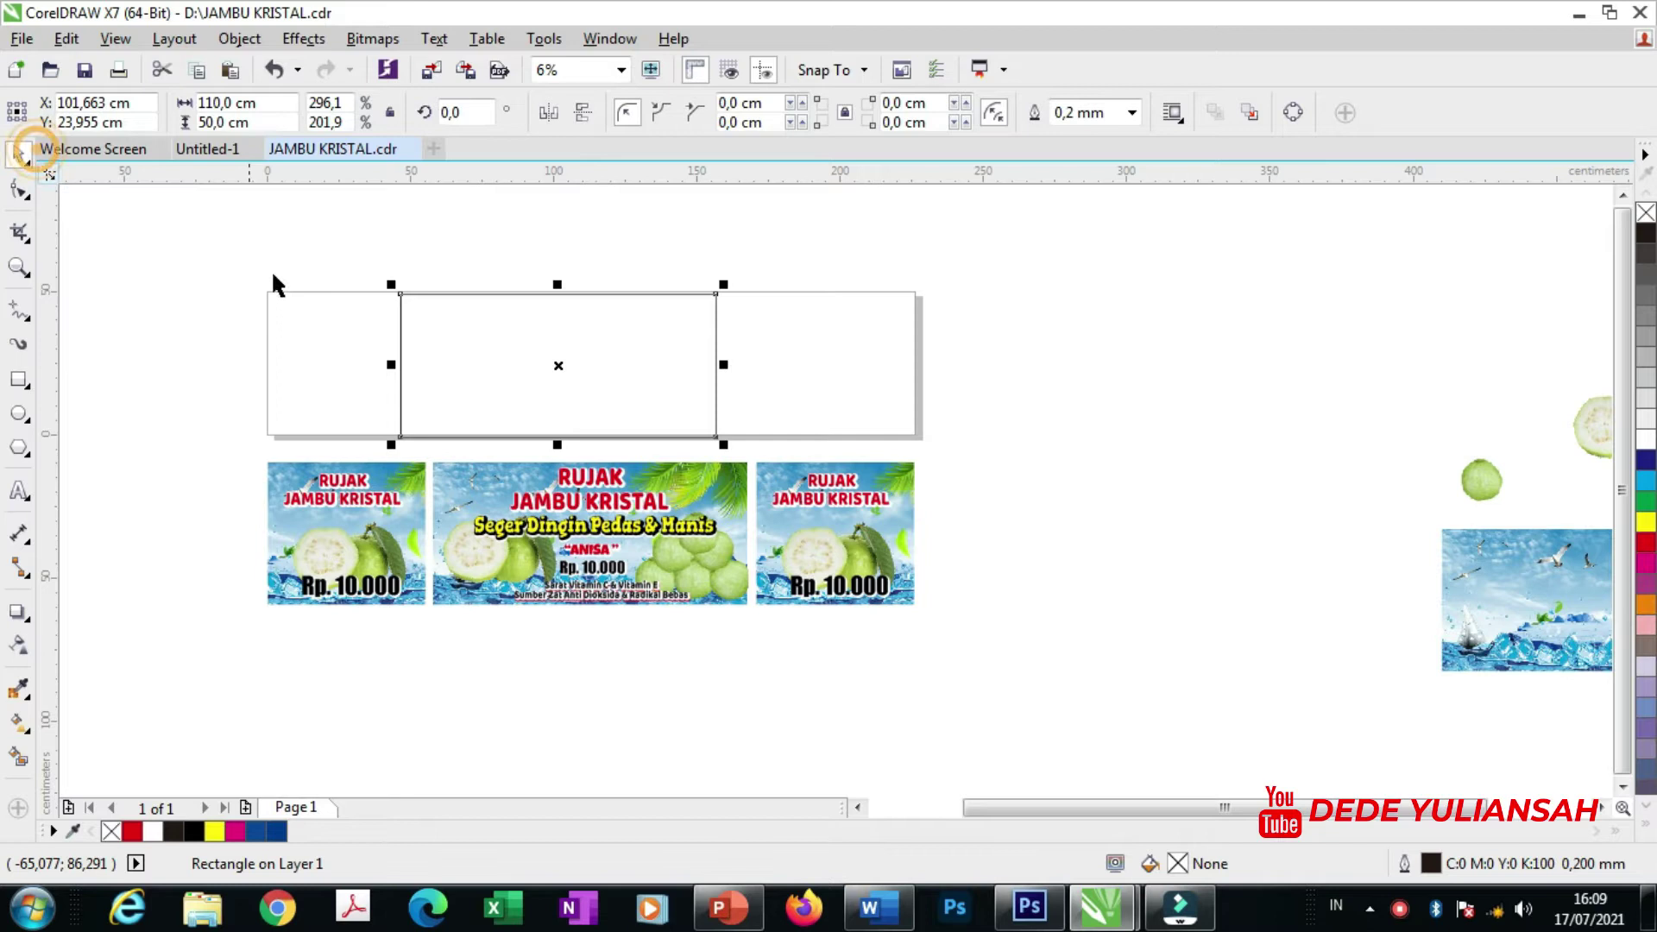
drag(1486, 620, 1071, 431)
click(830, 393)
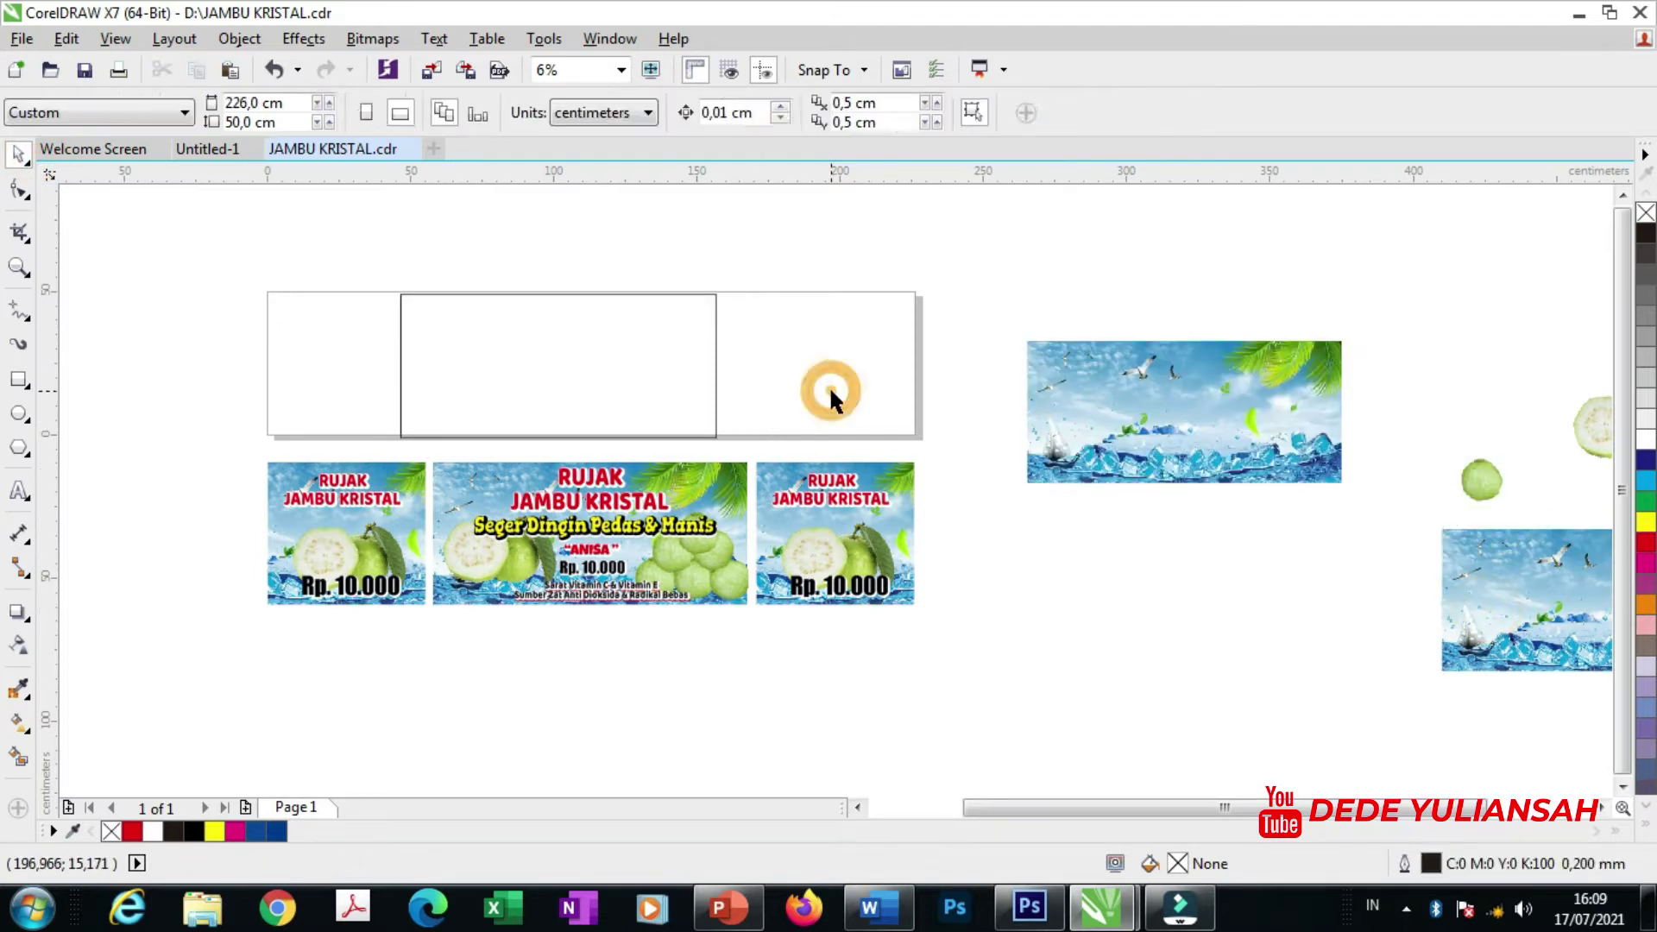
- Center the 110 by 50 cm rectangle on the page
scroll(536, 307, up, 1)
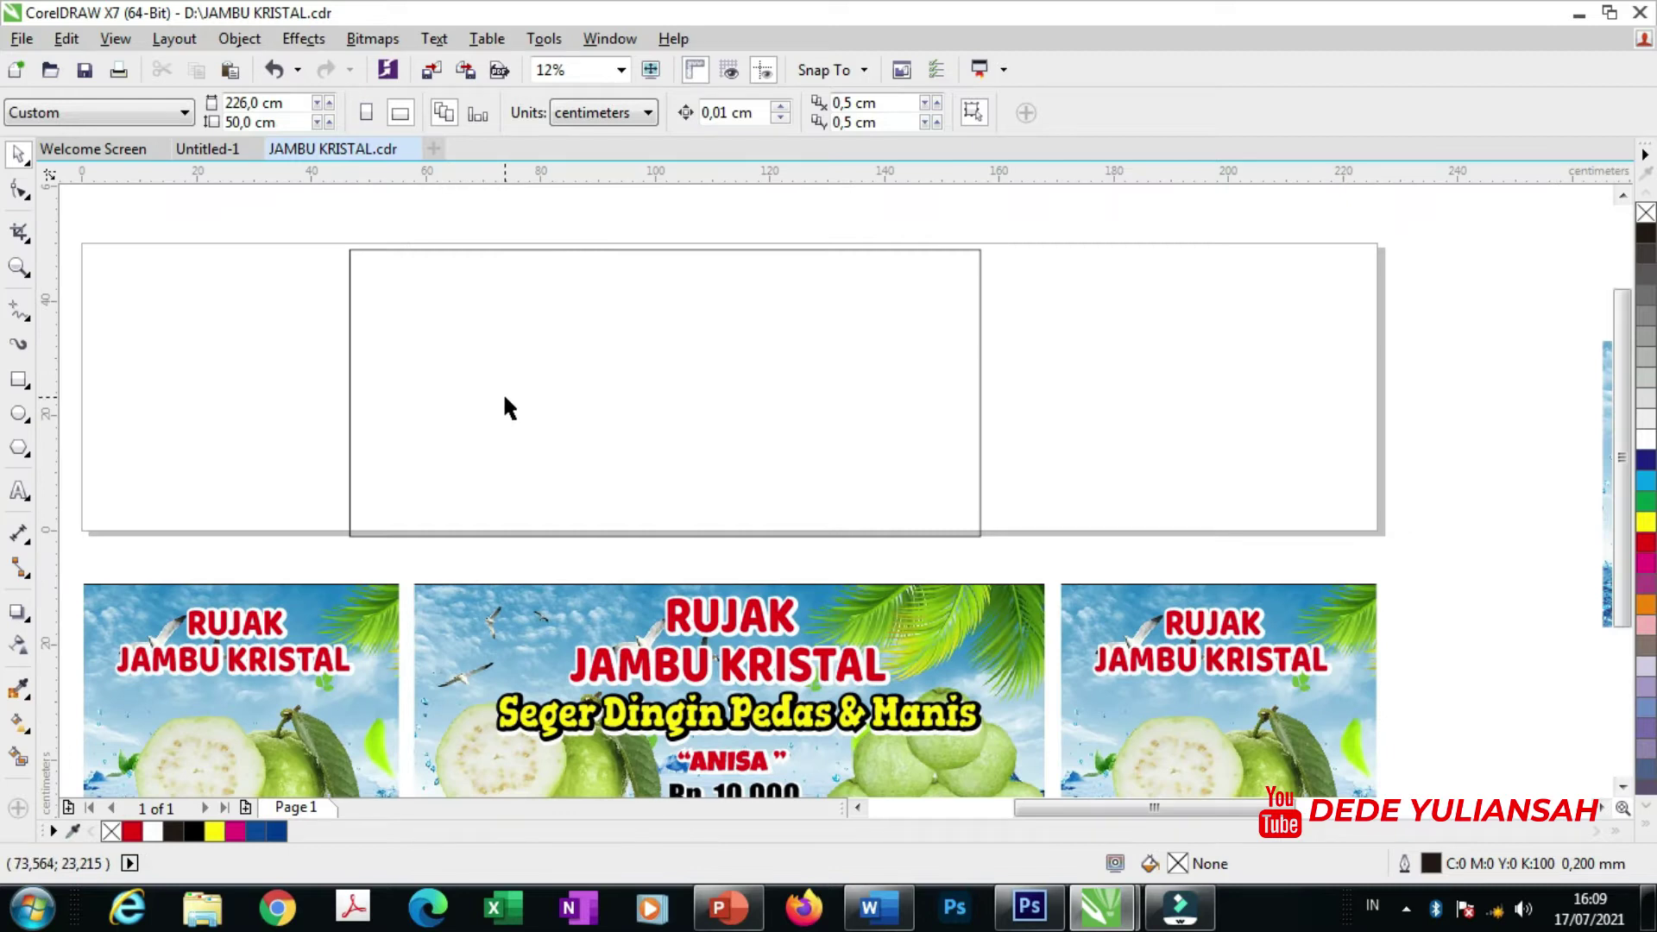
click(603, 353)
key(p)
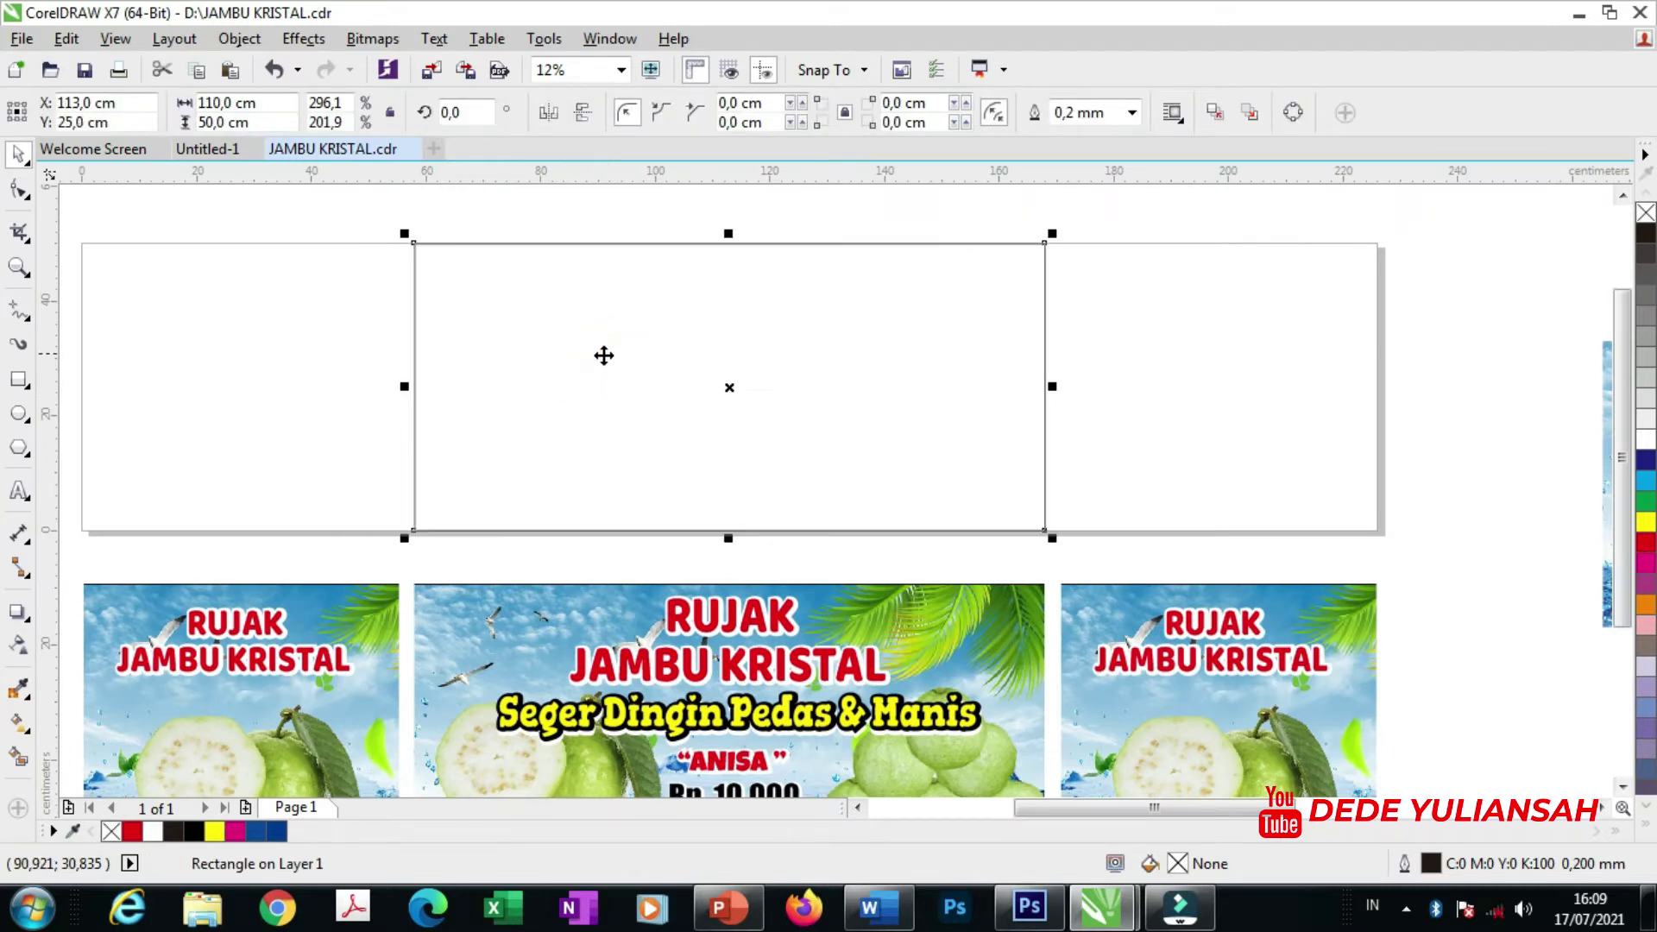
- PowerClip the copied ocean background image inside the centered rectangle
scroll(639, 414, down, 1)
drag(1216, 395, 1133, 348)
right_click(1133, 348)
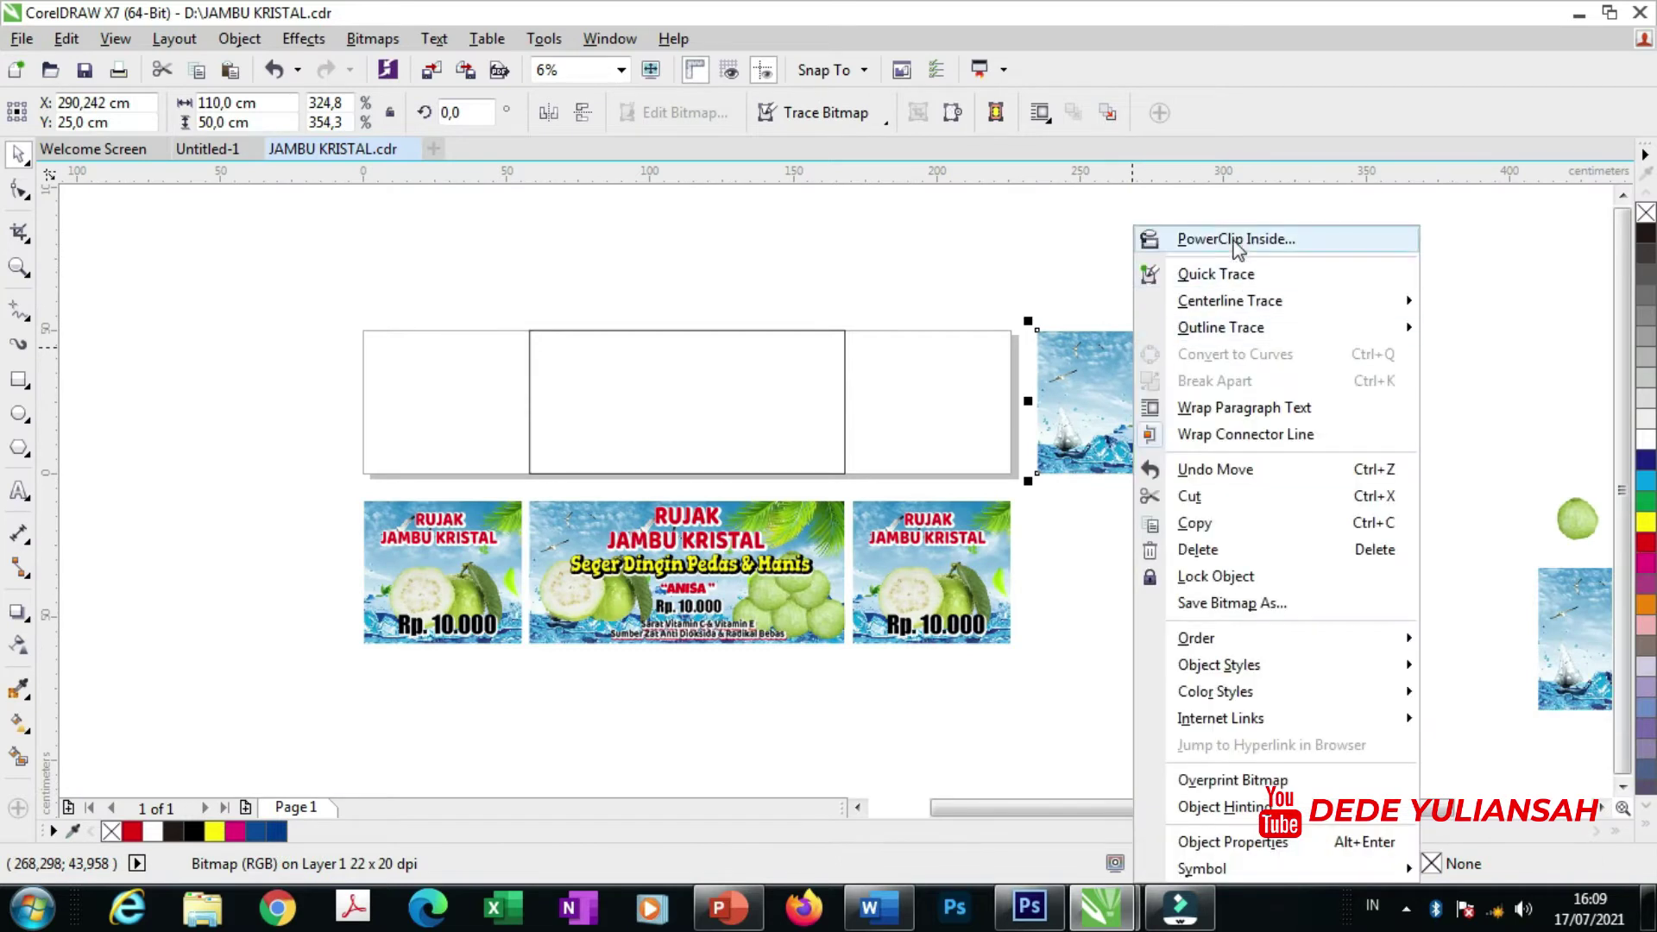
click(1161, 238)
click(684, 383)
scroll(571, 395, up, 1)
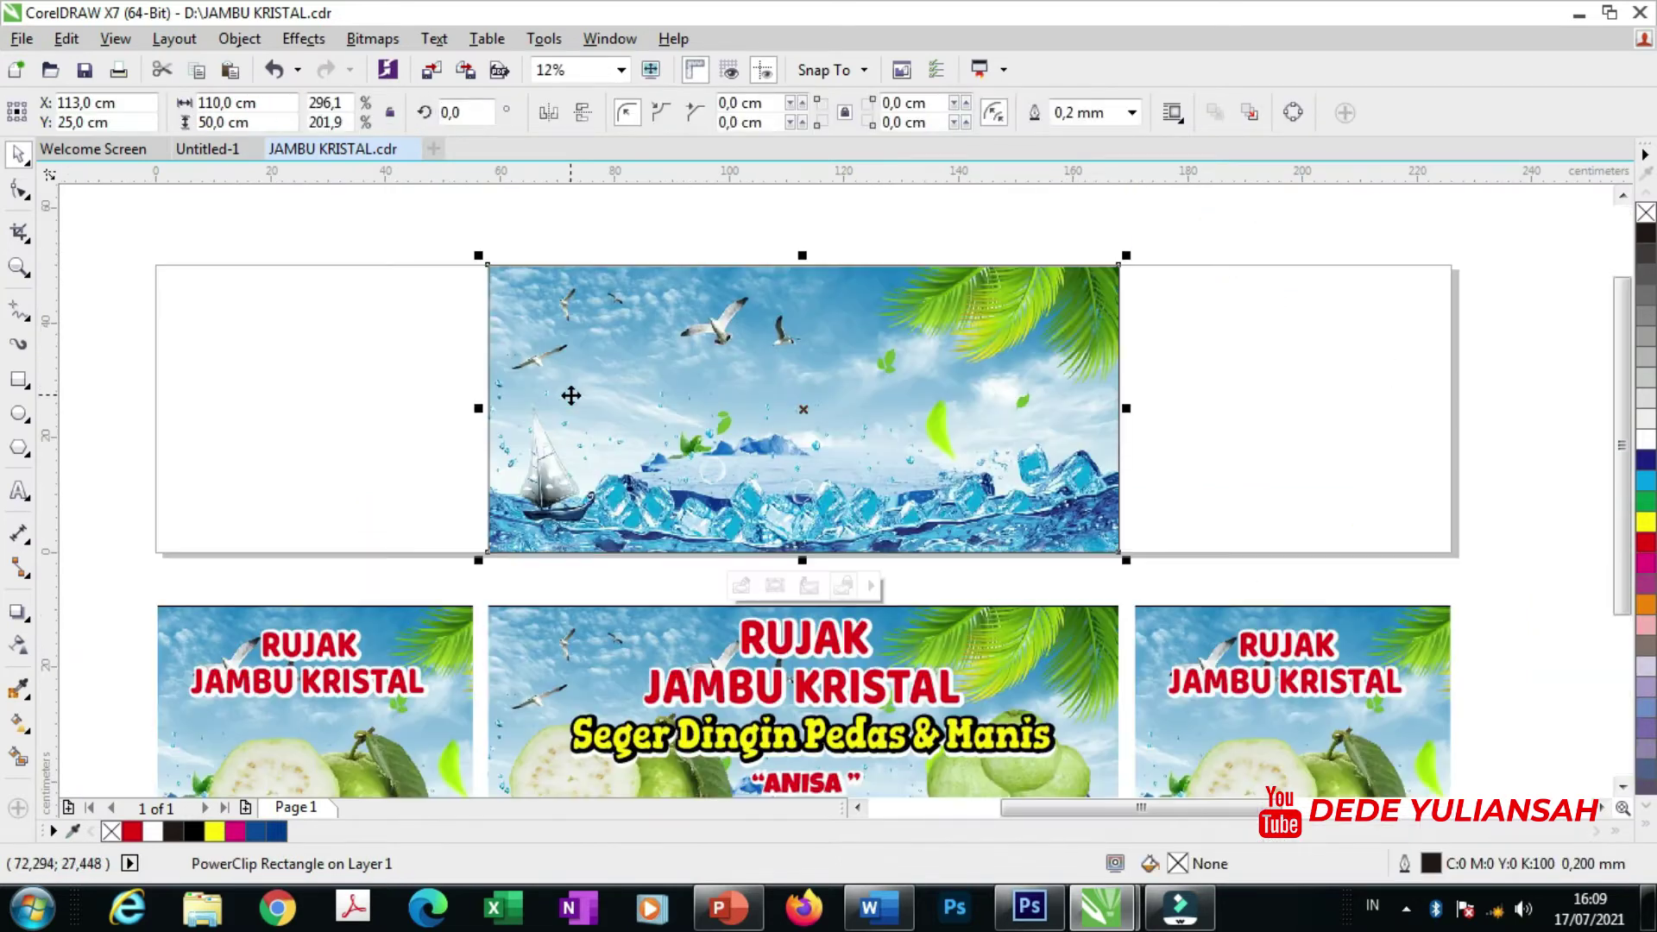
click(321, 386)
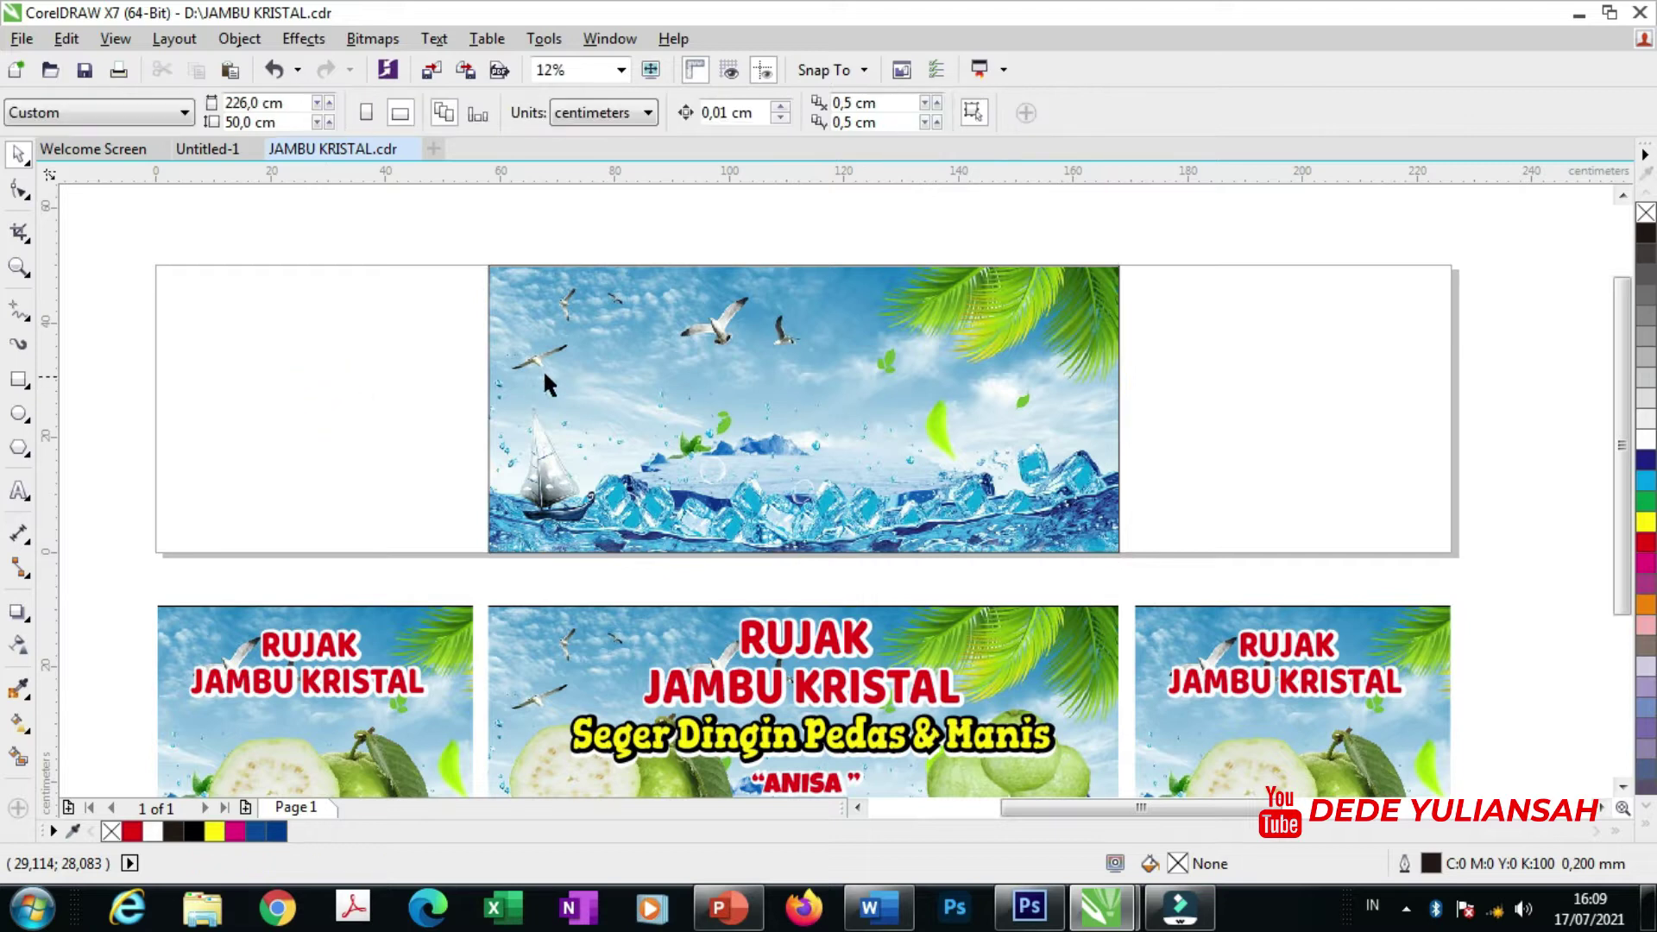
- Add the artistic text "RUJAK" on the sky area of the clipped background
click(19, 494)
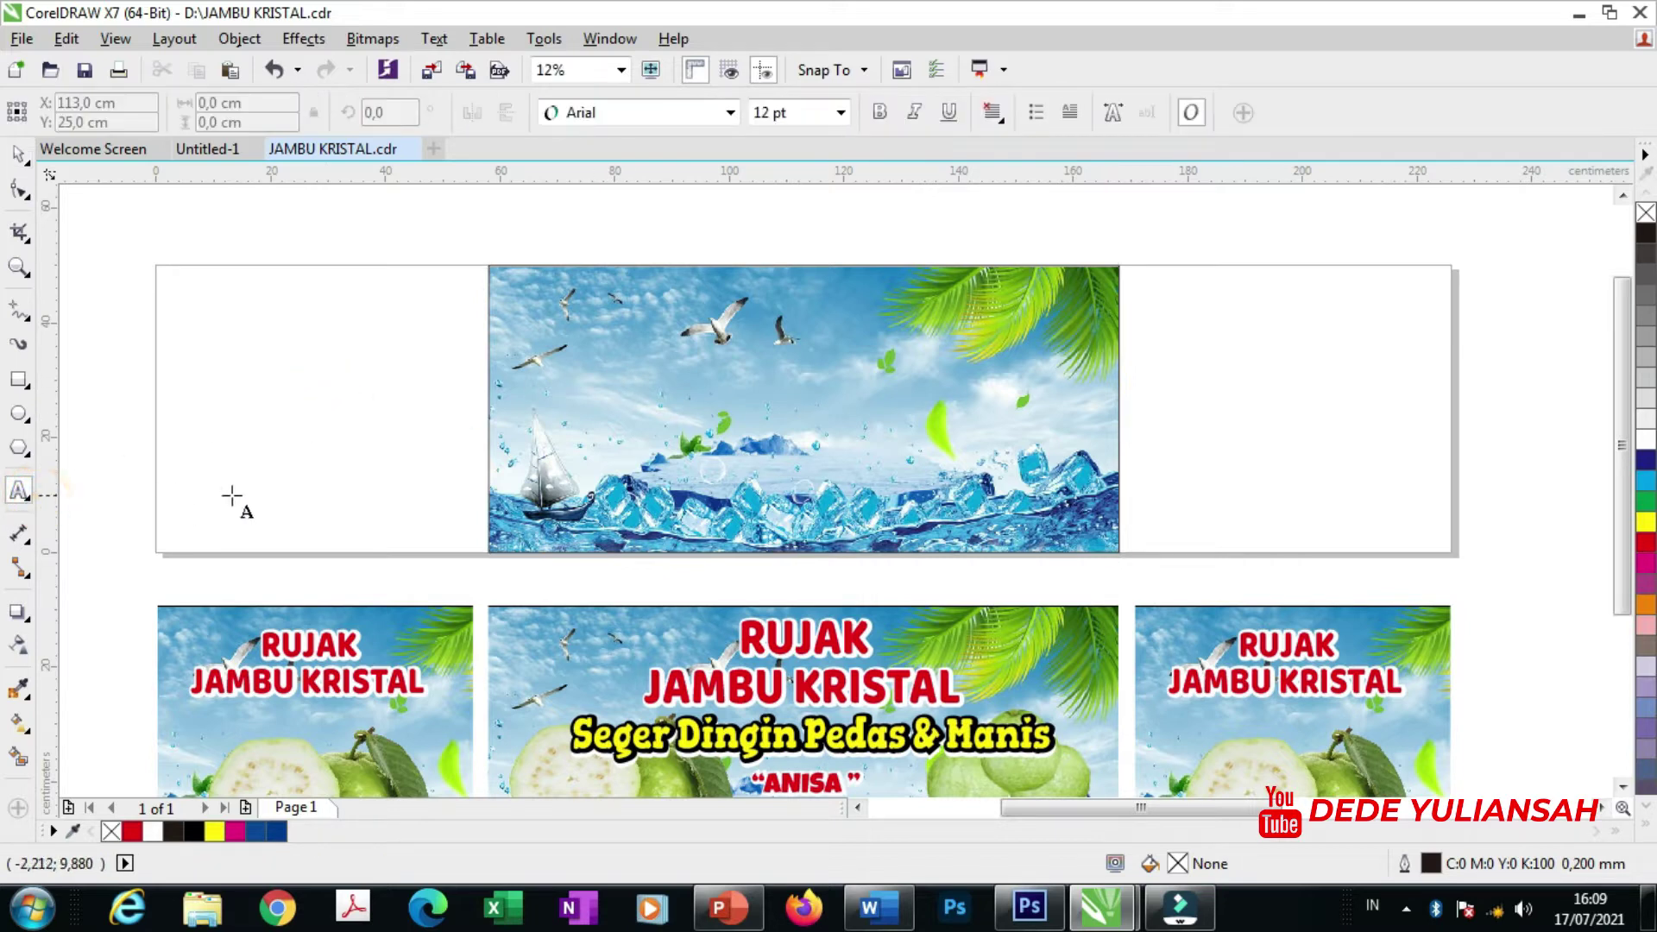
scroll(751, 299, up, 1)
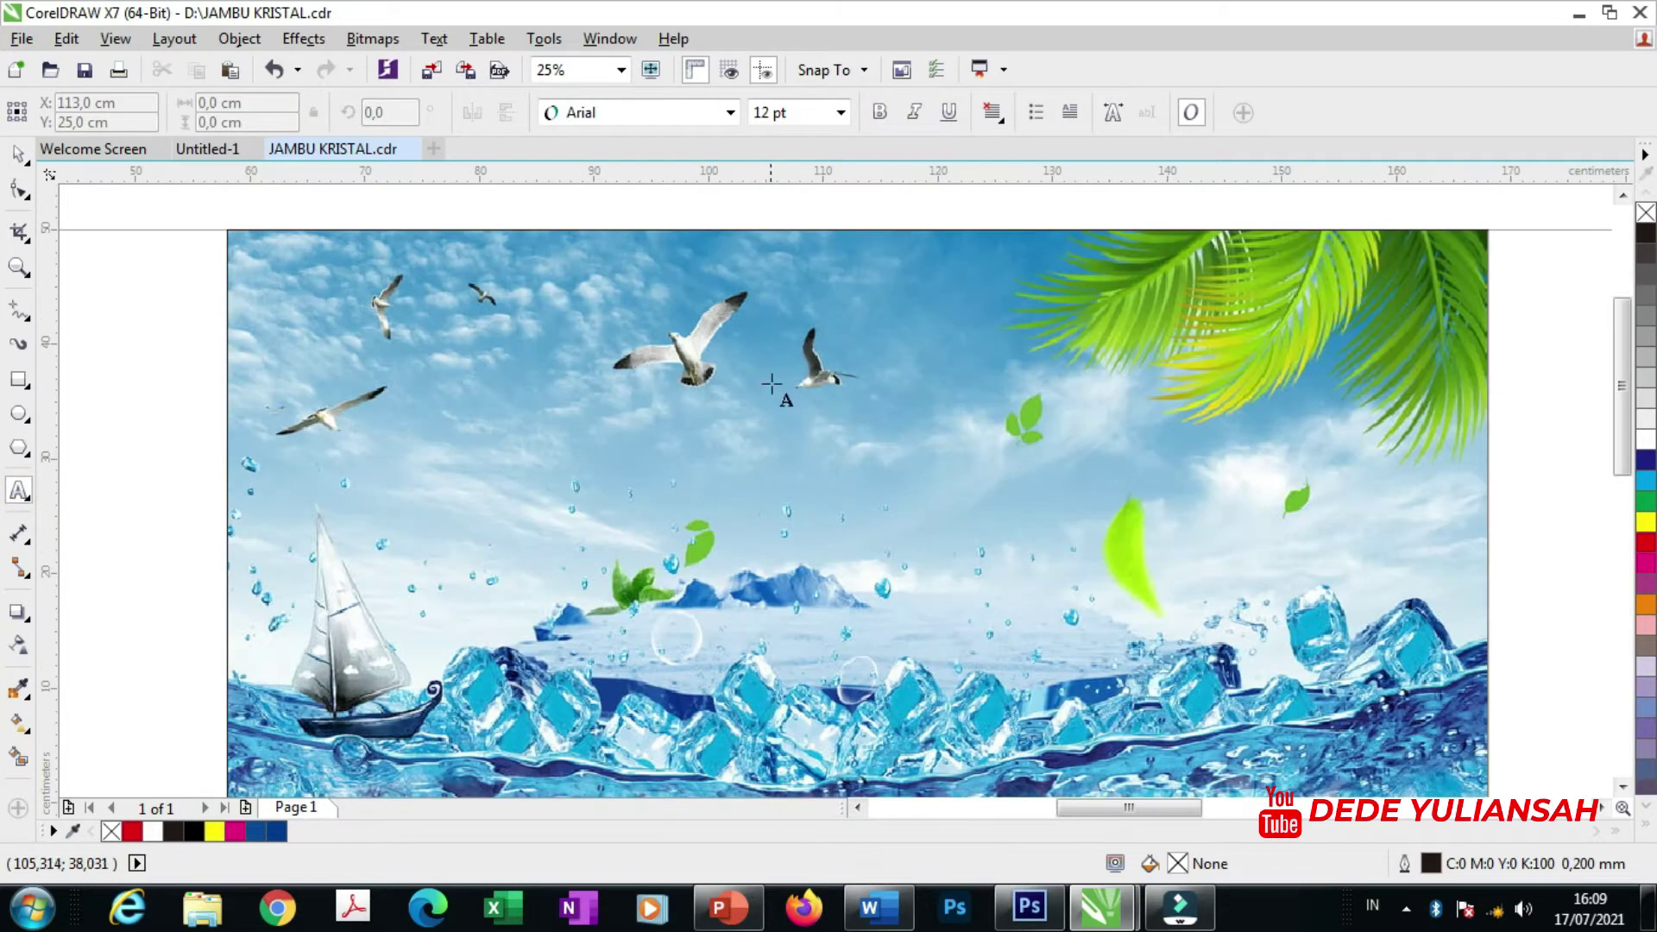
click(786, 420)
text(R)
scroll(793, 431, up, 2)
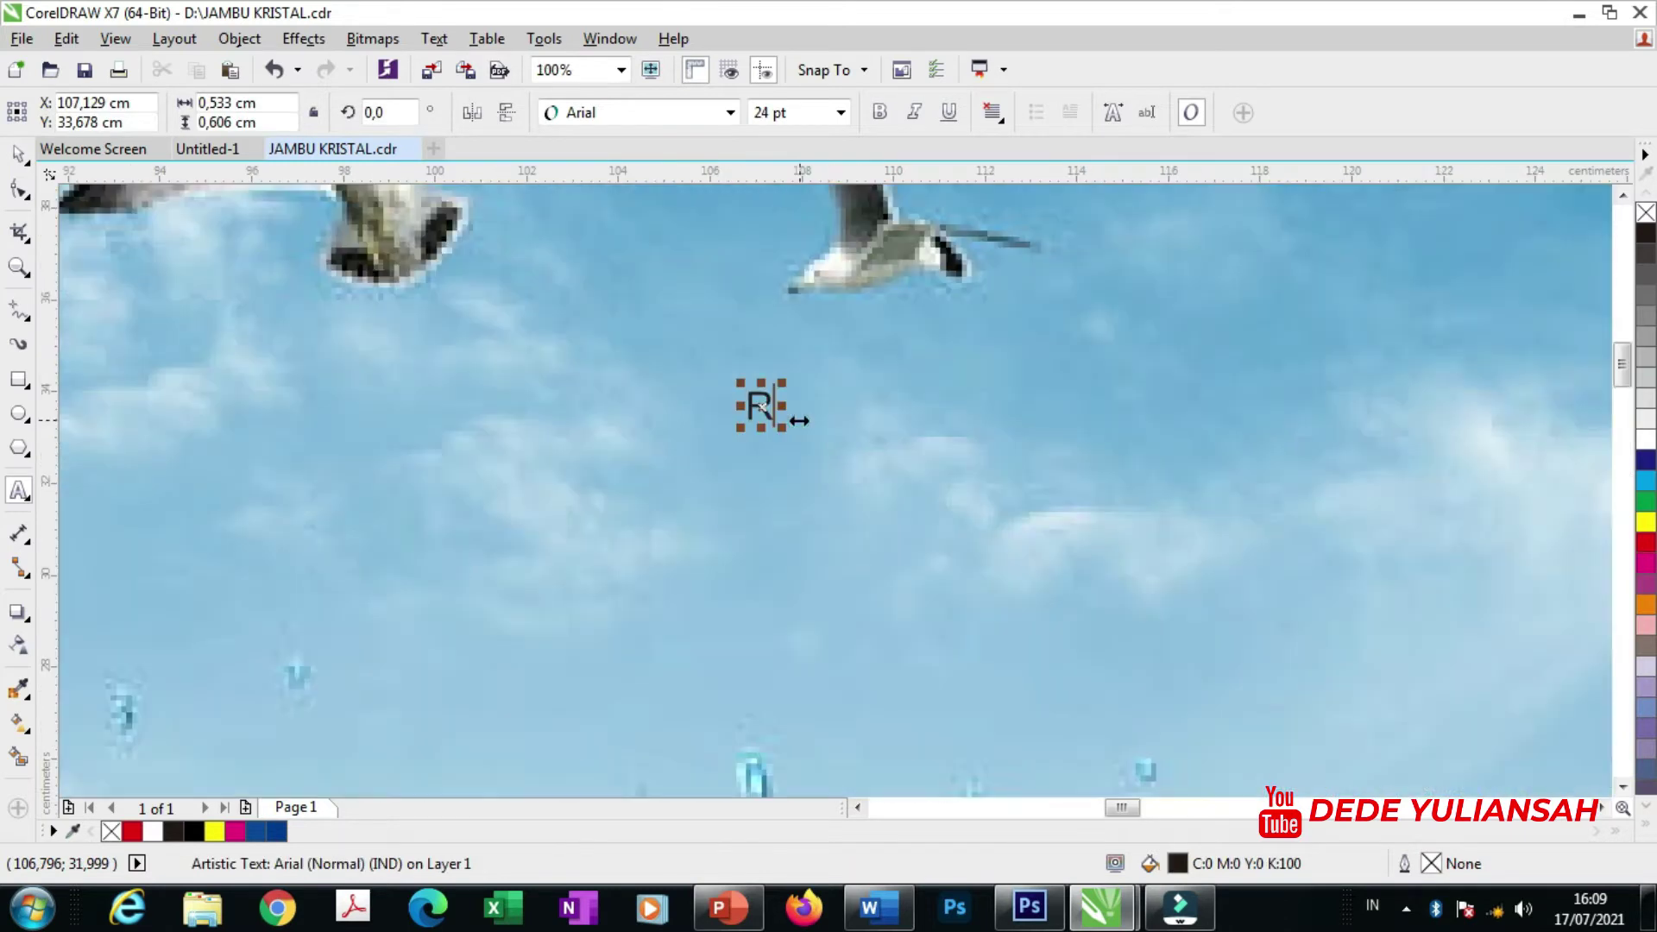
text(UJAK)
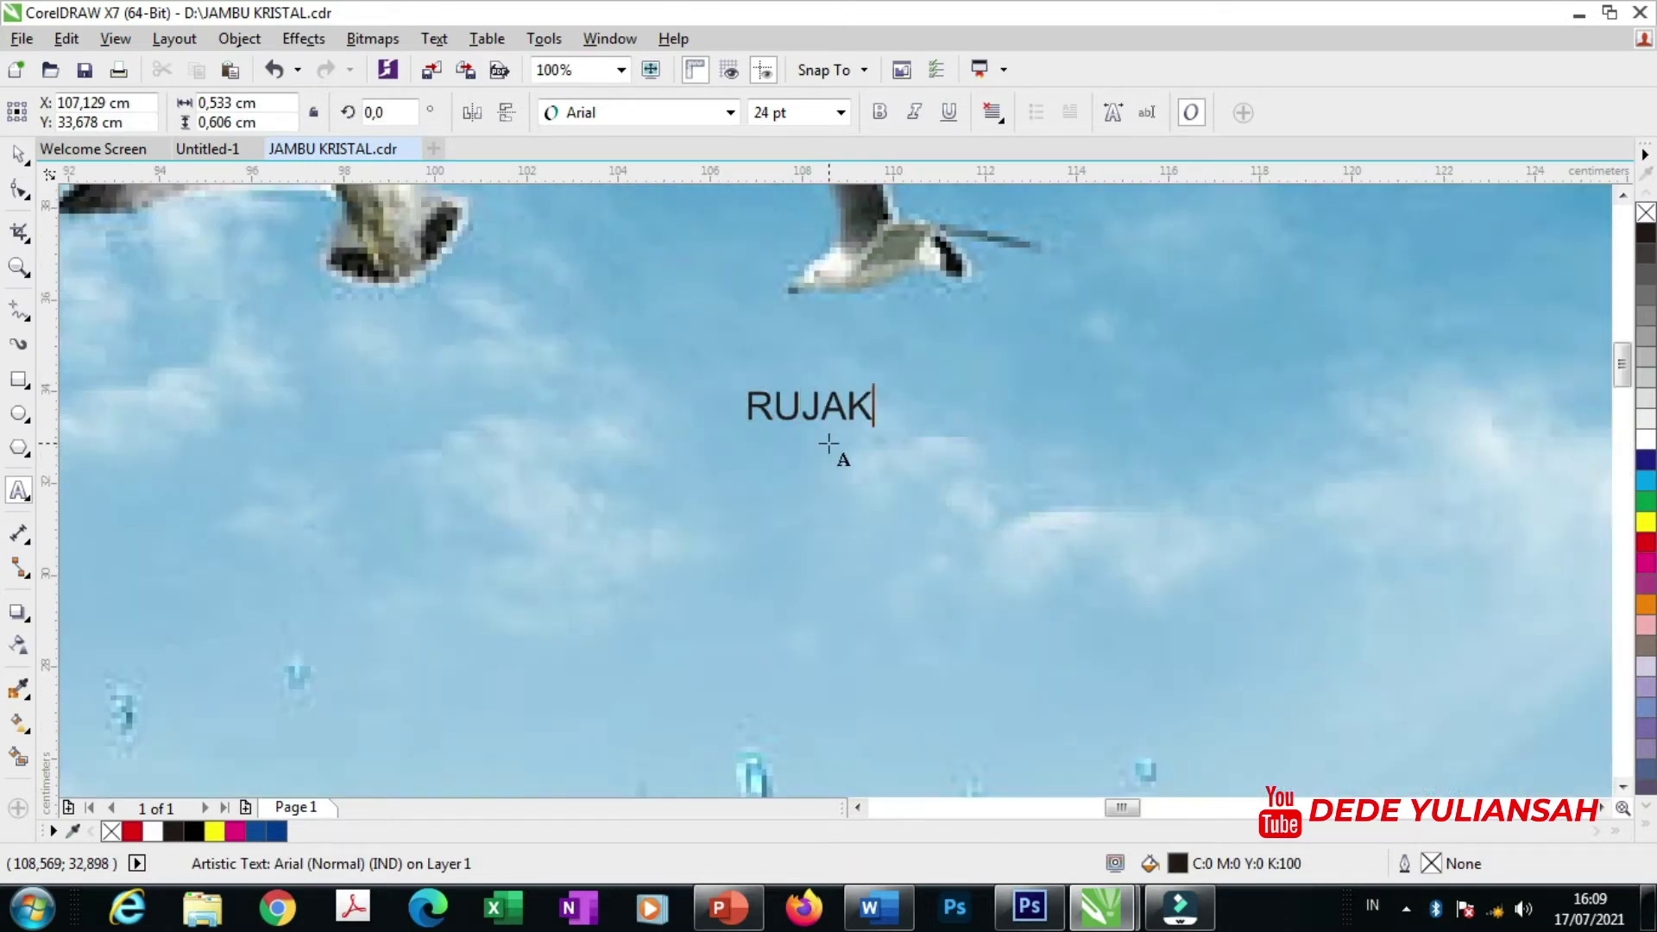
click(22, 155)
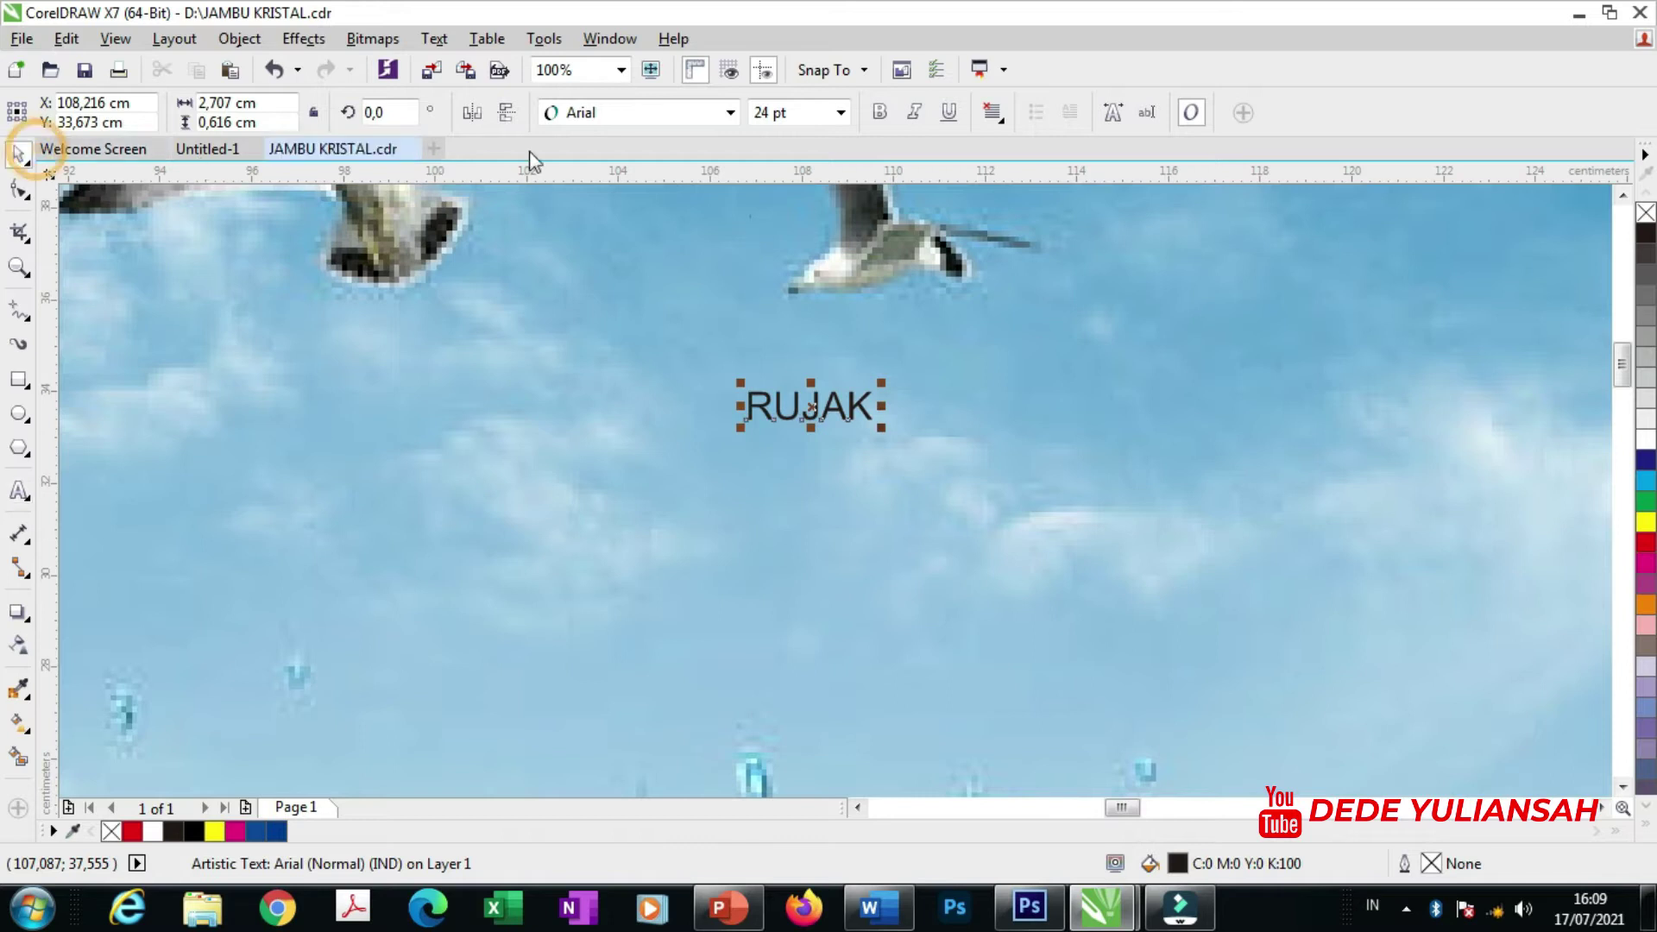
- Set the font of the RUJAK text to Qanelas ExtraBold
click(623, 120)
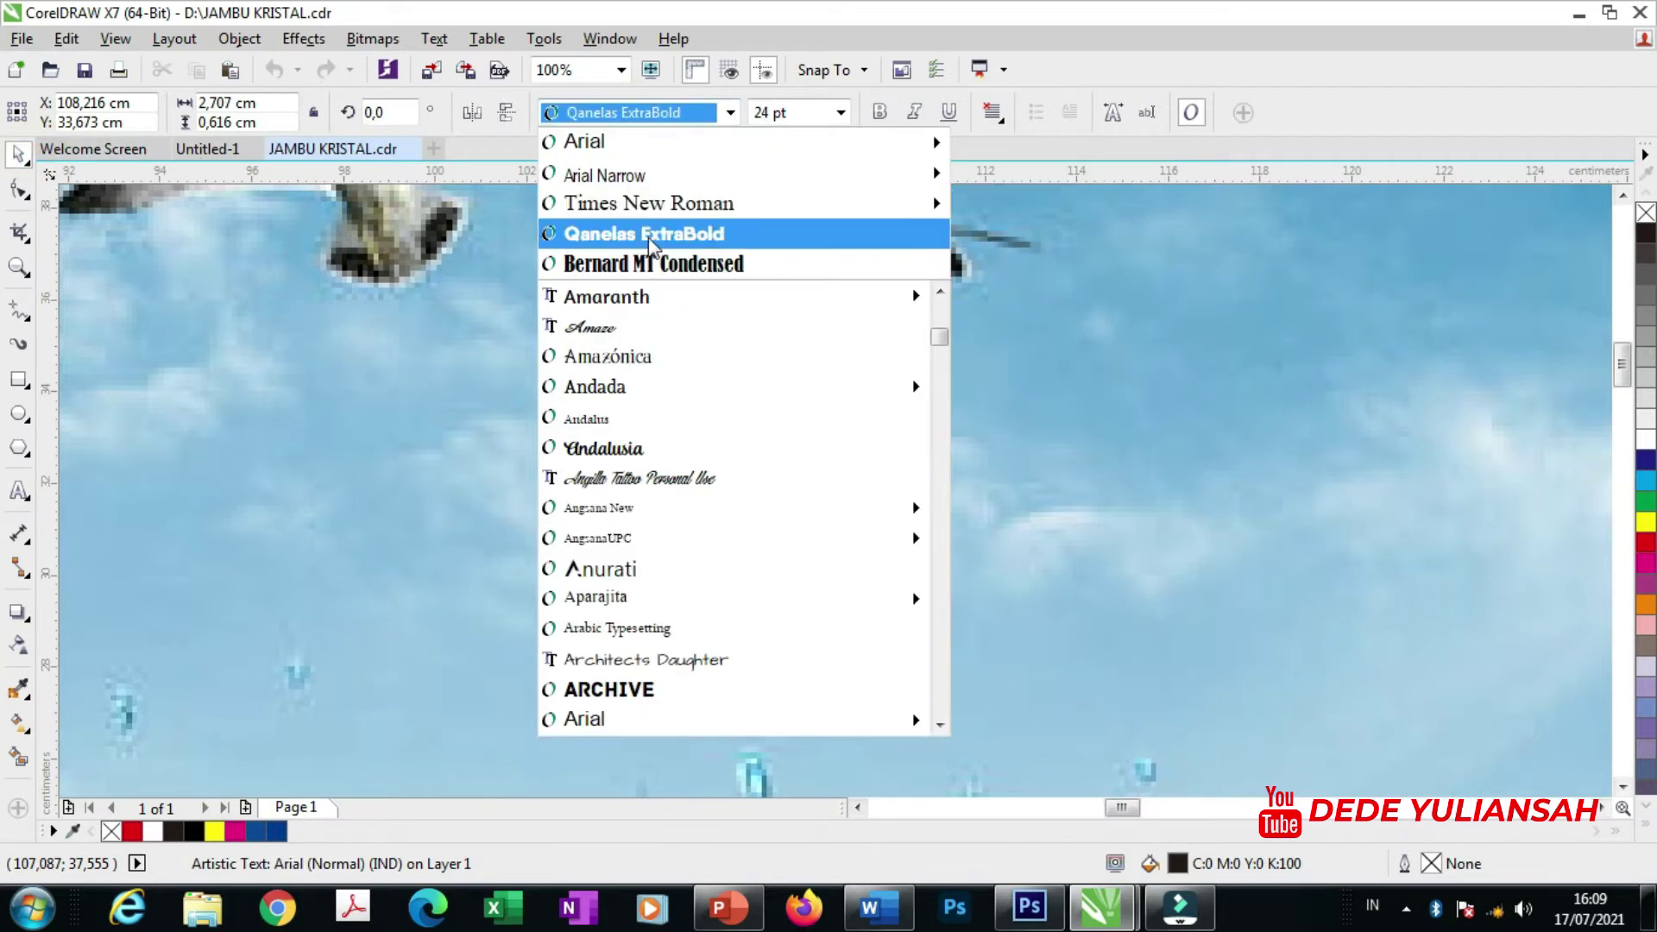
click(648, 243)
scroll(624, 229, down, 6)
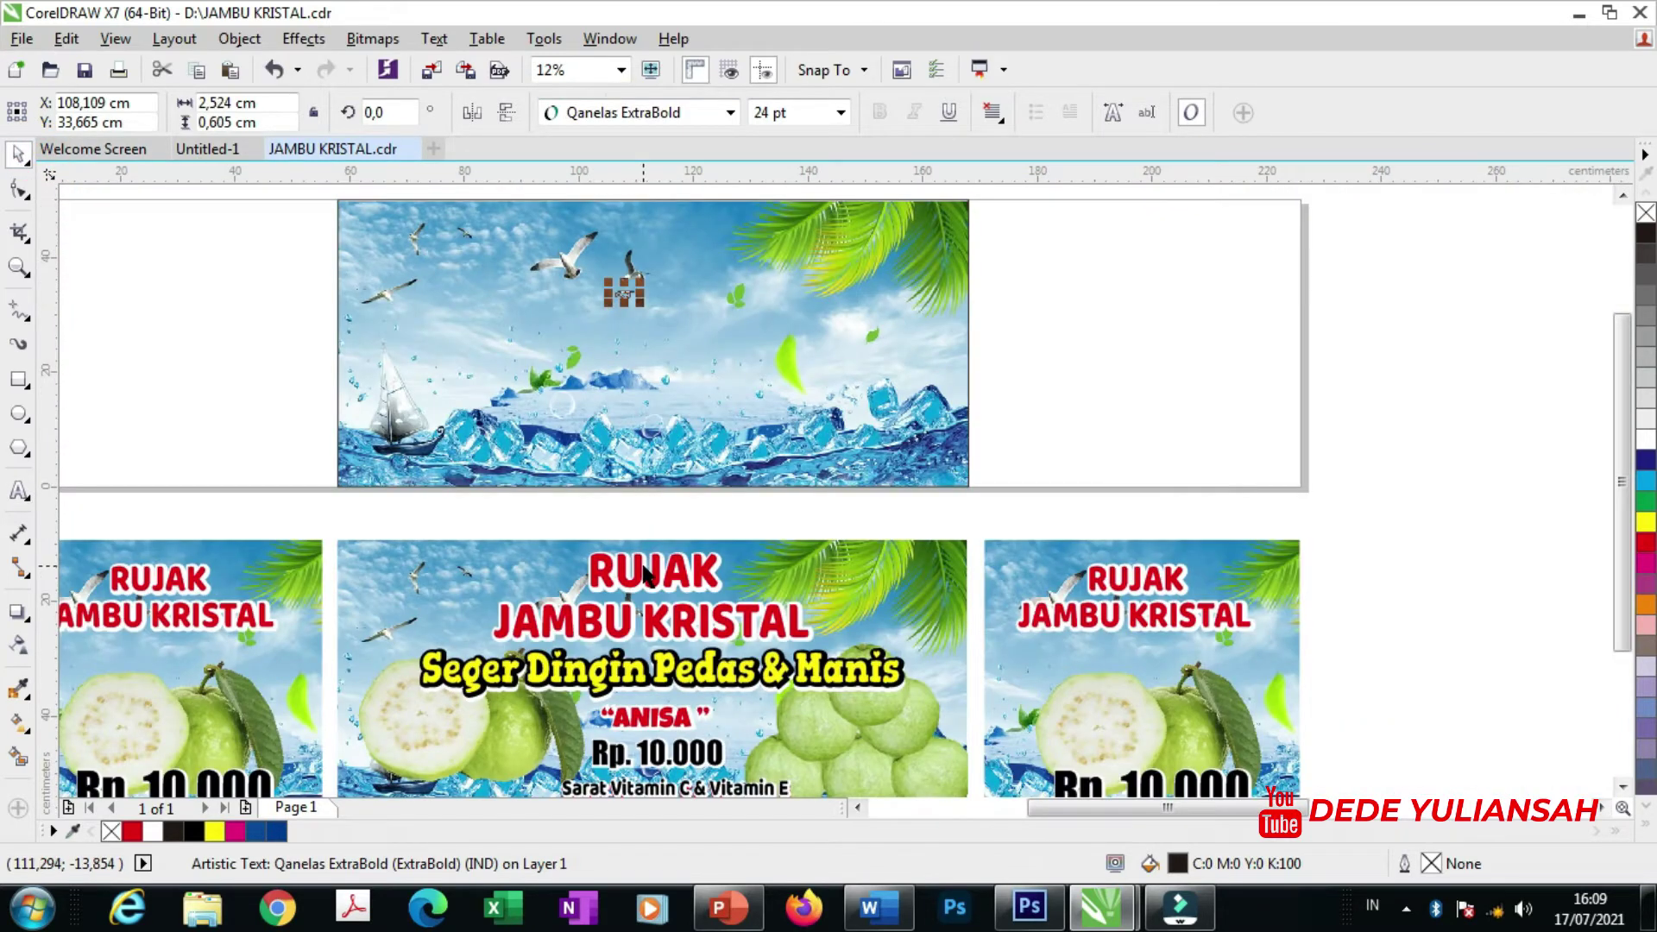
- Enlarge the RUJAK text to about 26 cm wide and position it near the top center of the background
click(646, 572)
scroll(655, 369, down, 2)
drag(547, 237, 693, 348)
scroll(645, 333, up, 2)
- Ungroup the finished reference banner below the page into its separate objects
scroll(703, 373, down, 4)
scroll(692, 348, up, 1)
click(642, 686)
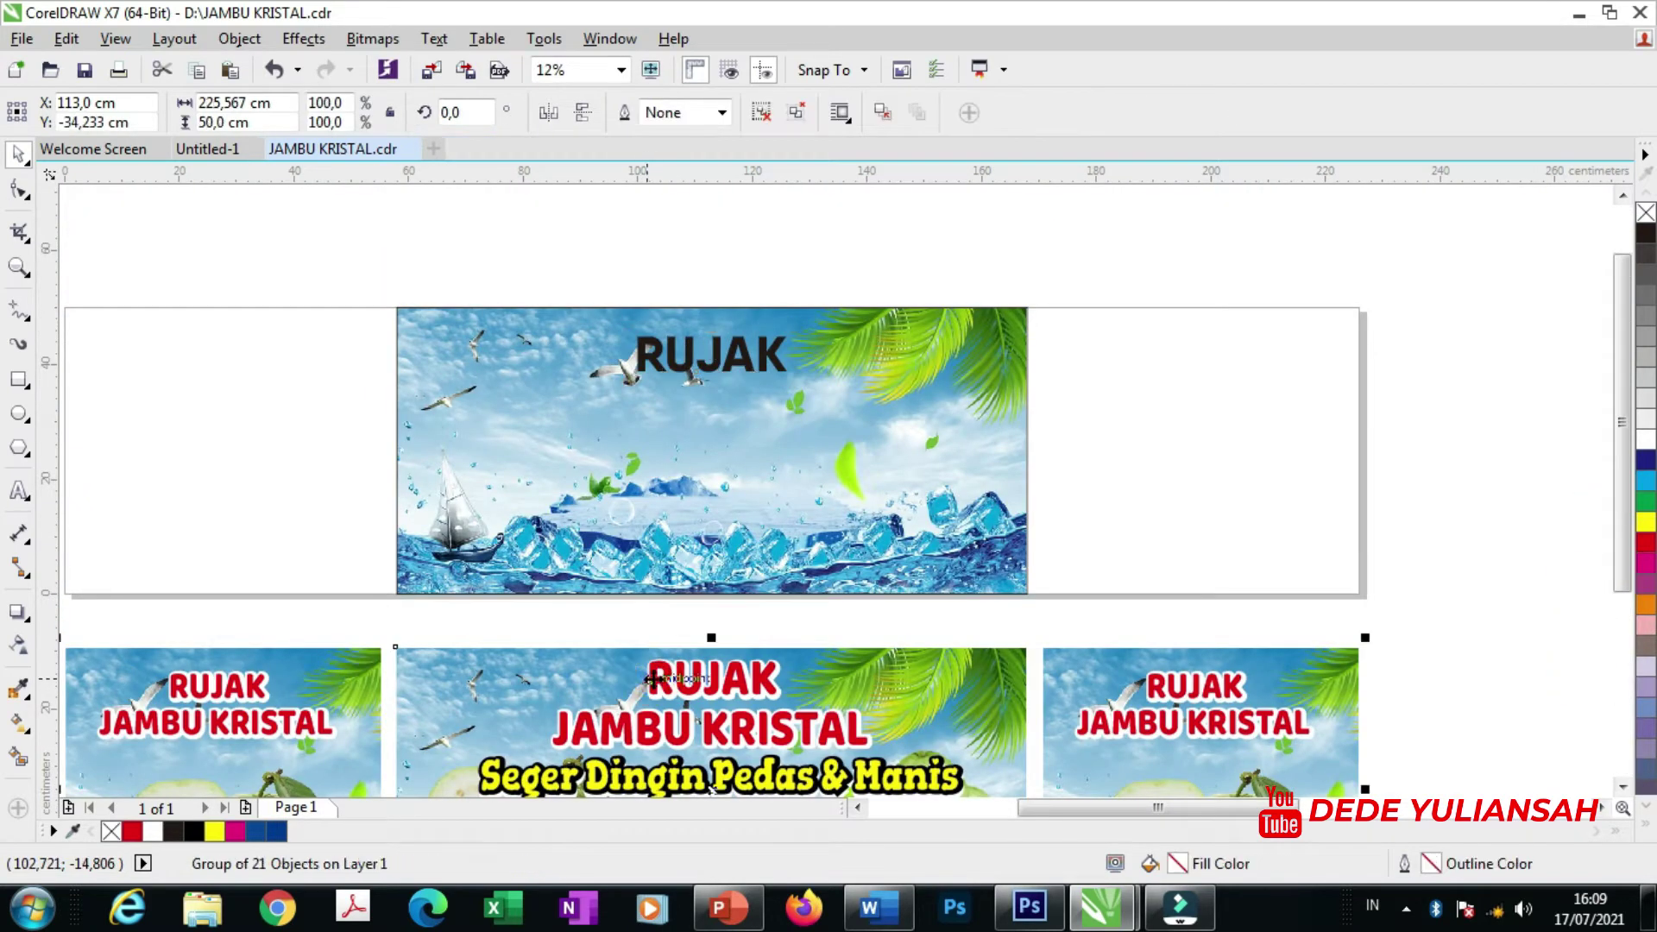
click(1176, 539)
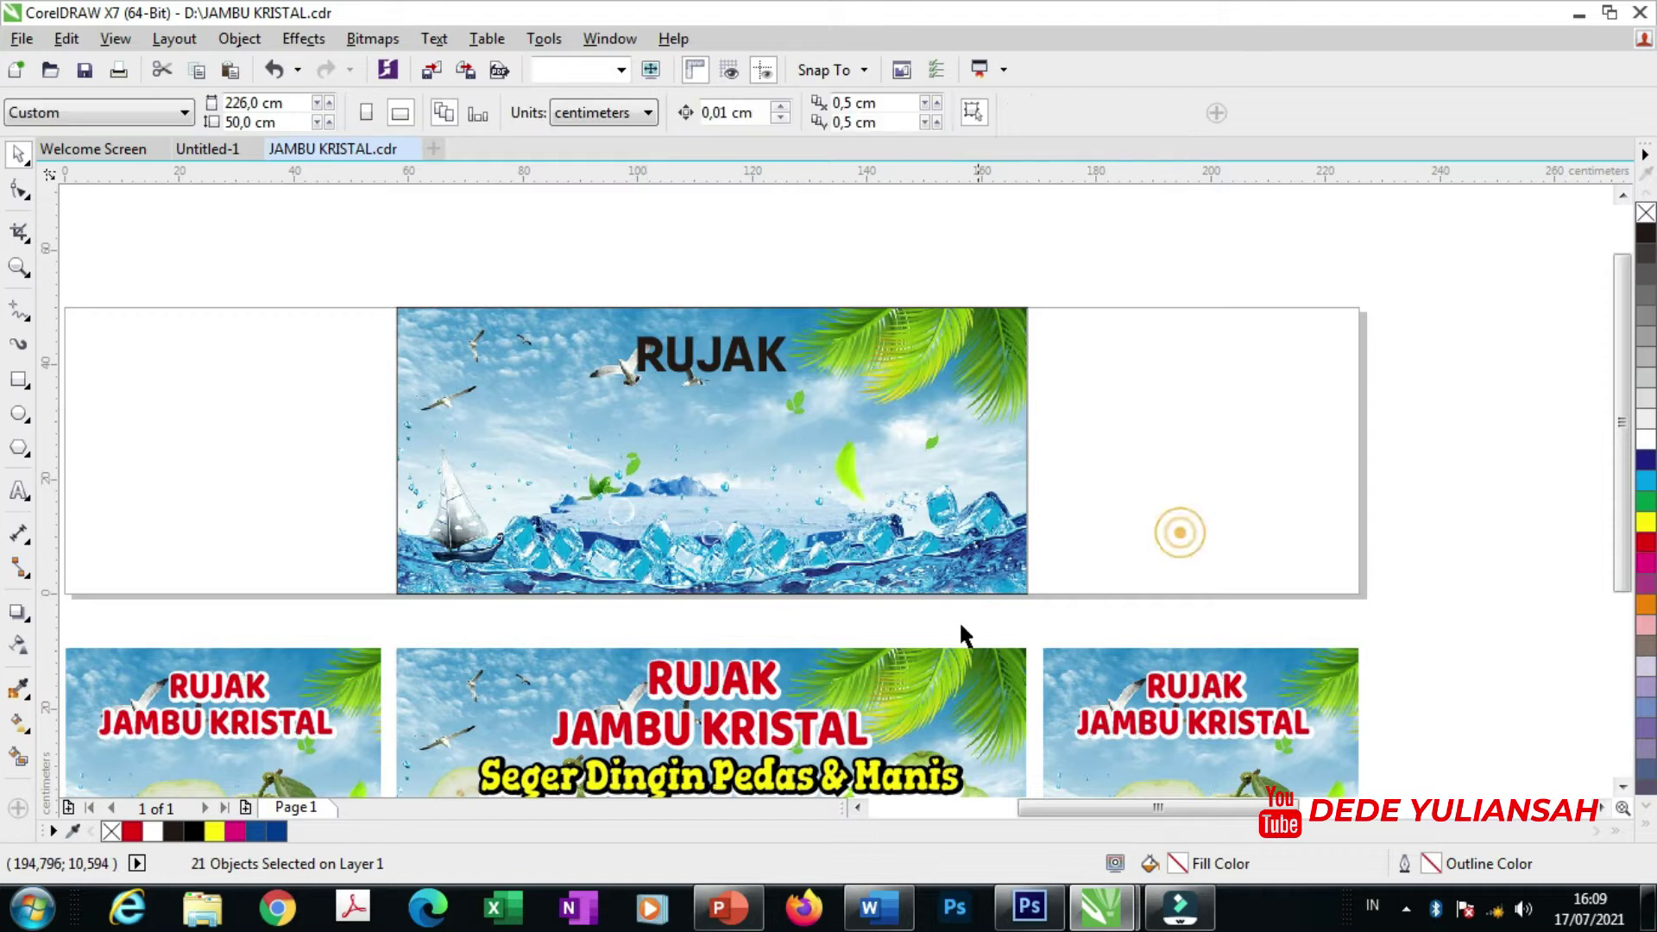
- Break the red heading of the reference banner apart from its white contour and ungroup its two text lines
ctrl+click(740, 678)
ctrl+click(740, 678)
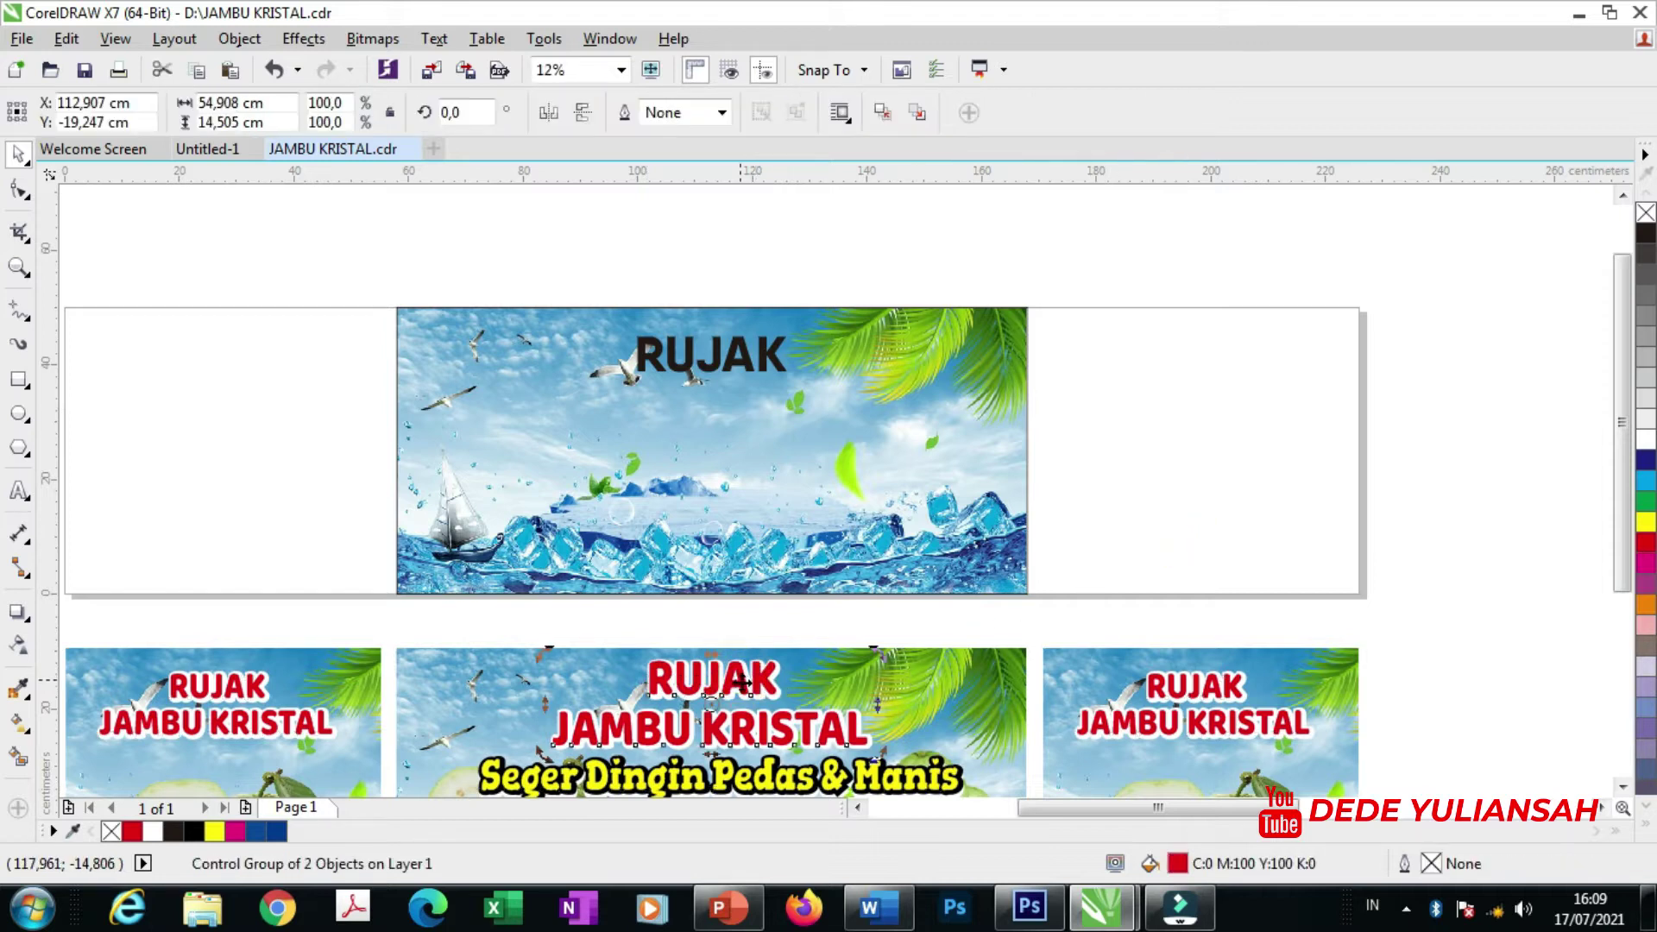
scroll(746, 703, up, 5)
scroll(786, 574, down, 4)
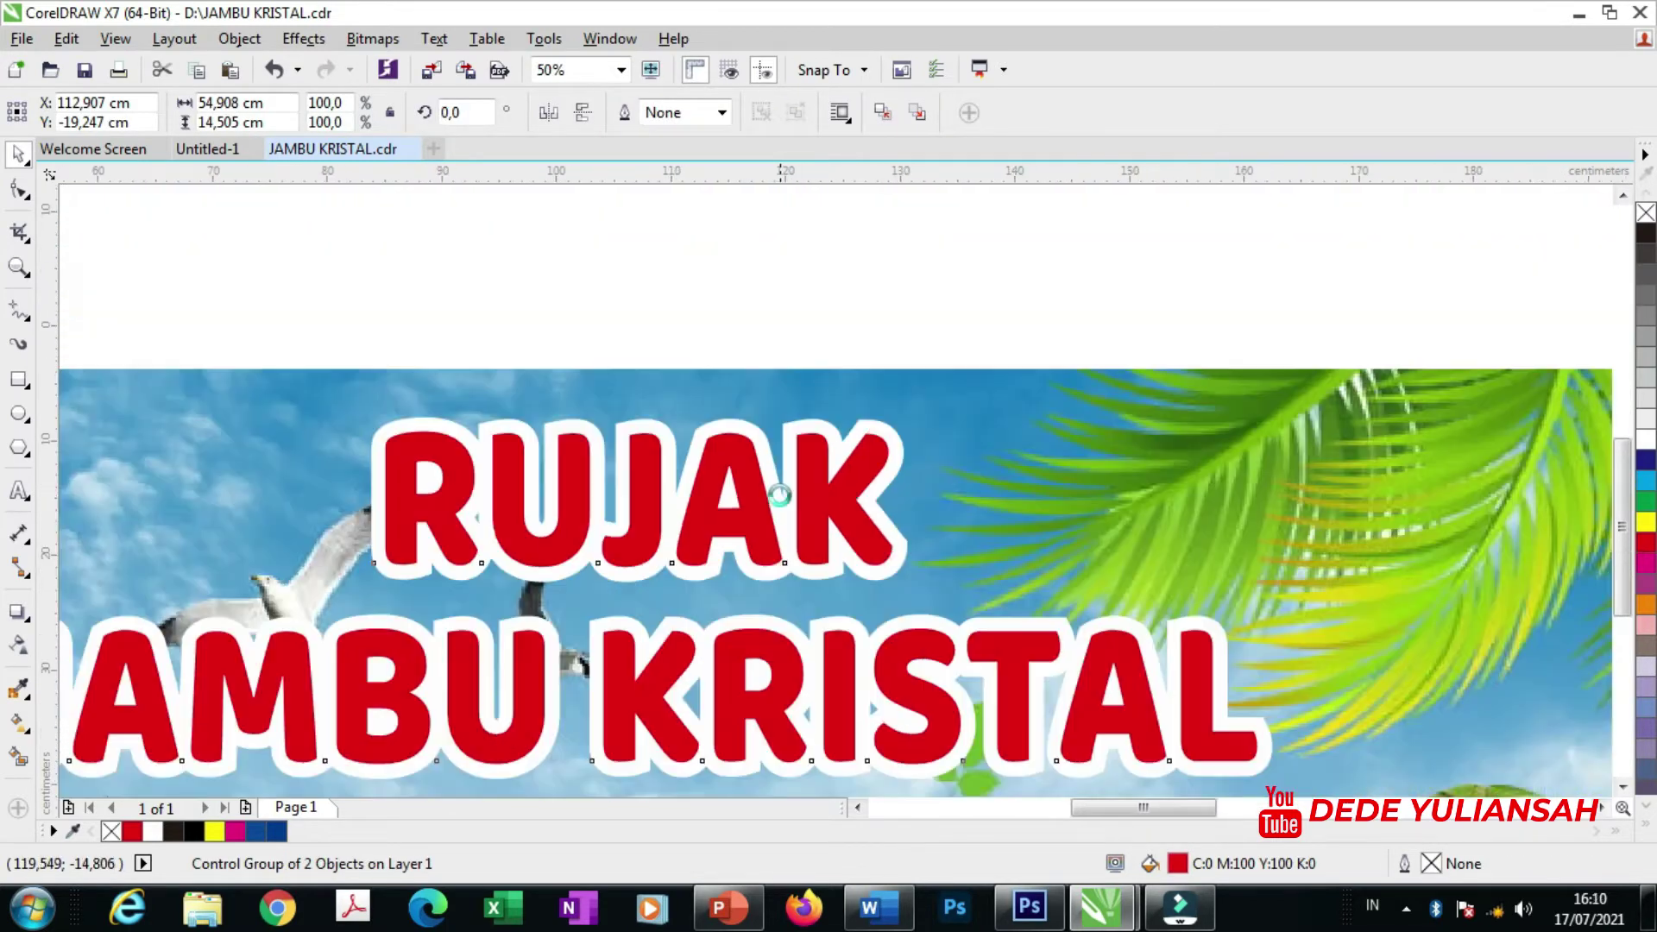
key(ctrl+F9)
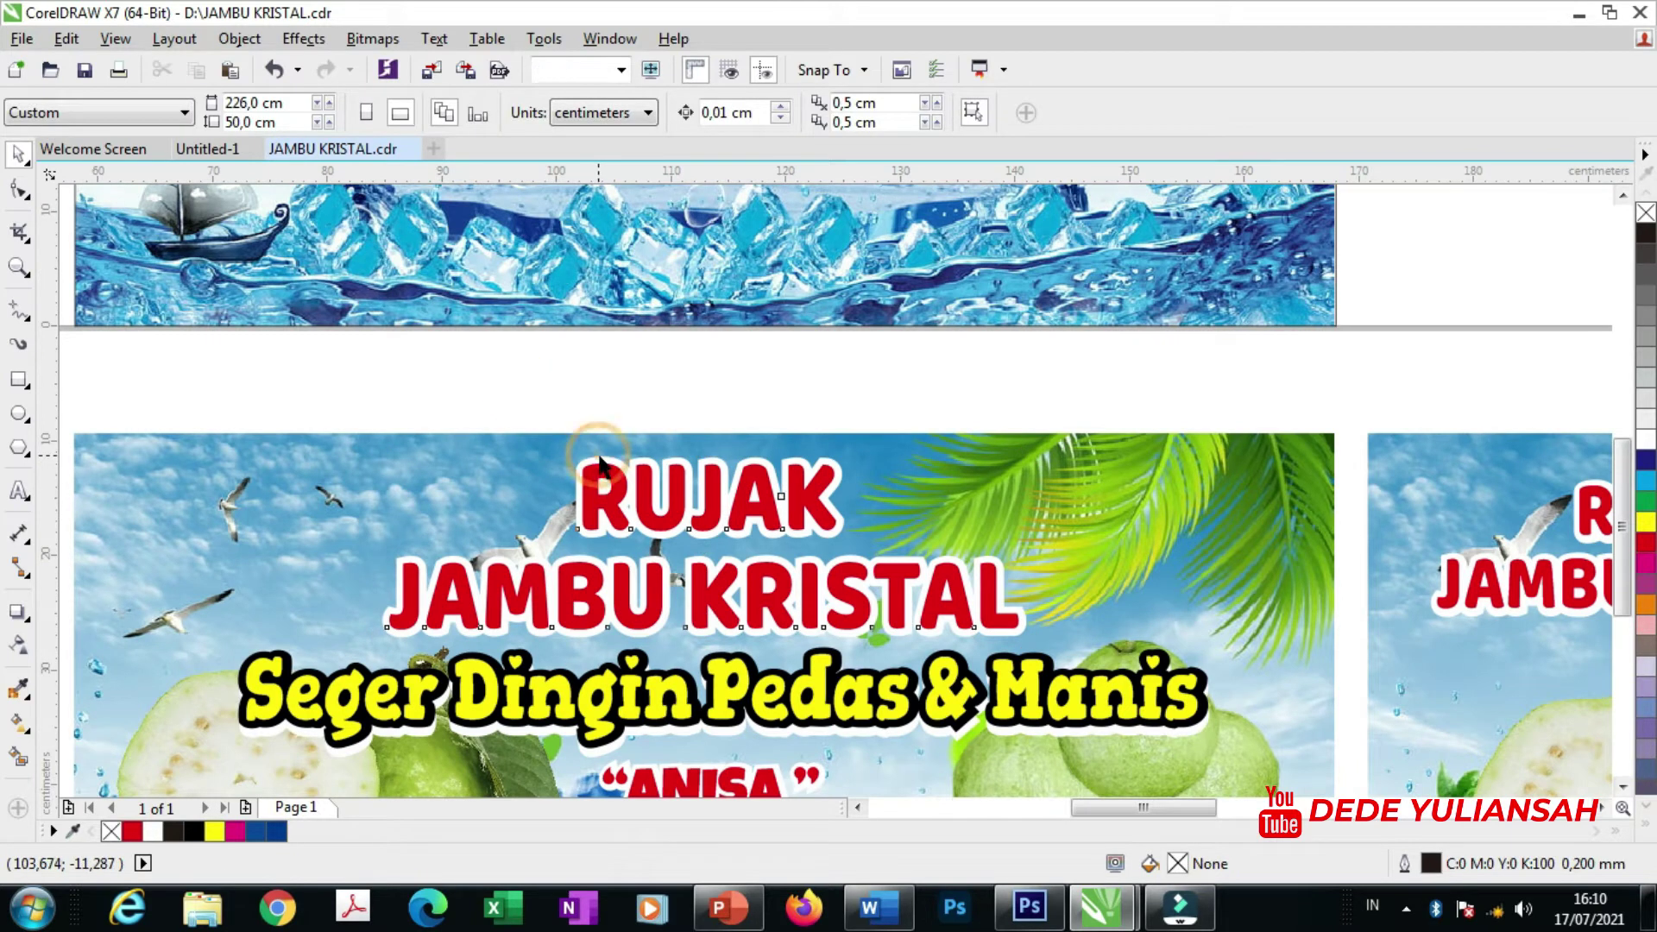
drag(601, 479, 601, 460)
key(space)
key(ctrl+k)
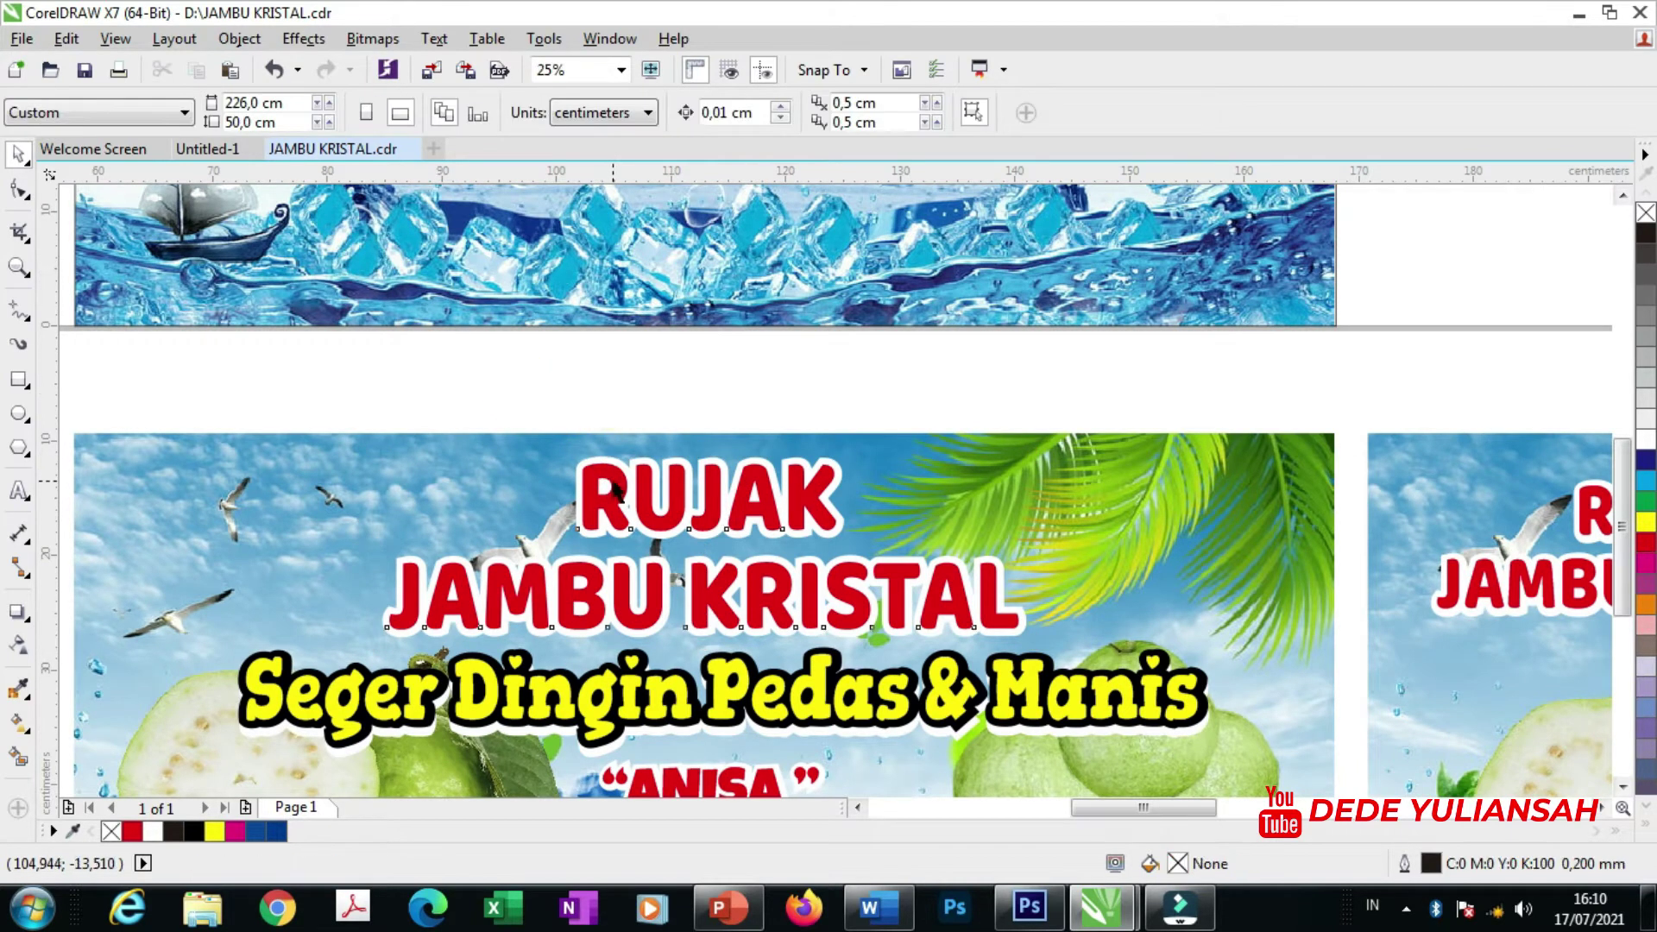
key(ctrl+g)
scroll(614, 483, up, 2)
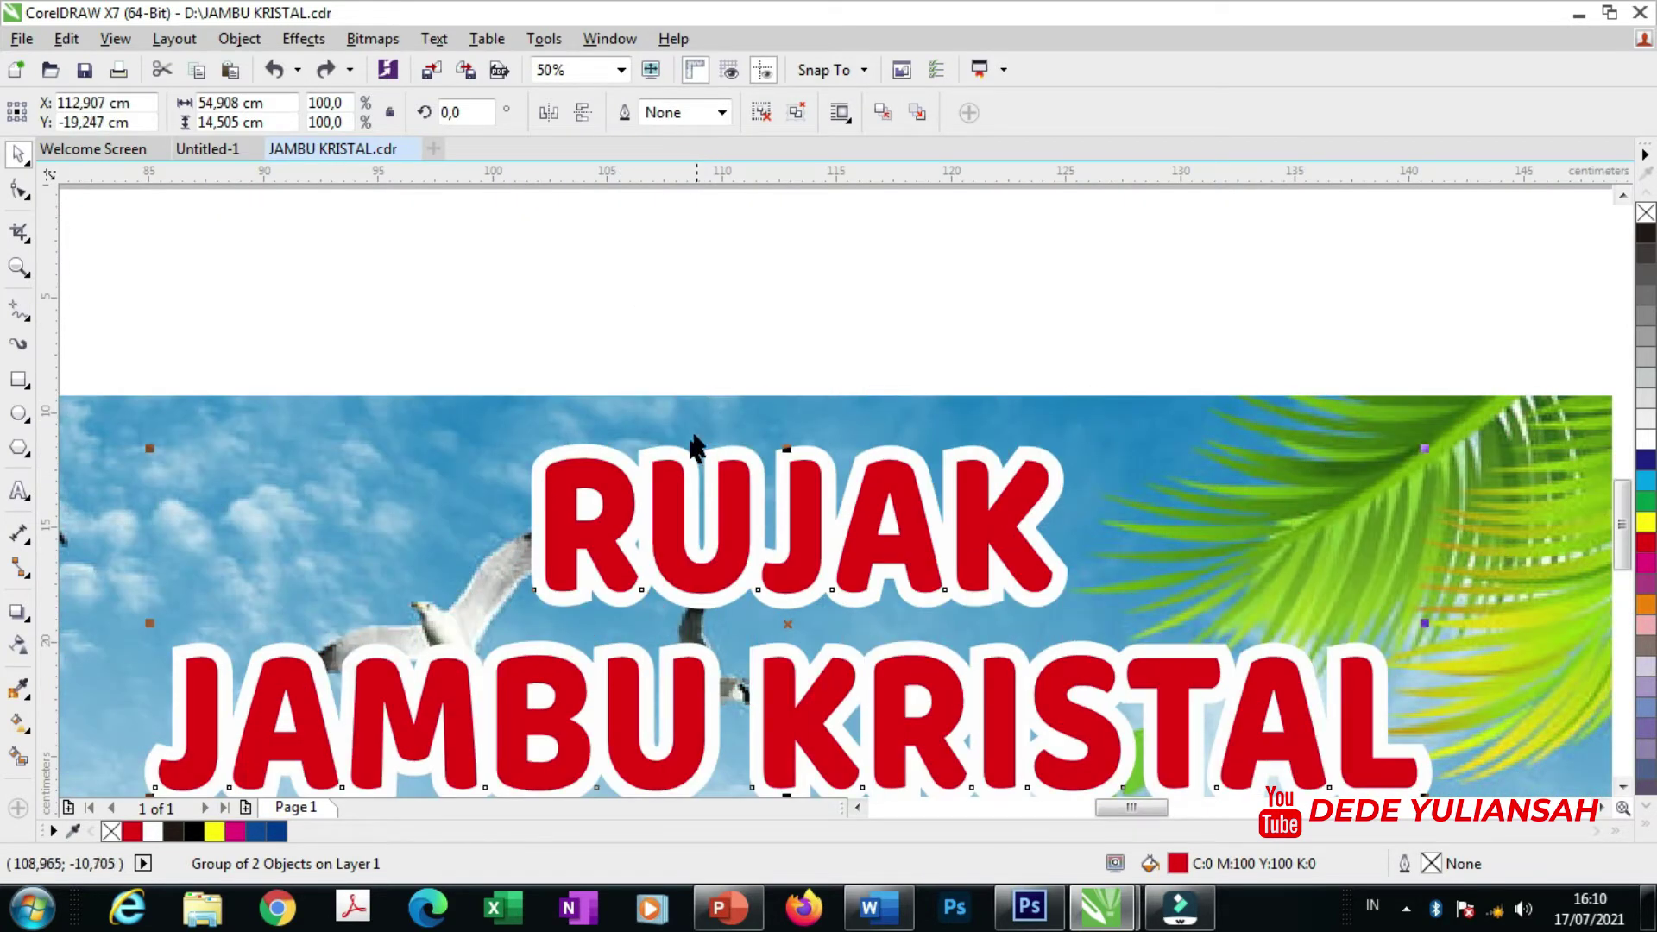
key(ctrl+u)
scroll(909, 438, down, 6)
click(906, 424)
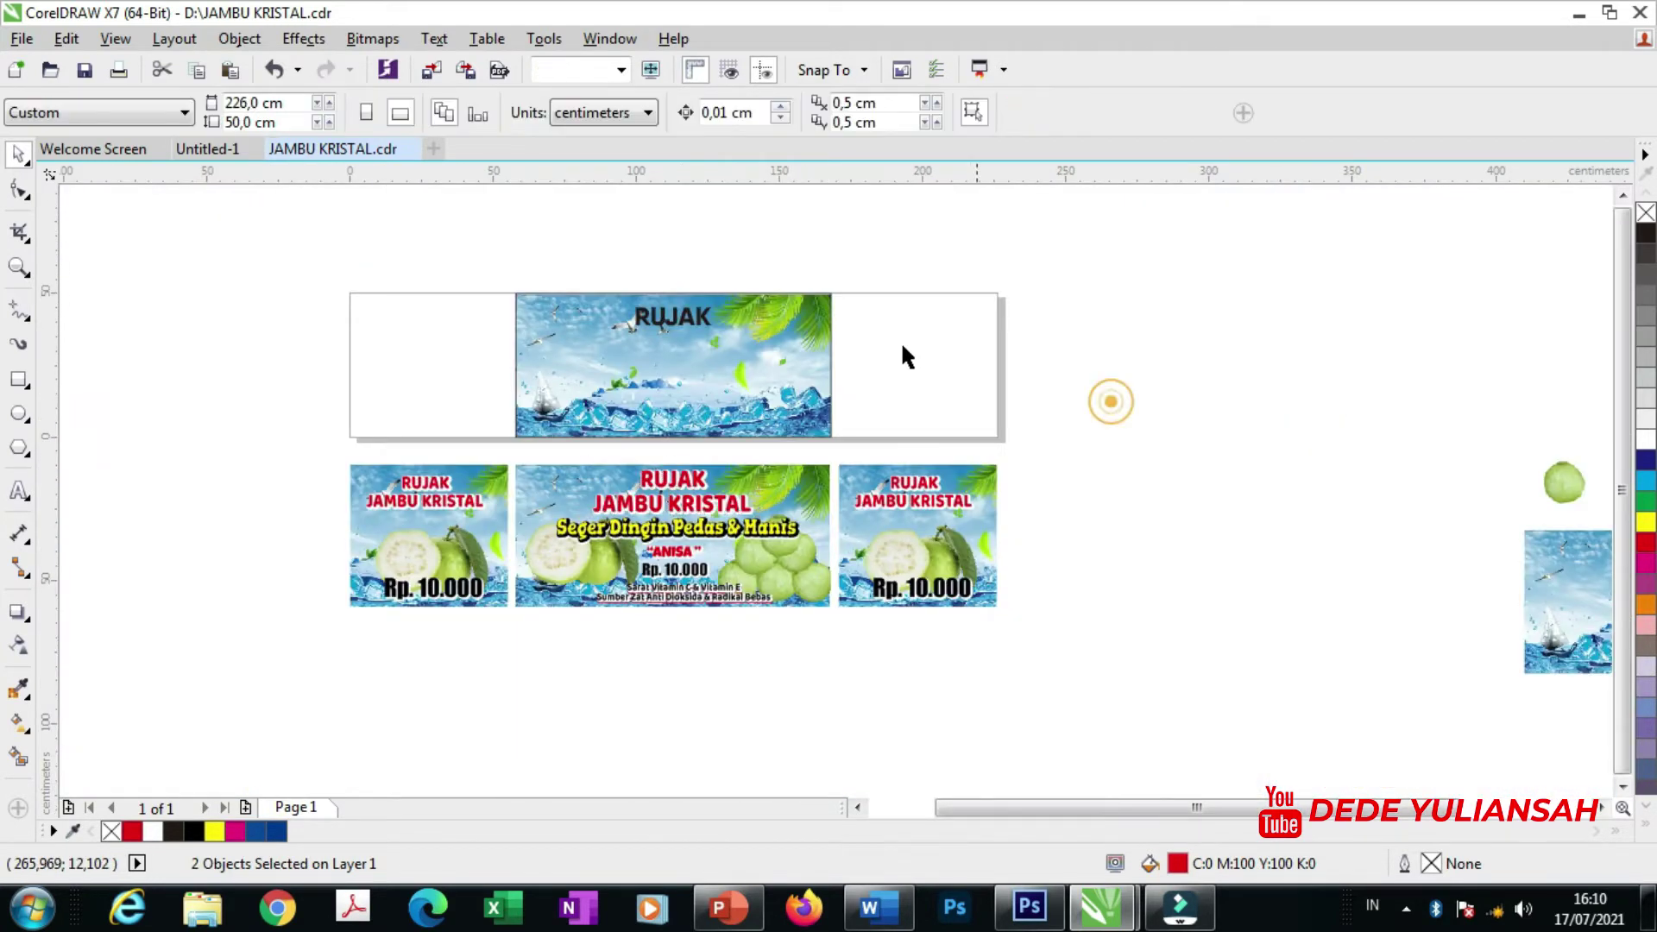
- Change the font of the new RUJAK text to Baloo Bhai
scroll(663, 323, up, 4)
scroll(673, 345, down, 2)
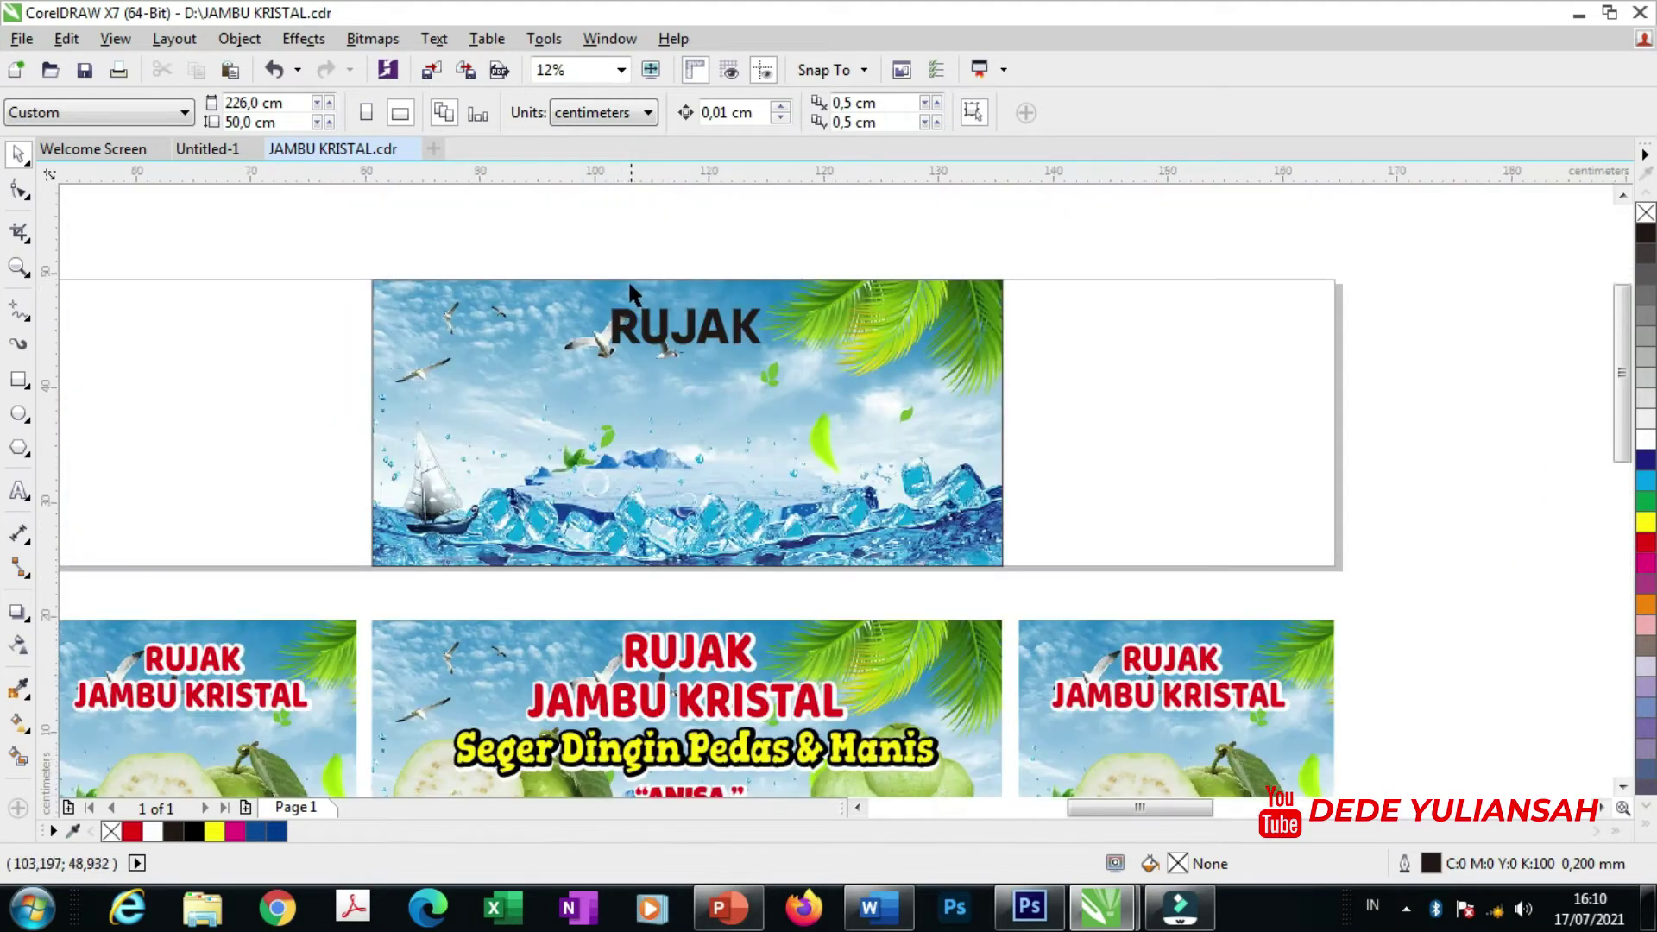
scroll(628, 278, up, 4)
click(638, 392)
click(666, 121)
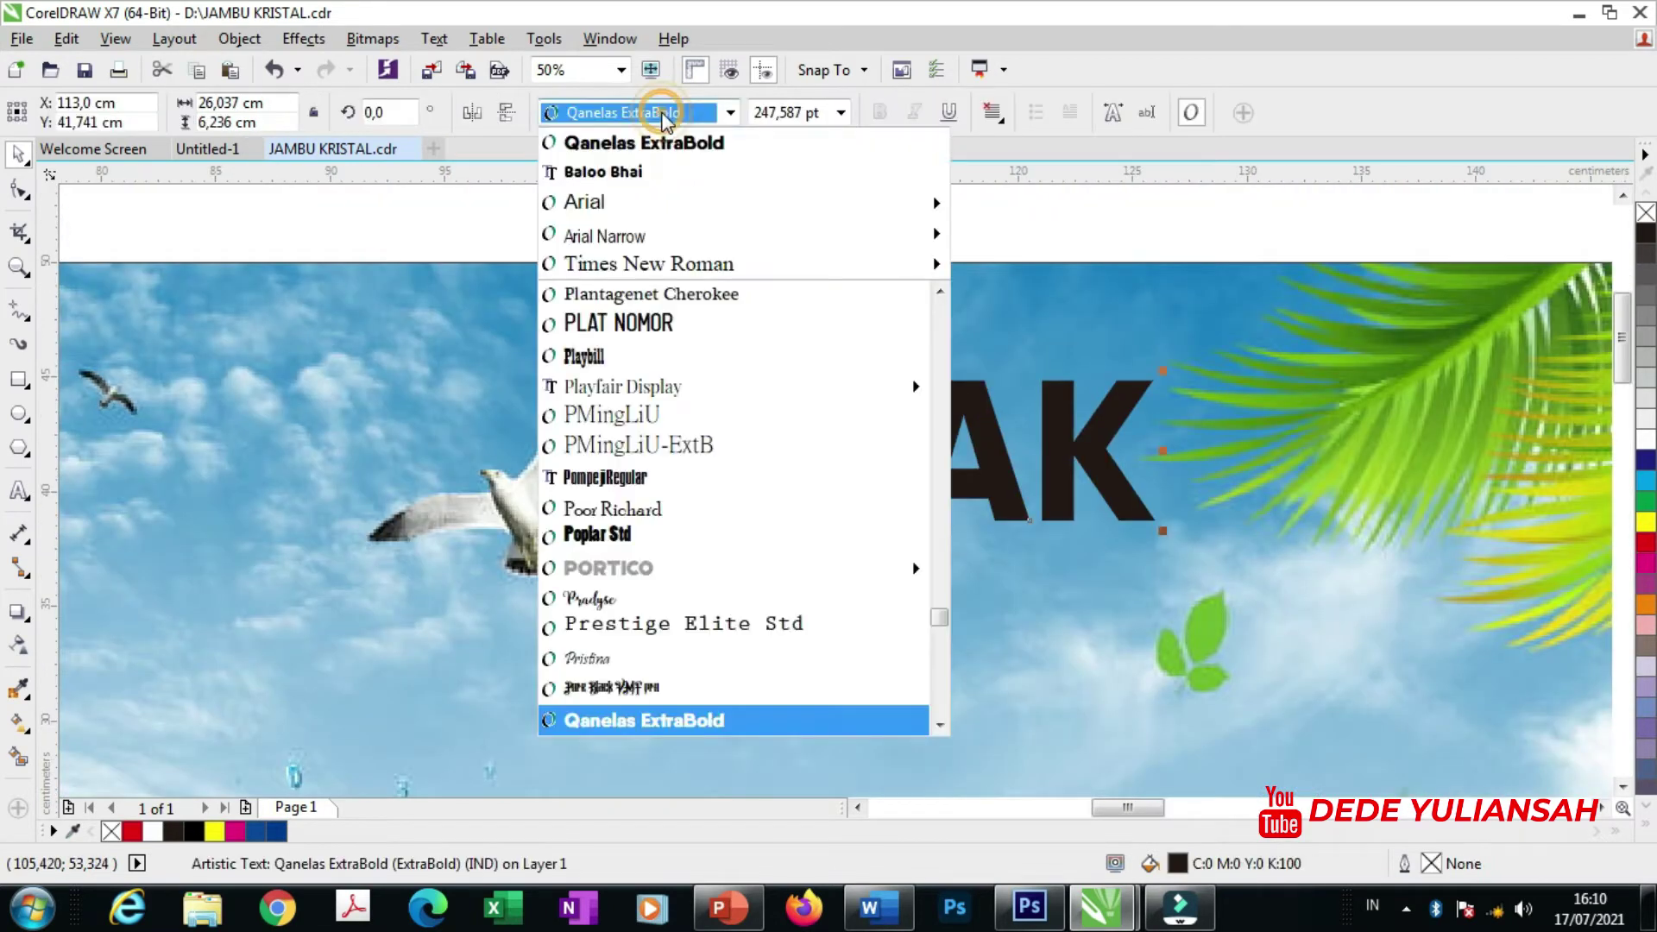
click(629, 166)
scroll(729, 321, down, 5)
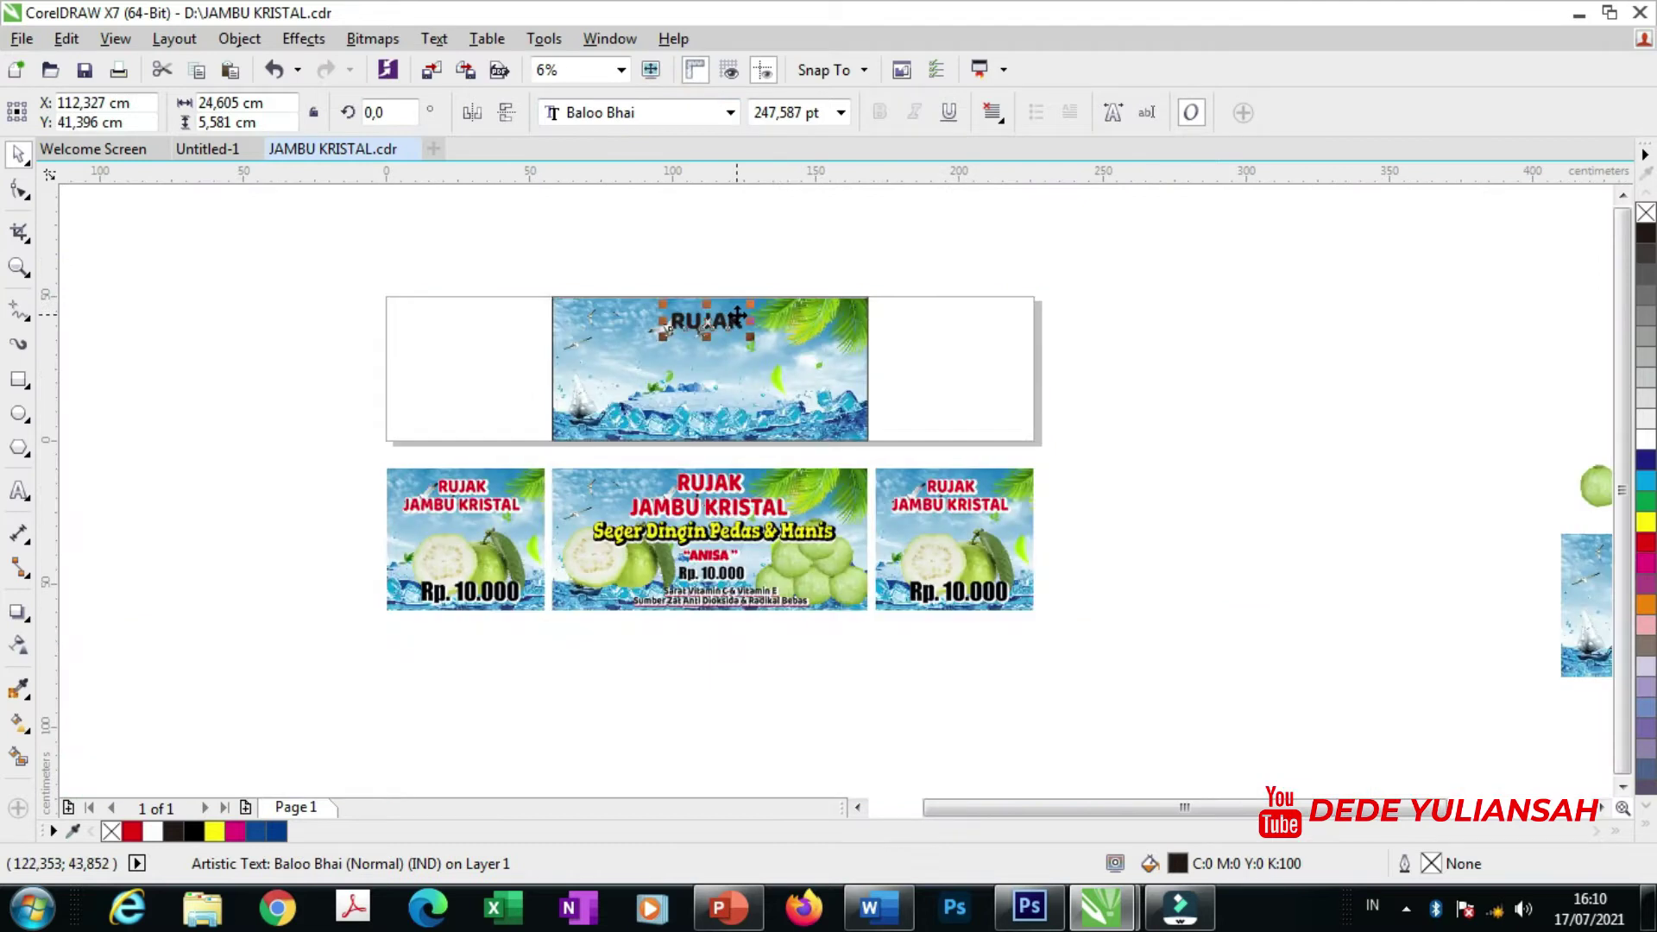
- Duplicate the RUJAK text directly below the original as a second heading line
scroll(738, 315, up, 2)
scroll(697, 313, up, 4)
drag(715, 345, 658, 369)
scroll(712, 284, down, 4)
right_click(713, 333)
scroll(658, 338, up, 4)
- Replace the wording of the duplicated heading line with "JAMBU KRISTAL"
double_click(657, 375)
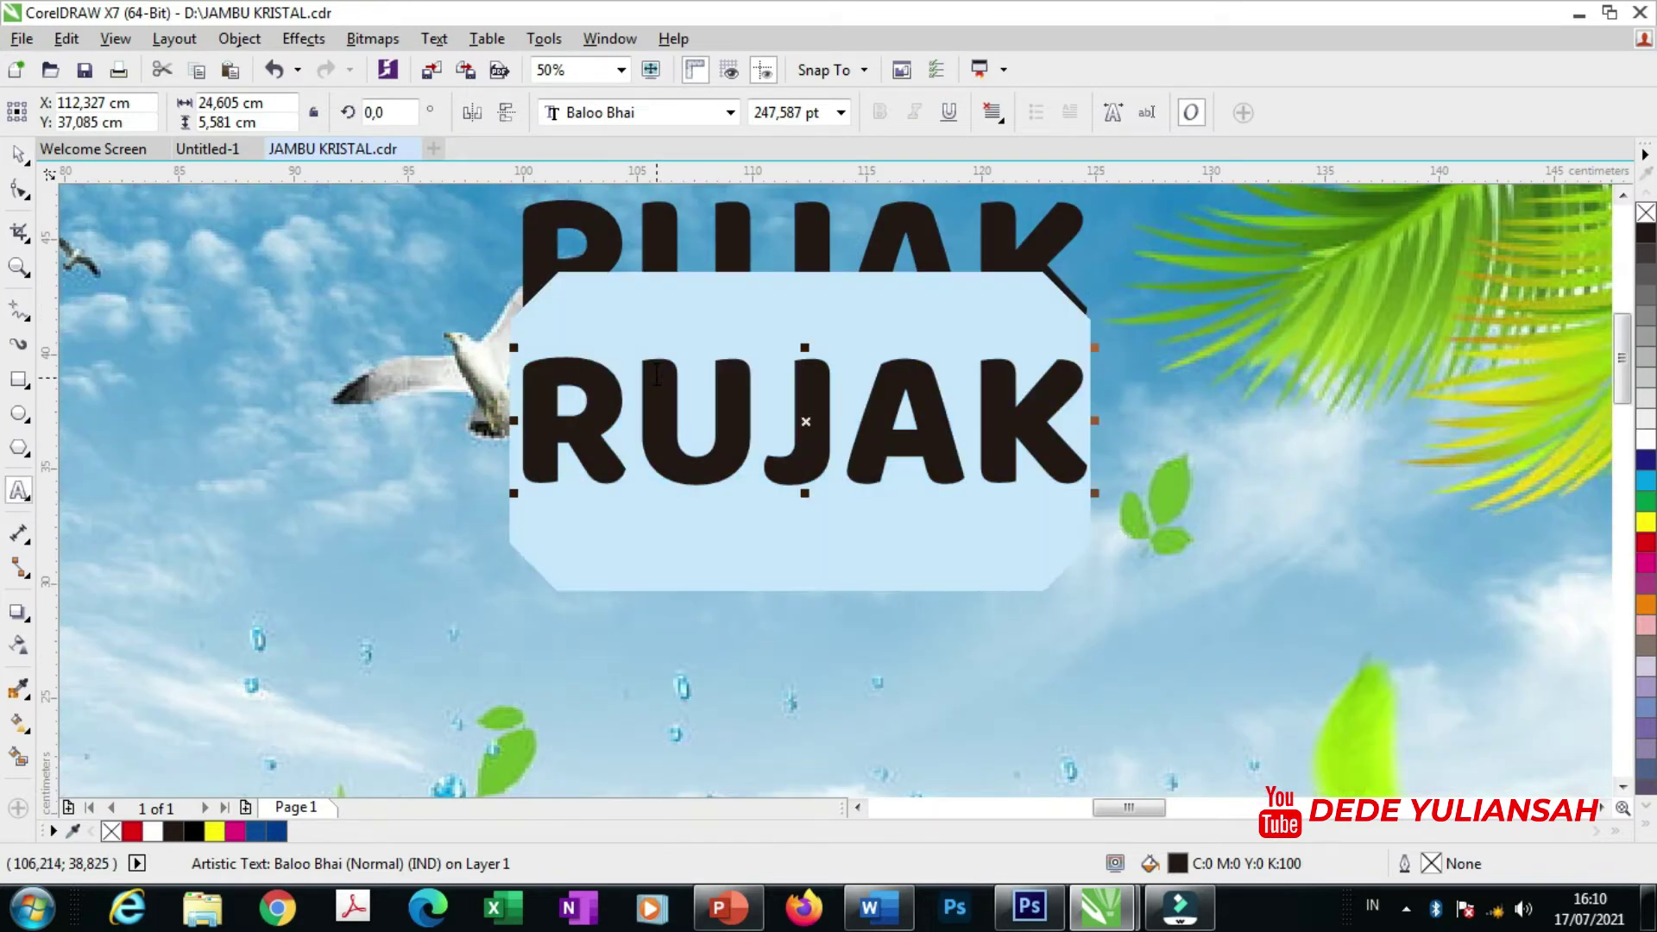
text(JAMBU )
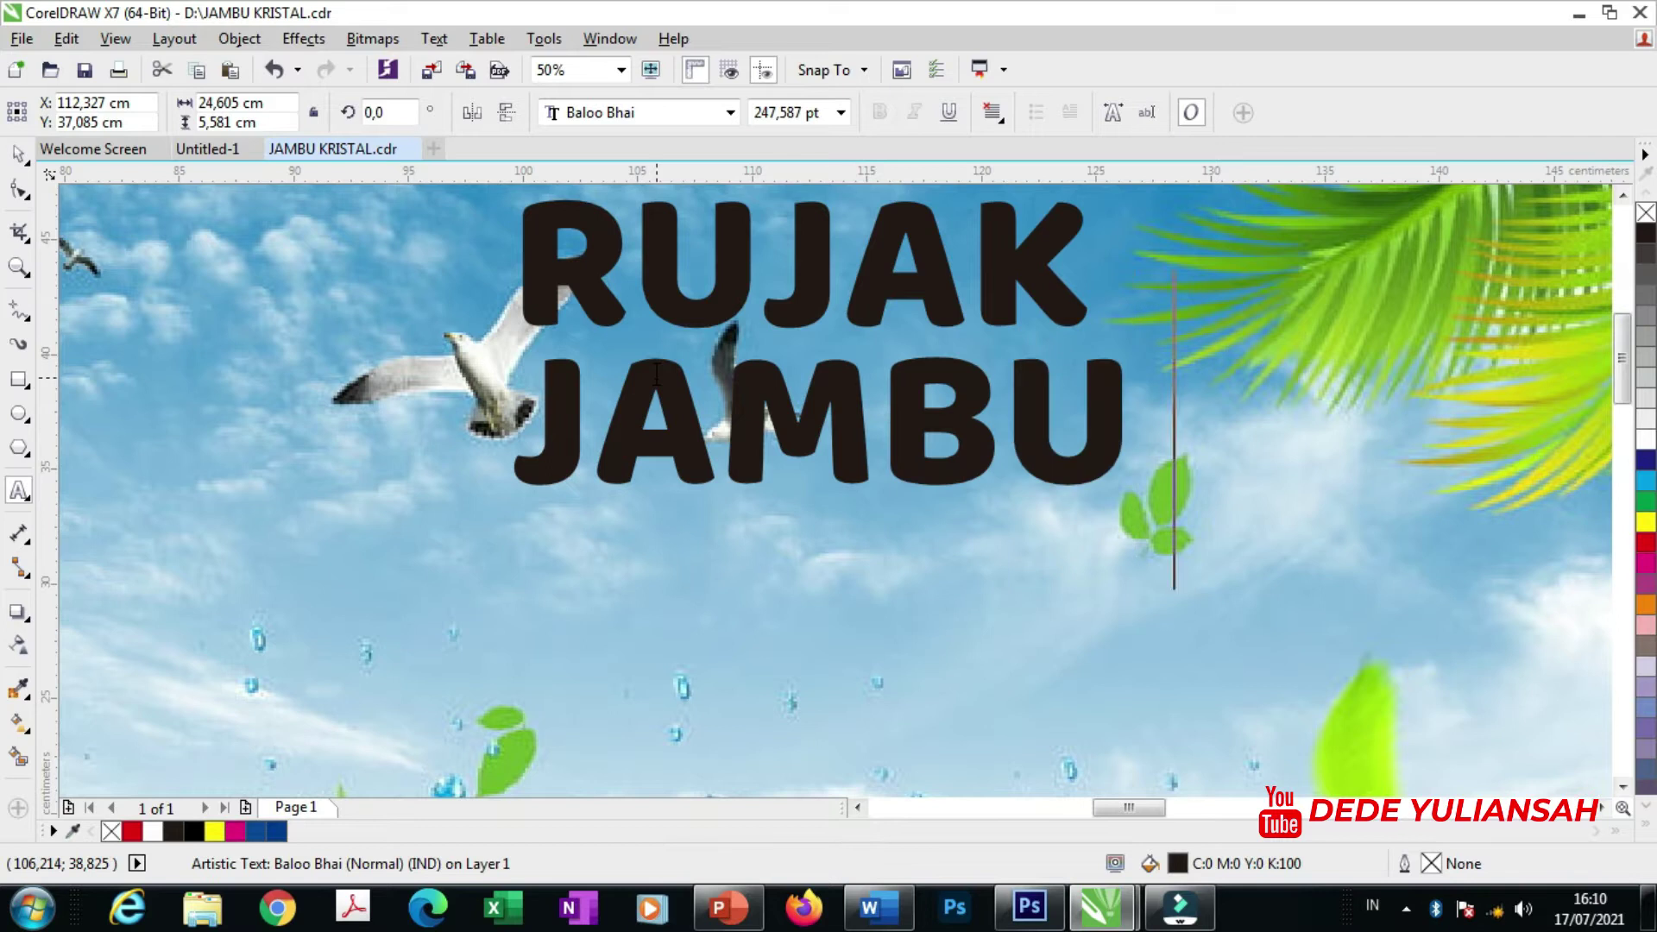
text(KRISTAL)
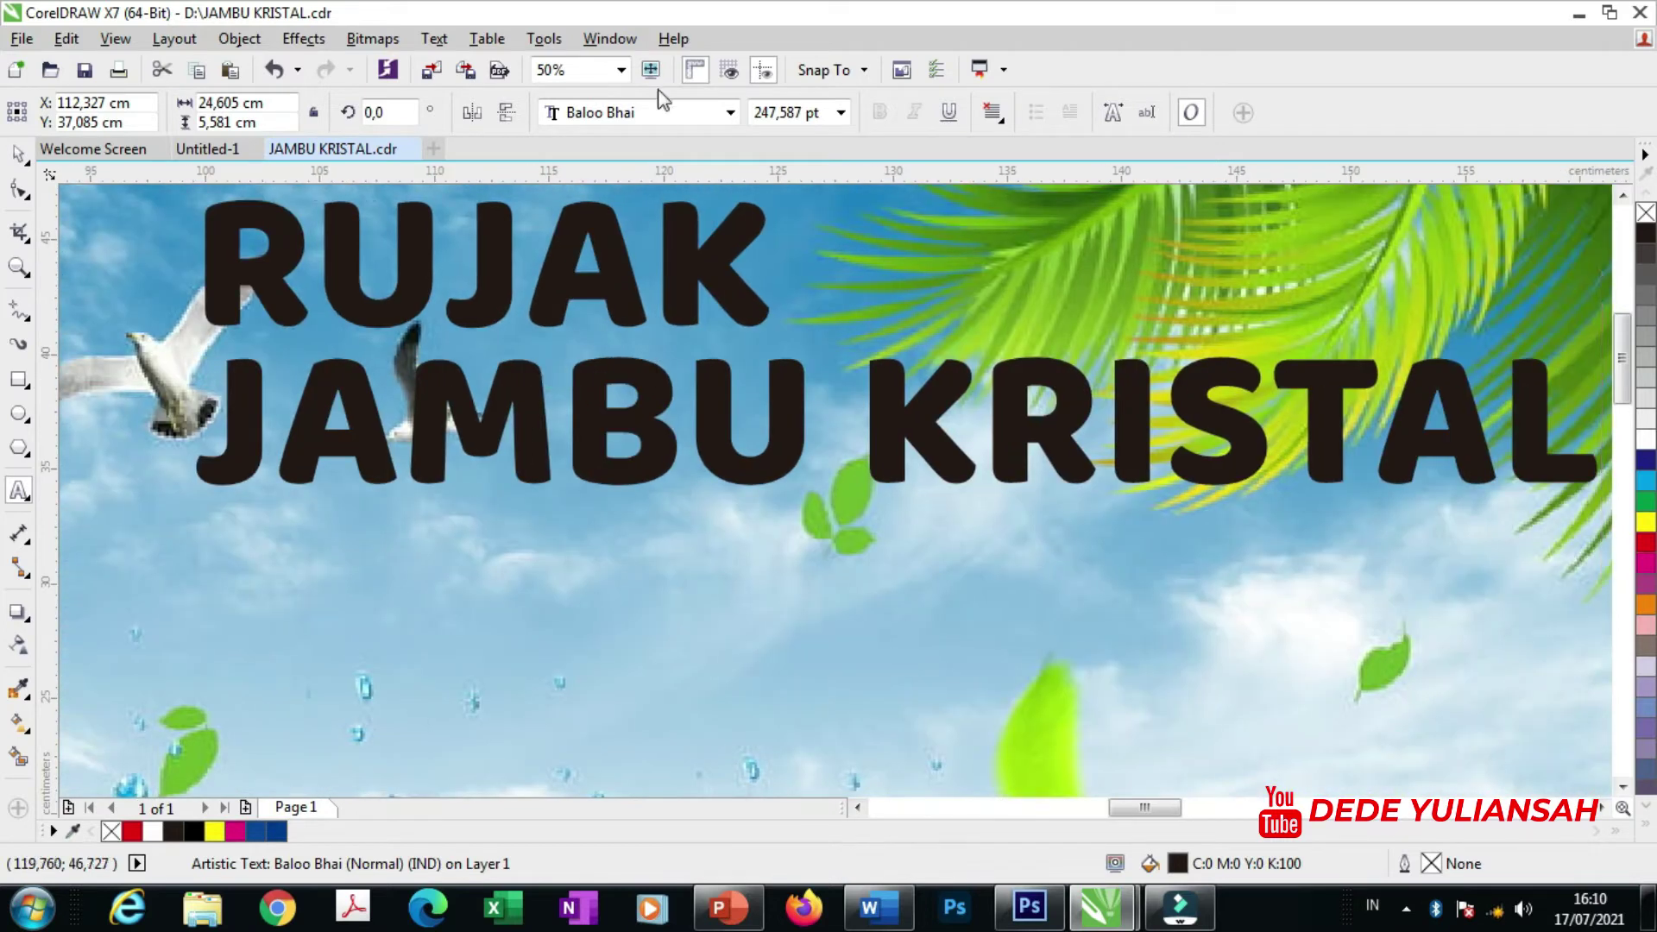
scroll(848, 393, down, 4)
click(17, 153)
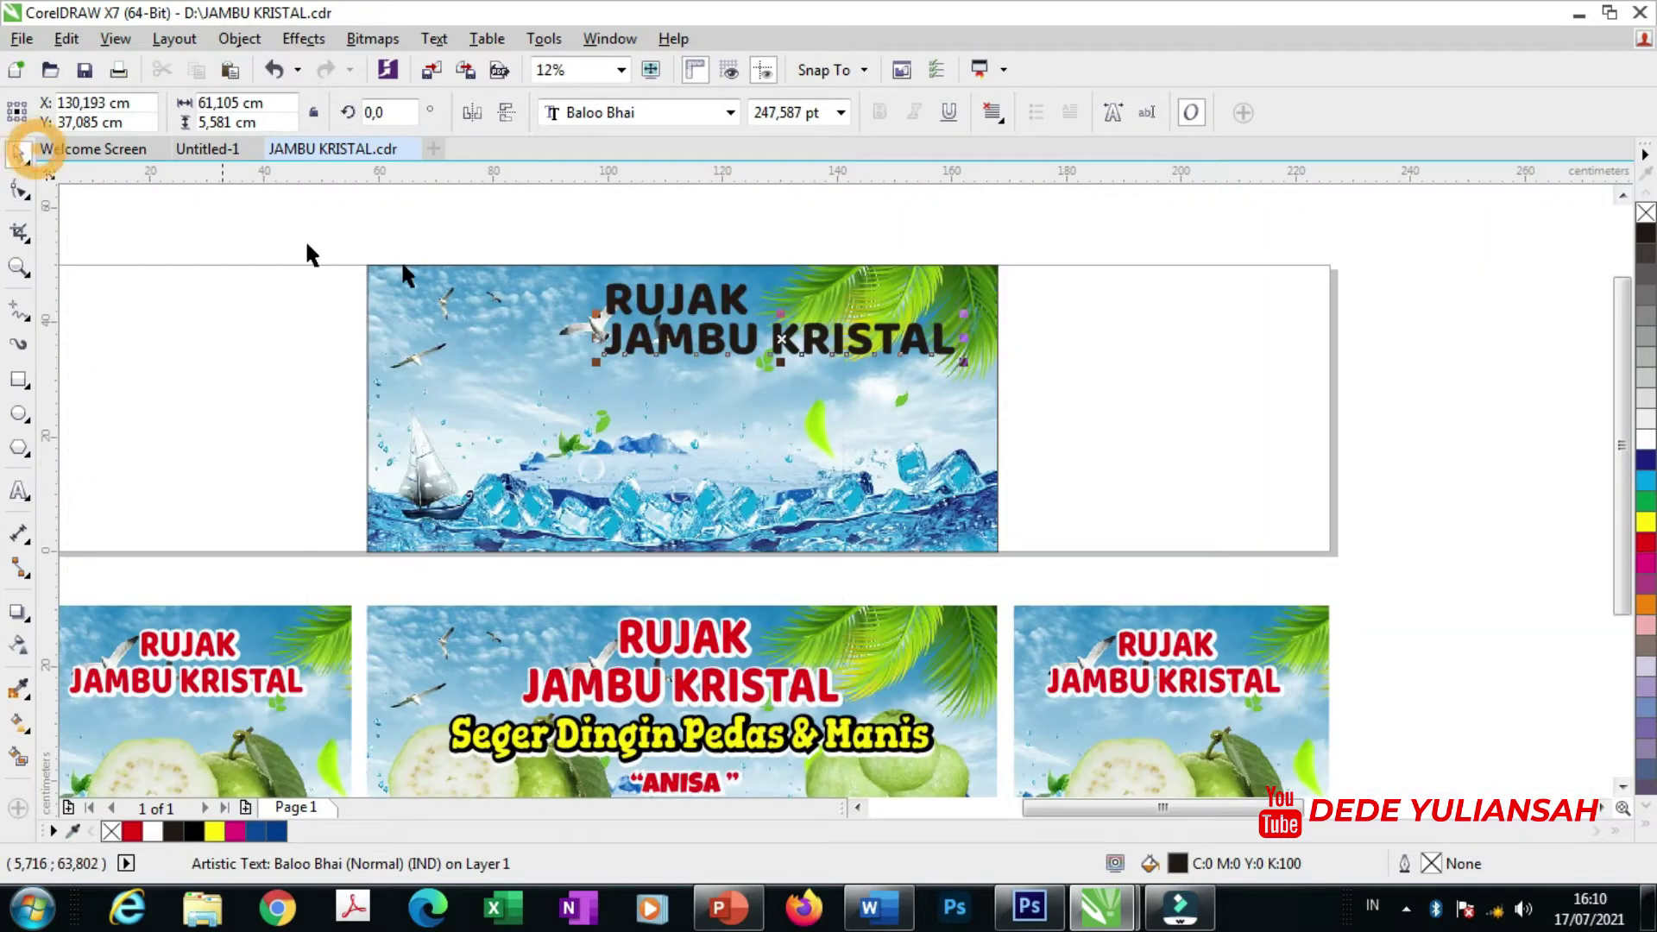
mouse_move(628, 350)
mouse_down()
mouse_move(584, 350)
mouse_move(627, 349)
mouse_up()
click(770, 226)
click(636, 345)
shift+click(525, 354)
key(x)
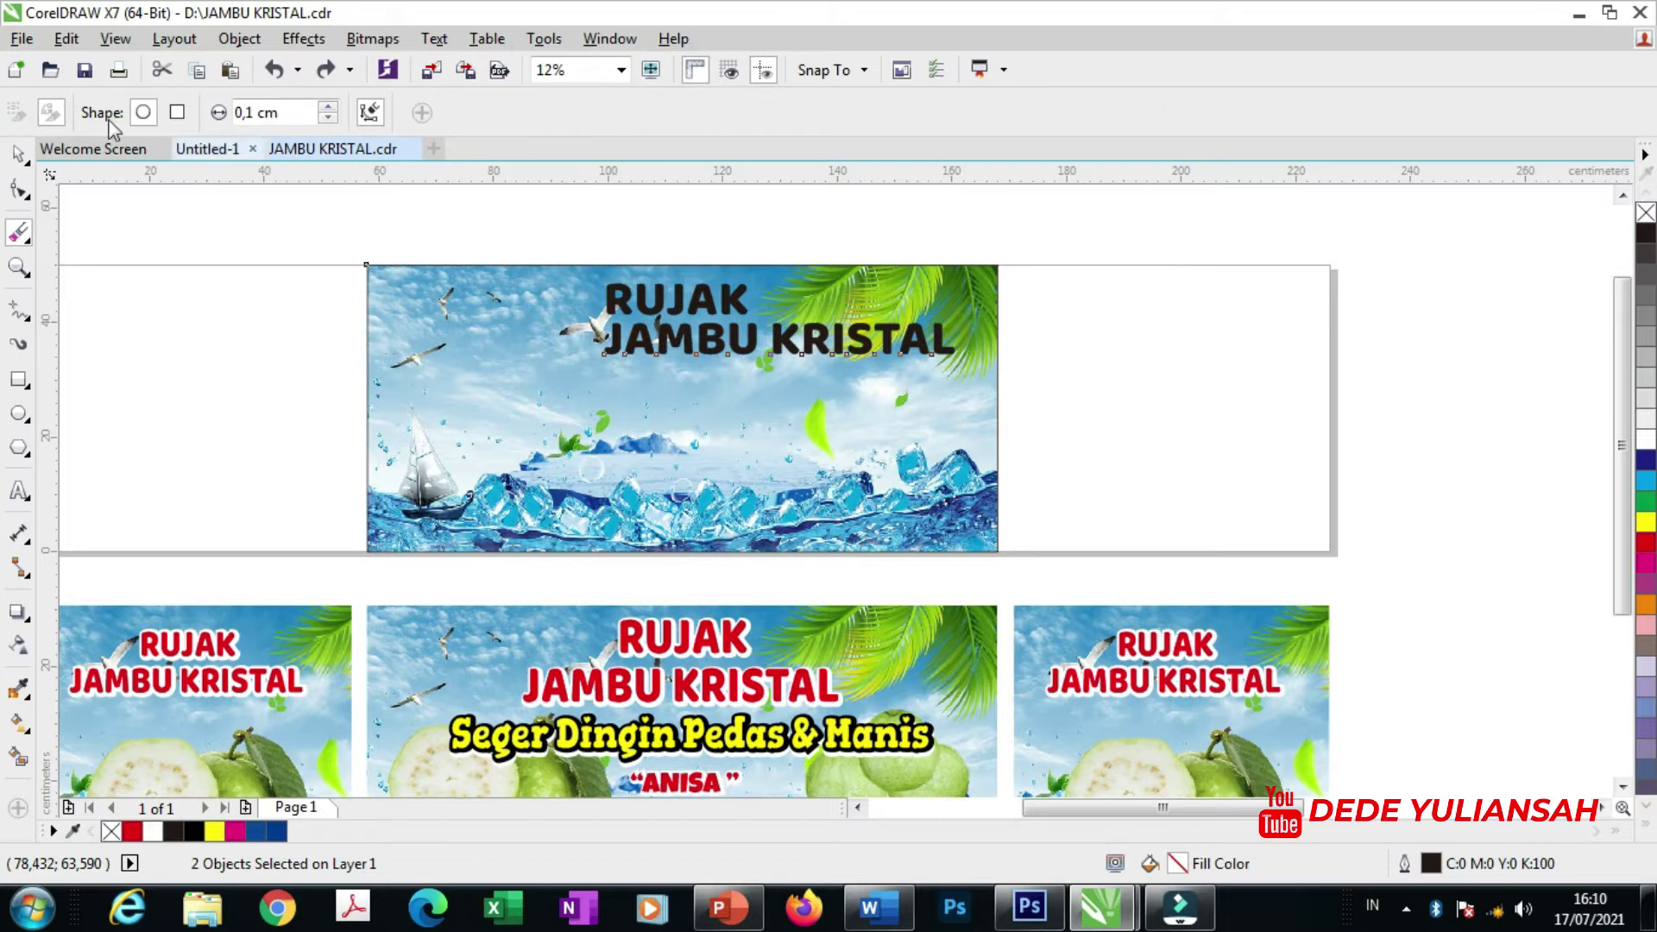
click(18, 155)
click(425, 215)
- Center the JAMBU KRISTAL text horizontally on the clipped background rectangle
click(637, 337)
shift+click(492, 319)
click(1084, 351)
- Select both heading lines, RUJAK and JAMBU KRISTAL, and fill them with red
scroll(714, 442, up, 4)
drag(764, 540, 780, 405)
shift+click(780, 405)
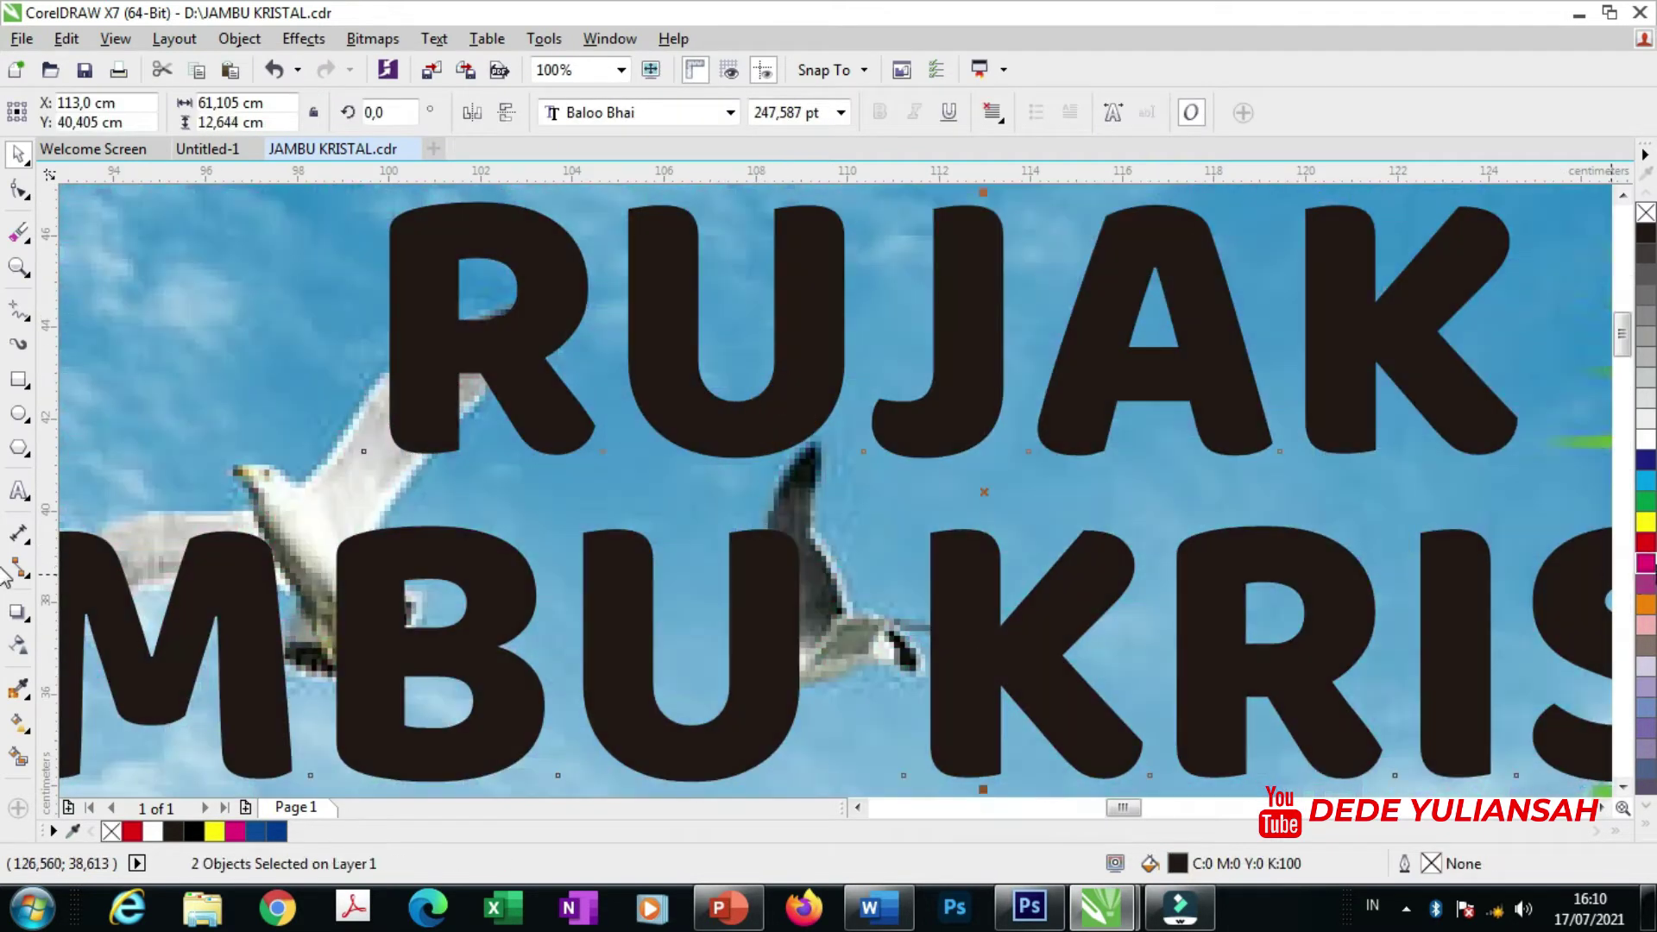
click(1645, 543)
scroll(954, 406, down, 3)
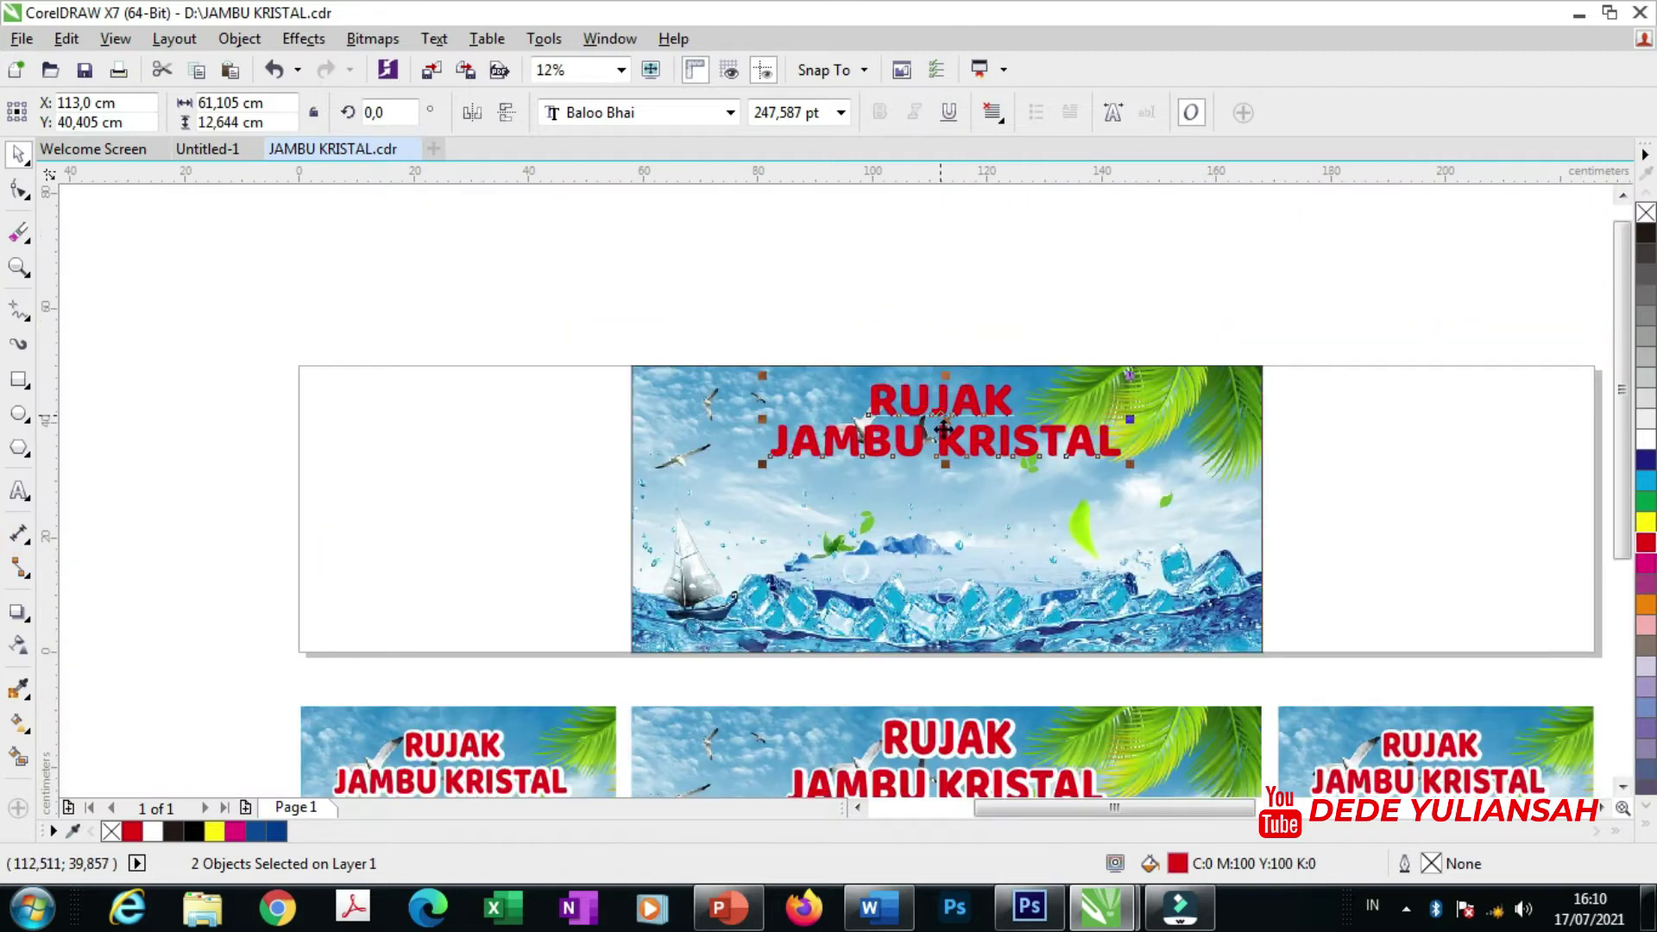
- Group the two red heading lines into one object
scroll(944, 429, up, 1)
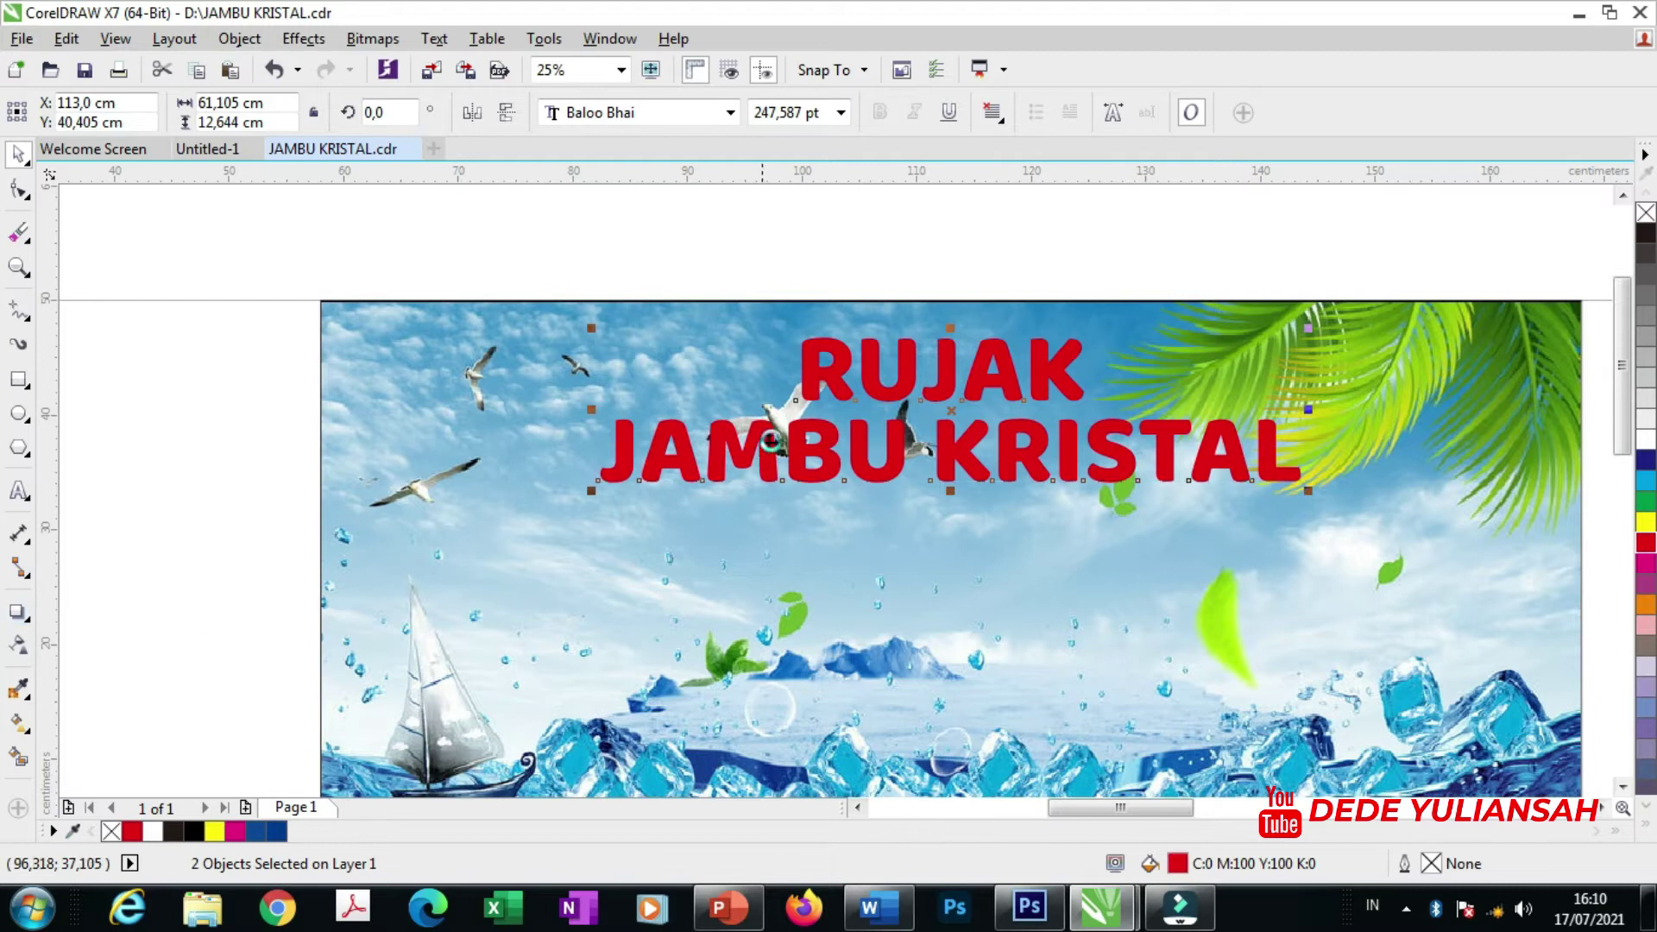
scroll(770, 440, down, 1)
scroll(773, 438, up, 1)
scroll(747, 422, up, 1)
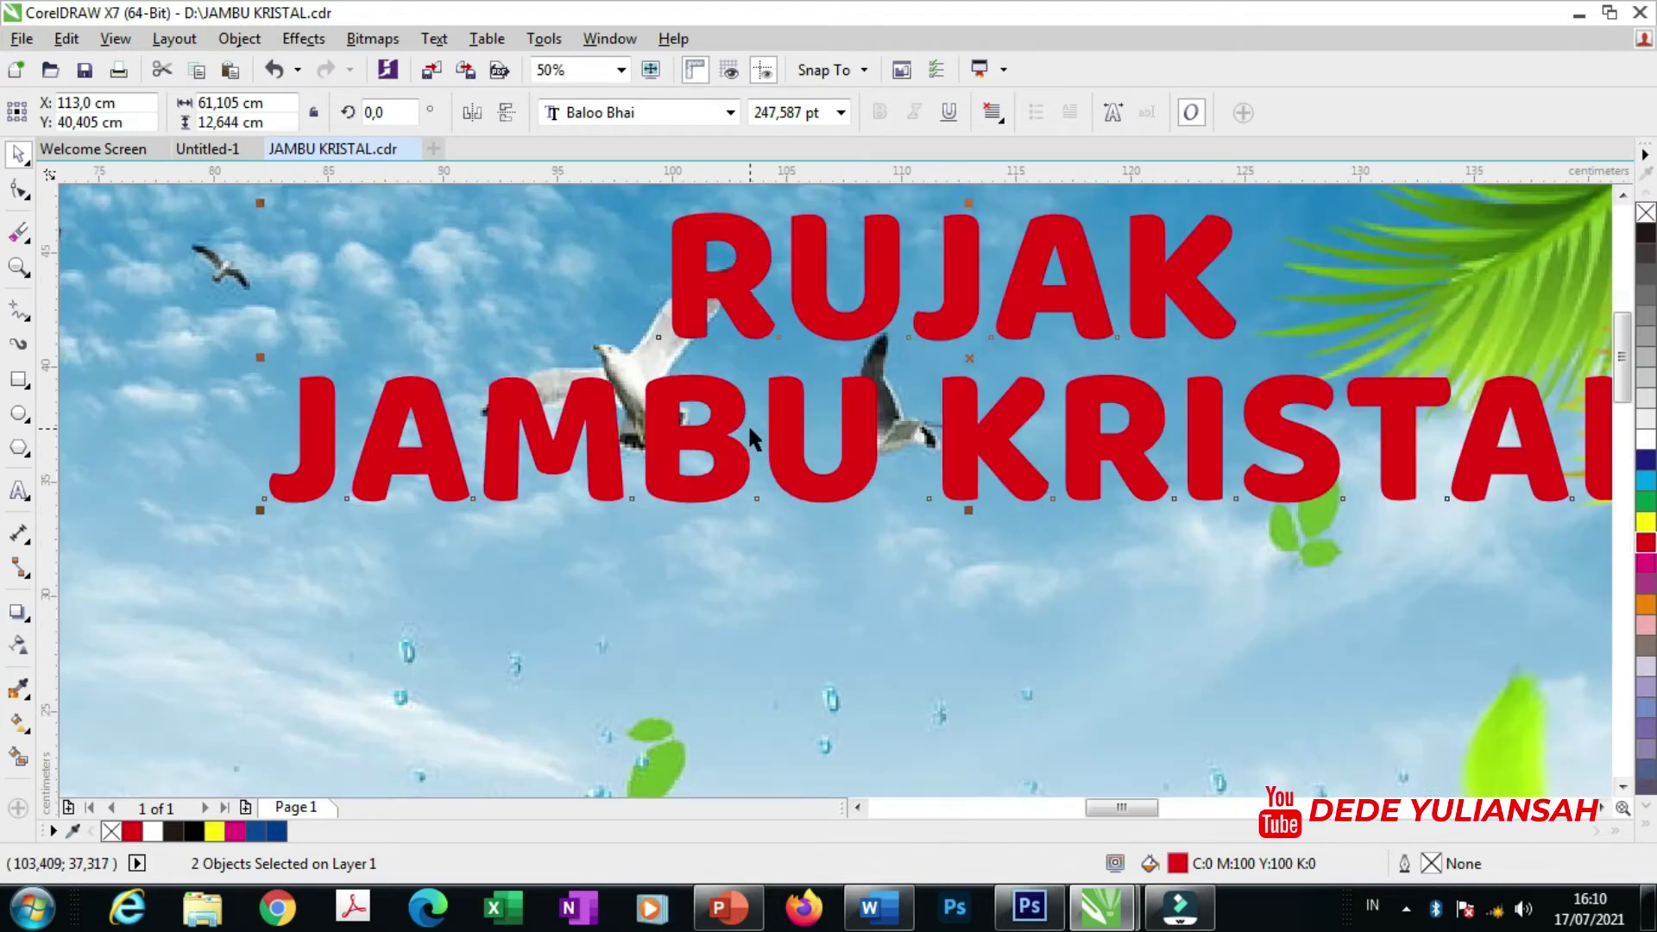
key(ctrl+g)
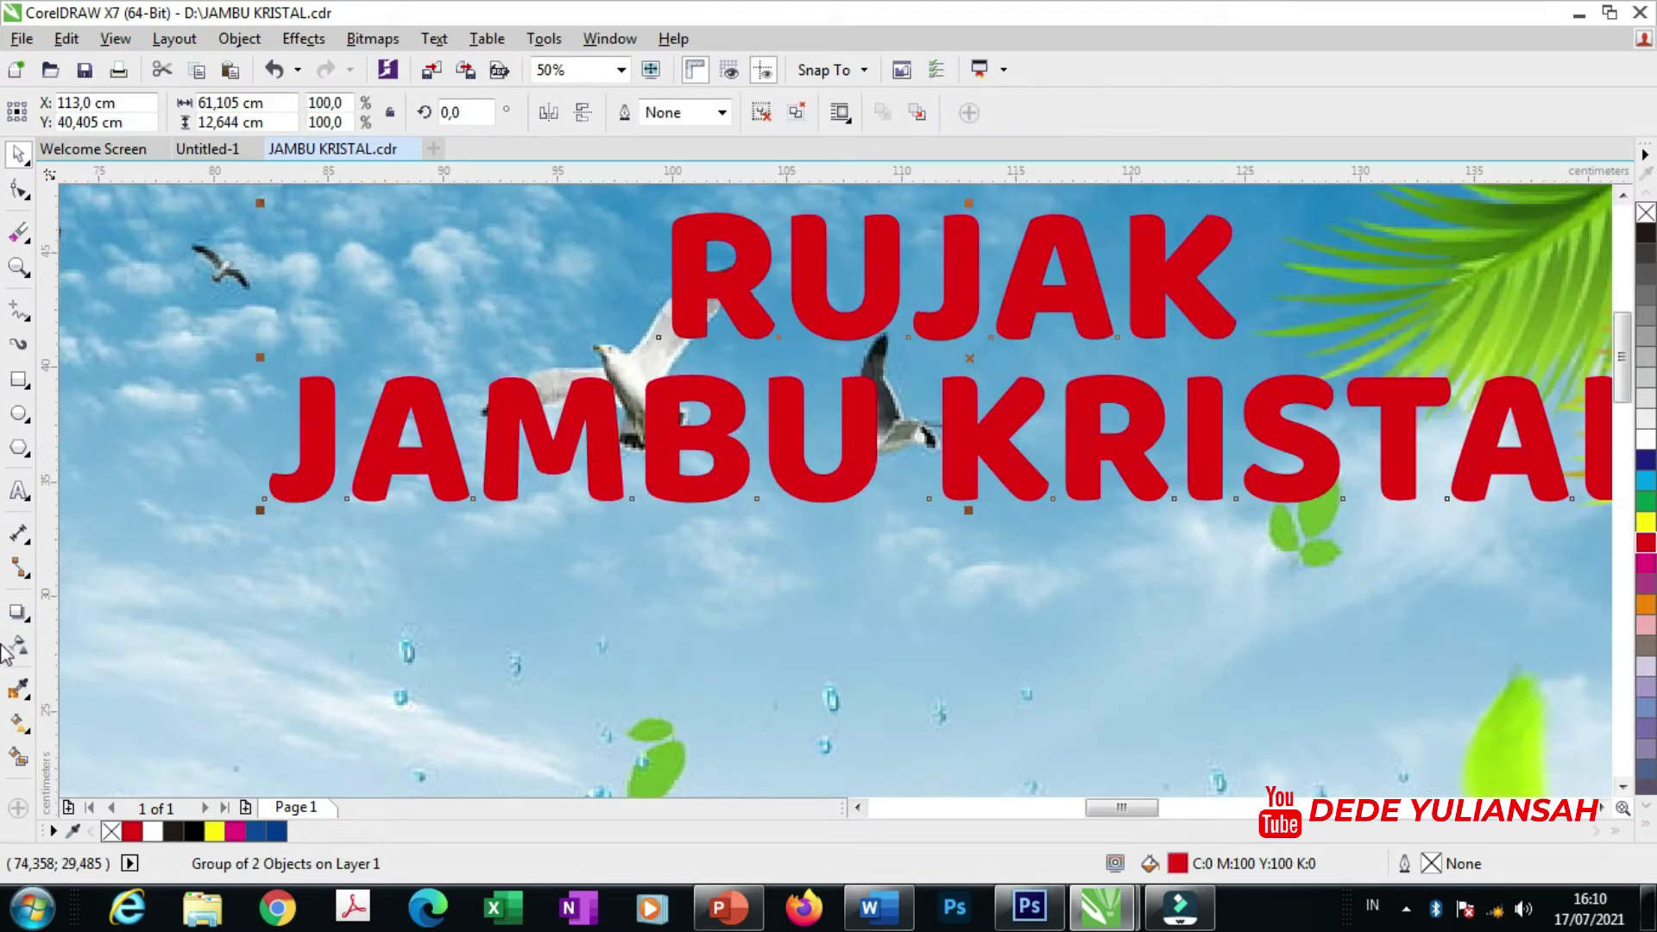
- Apply a one-step outside contour of 0,254 cm to the grouped heading and color it white
click(17, 611)
click(76, 643)
scroll(306, 390, up, 2)
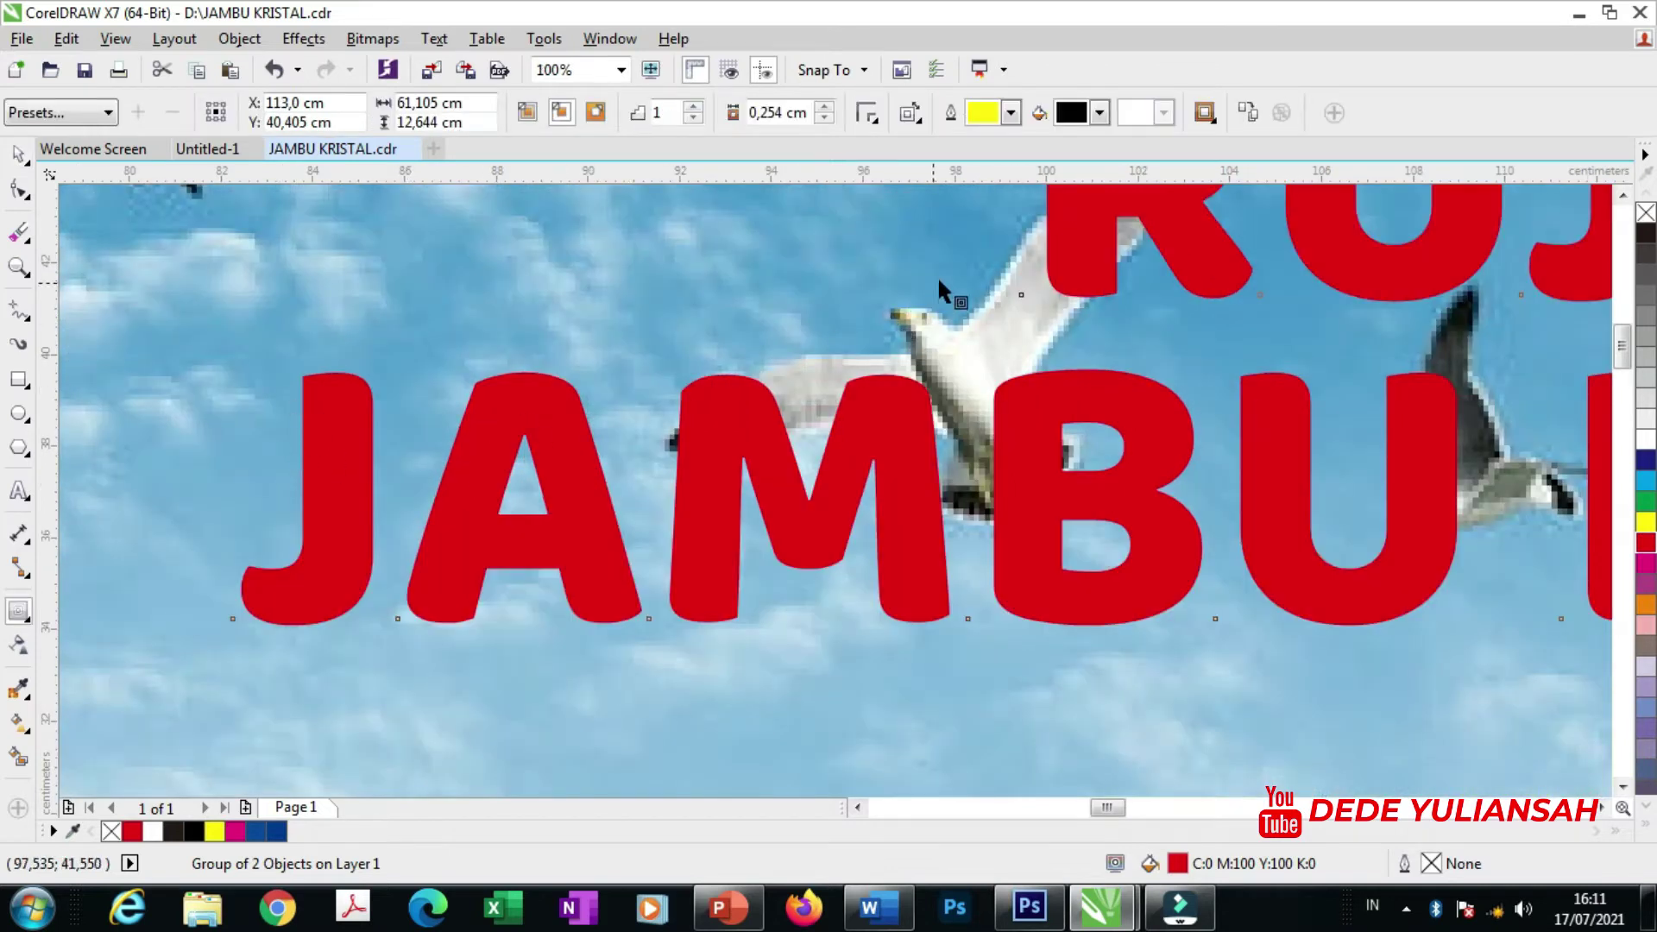
click(593, 114)
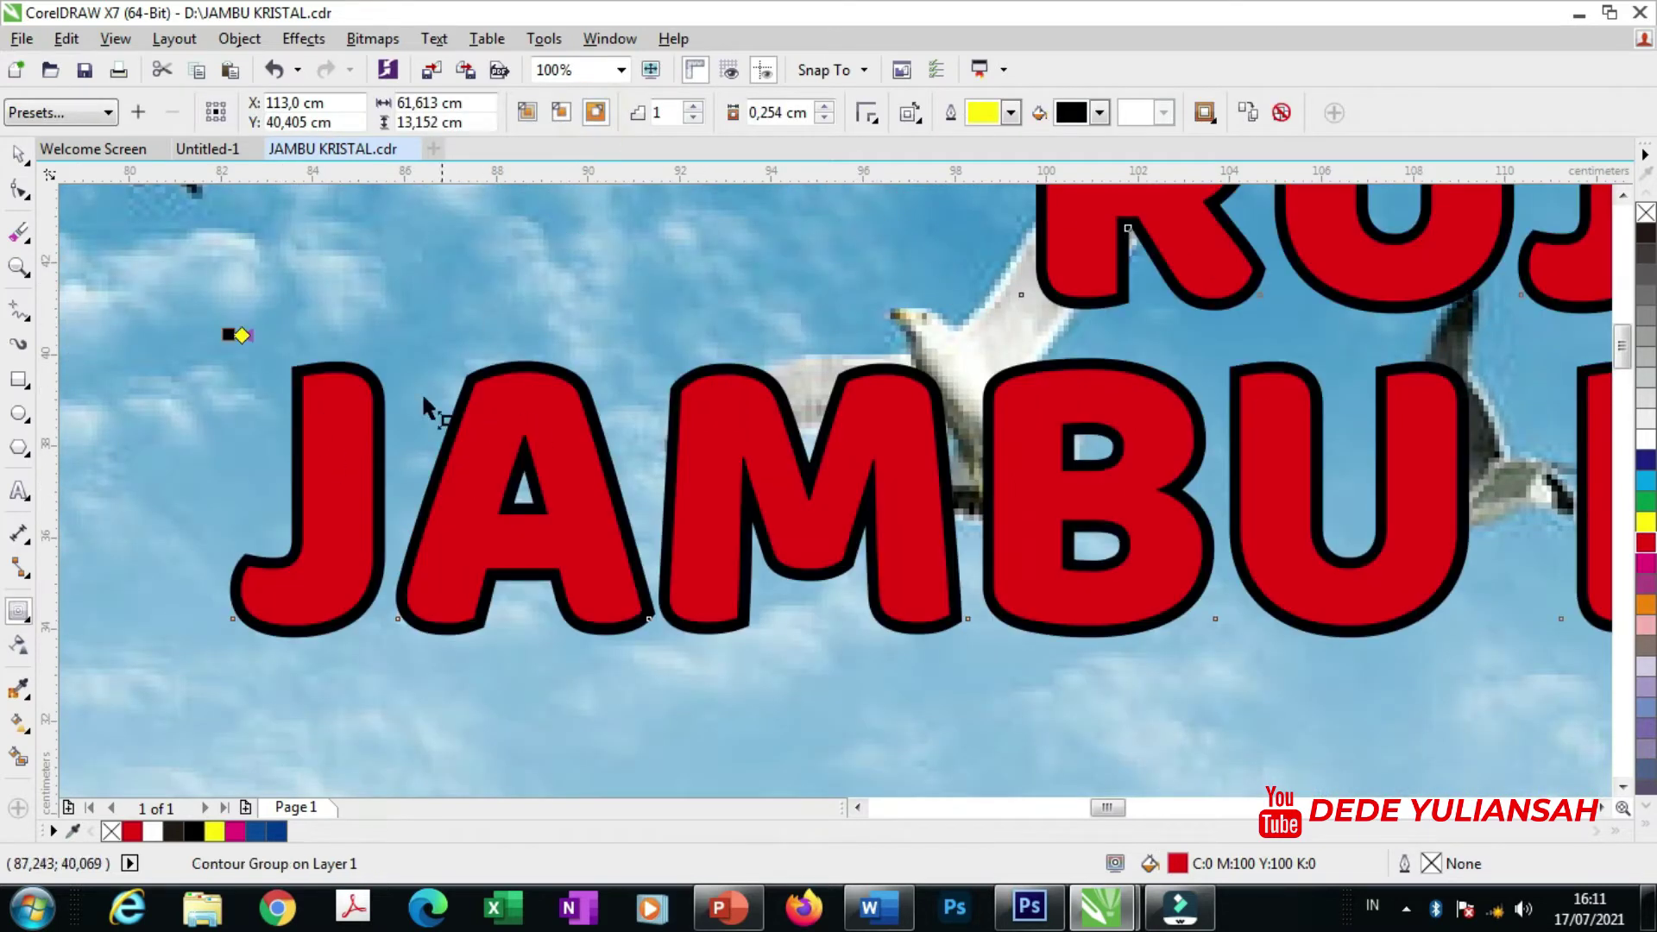
click(1098, 112)
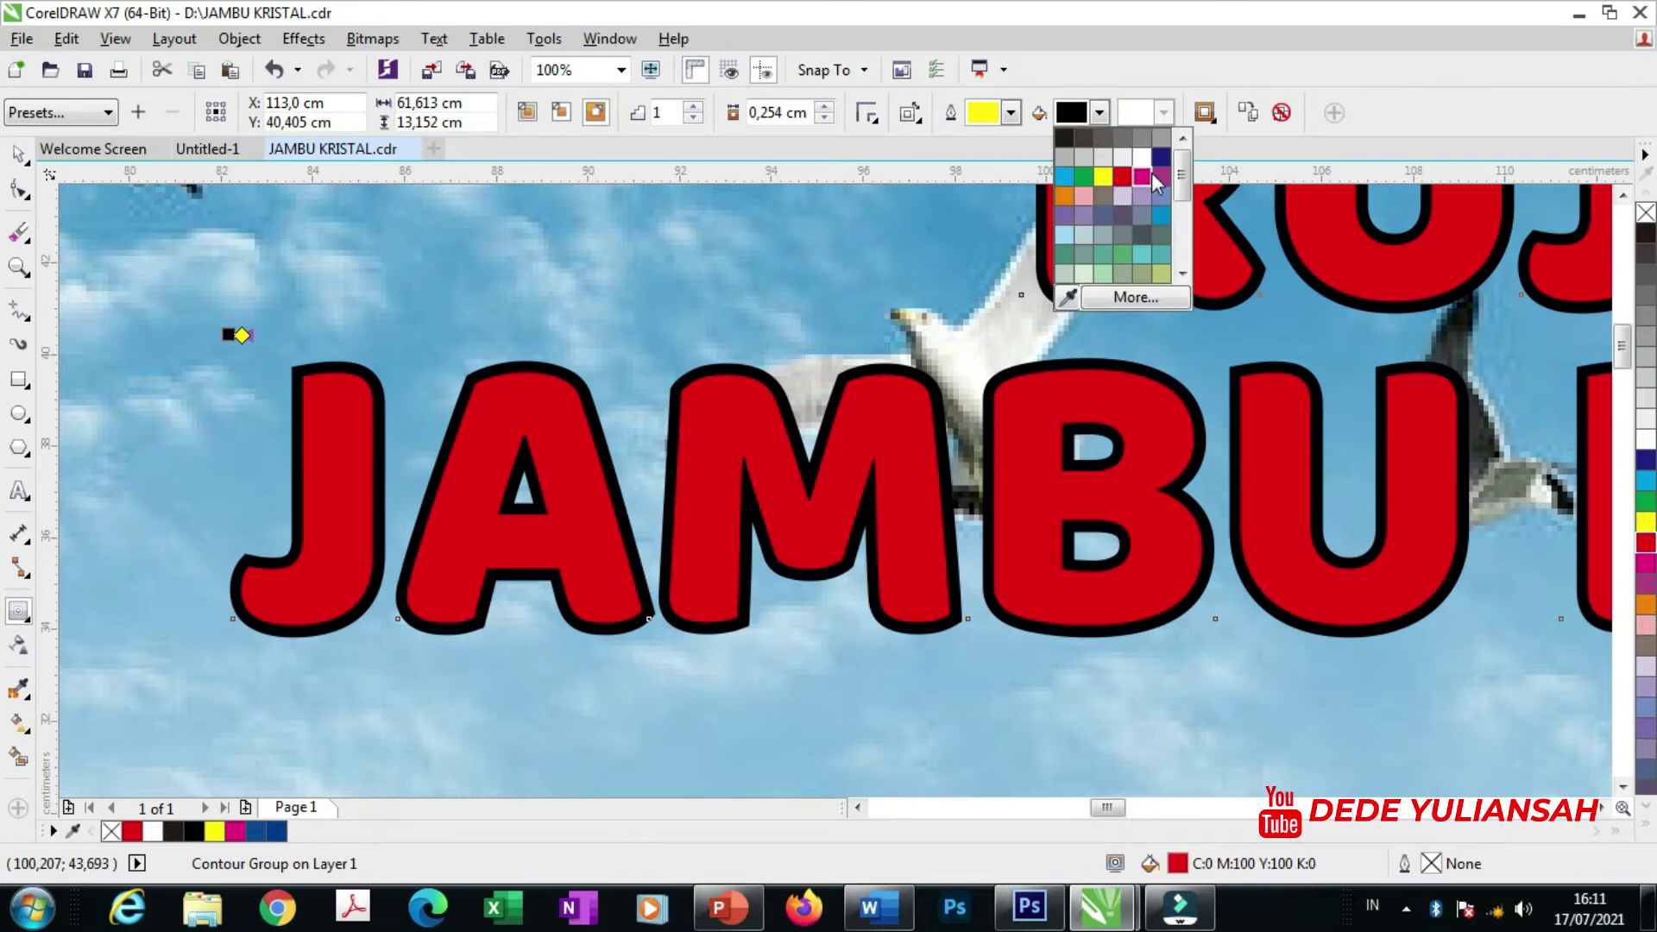
click(1143, 158)
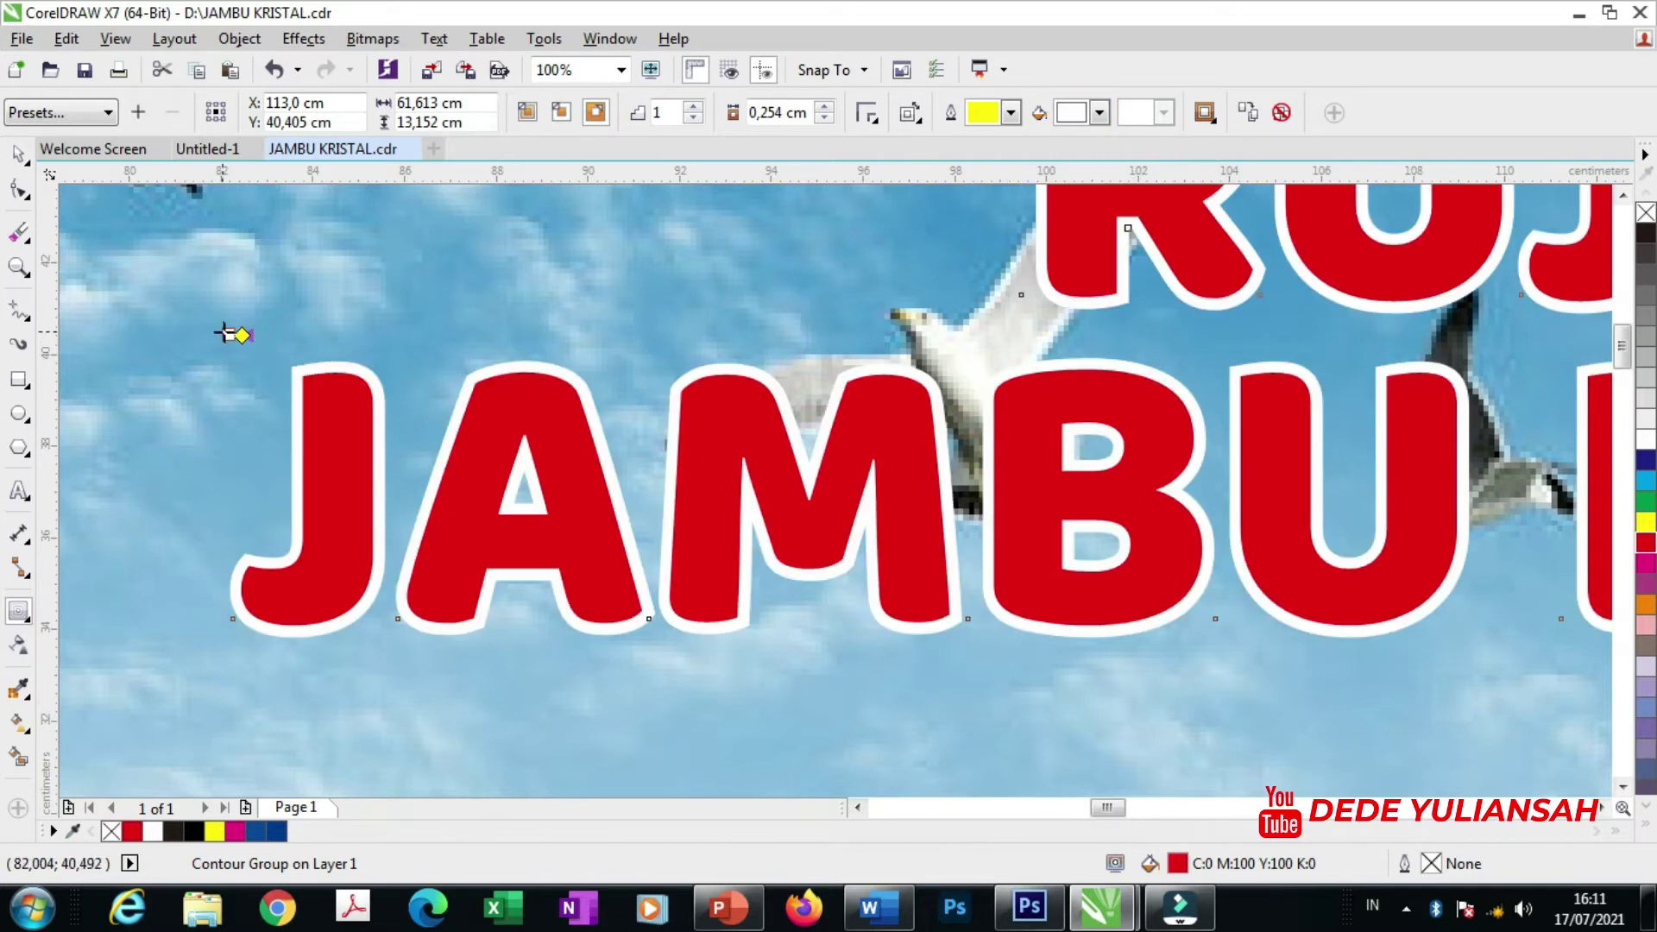
- Widen the heading's white contour to an offset of about 0,55 cm and deselect it
drag(219, 331, 215, 334)
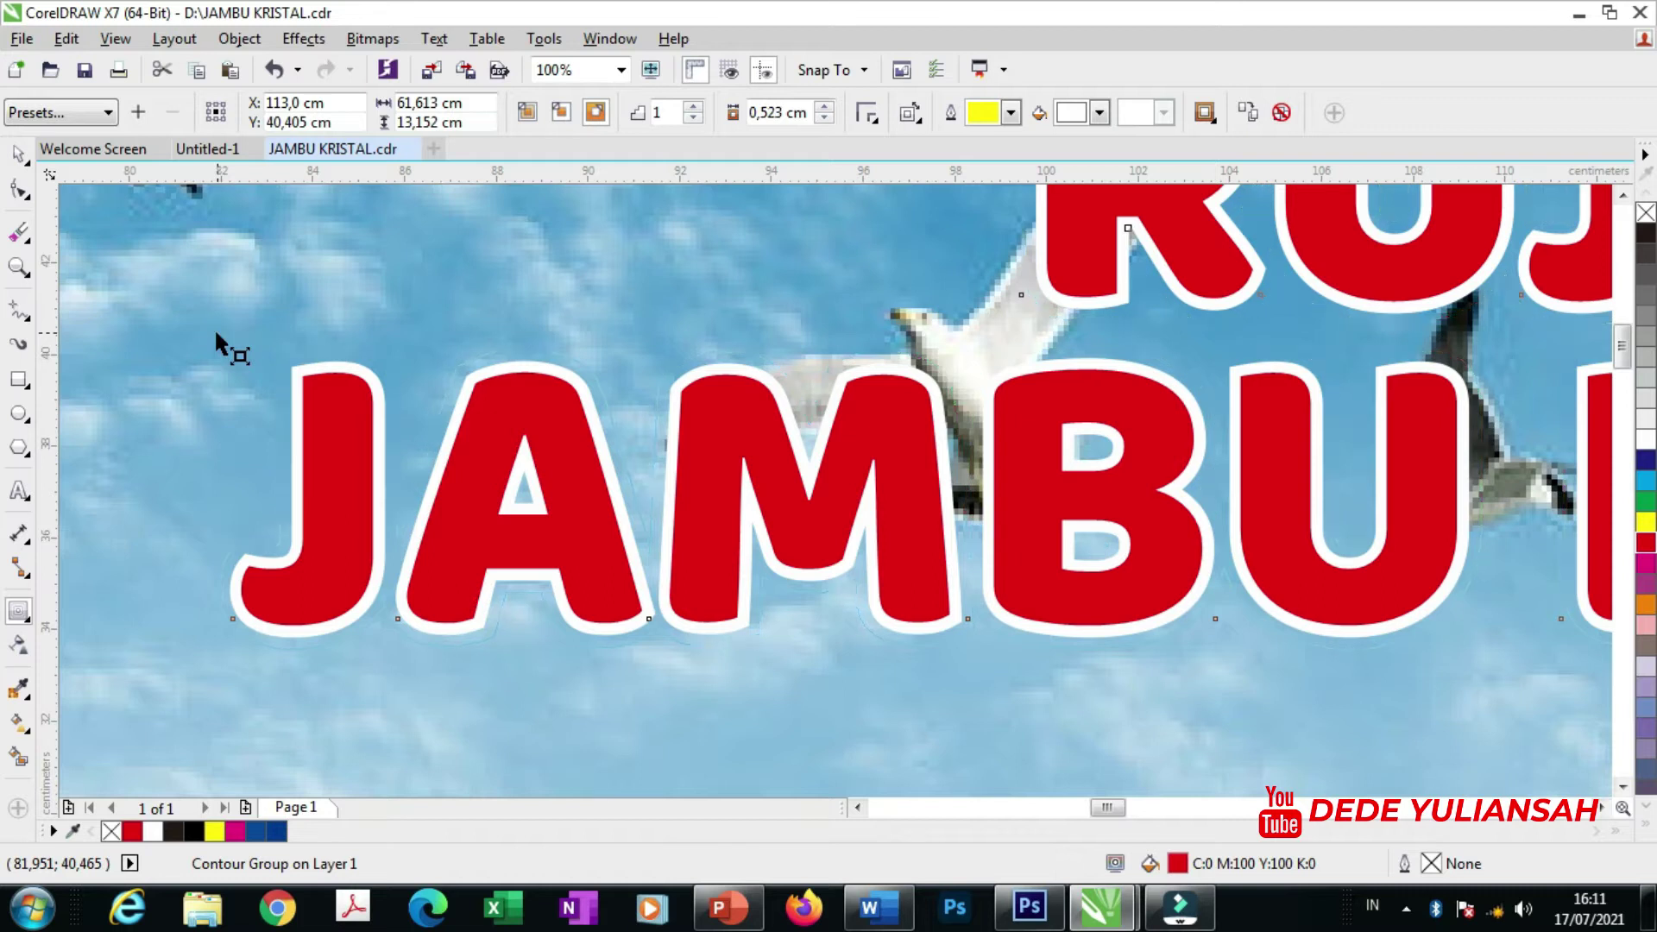
scroll(407, 370, down, 3)
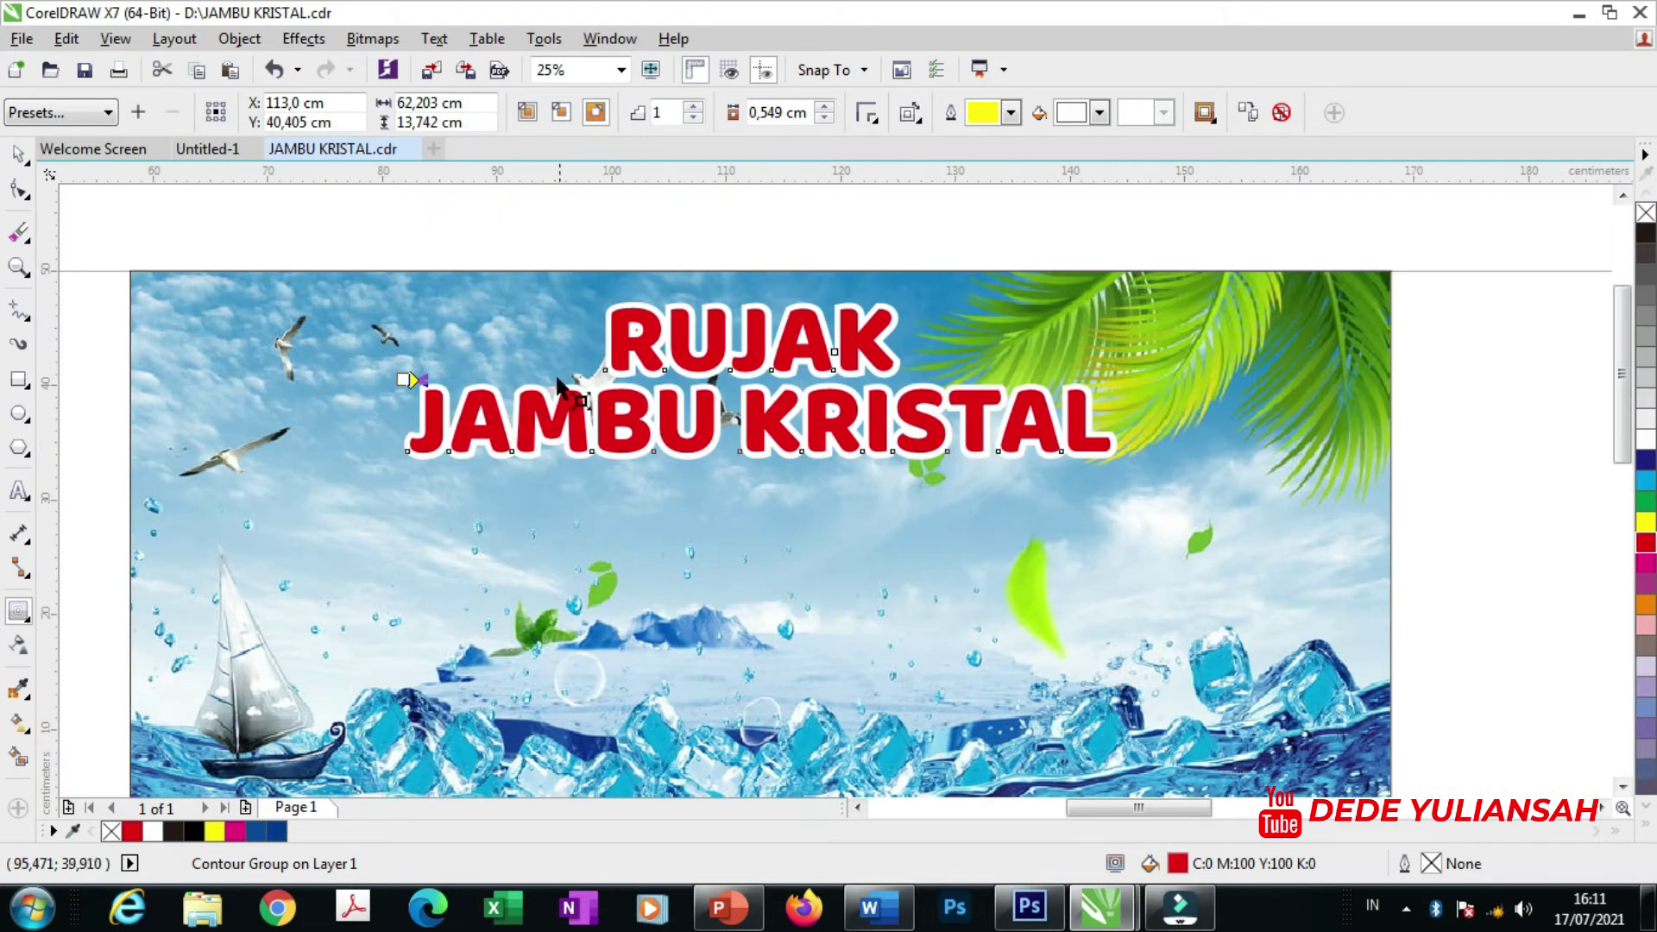
click(19, 153)
click(629, 215)
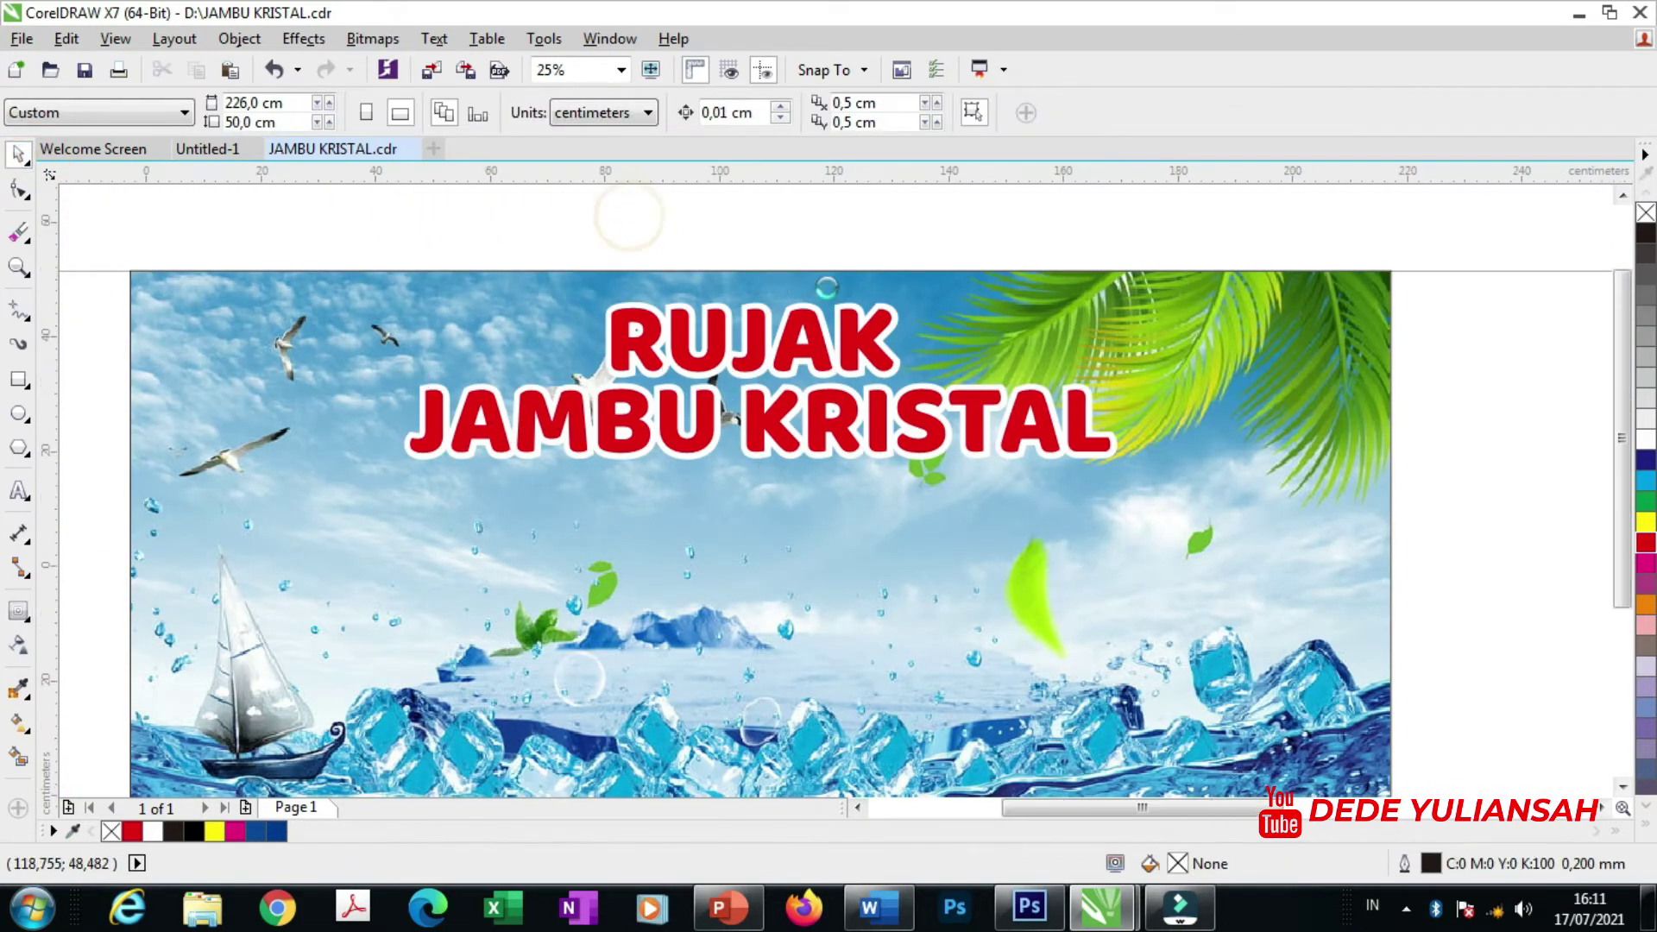
scroll(835, 303, down, 1)
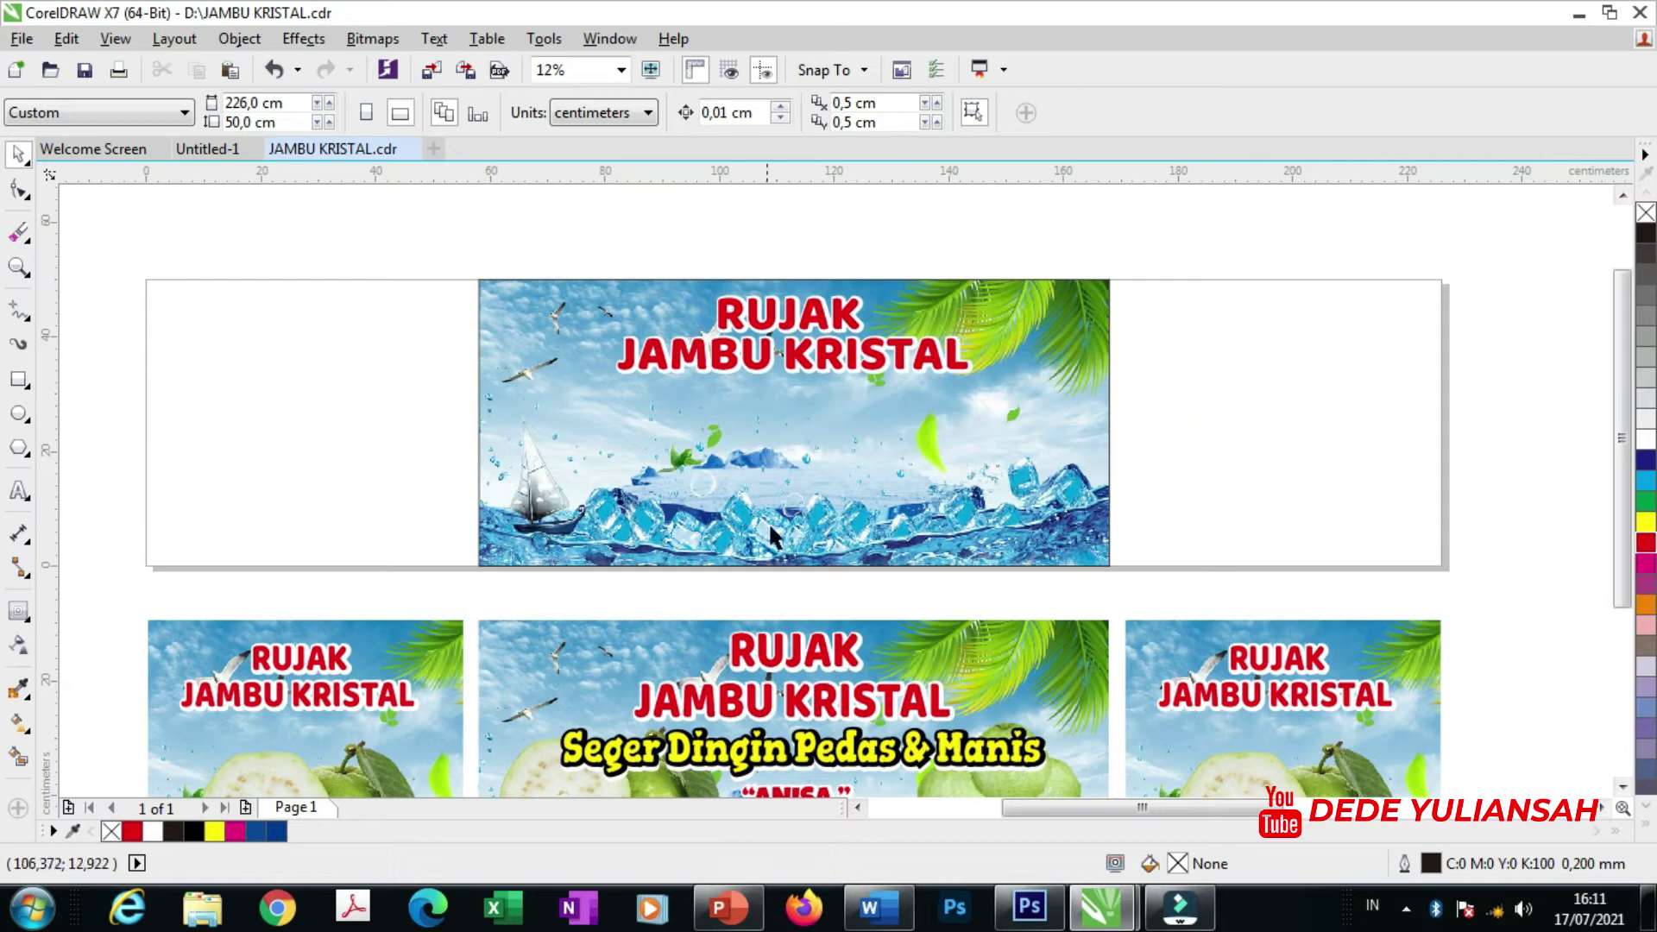
- Ungroup the reference tagline "Seger Dingin Pedas & Manis" and examine its yellow text's font
click(807, 765)
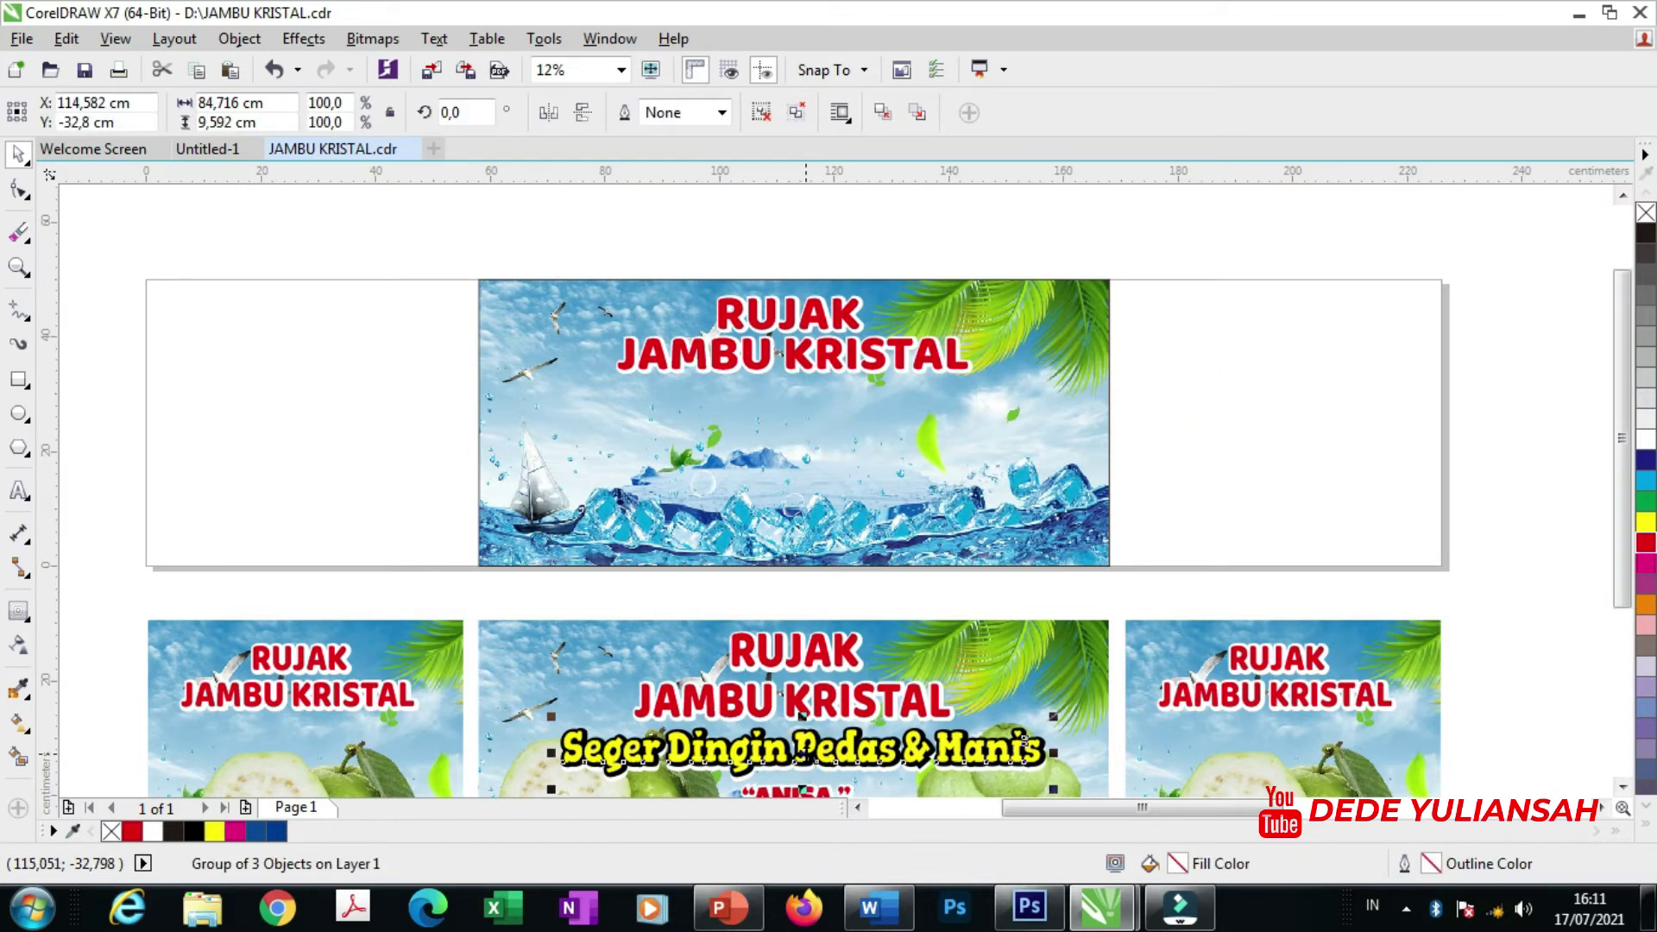
scroll(1031, 766, up, 1)
key(ctrl+u)
click(1069, 735)
drag(1069, 735, 1054, 676)
key(ctrl+z)
scroll(1161, 474, down, 1)
click(1294, 371)
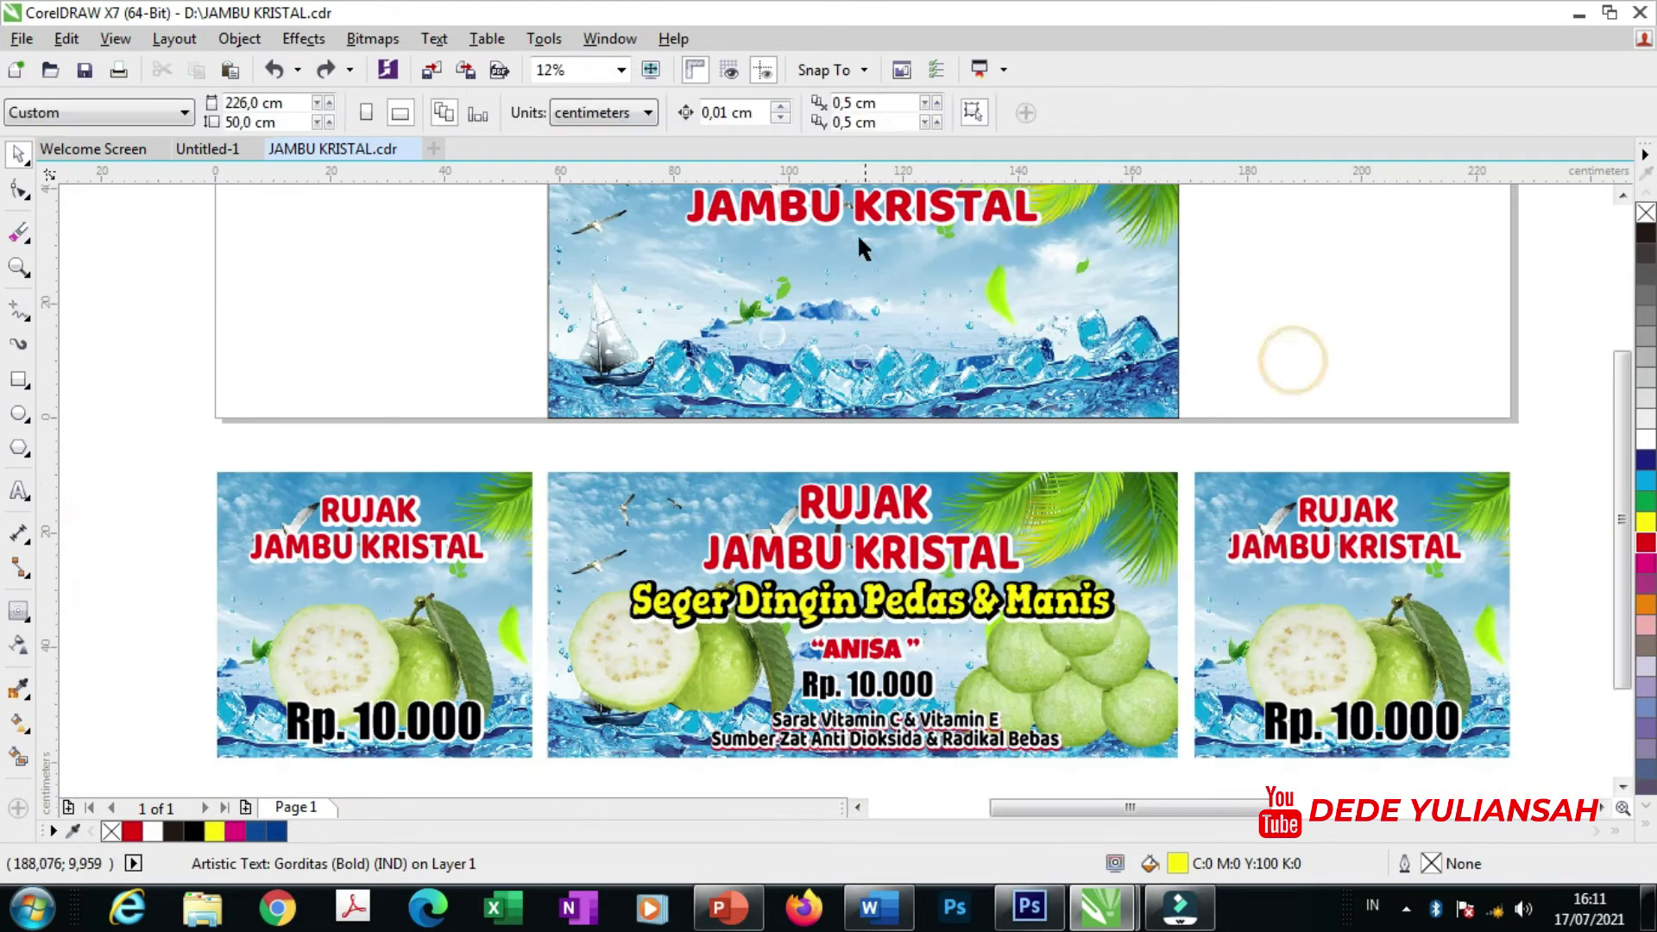
- Duplicate the red heading group directly below the original and ungroup the copy into separate text lines
scroll(857, 233, down, 1)
scroll(835, 235, up, 1)
drag(845, 300, 839, 342)
scroll(839, 342, up, 1)
scroll(839, 341, up, 1)
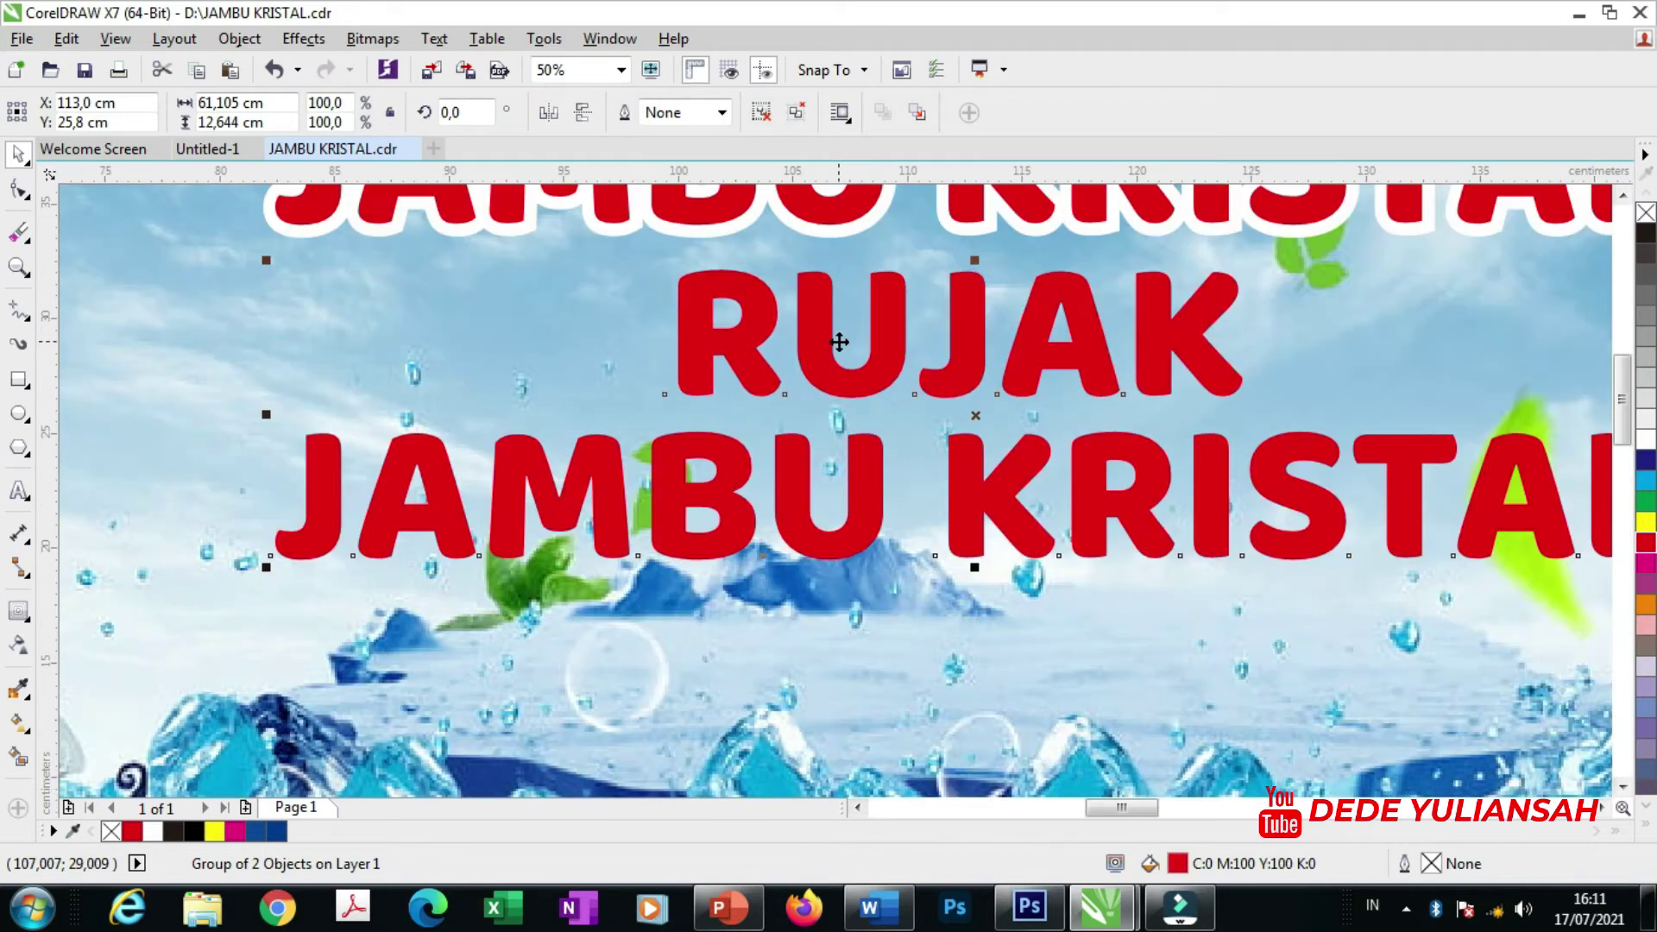
key(ctrl+u)
scroll(837, 354, down, 2)
click(1029, 355)
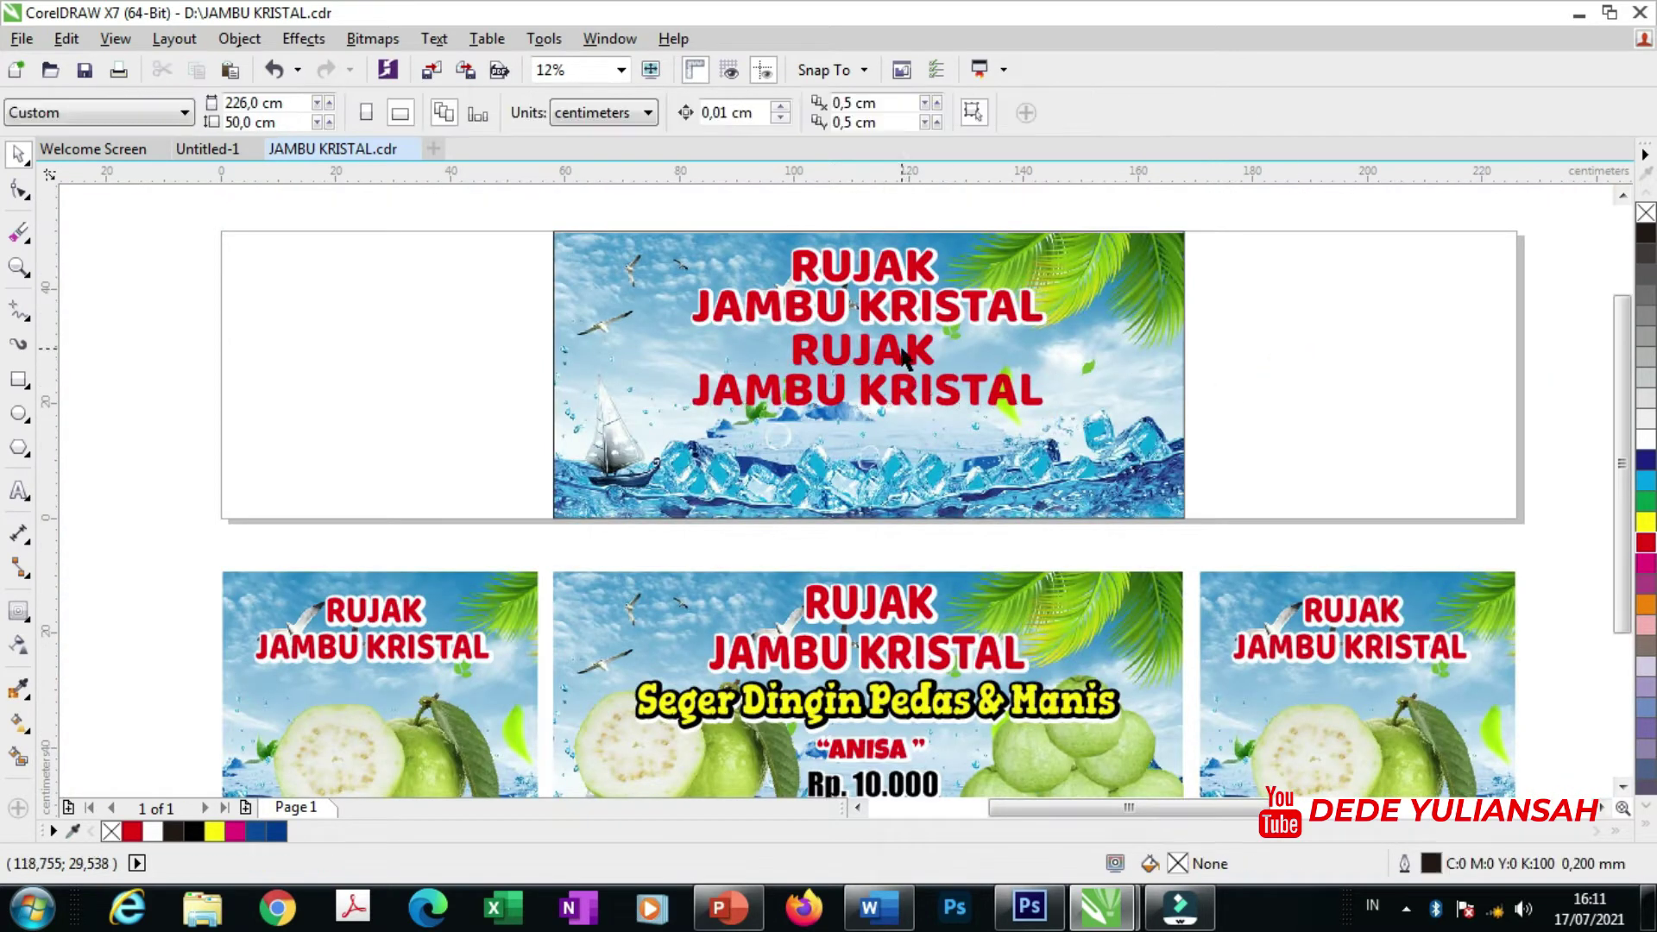
- Delete the copied RUJAK line and move the copied JAMBU KRISTAL line up close beneath the heading
click(893, 361)
key(Delete)
click(853, 402)
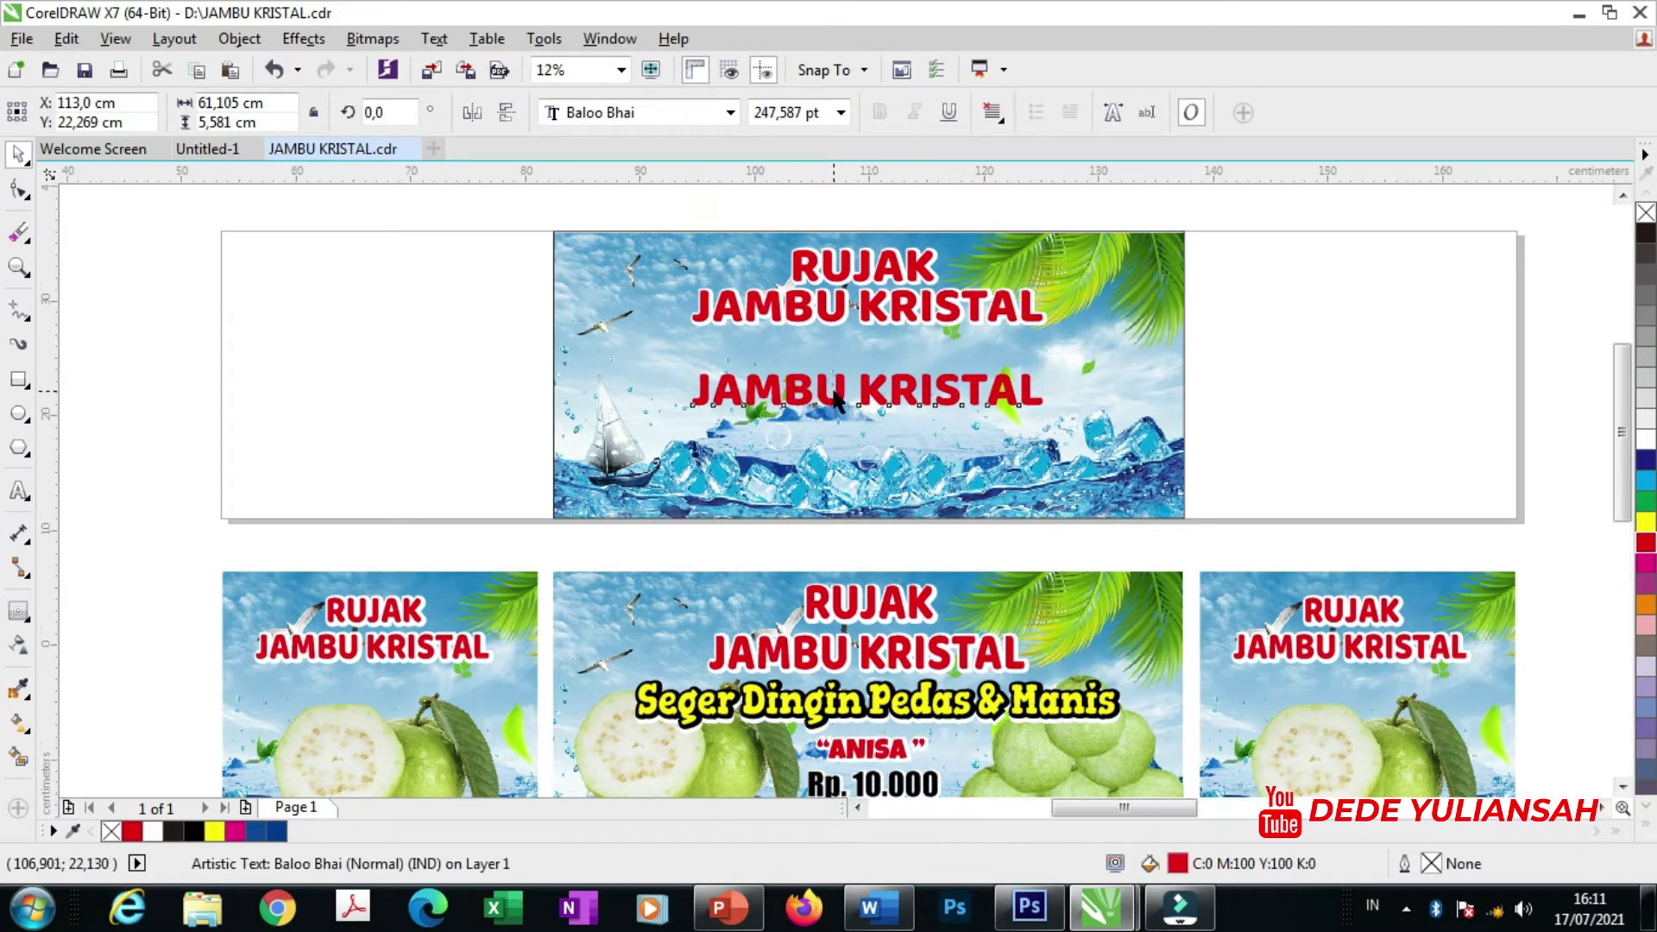
scroll(833, 388, up, 2)
drag(835, 384, 839, 334)
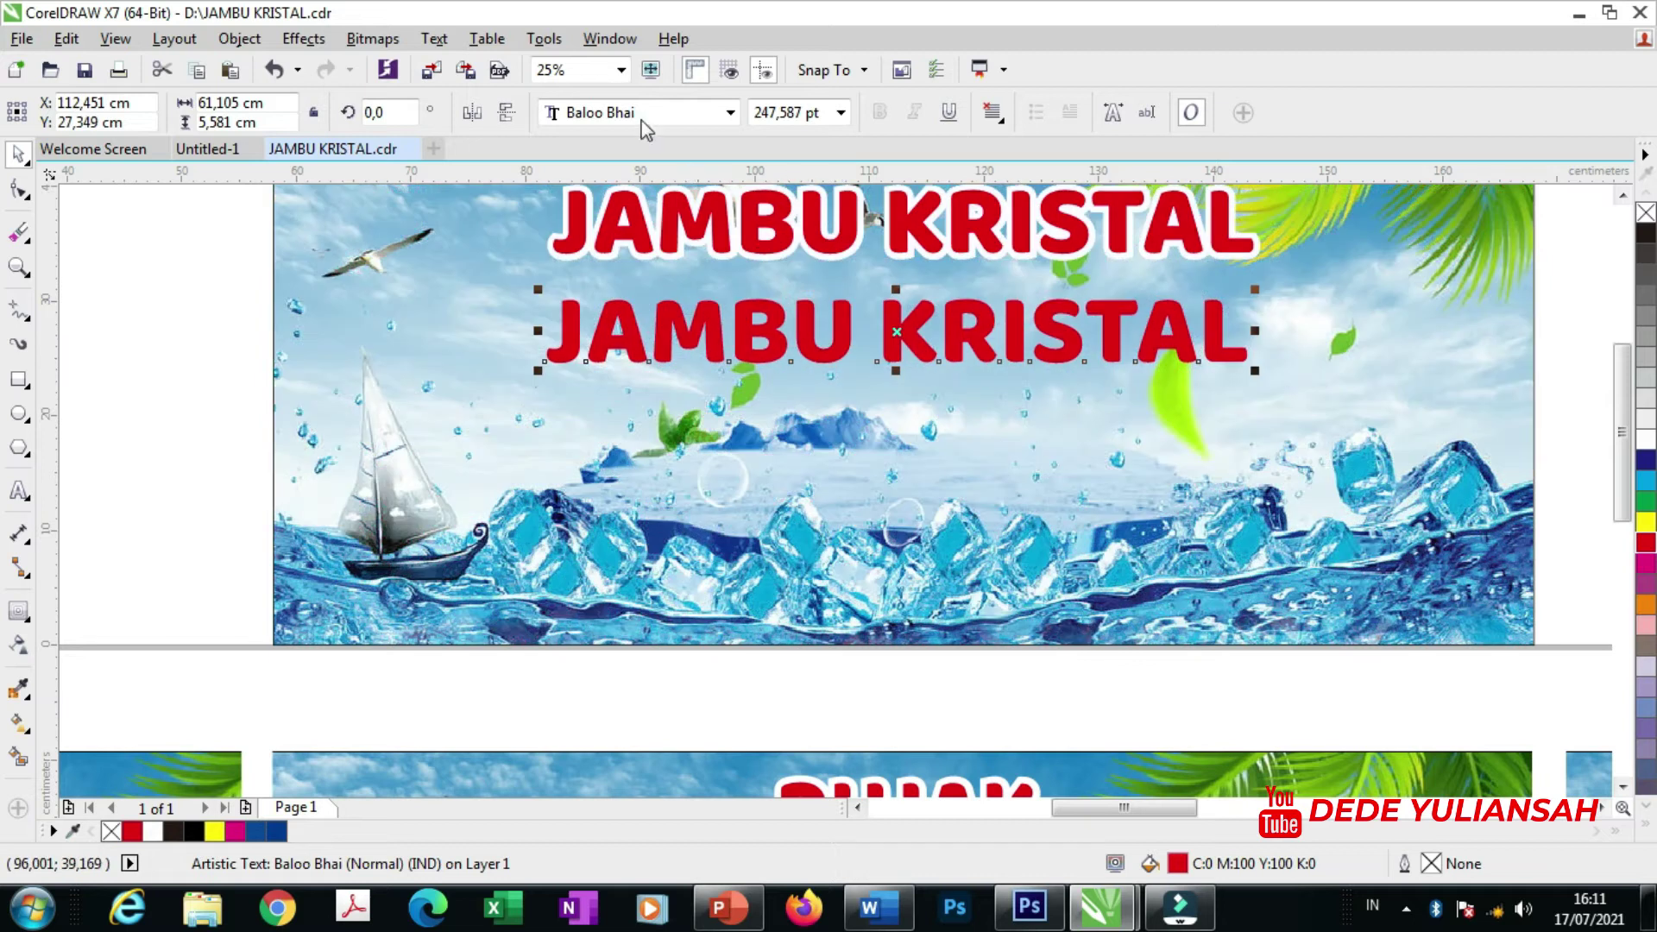
- Change the font of the copied JAMBU KRISTAL line to Gorditas
click(621, 112)
mouse_move(640, 177)
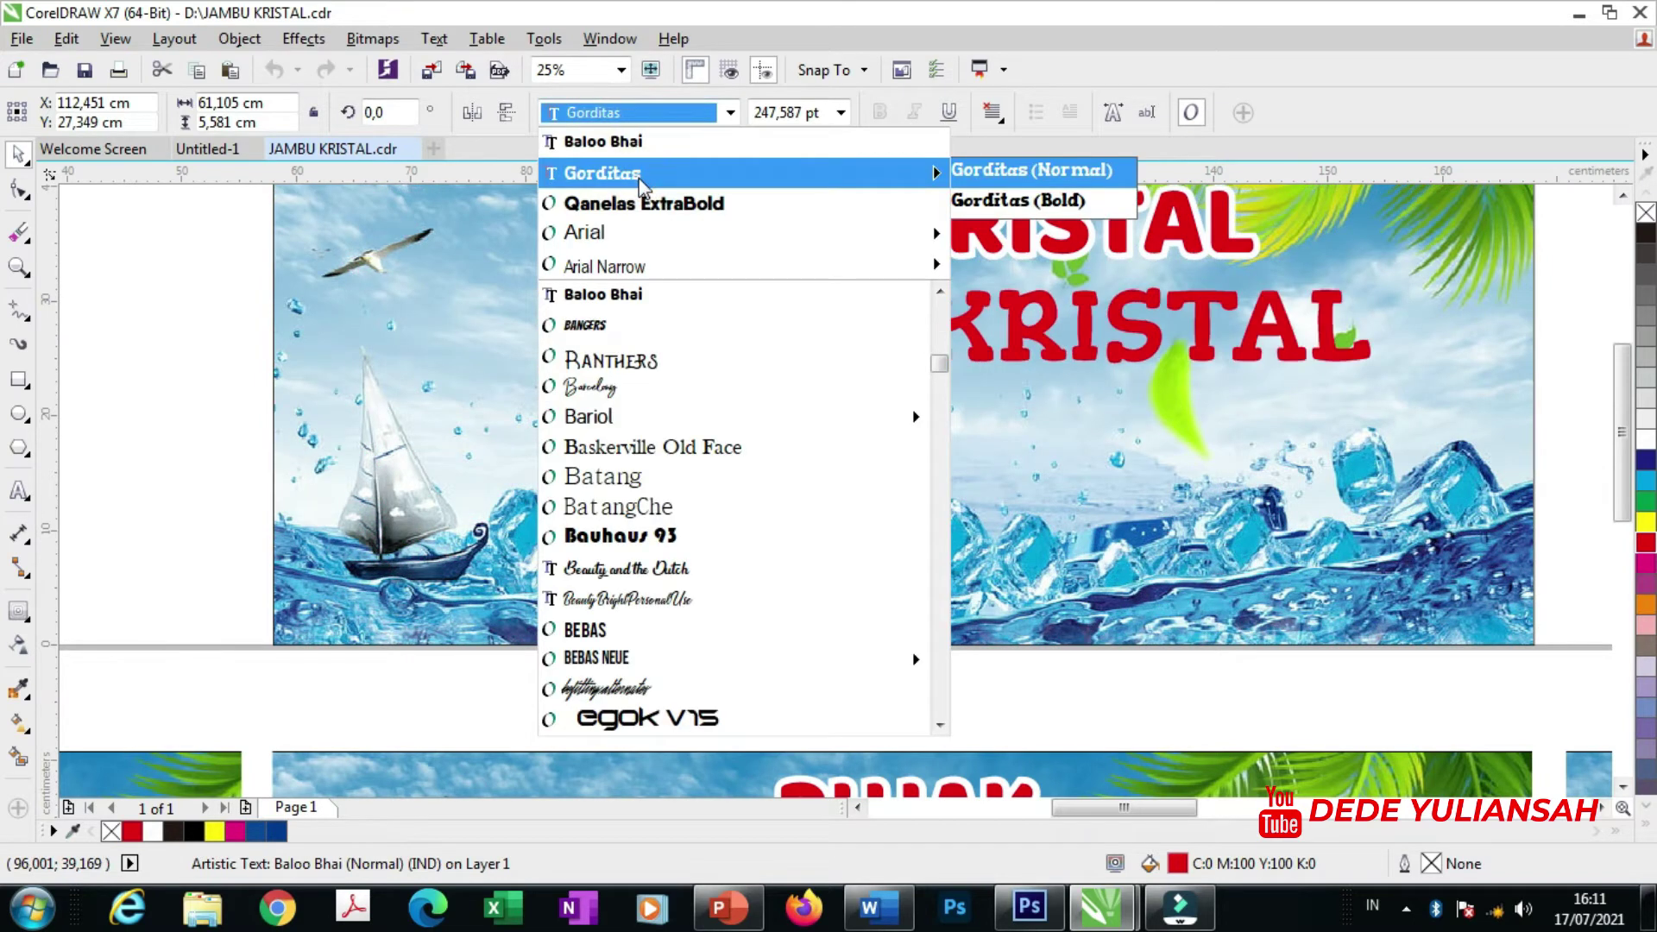
click(639, 177)
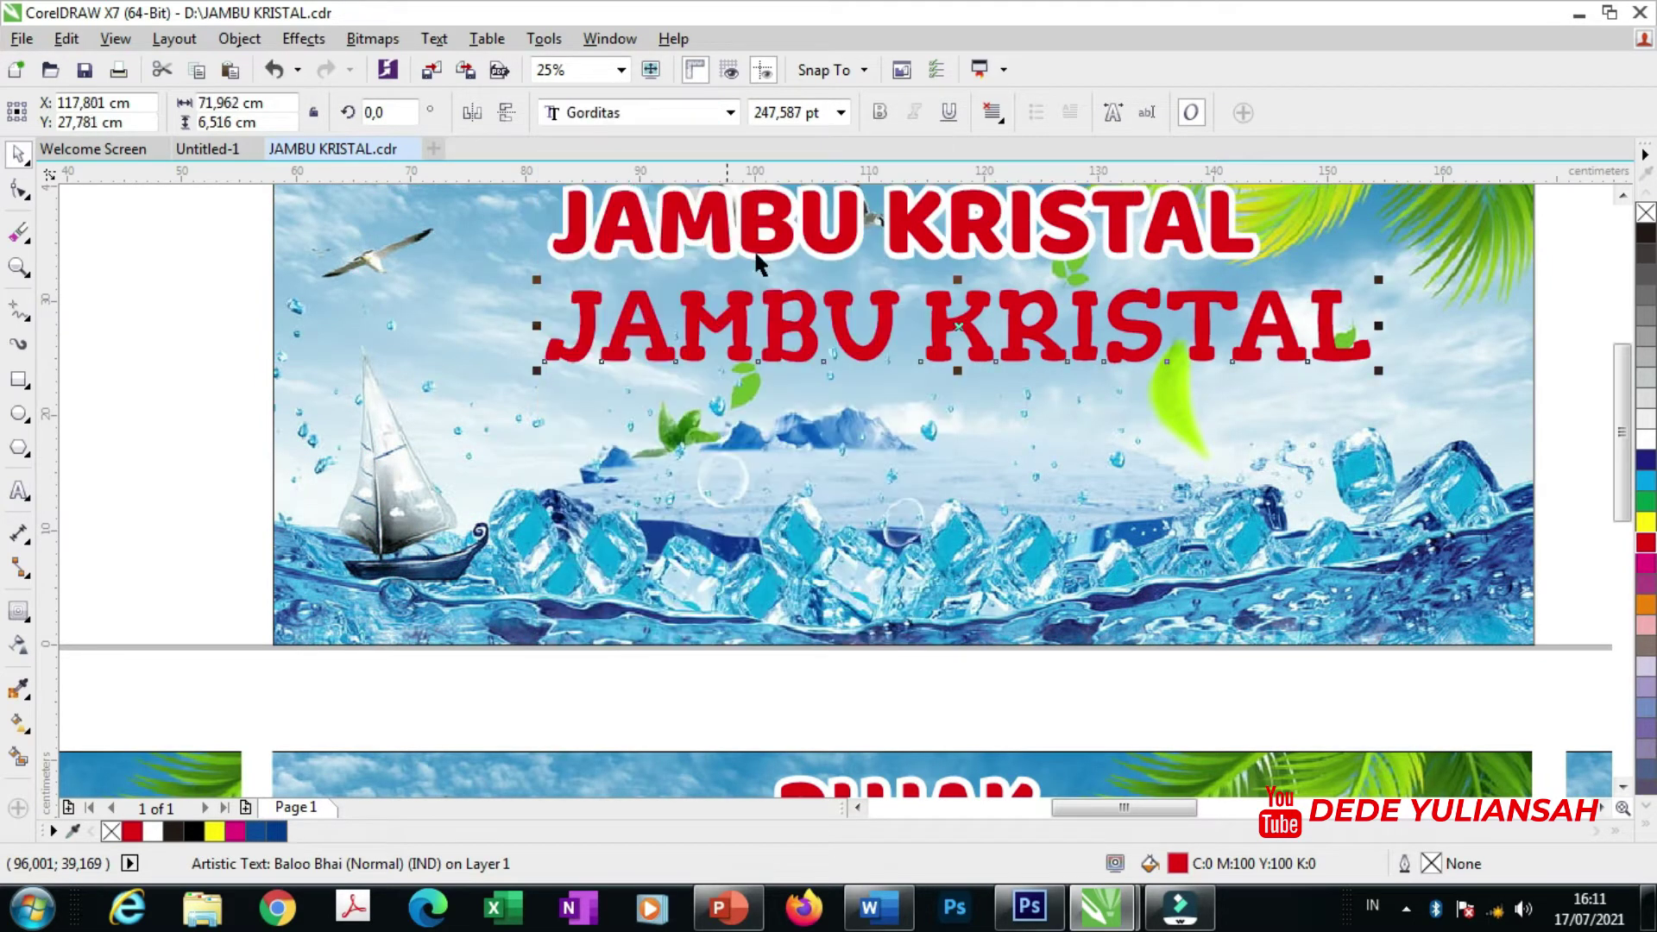
- Replace the copied line's wording with "Seger Dingin Pedas & Manis"
double_click(841, 328)
key(ctrl+a)
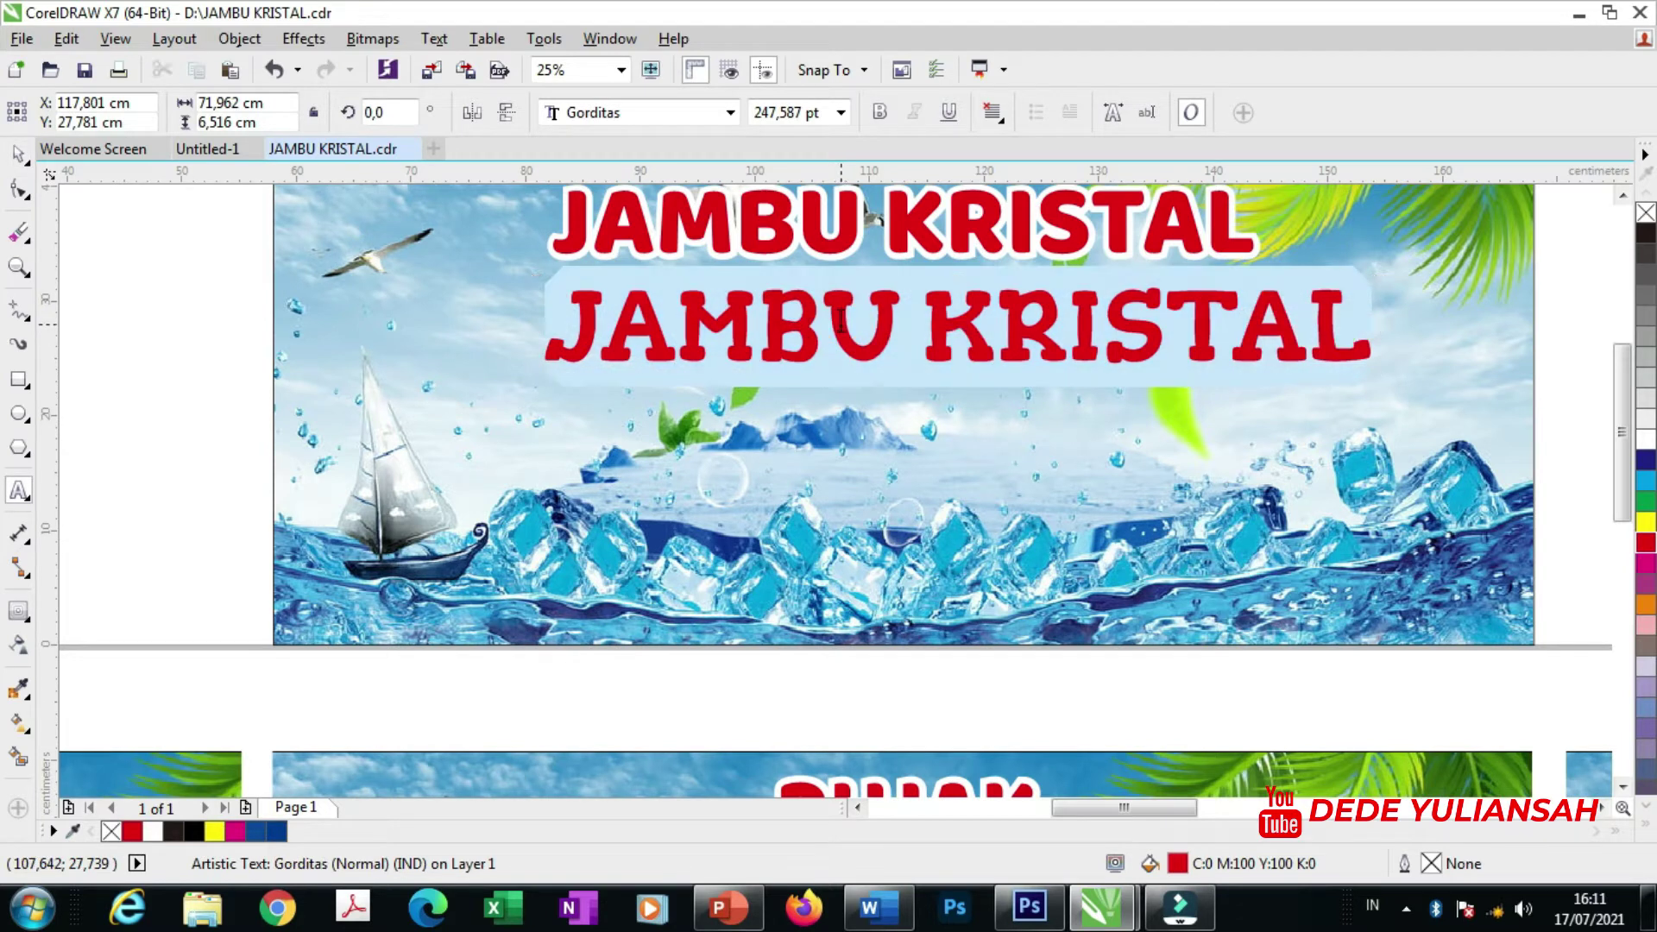
text(sE)
key(BackSpace)
key(BackSpace)
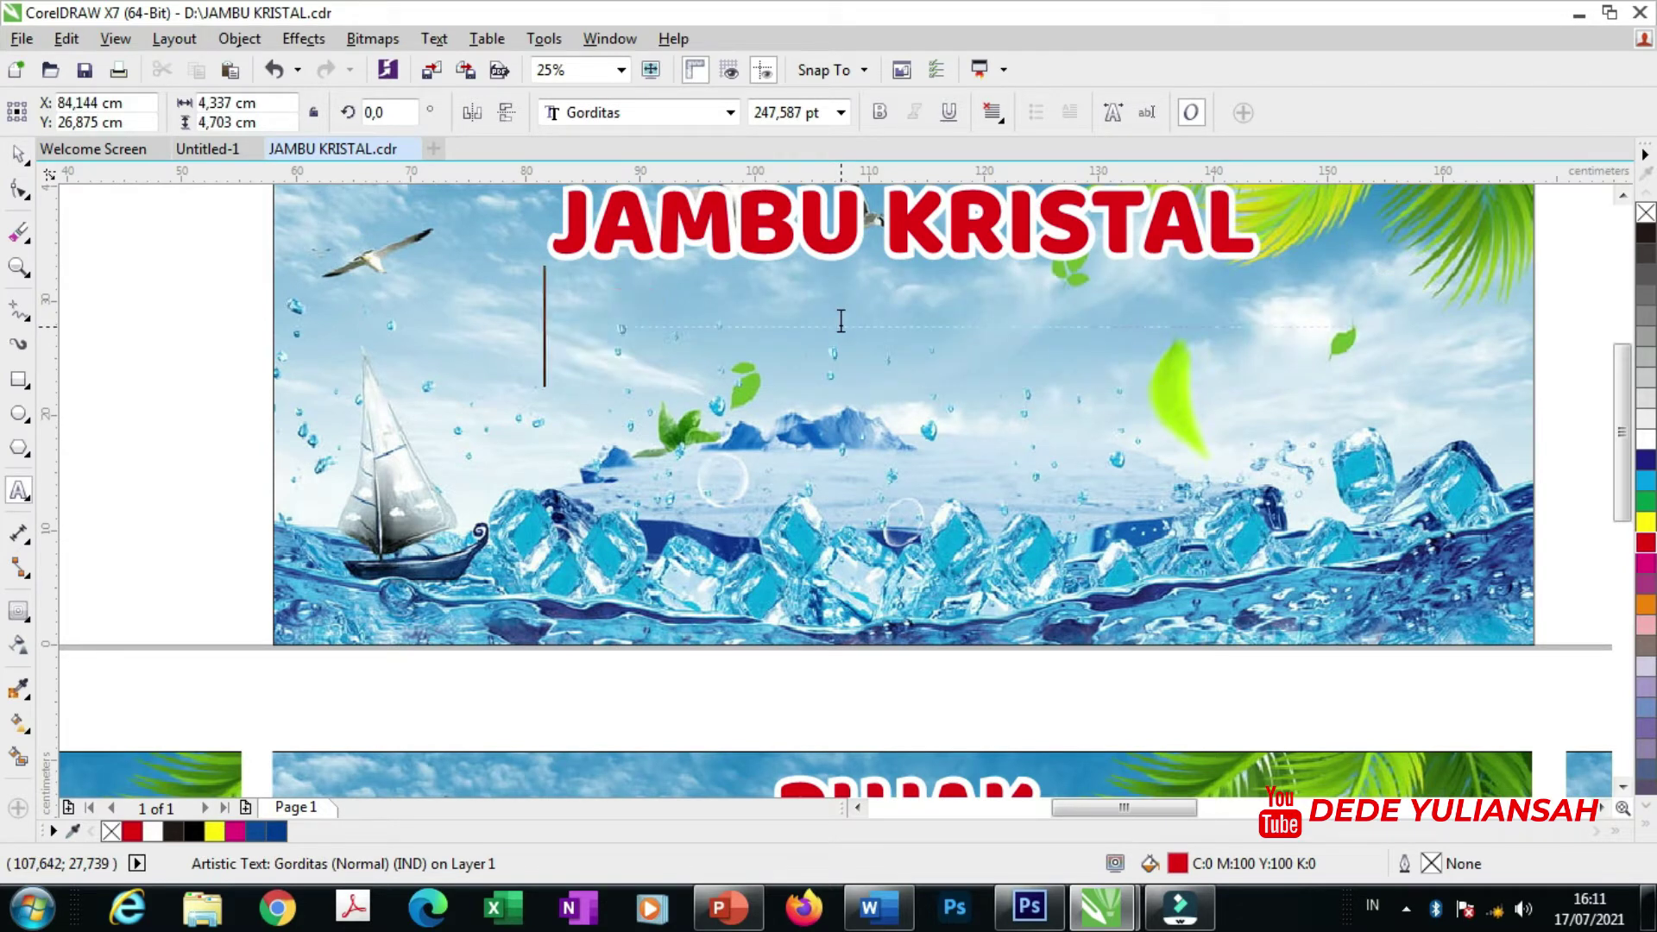
key(Caps_Lock)
text(Seger)
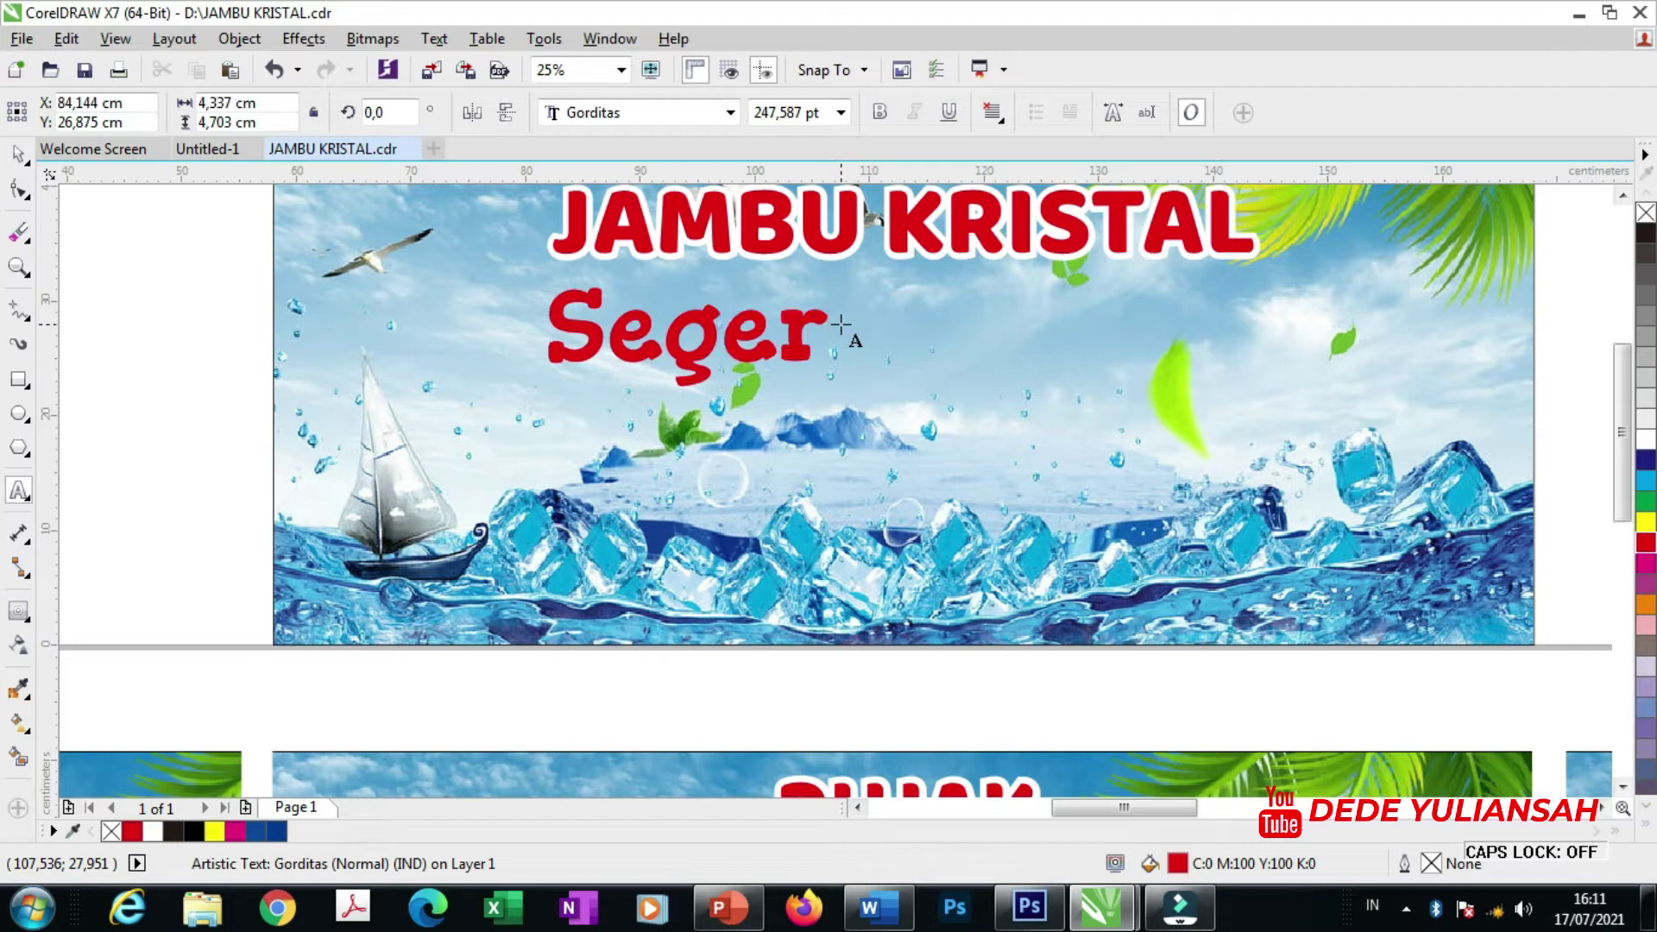
scroll(798, 302, down, 2)
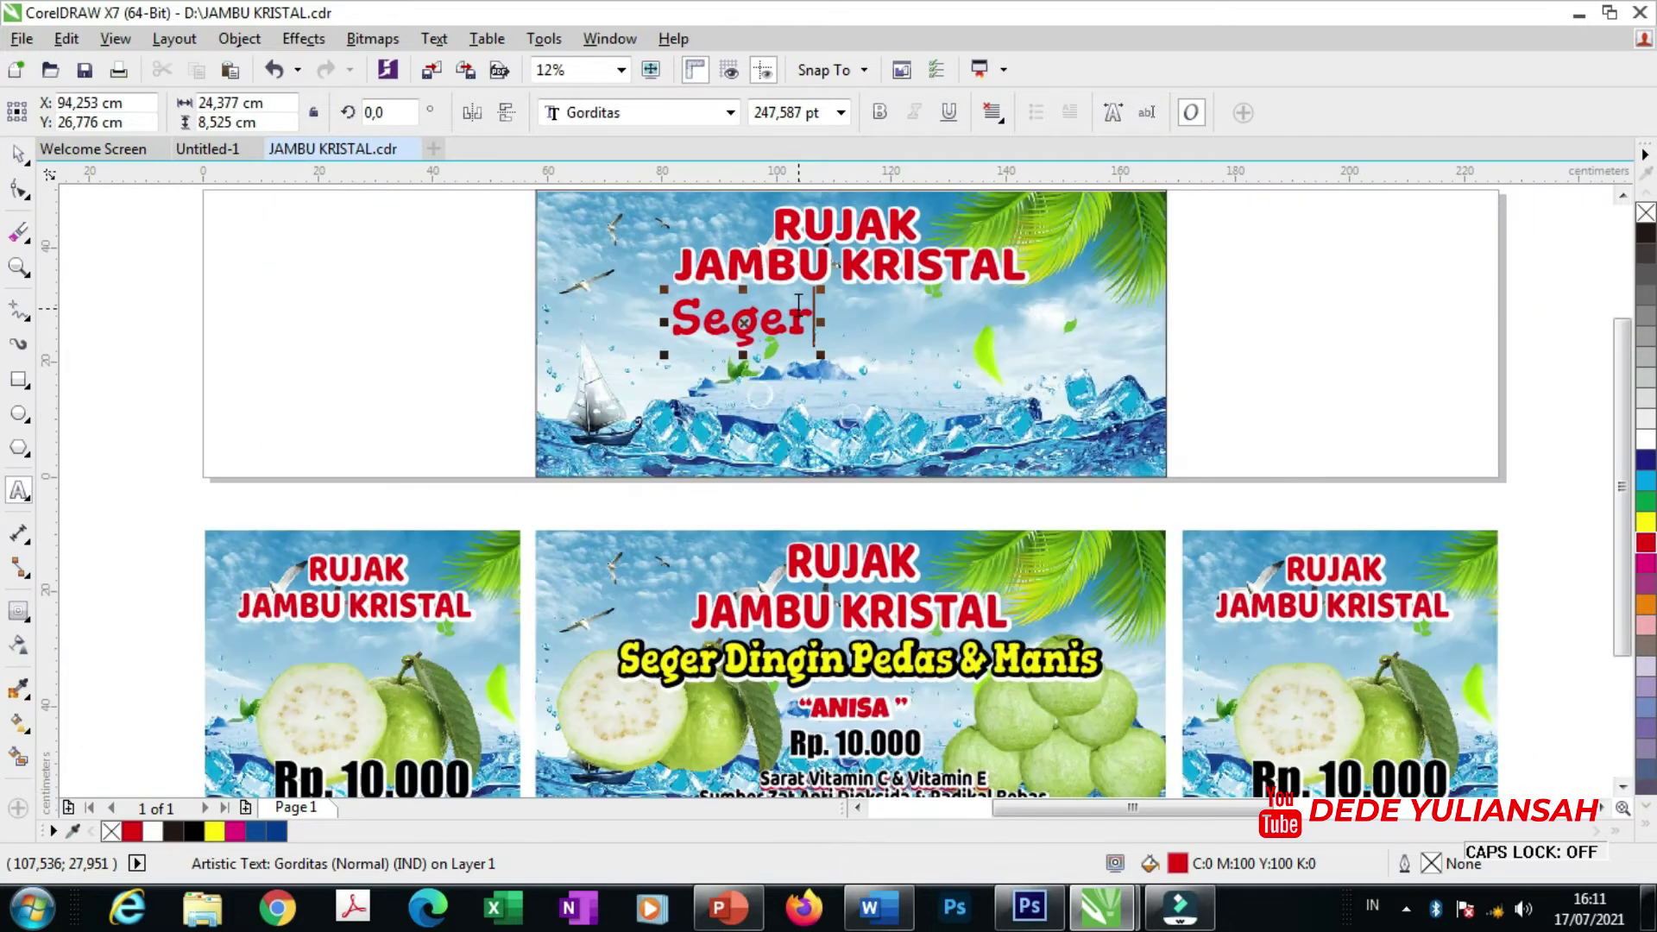
text(Din)
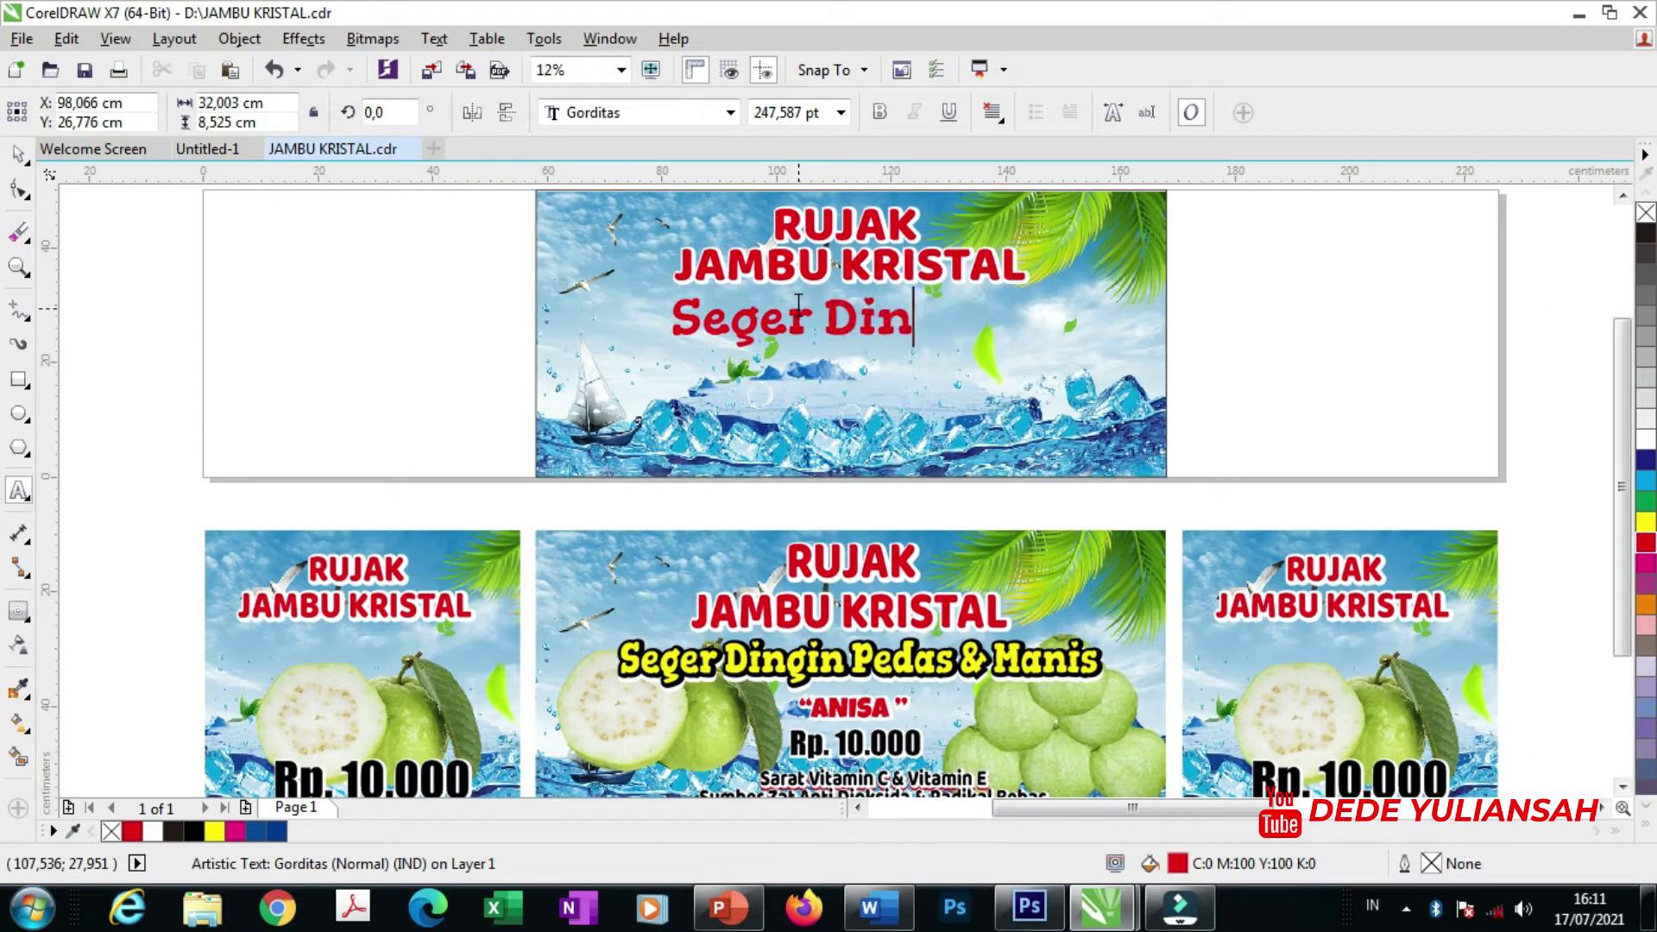
text(gin P)
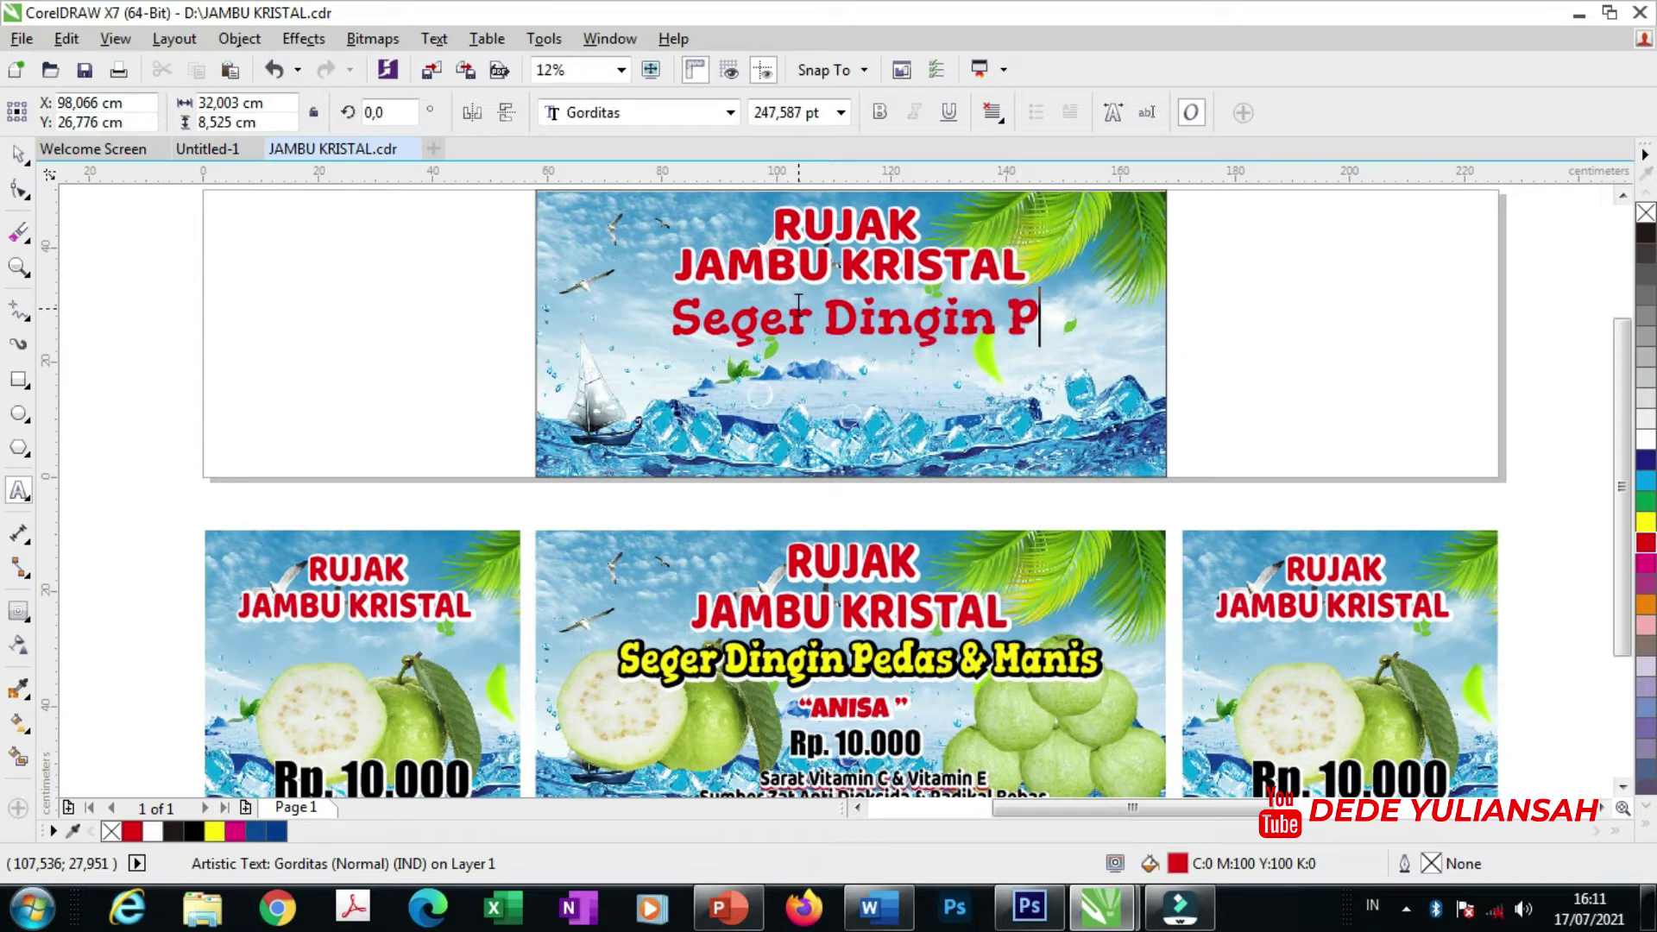
text(edas &)
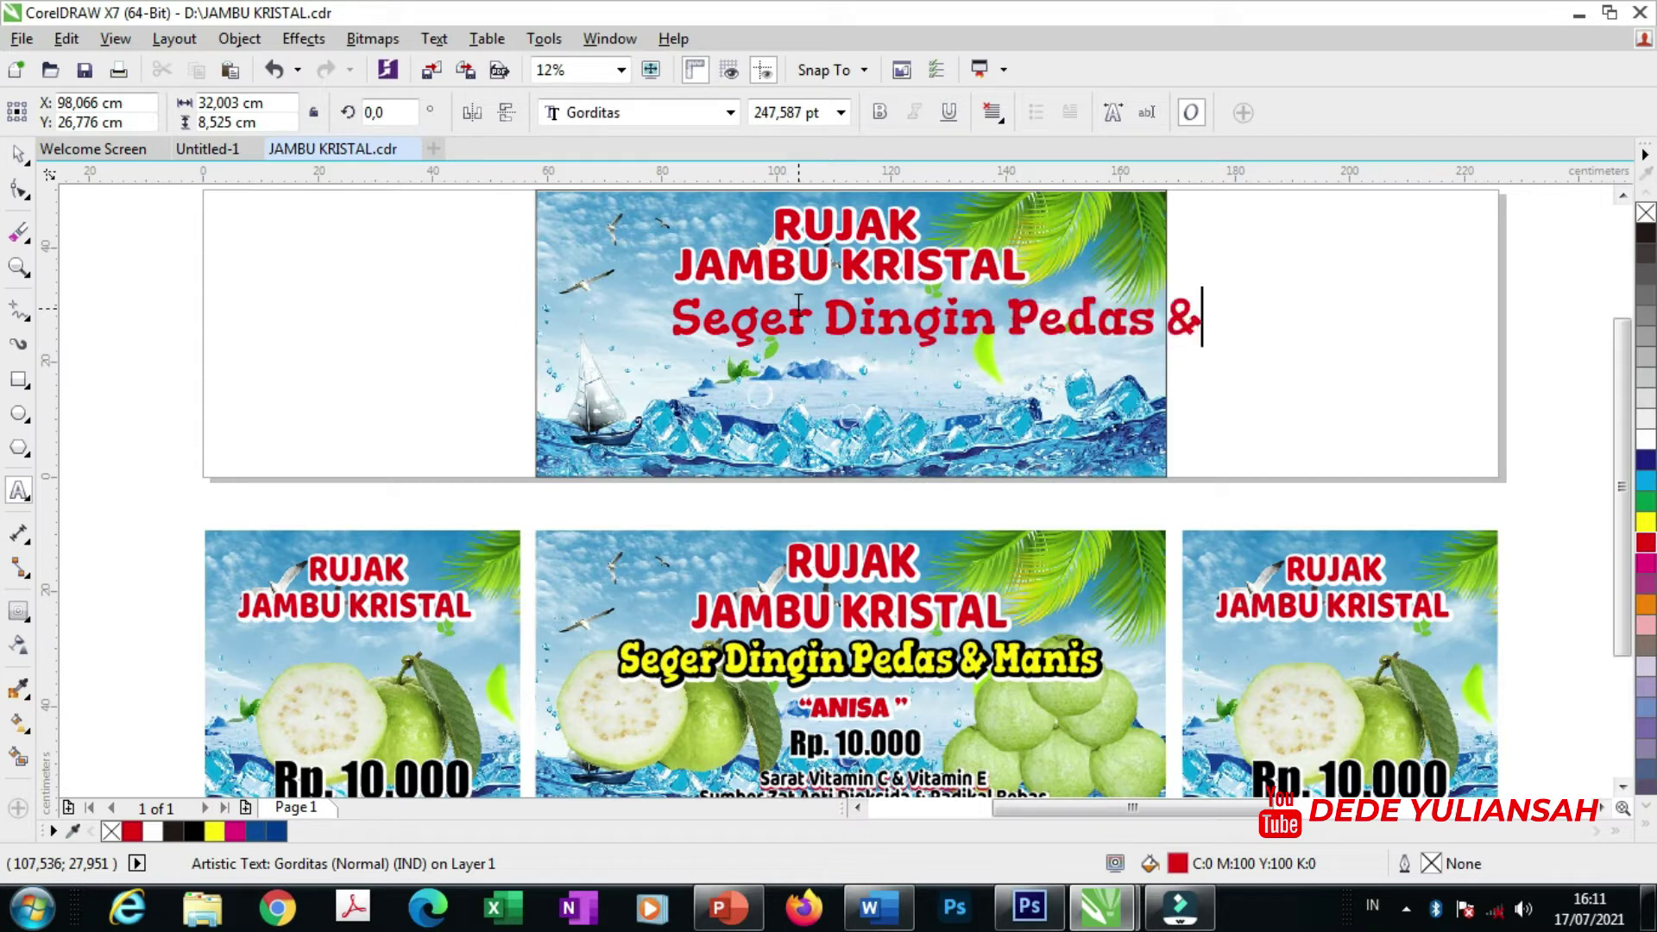
text( Manis)
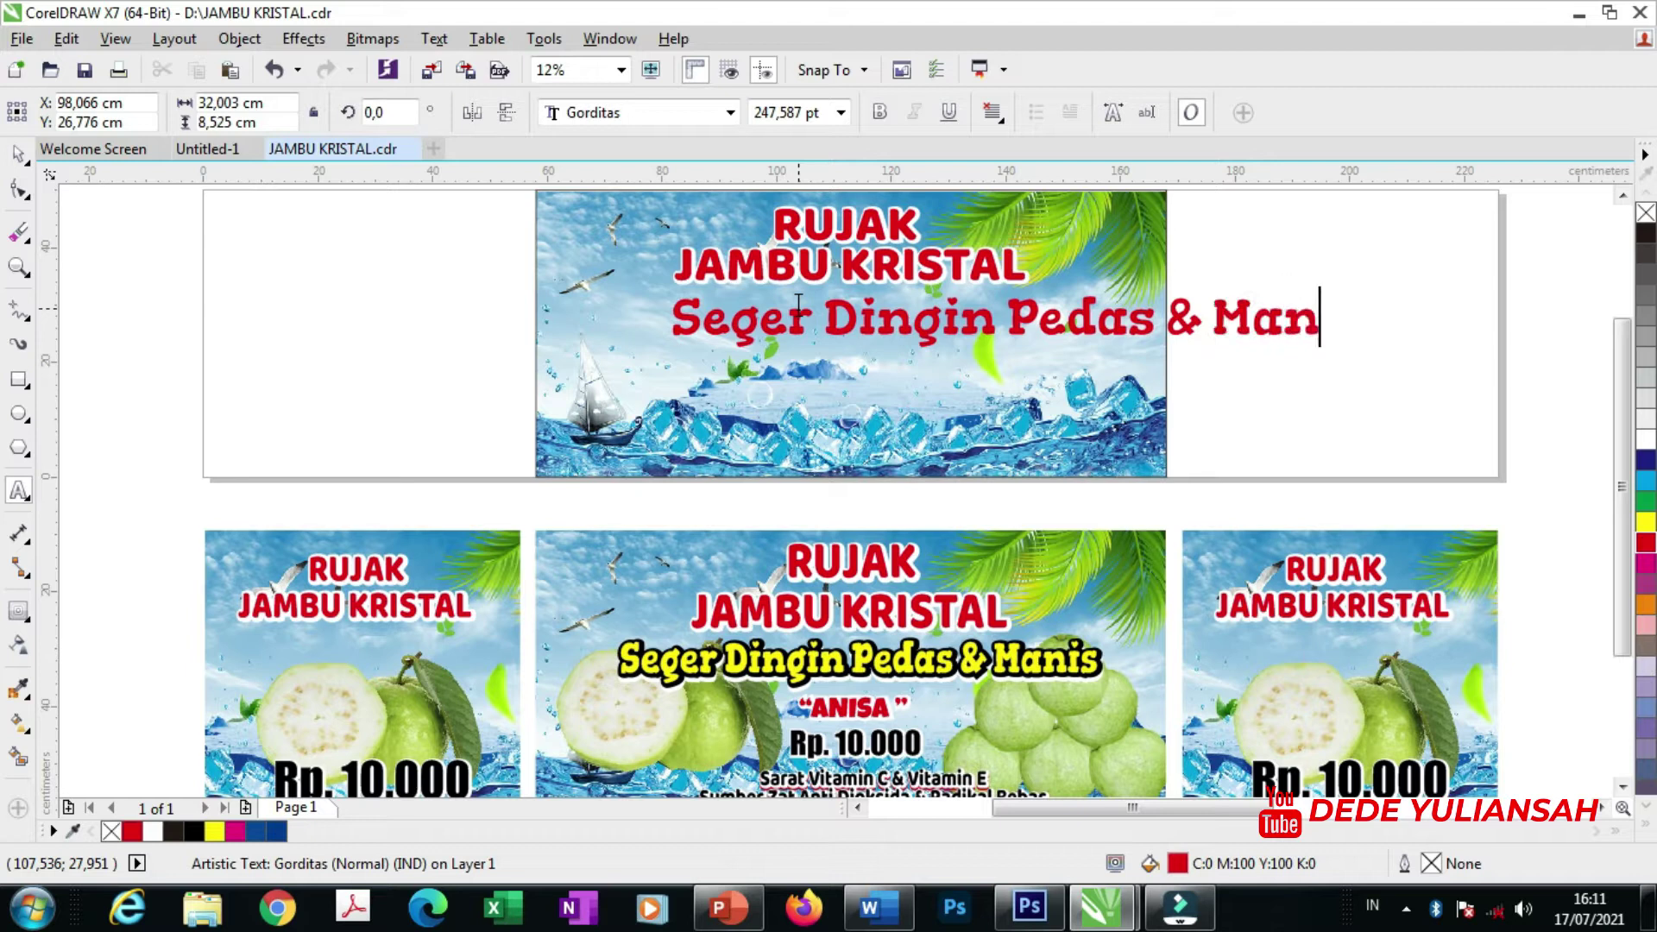
click(19, 153)
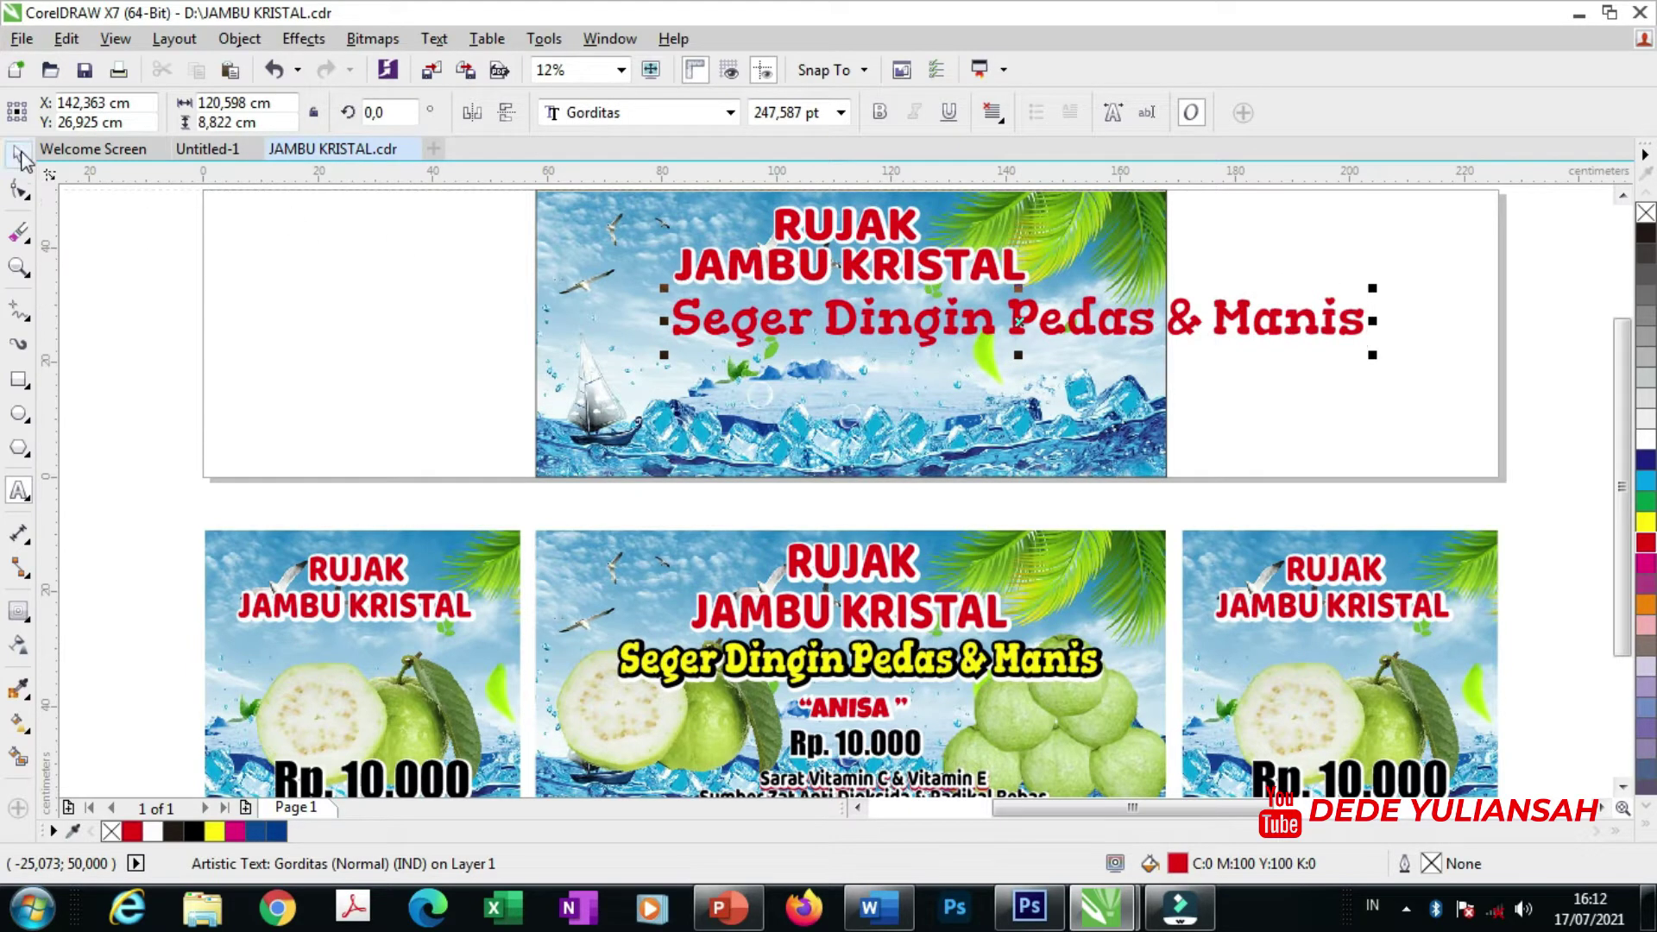
- Fill the tagline with yellow and scale it to about 78 cm wide, roughly centered under the heading
click(1646, 521)
drag(1372, 355, 1044, 359)
scroll(877, 287, up, 2)
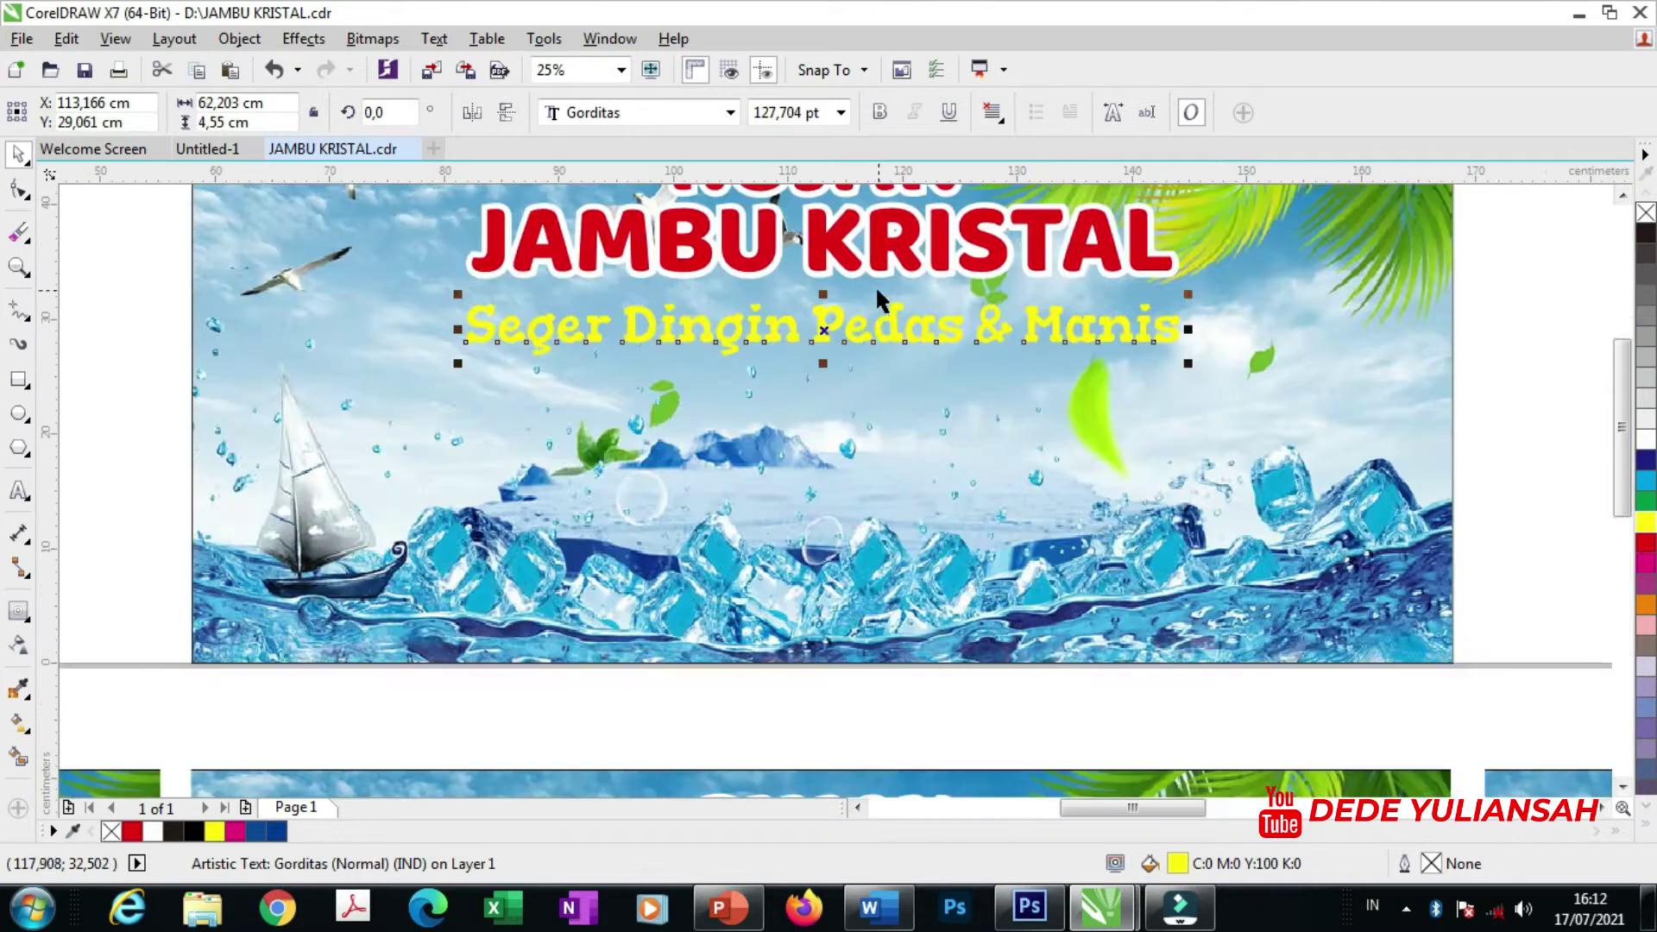
drag(1188, 365, 1279, 381)
scroll(1037, 341, down, 2)
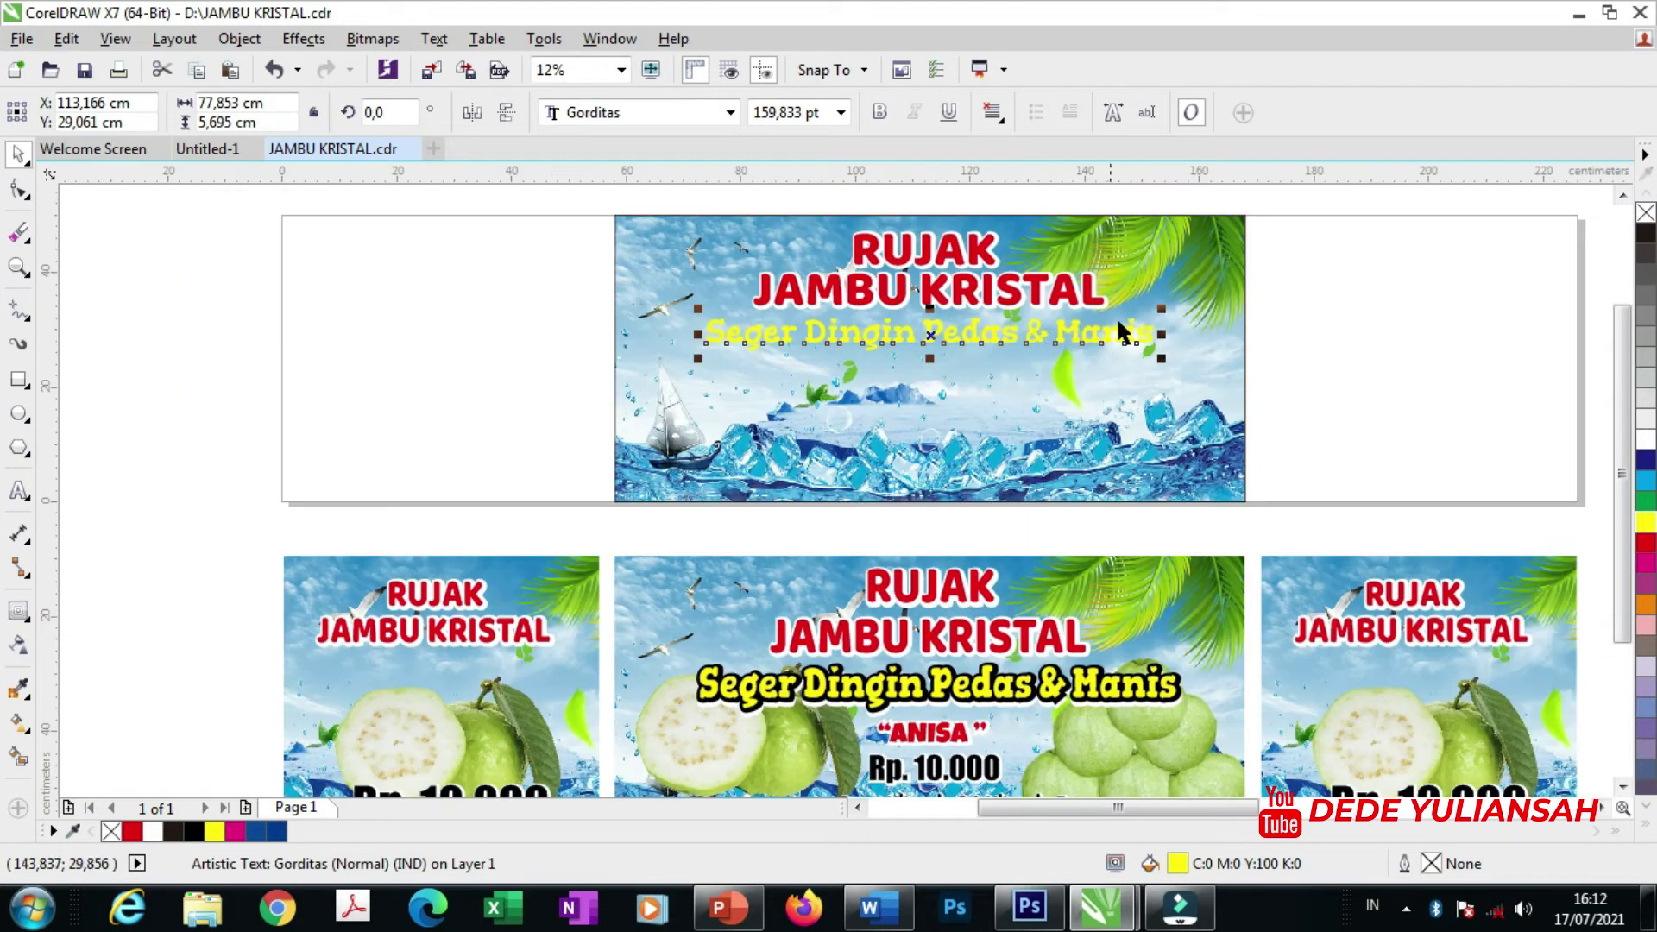
- Stretch the yellow tagline vertically to about 6,9 cm tall and make its text bold
scroll(1118, 330, up, 2)
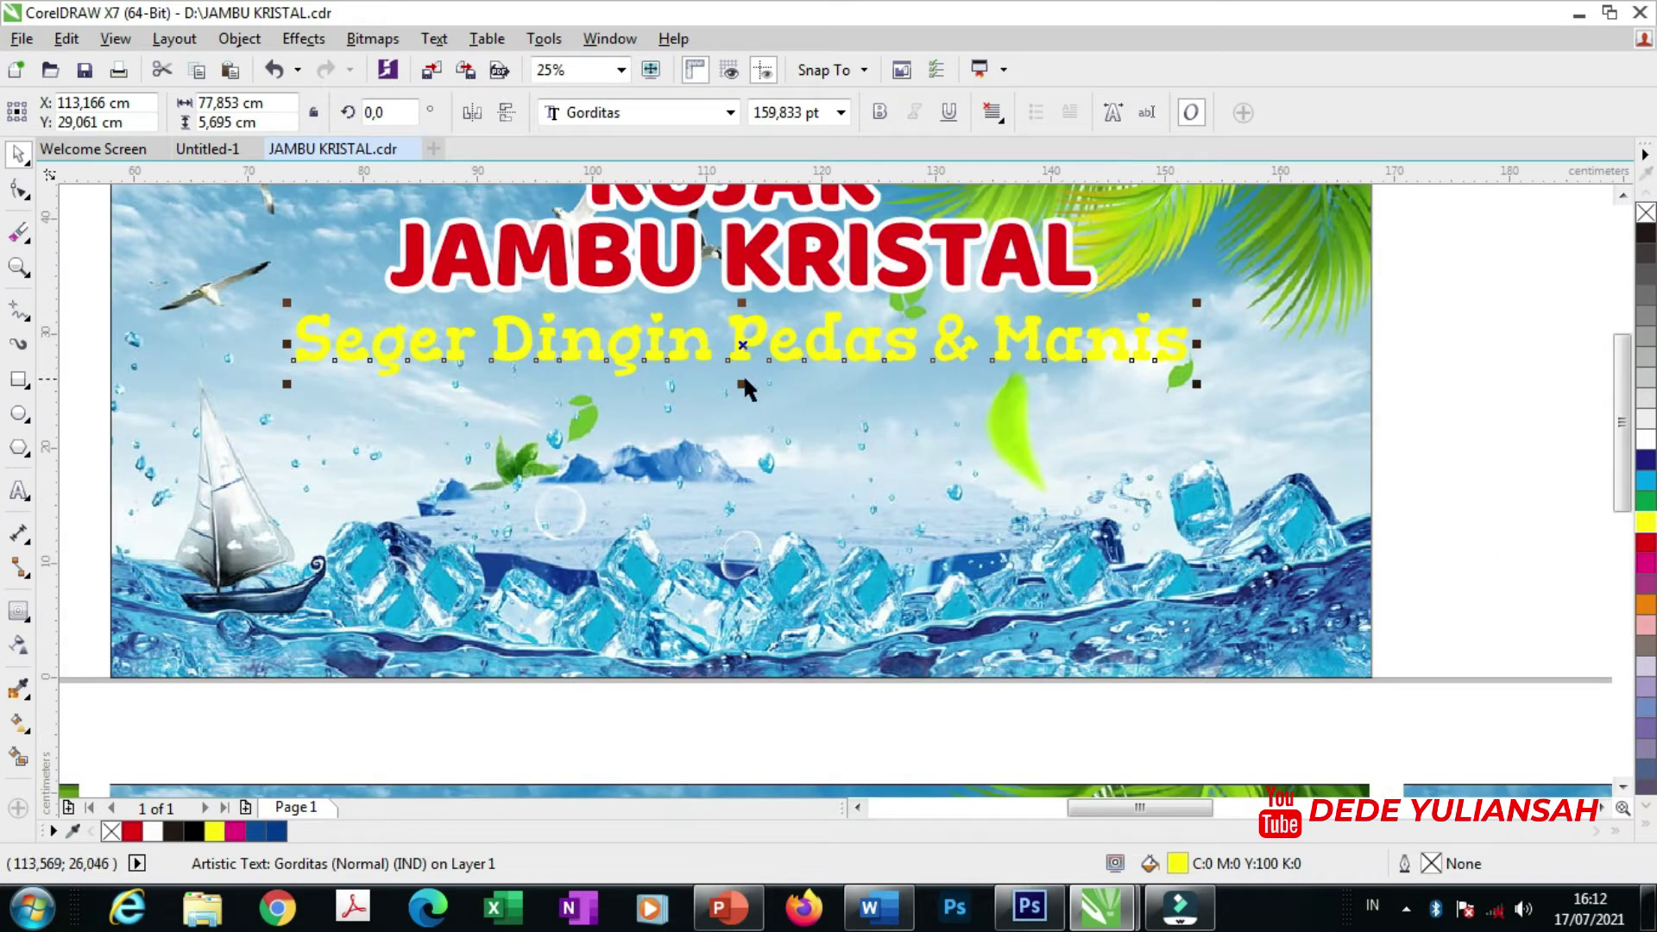
drag(742, 383, 742, 390)
key(Escape)
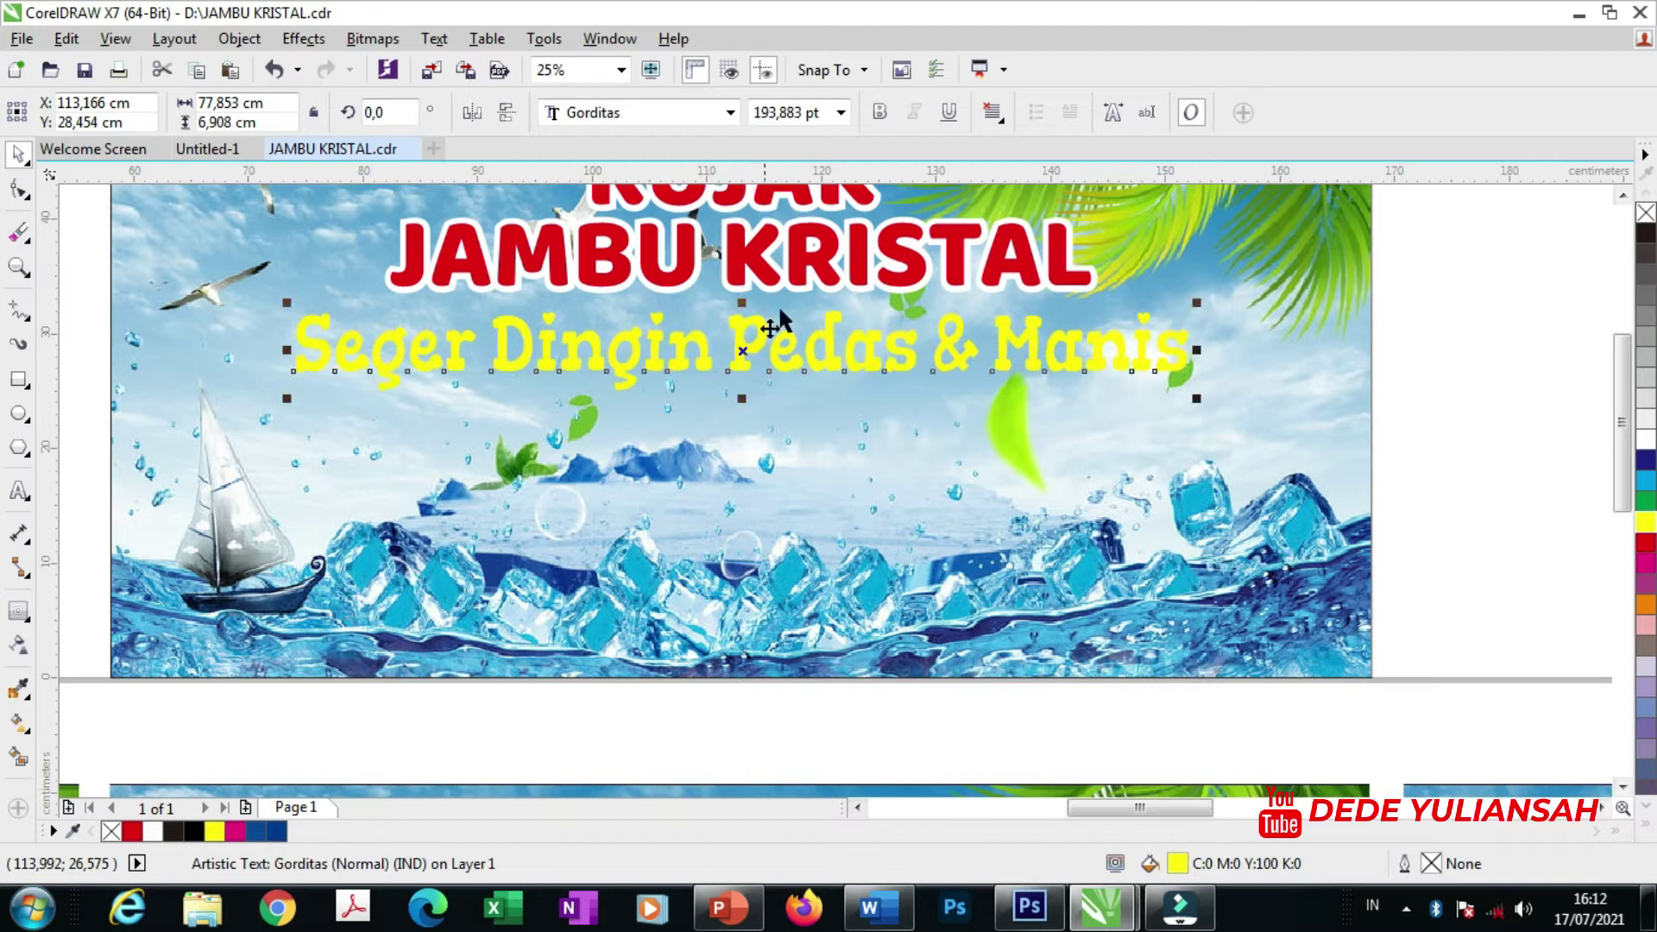
click(880, 112)
scroll(863, 269, down, 1)
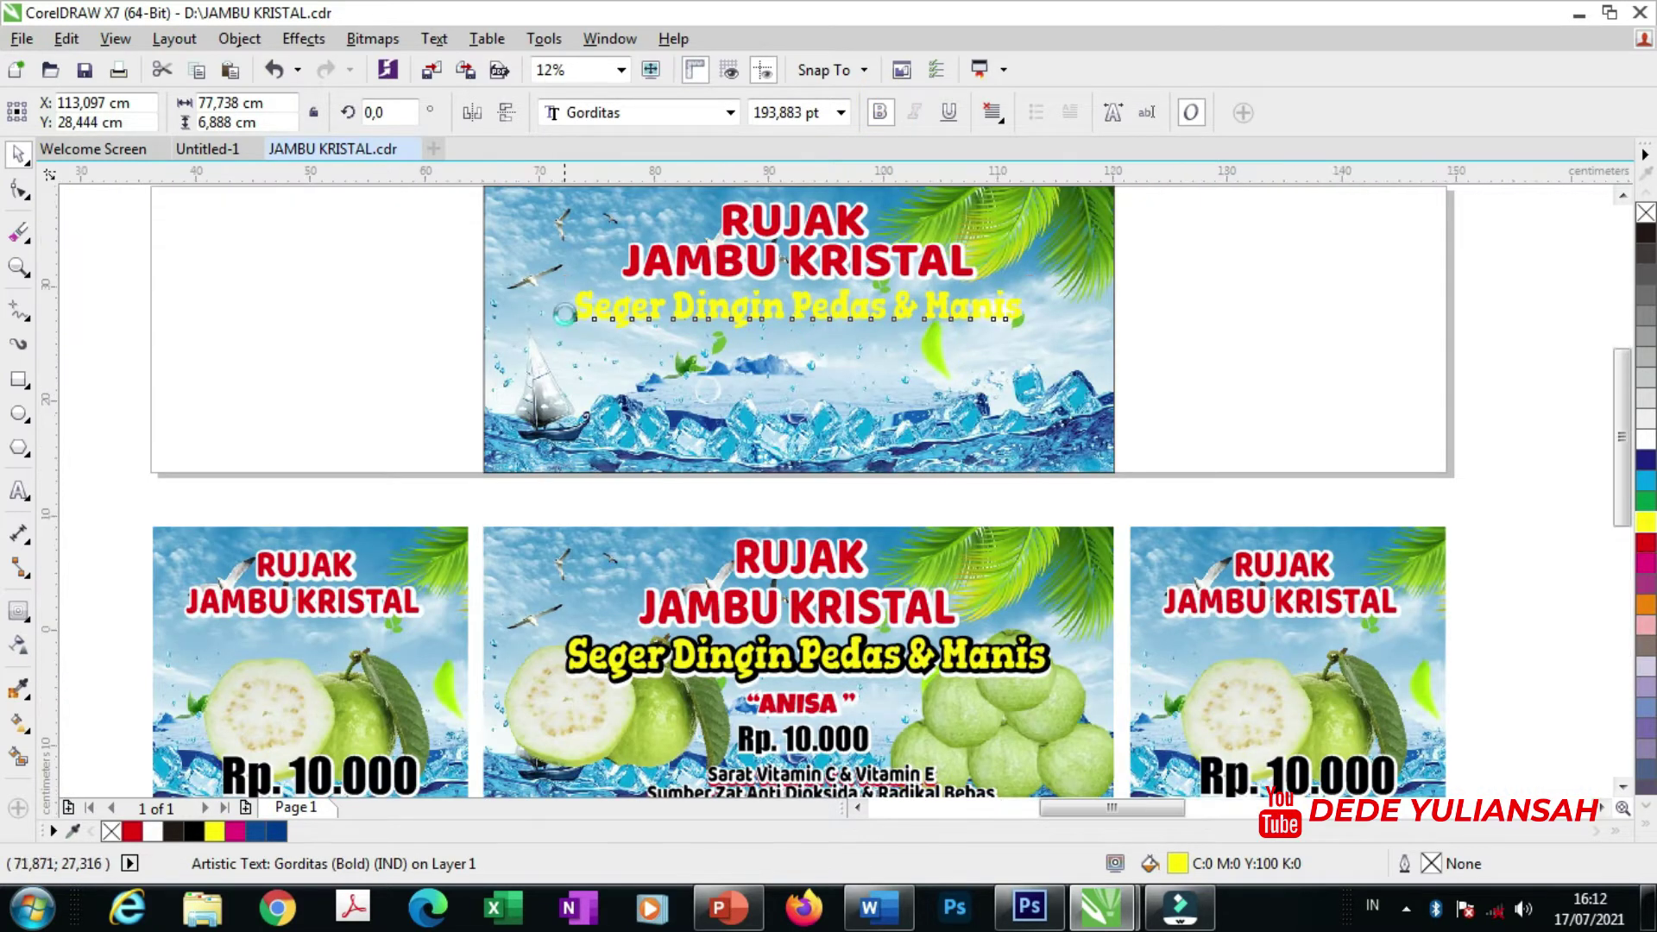
- Add a one-step black outside contour around the yellow tagline
scroll(637, 270, up, 2)
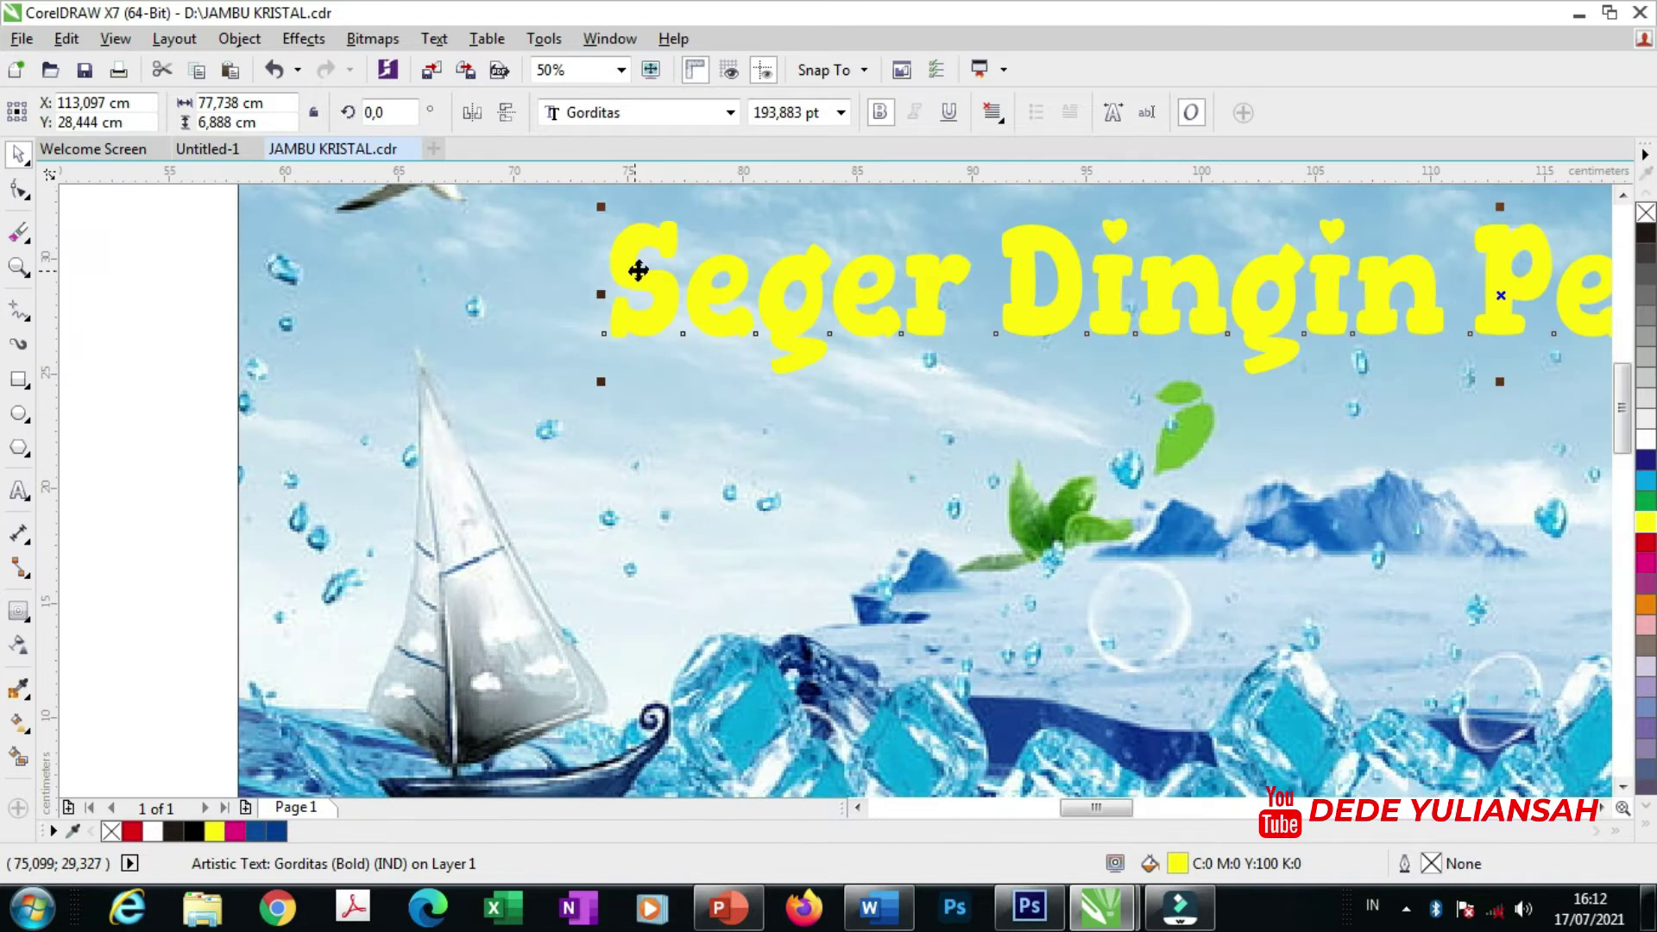
click(19, 611)
click(1099, 113)
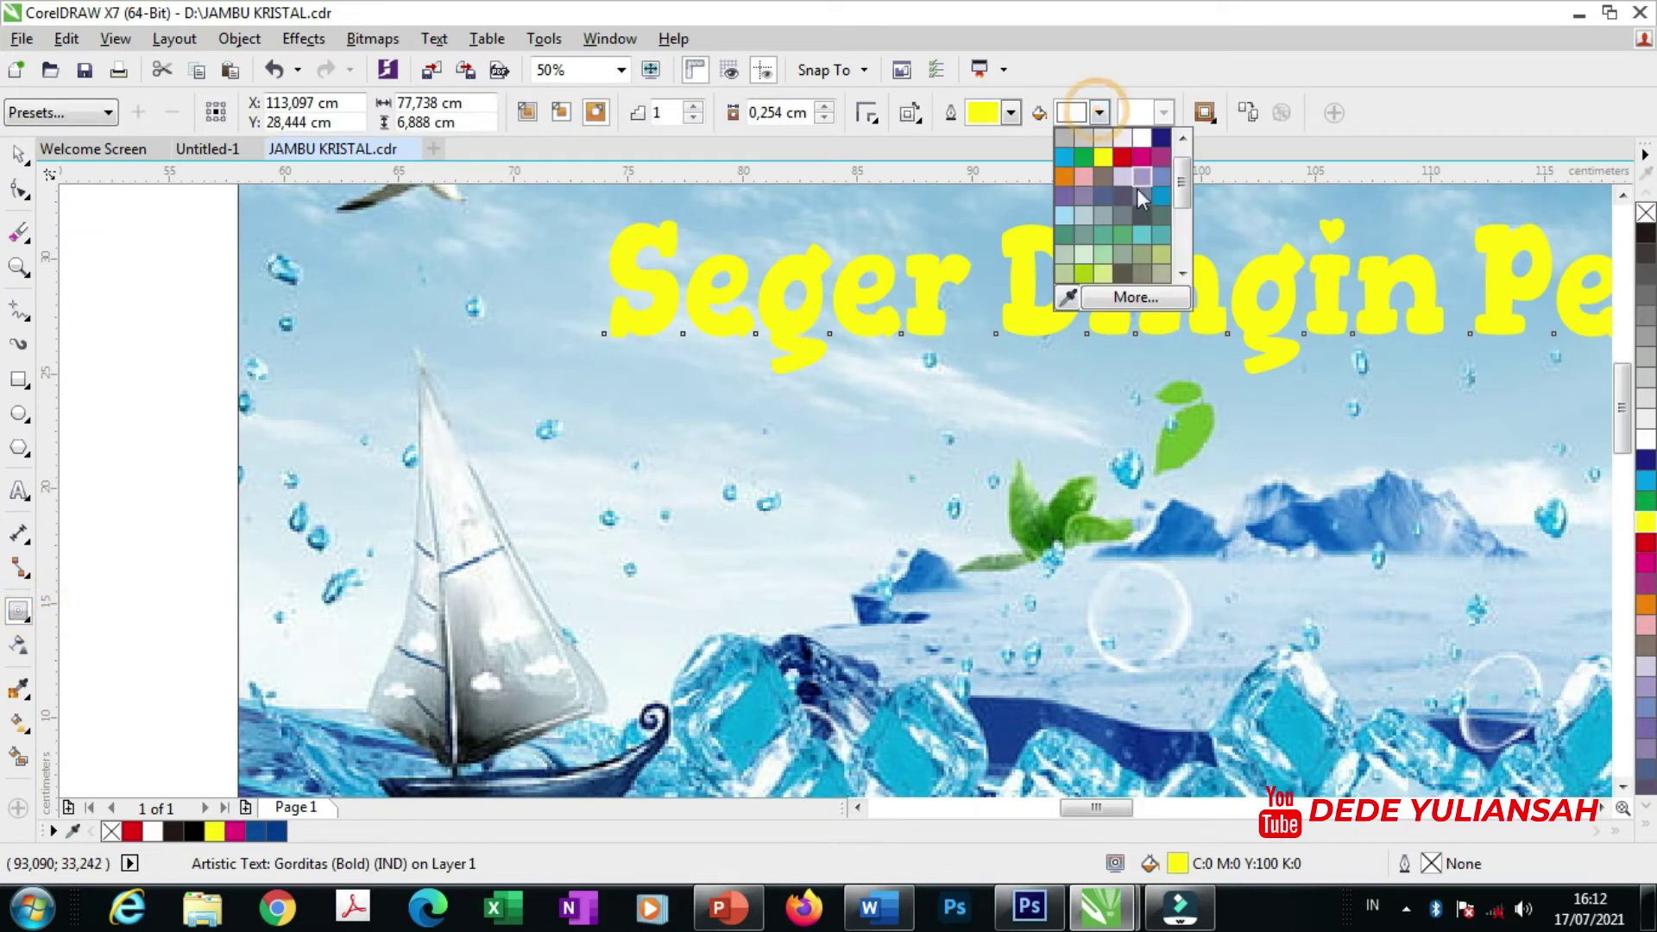
scroll(1186, 200, up, 1)
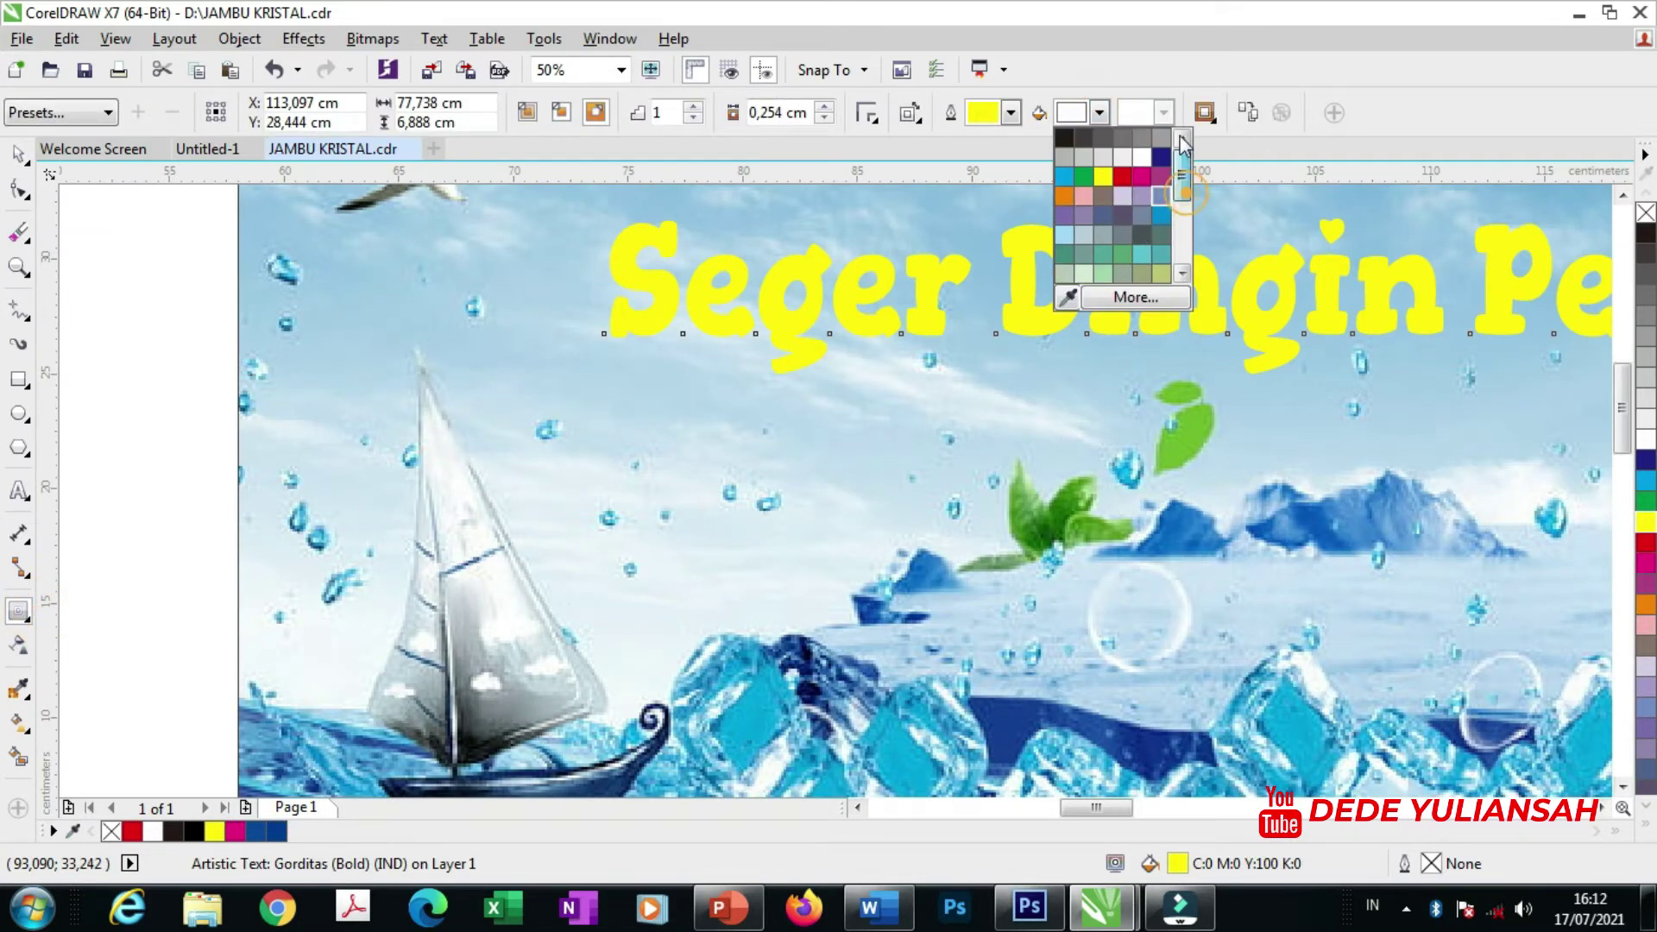
click(1064, 136)
- Widen the tagline's black contour to an offset of about 0,46 cm
scroll(621, 319, up, 3)
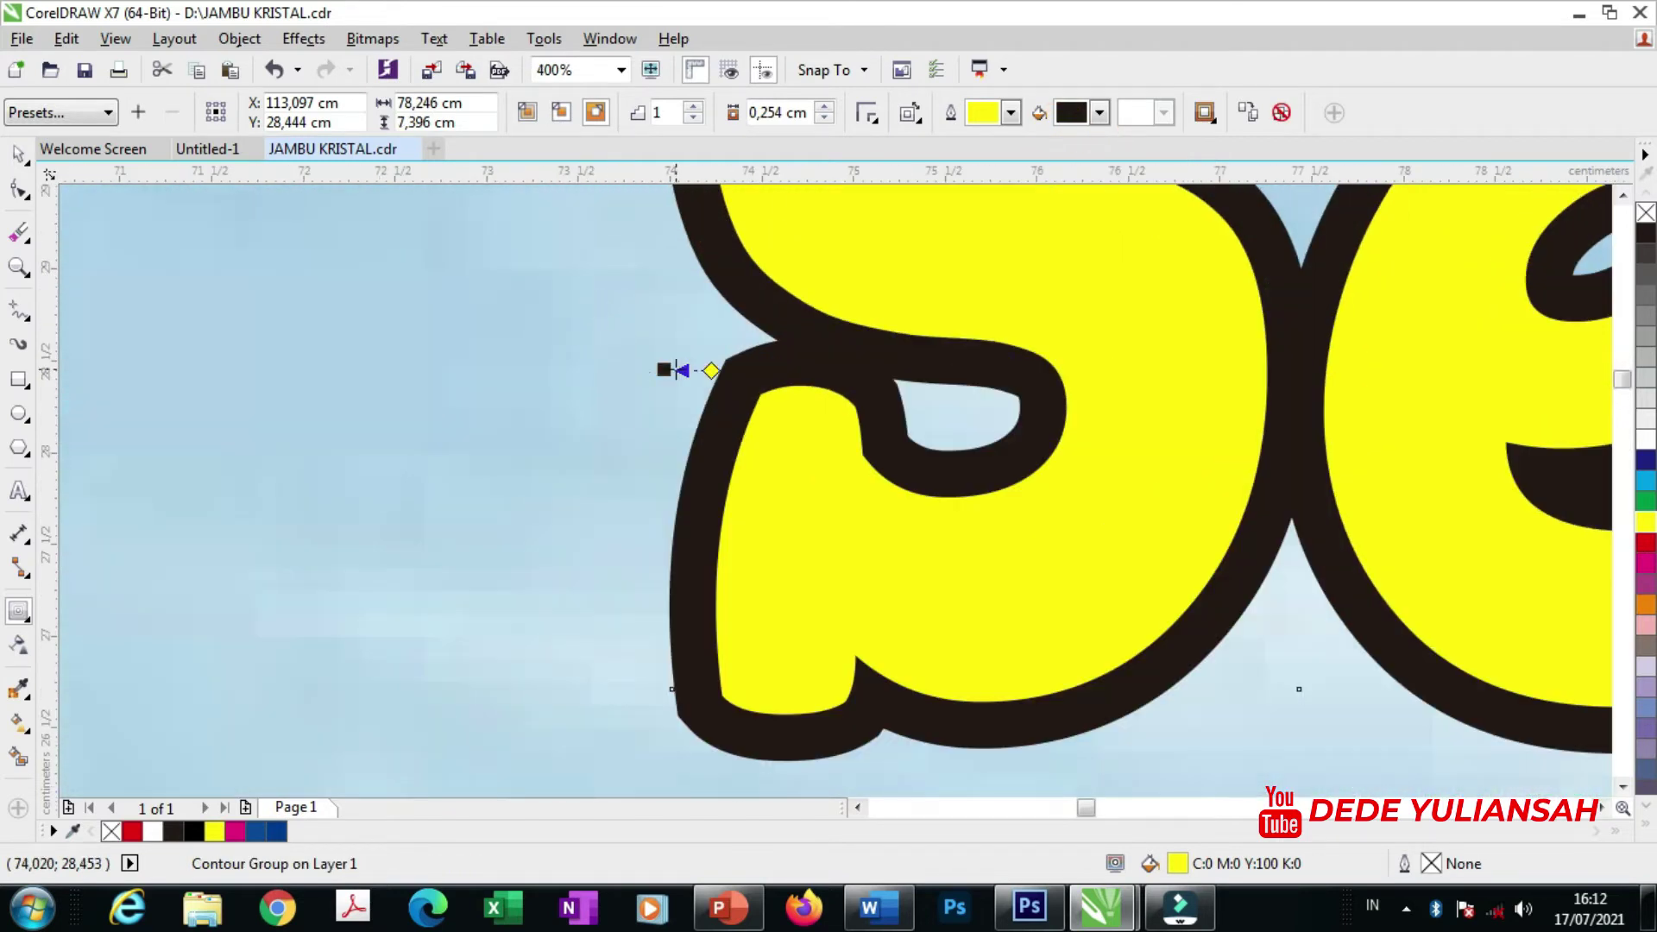
drag(658, 380, 648, 369)
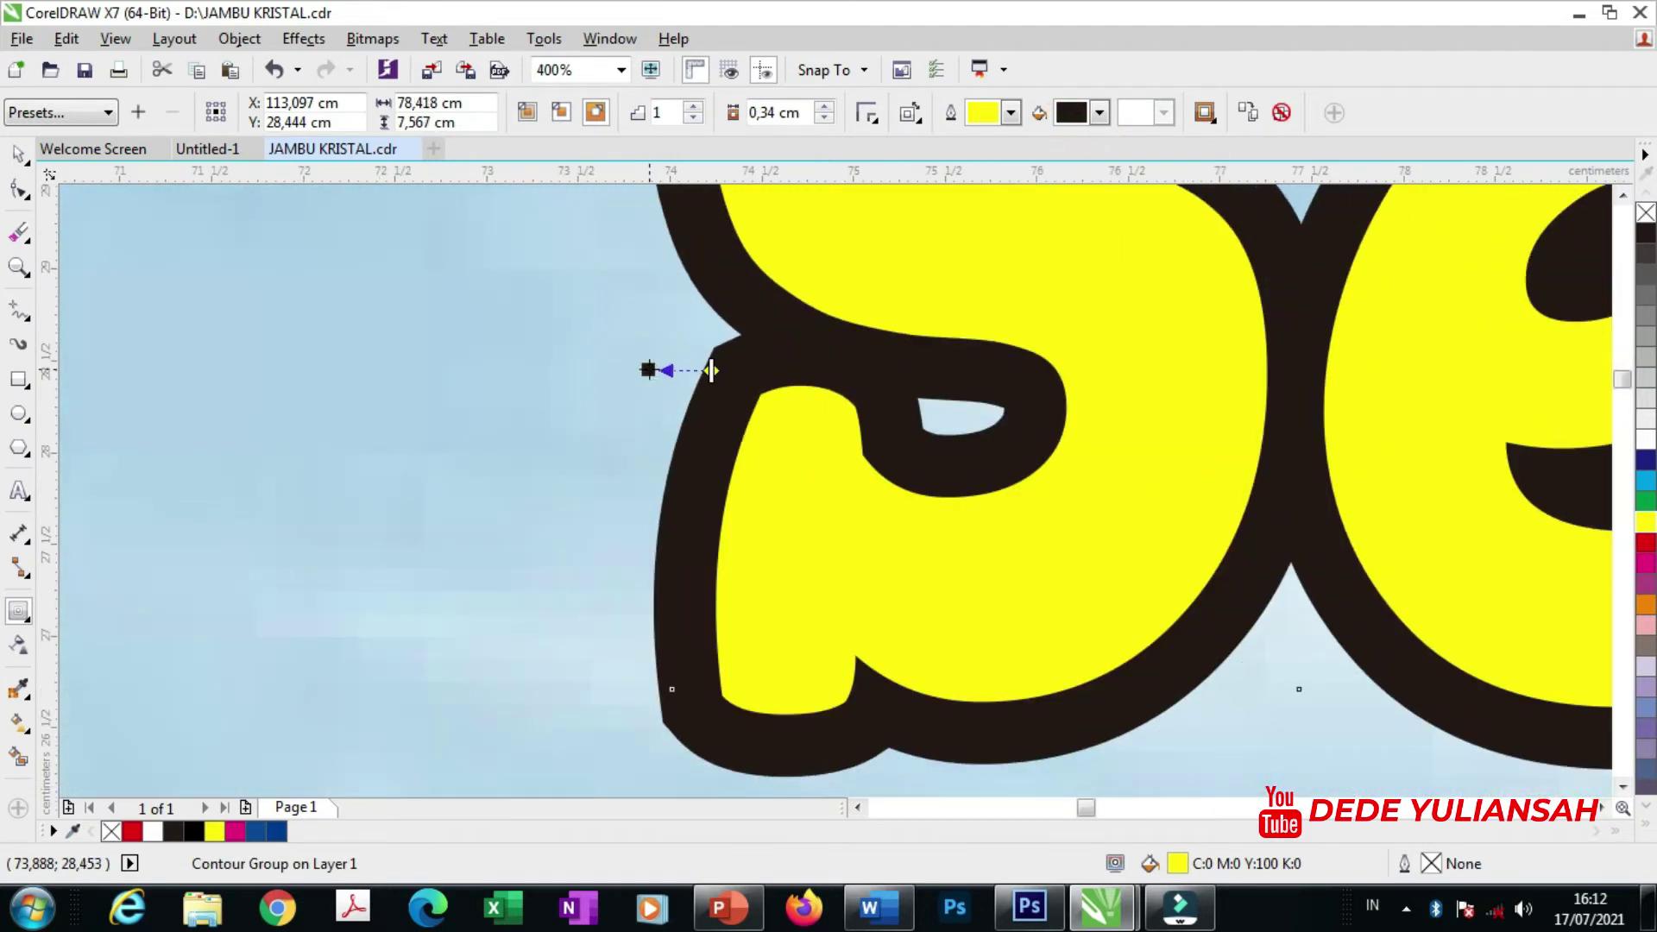
scroll(712, 369, down, 3)
scroll(686, 380, up, 3)
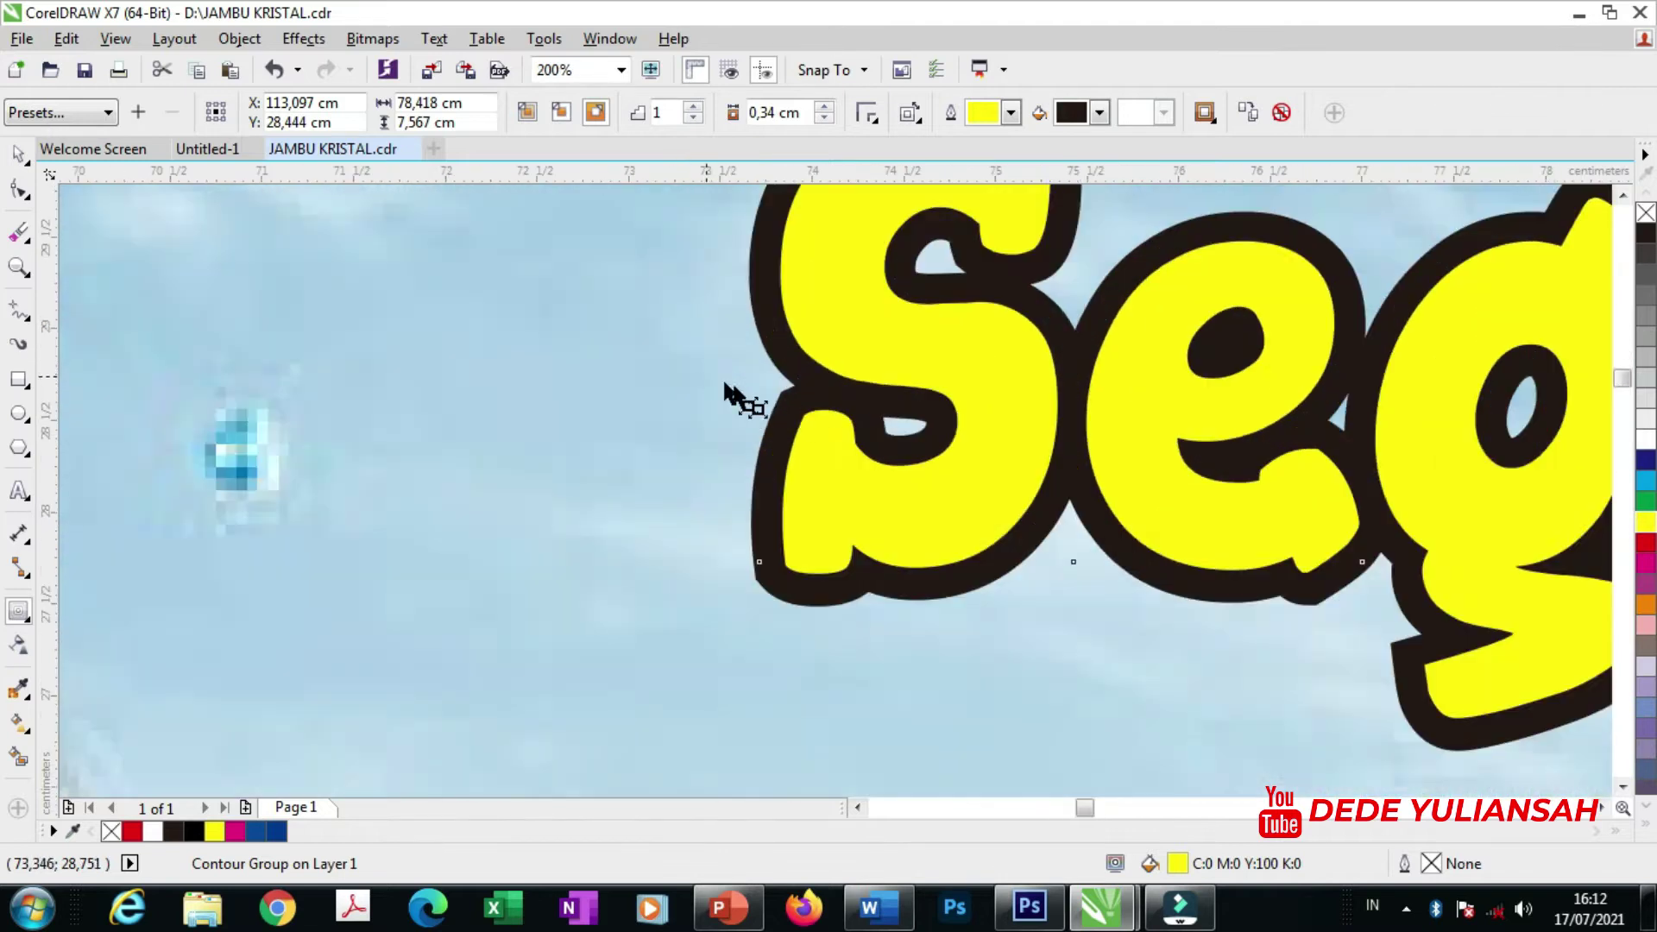
drag(784, 428, 774, 423)
scroll(775, 423, down, 3)
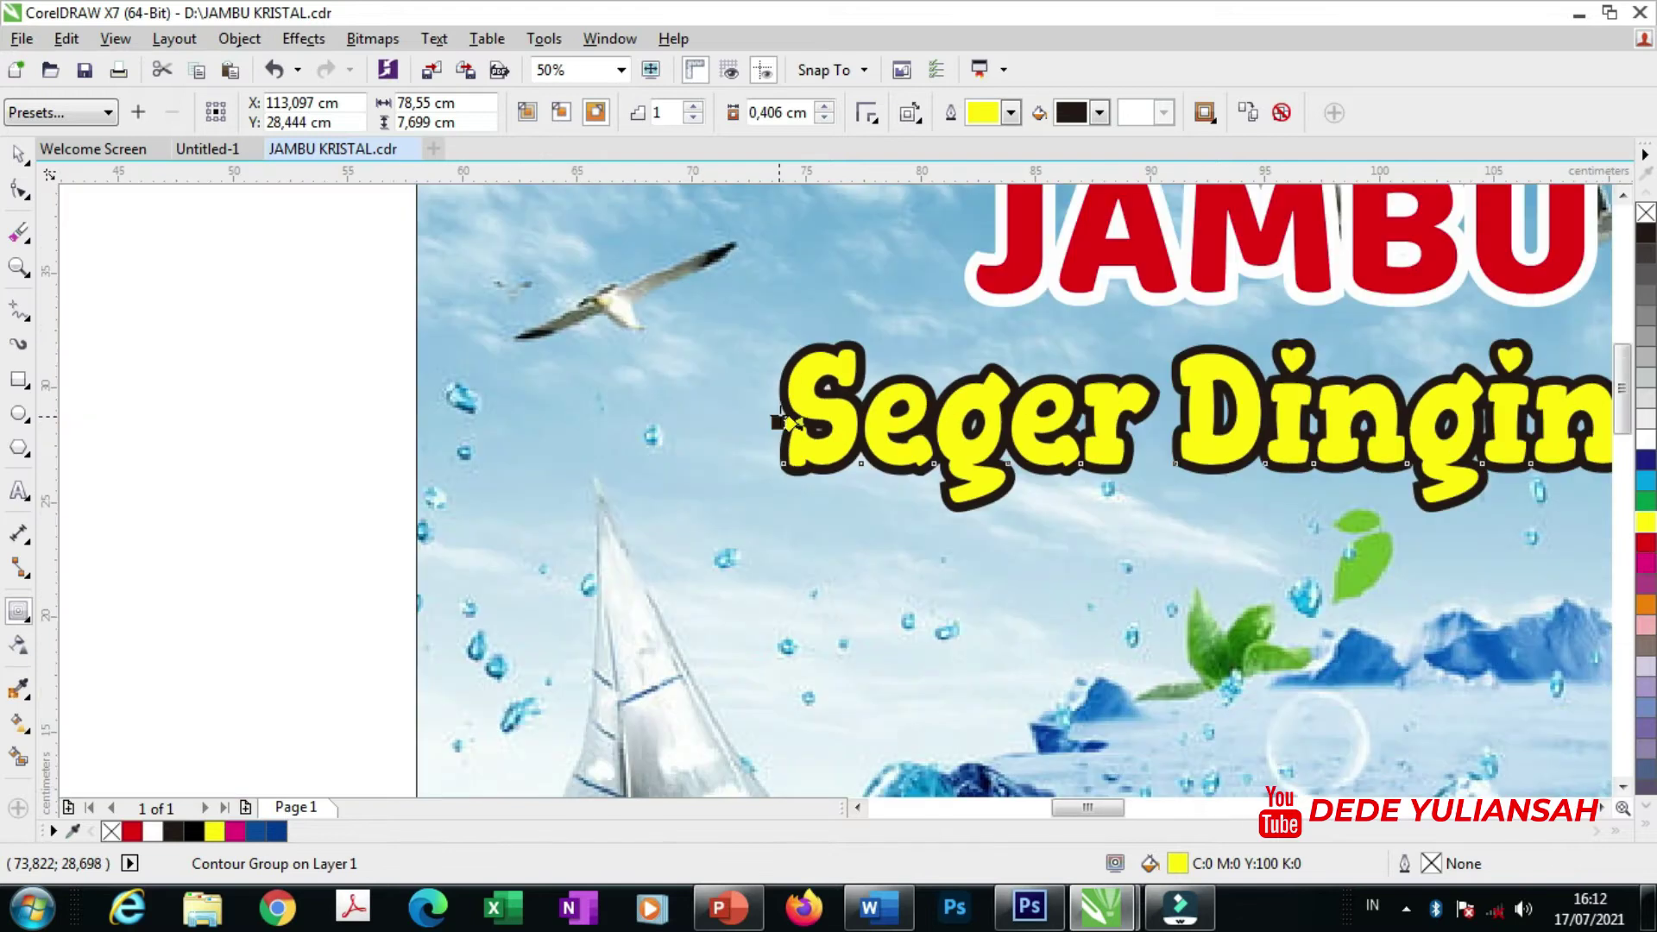
scroll(776, 423, down, 3)
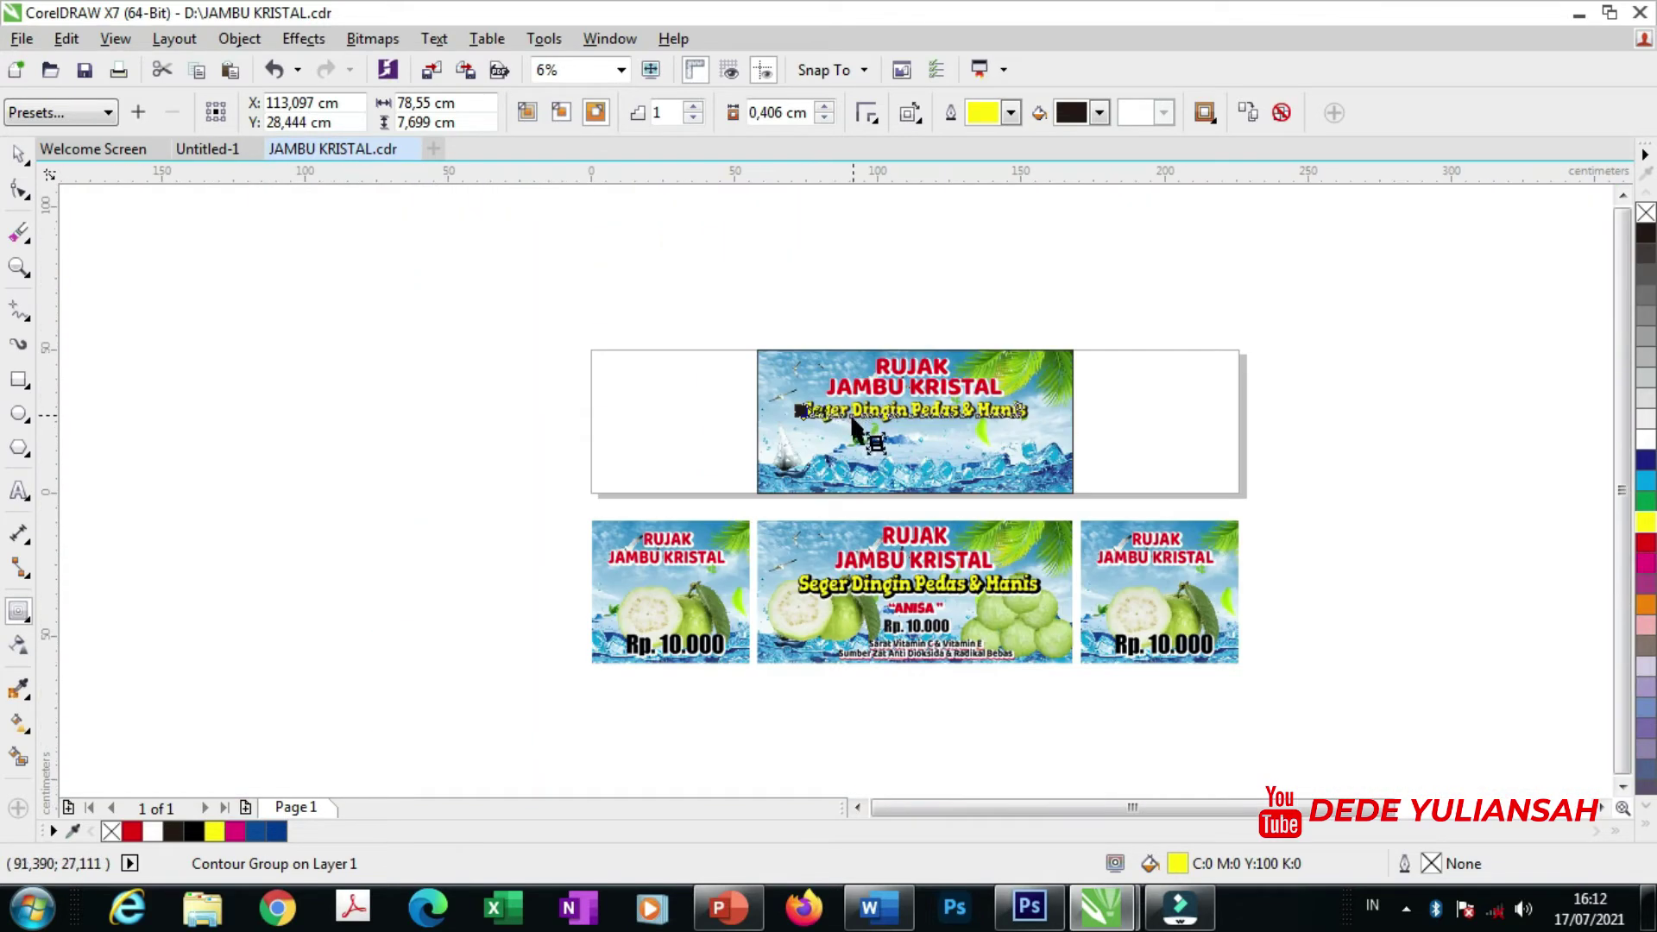
scroll(854, 422, up, 2)
scroll(725, 447, up, 1)
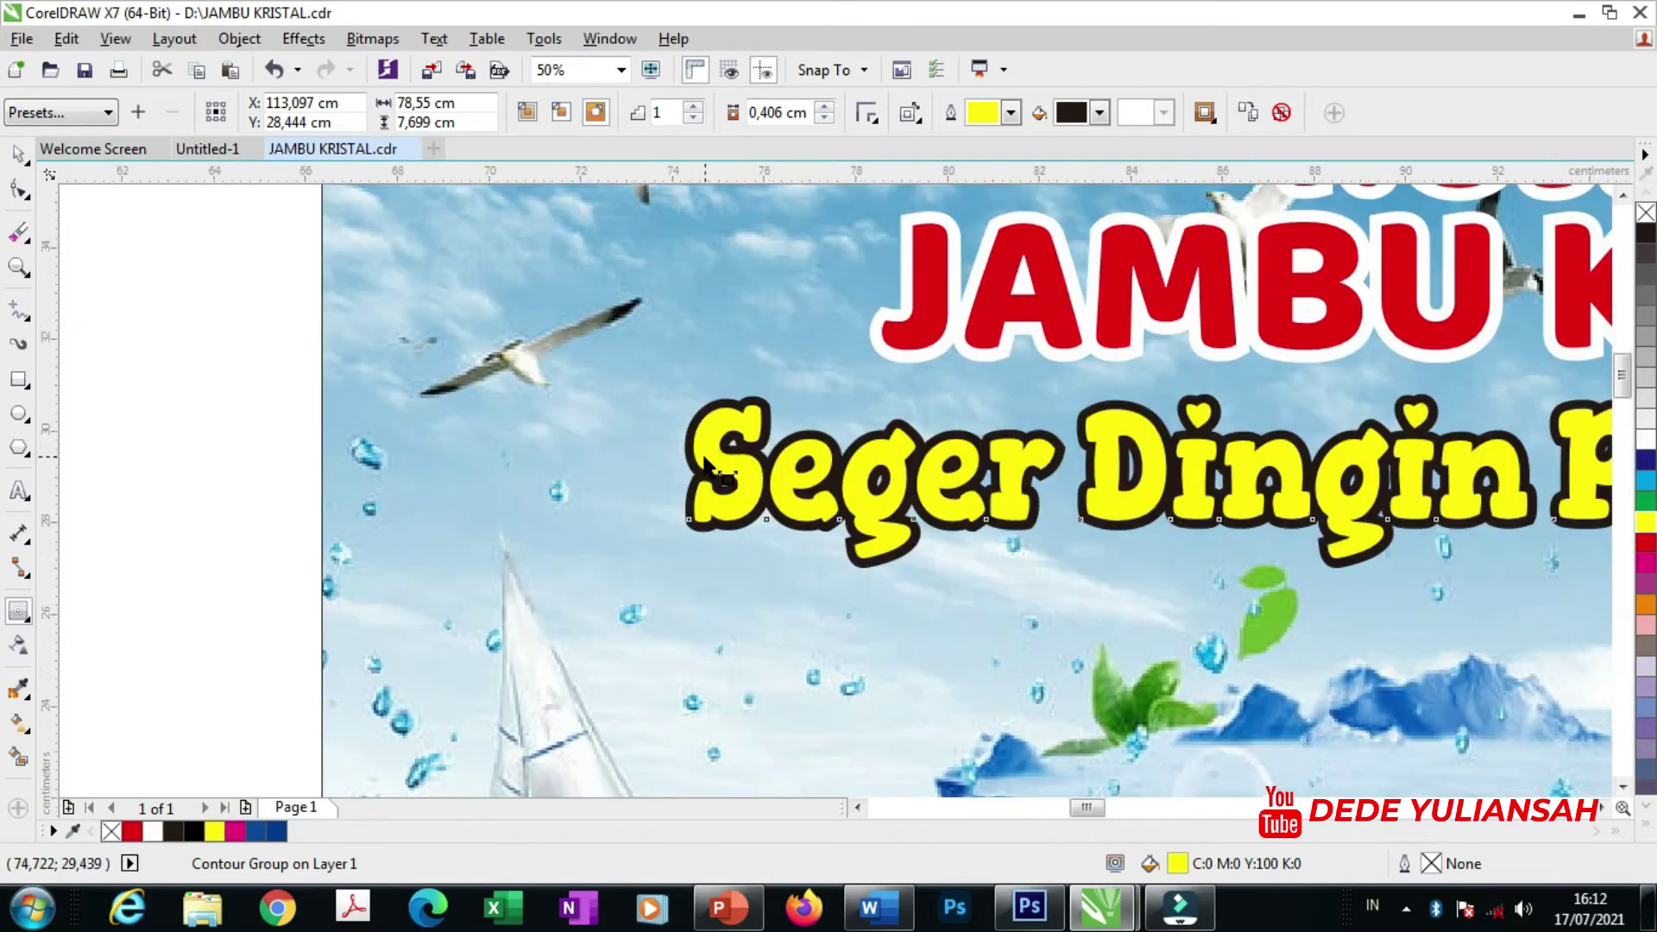
scroll(706, 466, up, 4)
drag(656, 489, 640, 486)
scroll(696, 477, down, 3)
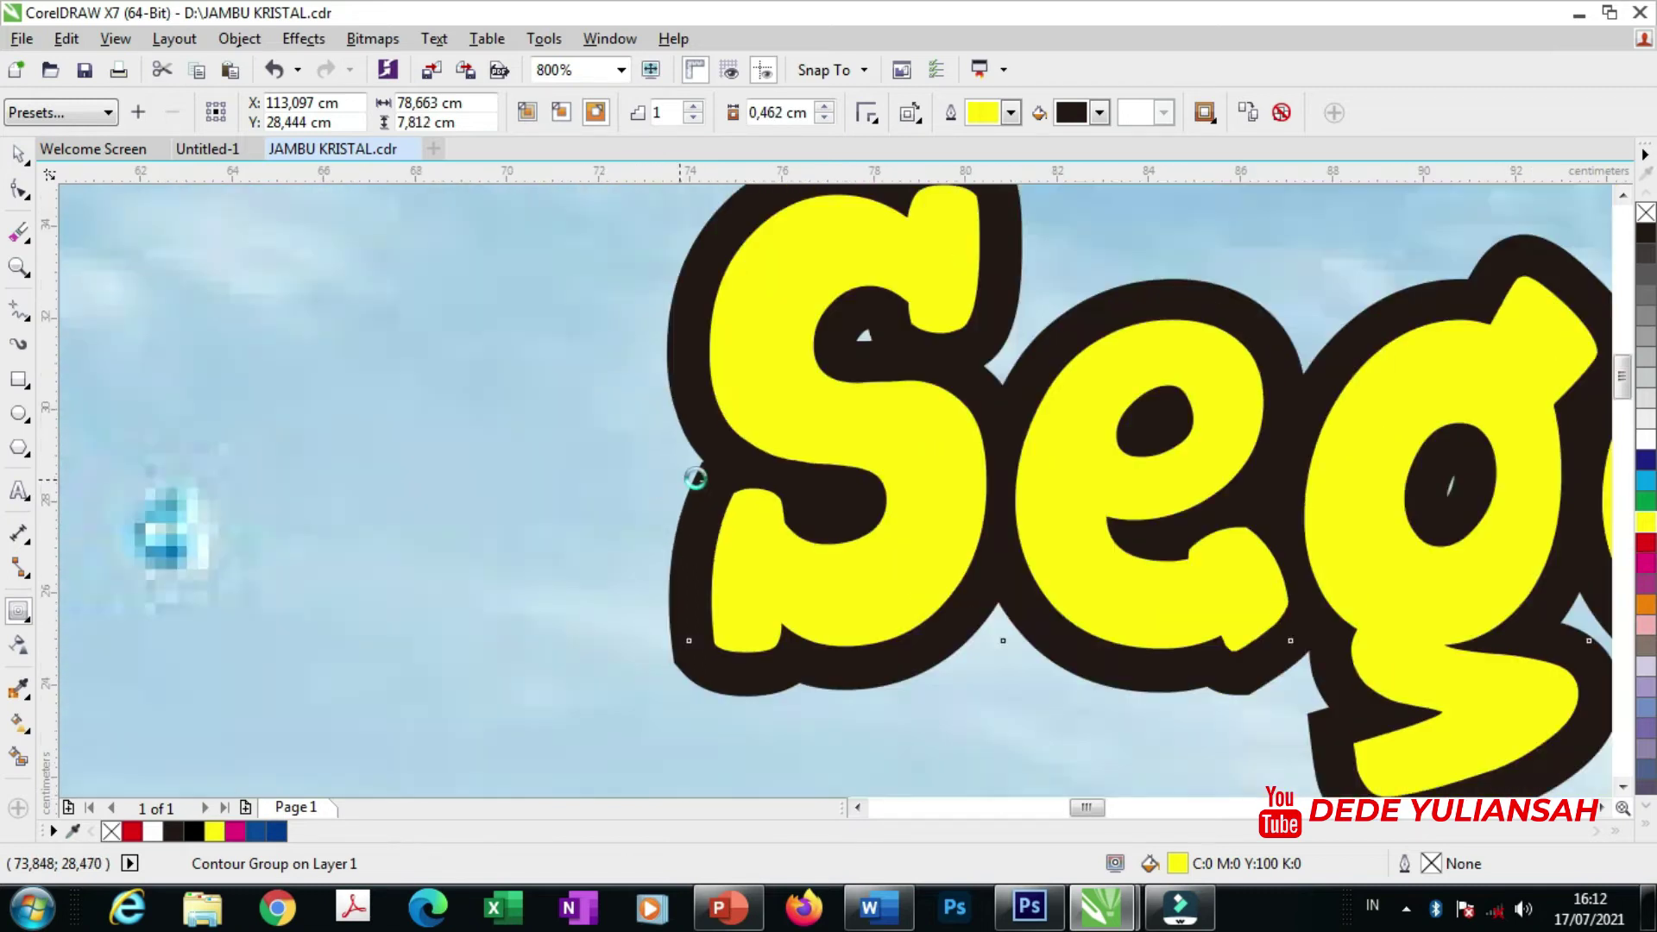
scroll(696, 477, down, 5)
- Break the tagline's contour group apart so the black outline becomes an object separate from the yellow text
click(19, 158)
click(267, 418)
scroll(1205, 432, up, 3)
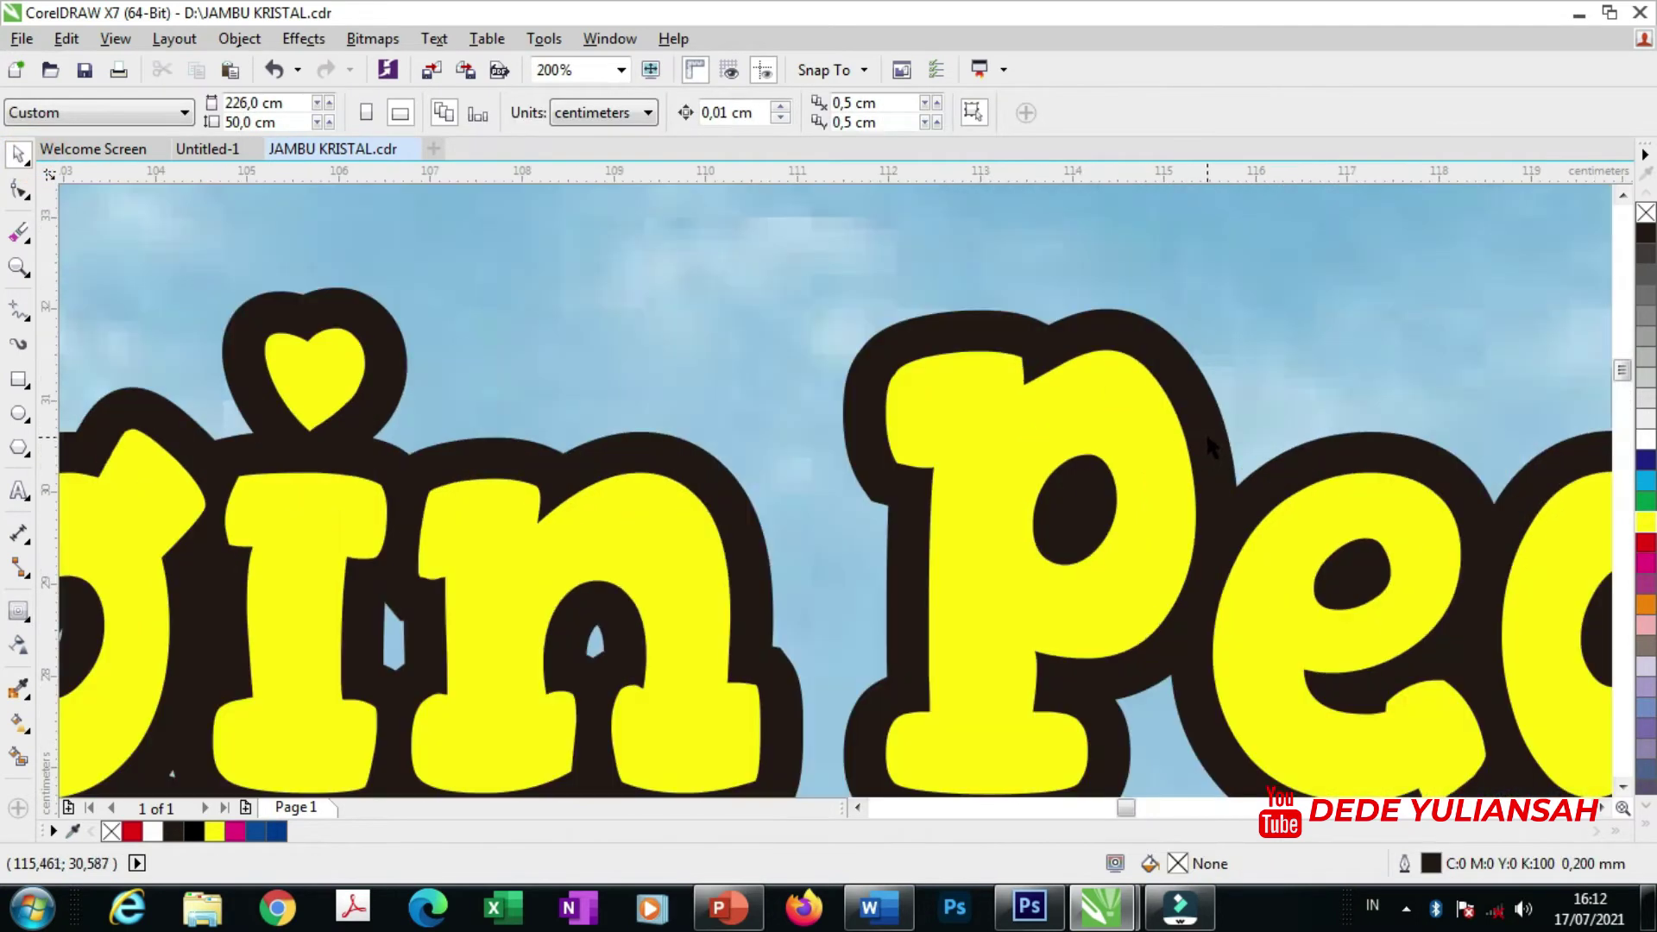
click(1205, 432)
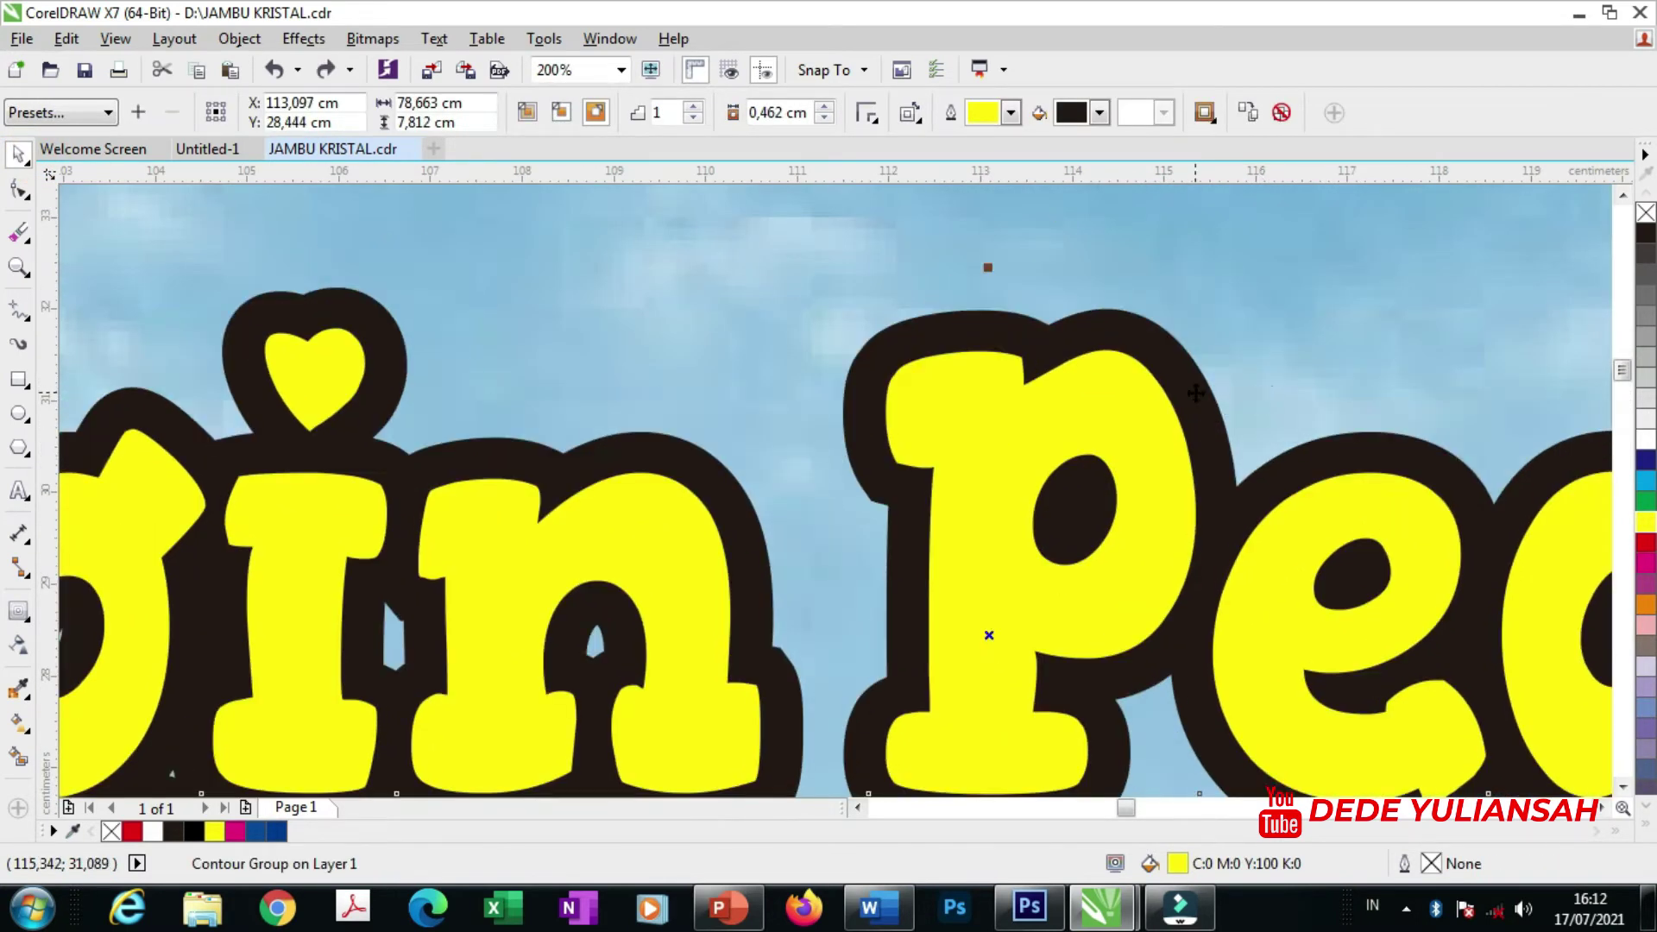
right_click(1195, 393)
click(1233, 432)
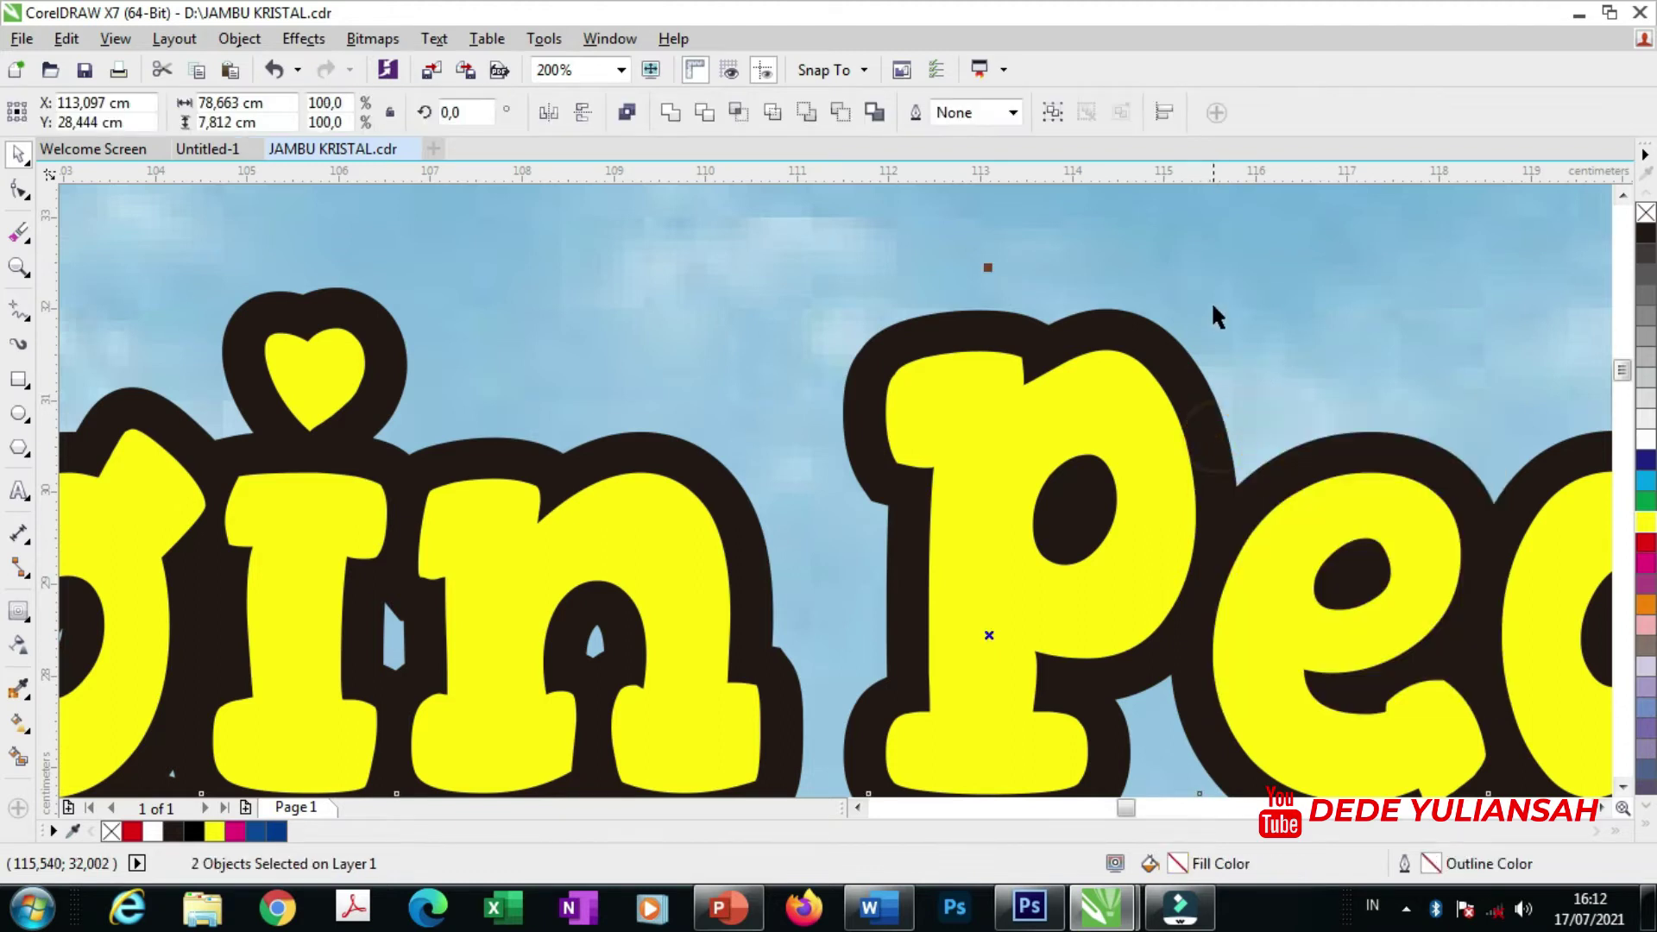
drag(1201, 379, 1410, 307)
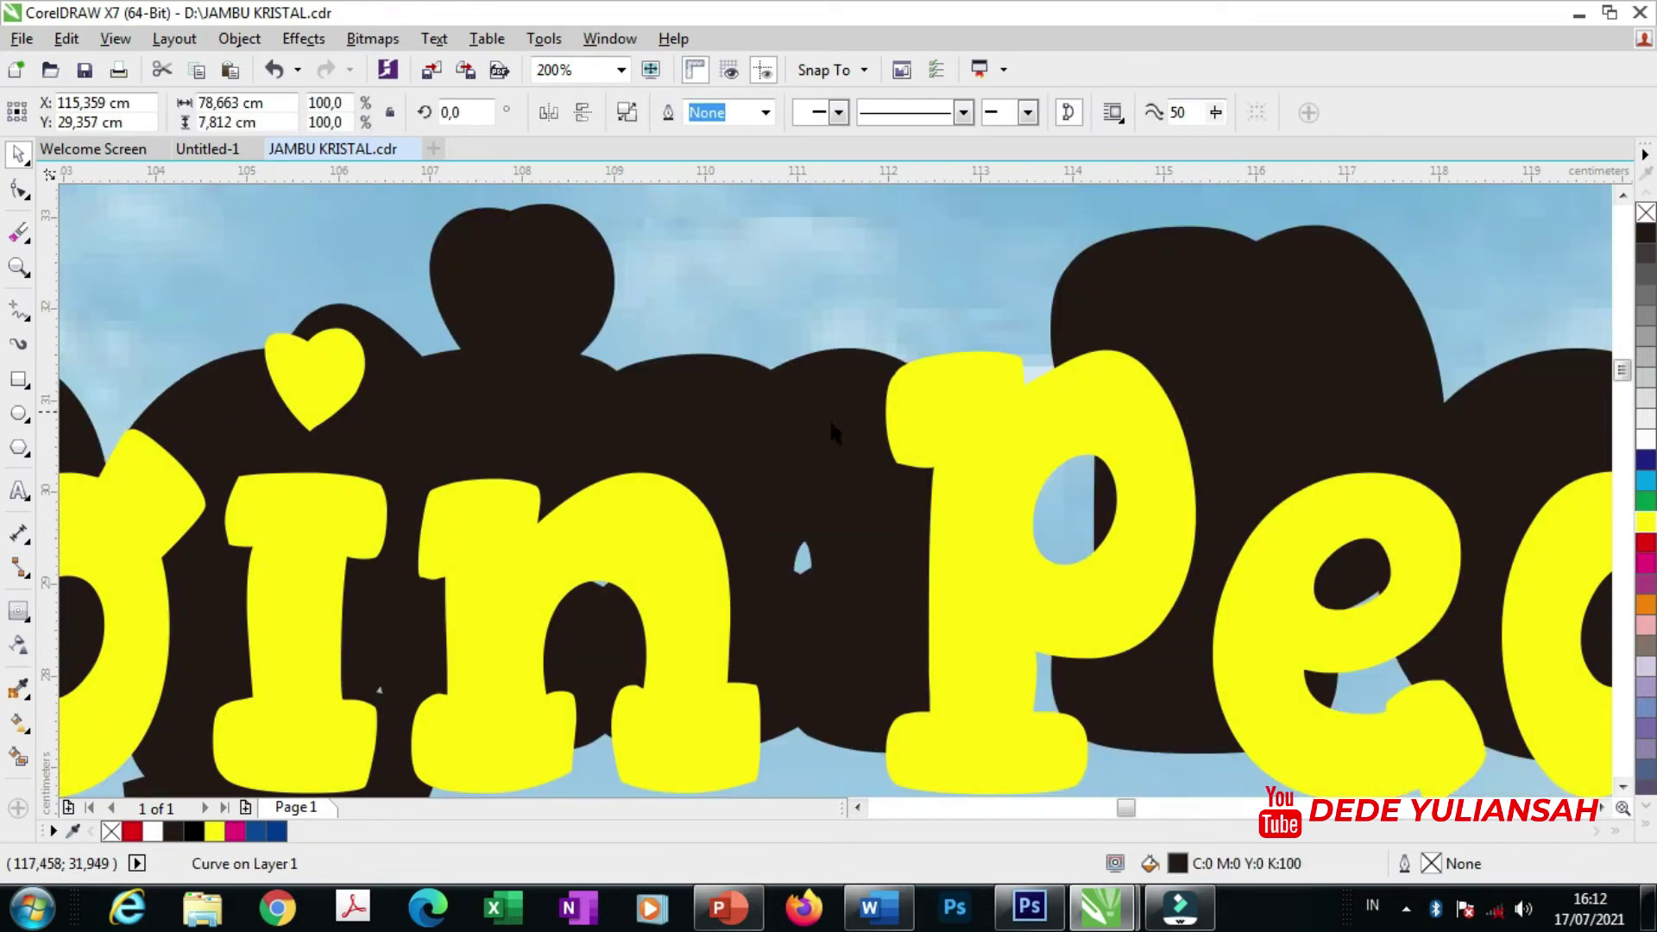
scroll(799, 427, down, 2)
scroll(756, 441, down, 2)
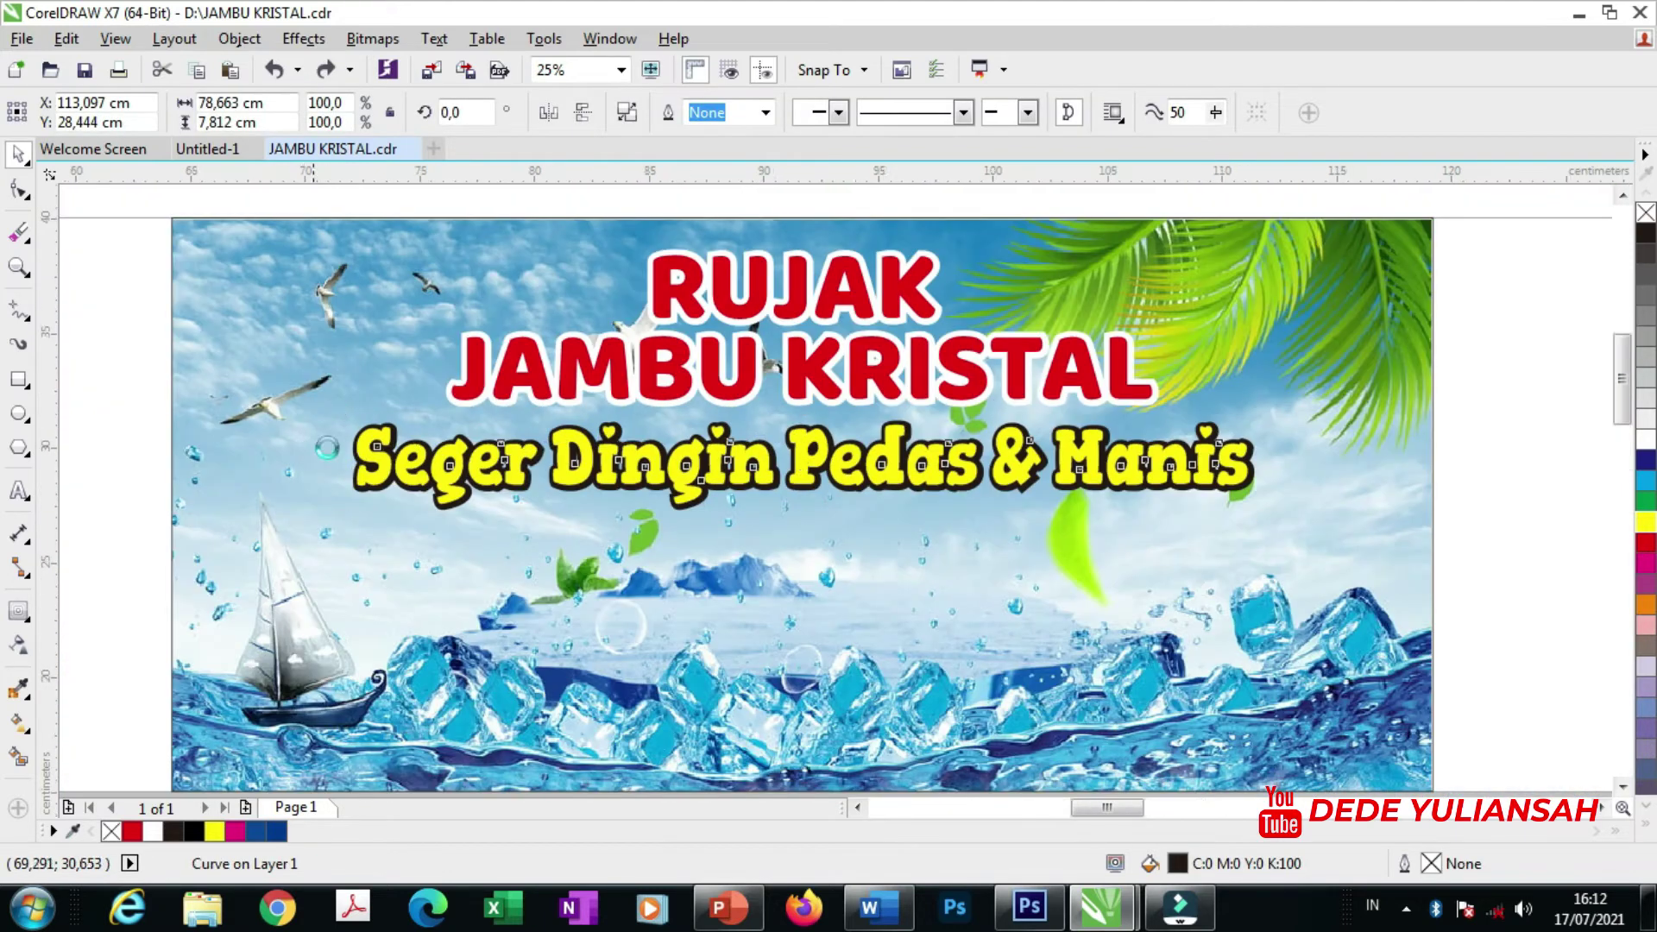
- Duplicate the tagline's black outline with an offset up and to the right, and fill the copy with white
scroll(326, 447, up, 1)
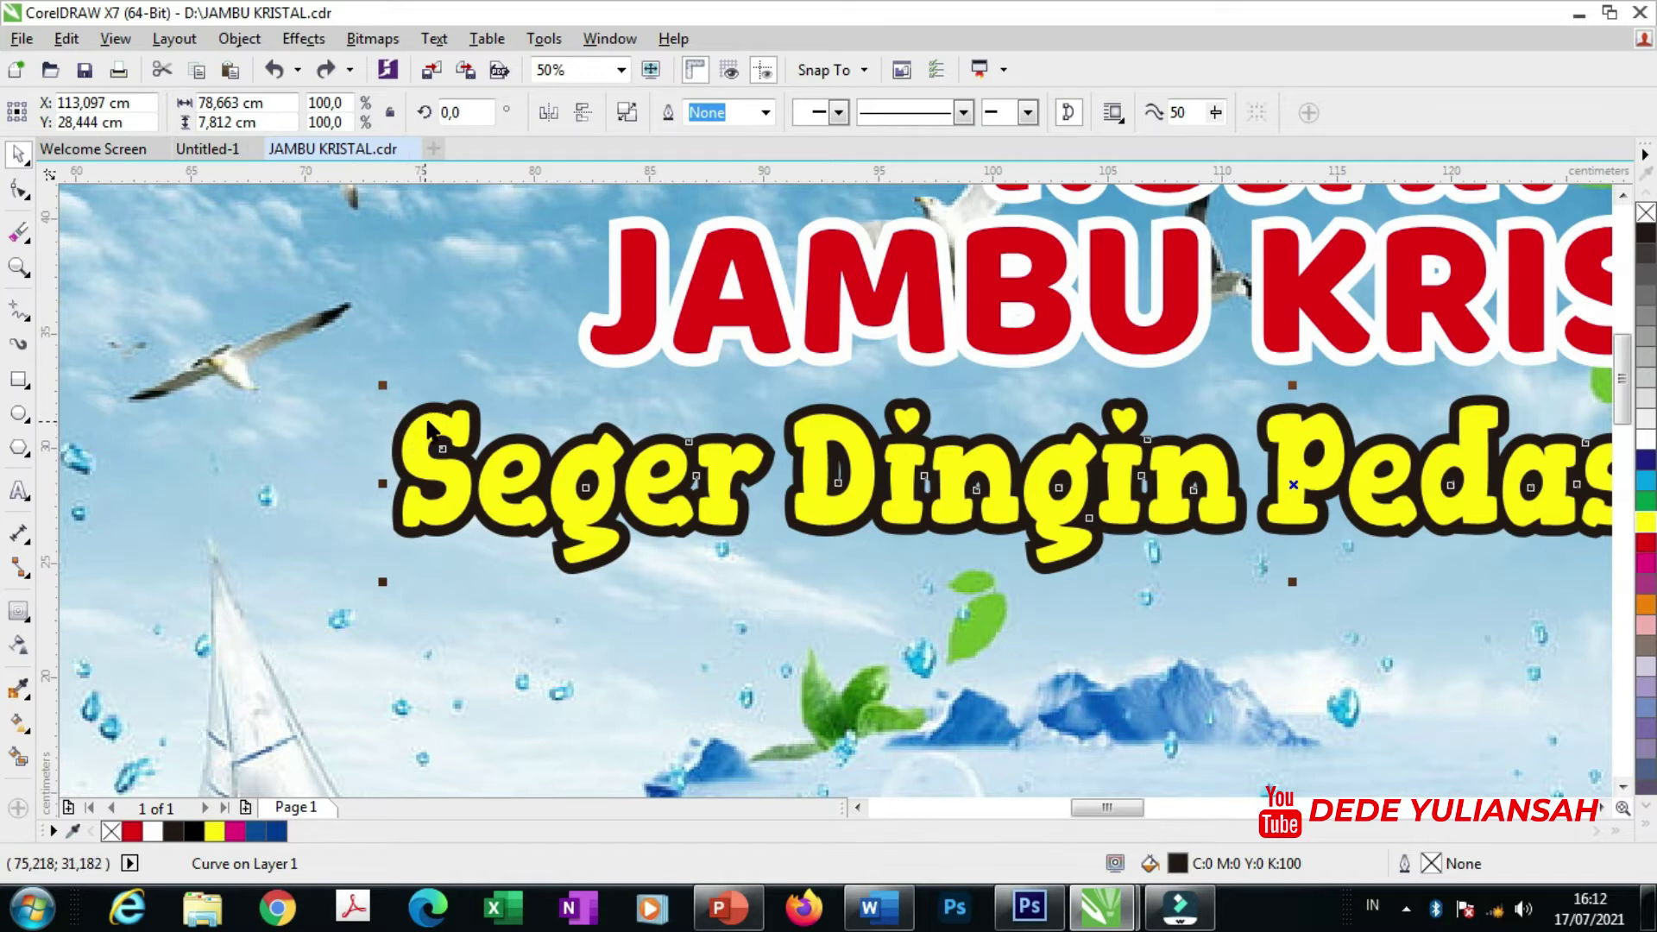
key(shift+Page_Up)
drag(439, 434, 753, 456)
scroll(476, 372, up, 2)
scroll(487, 493, down, 1)
click(1646, 439)
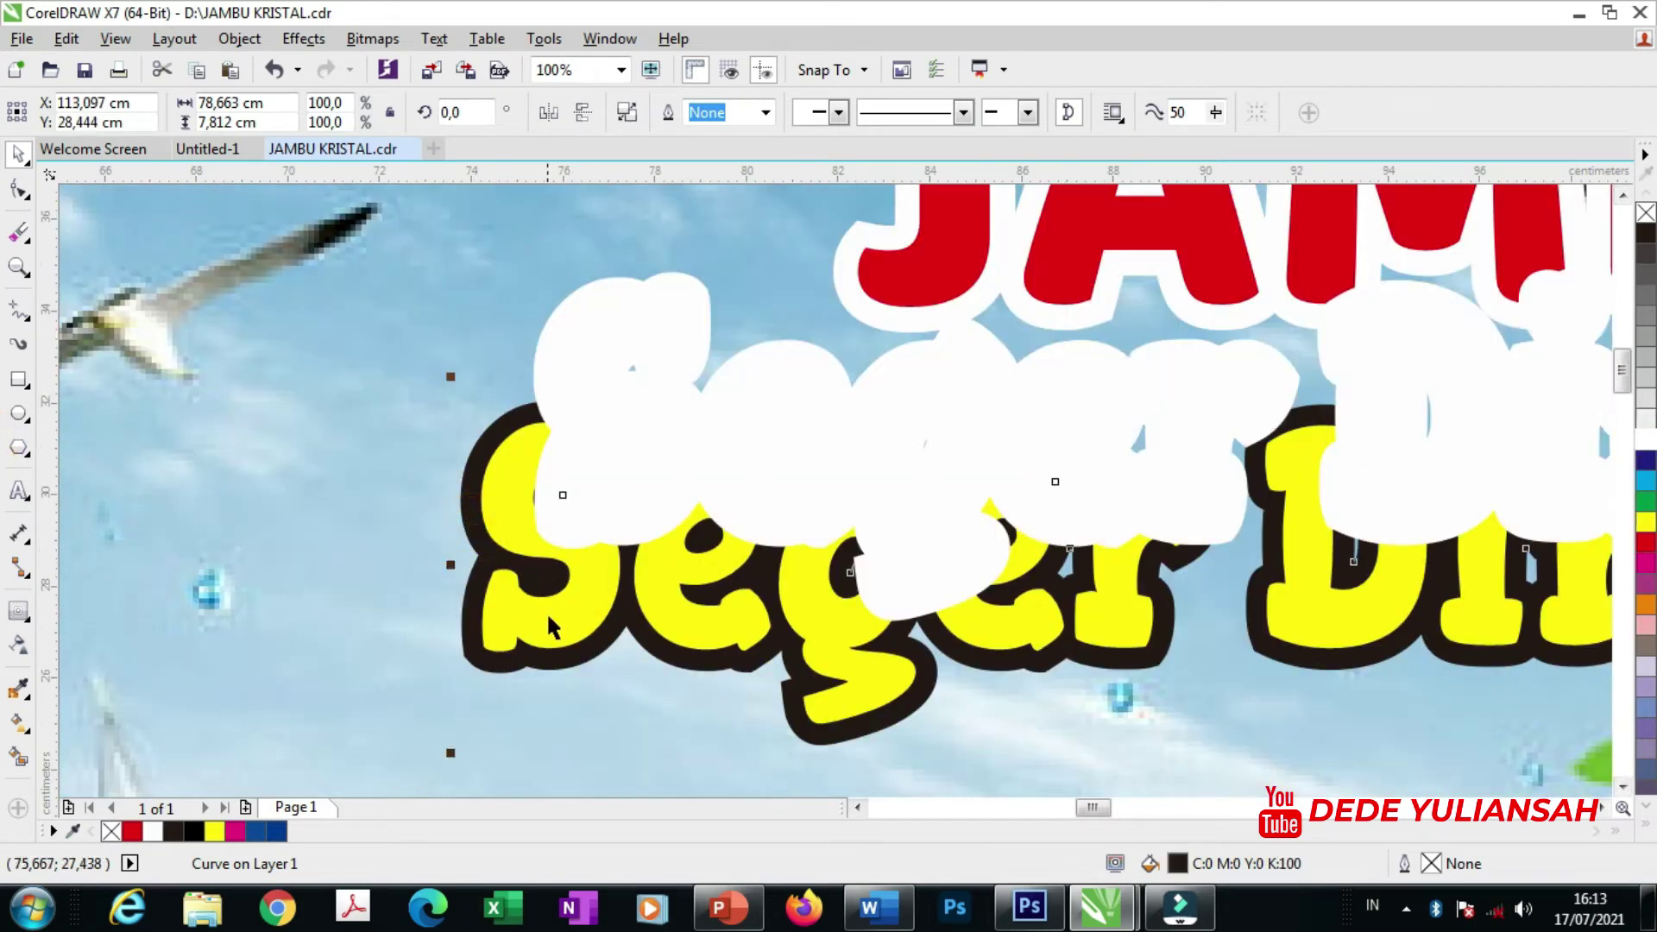
- Place the white copy behind the tagline and its black outline, shifted slightly down-right as a shadow centered at about X 113,2 and Y 28,1 cm
shift+click(550, 617)
key(ctrl+Page_Down)
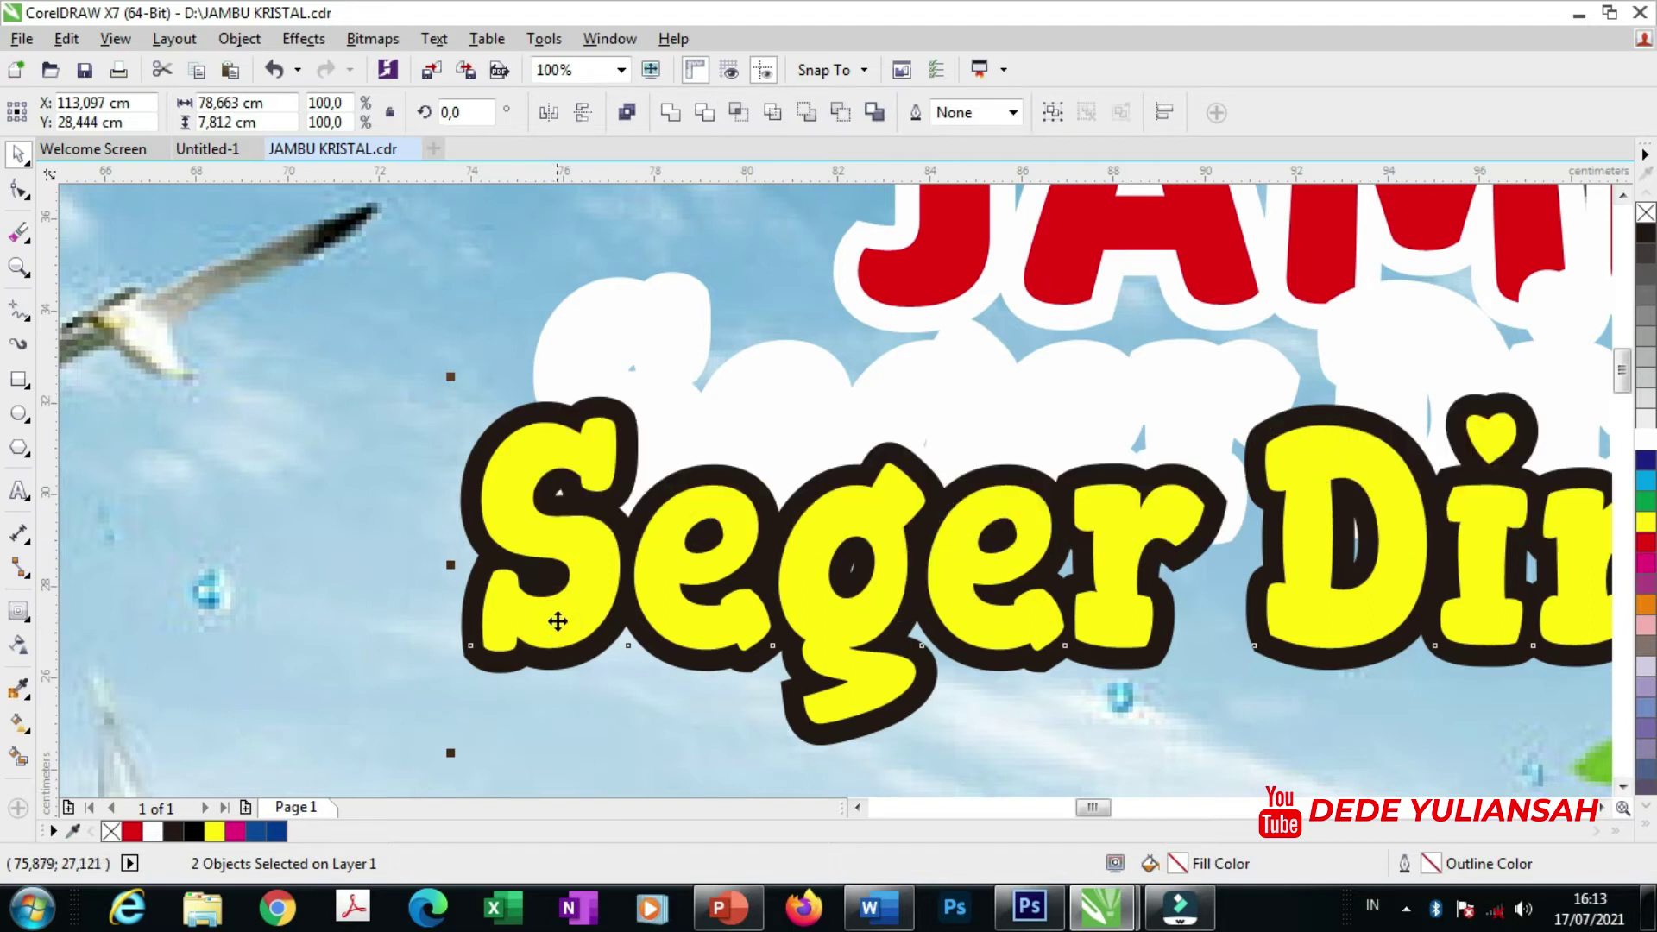
click(627, 336)
drag(629, 312, 650, 338)
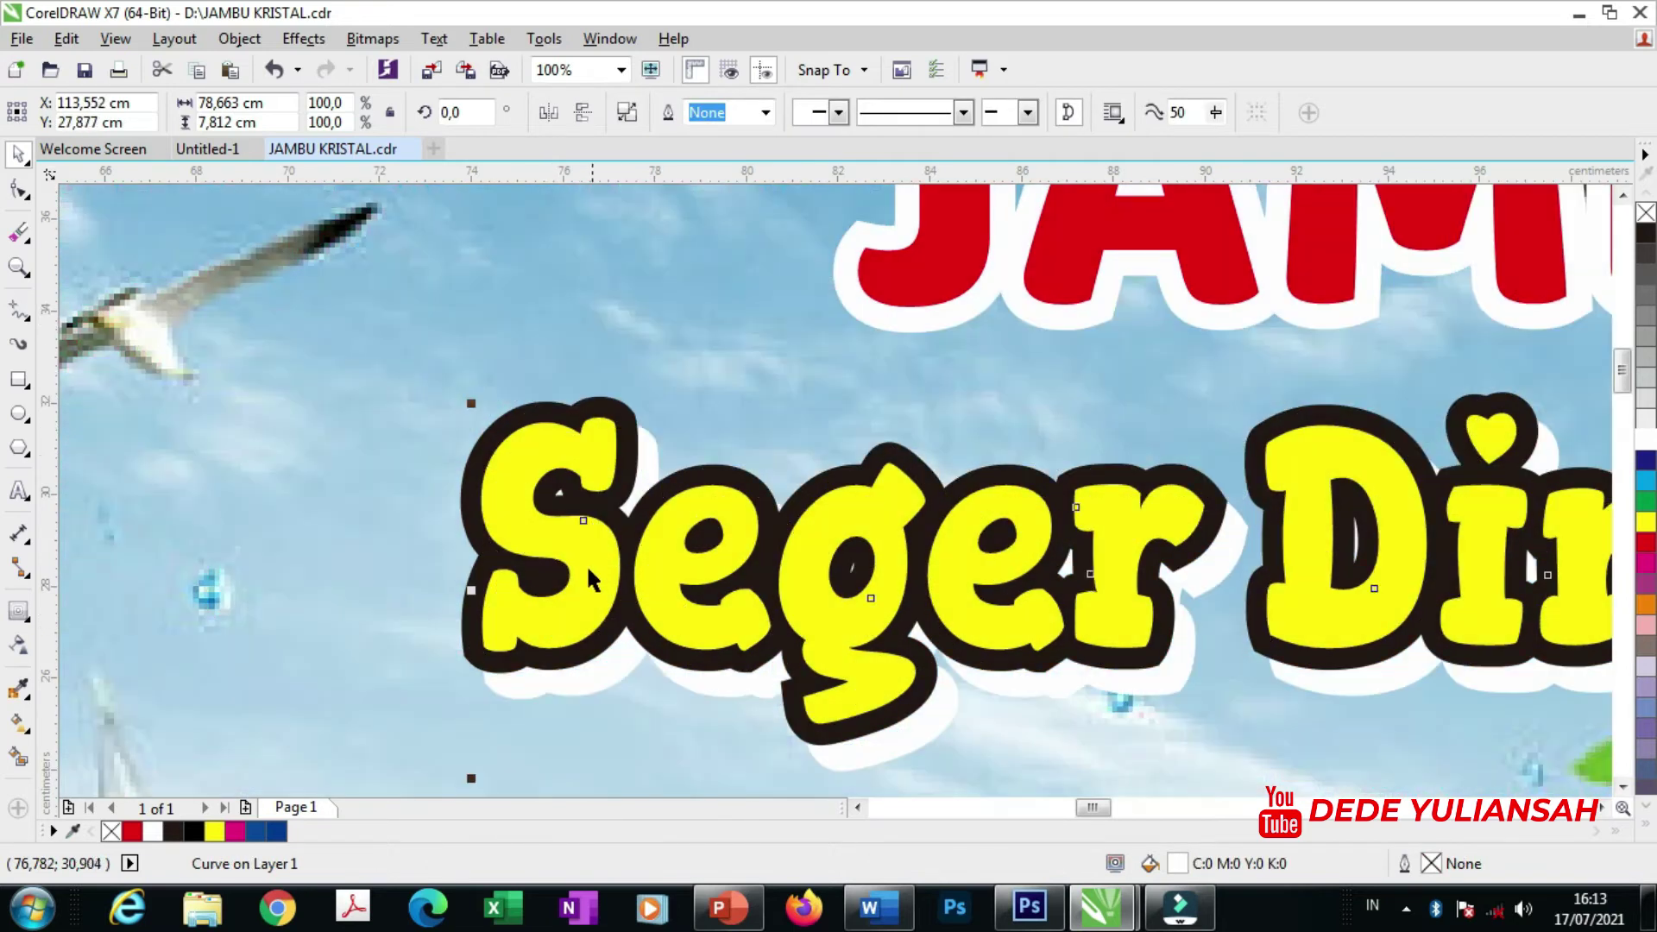
scroll(576, 696, up, 4)
drag(562, 641, 535, 603)
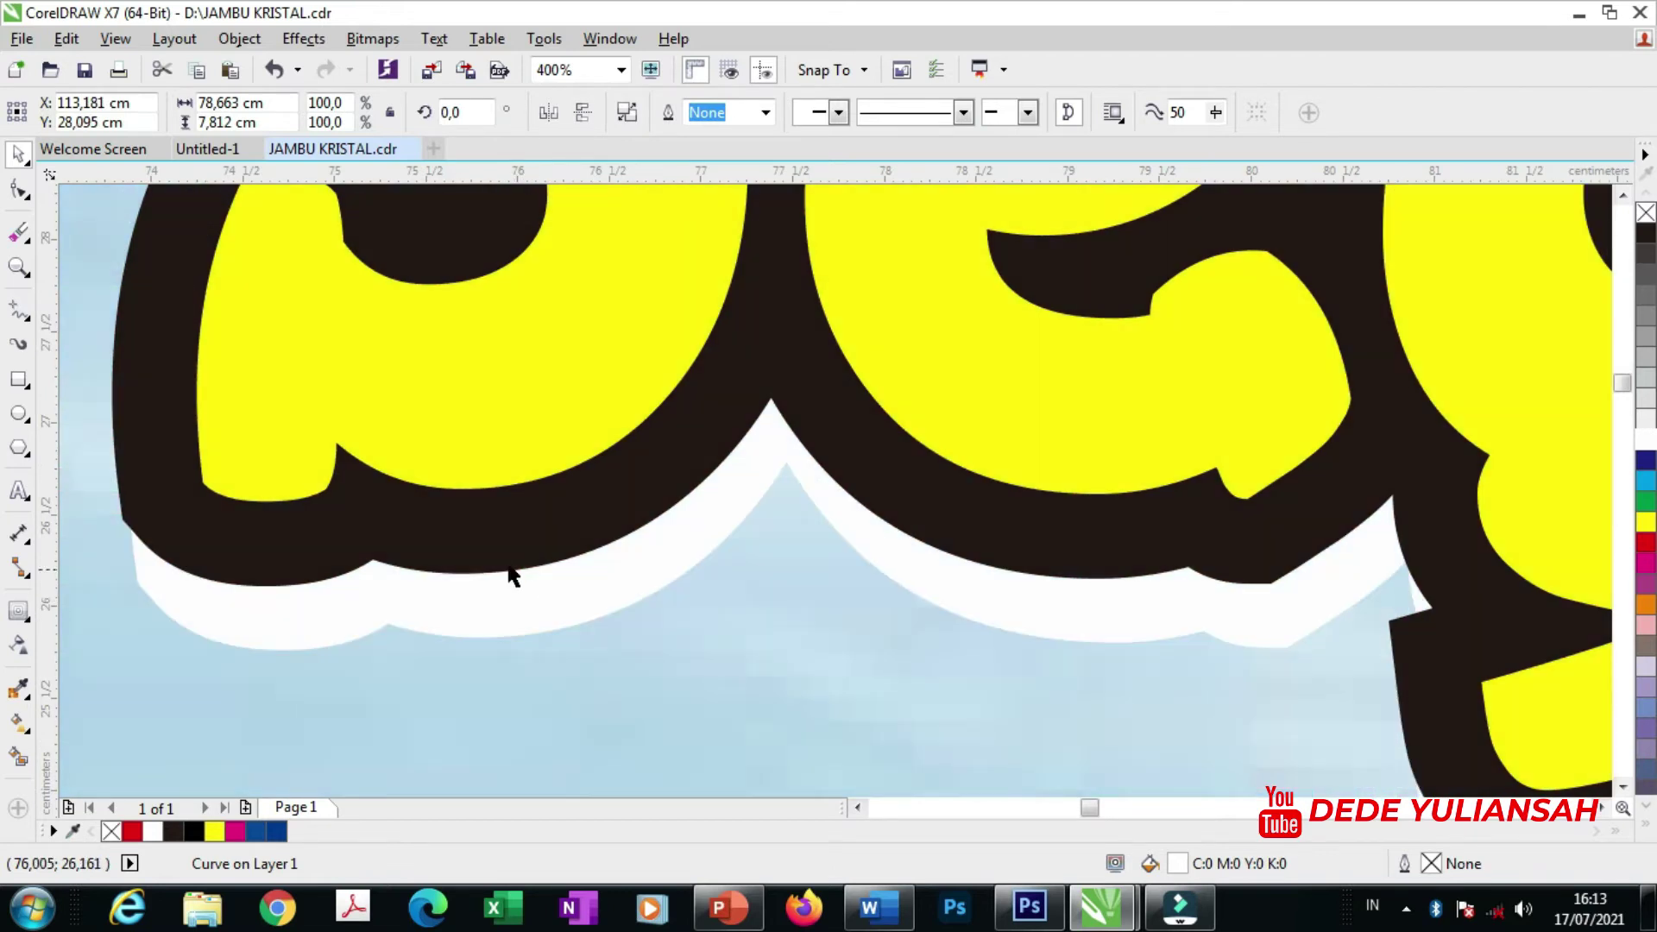
scroll(510, 573, down, 8)
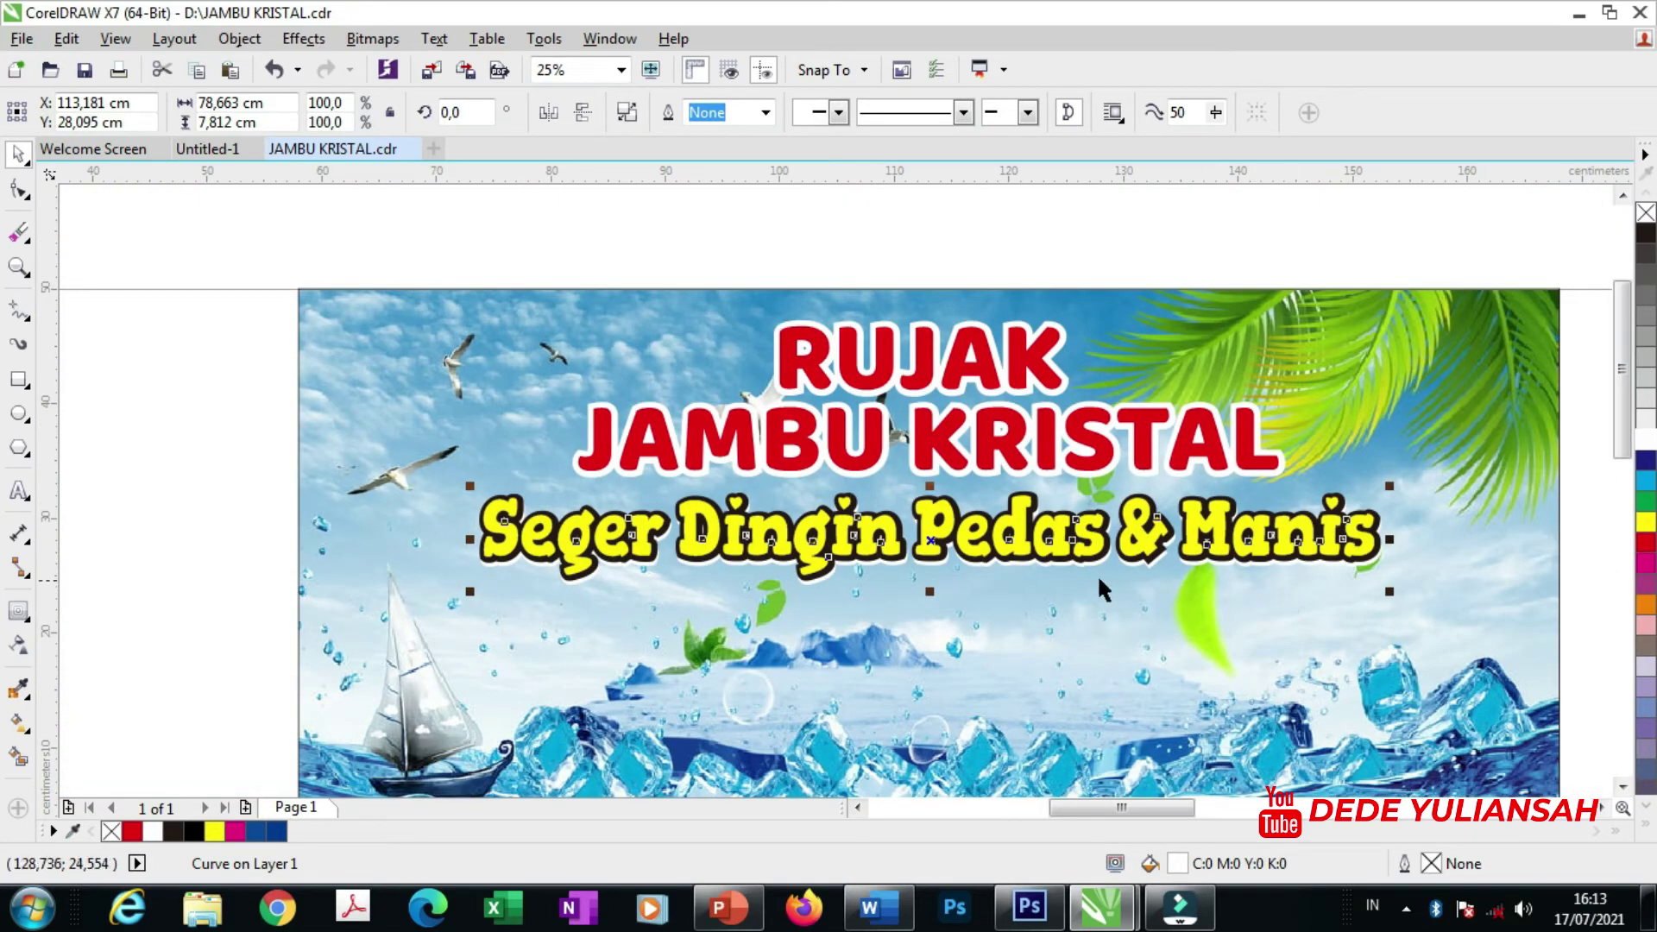
- Examine the finished tagline on the whole banner against the reference design
click(212, 457)
scroll(466, 481, down, 2)
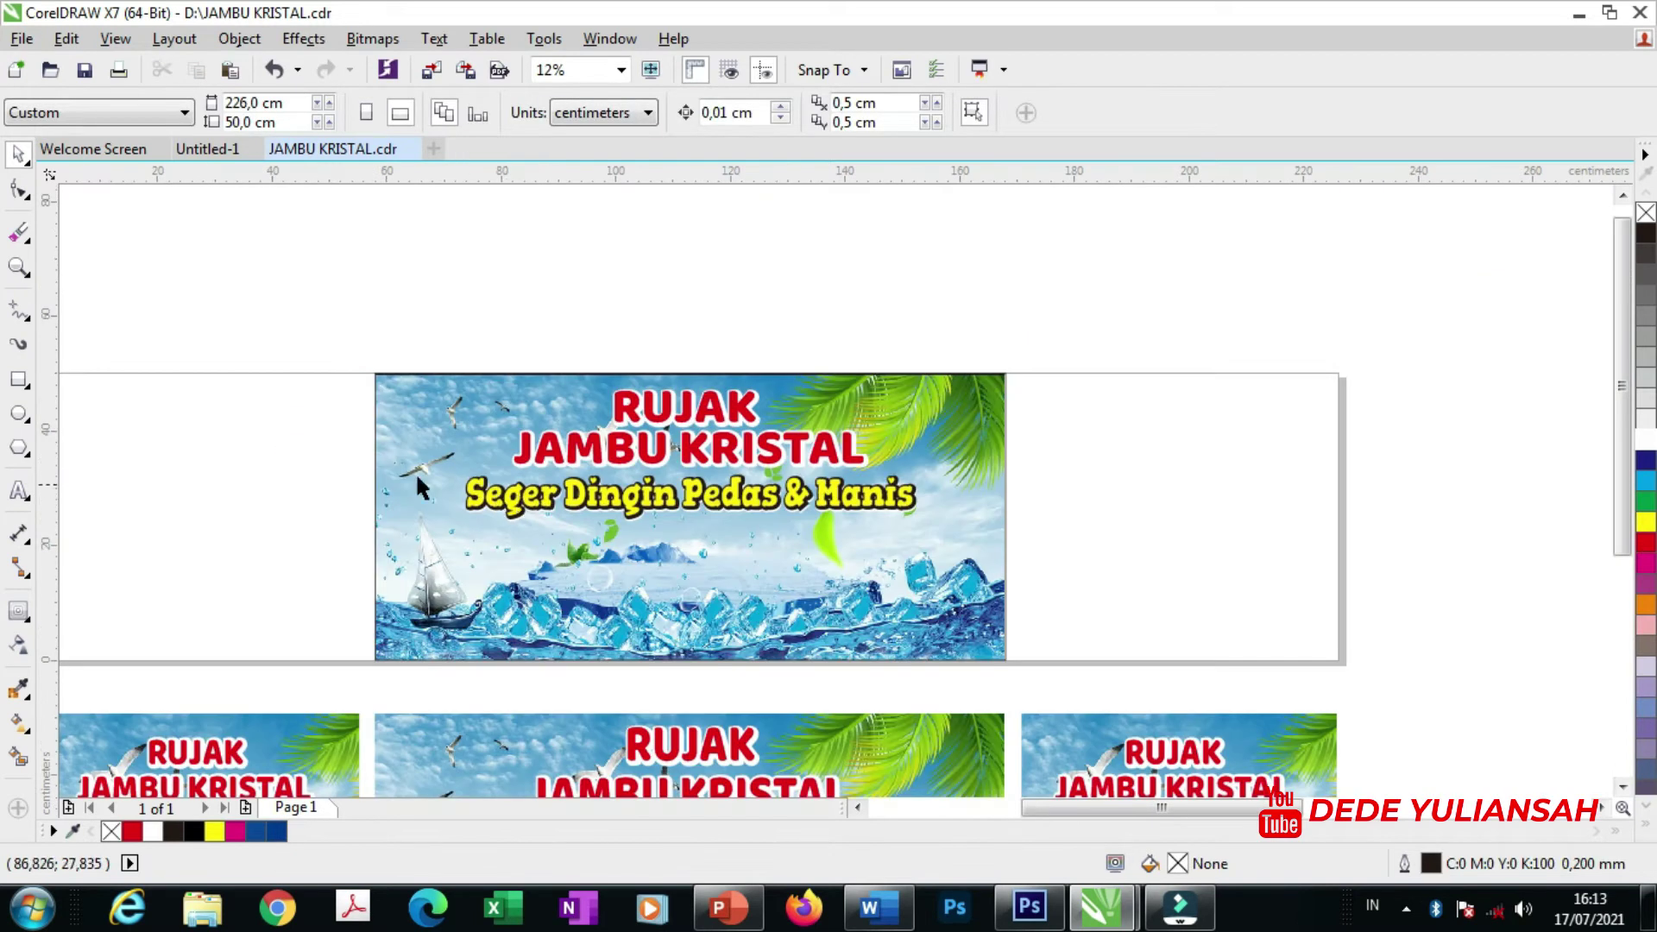
drag(290, 462, 934, 522)
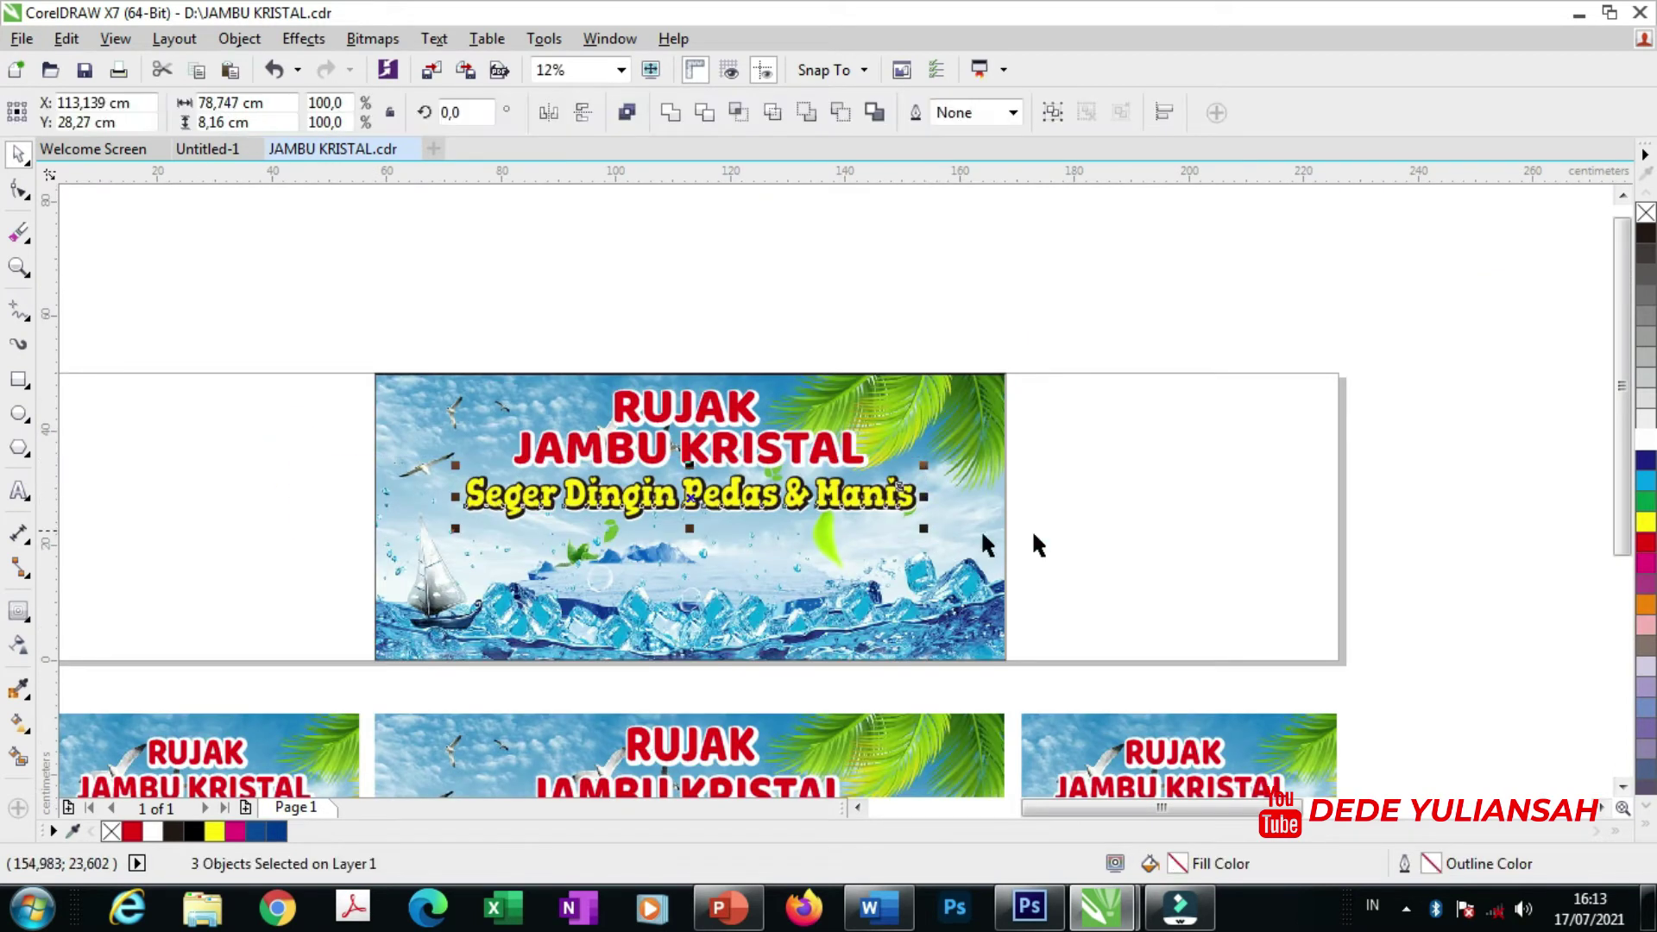
scroll(907, 473, down, 4)
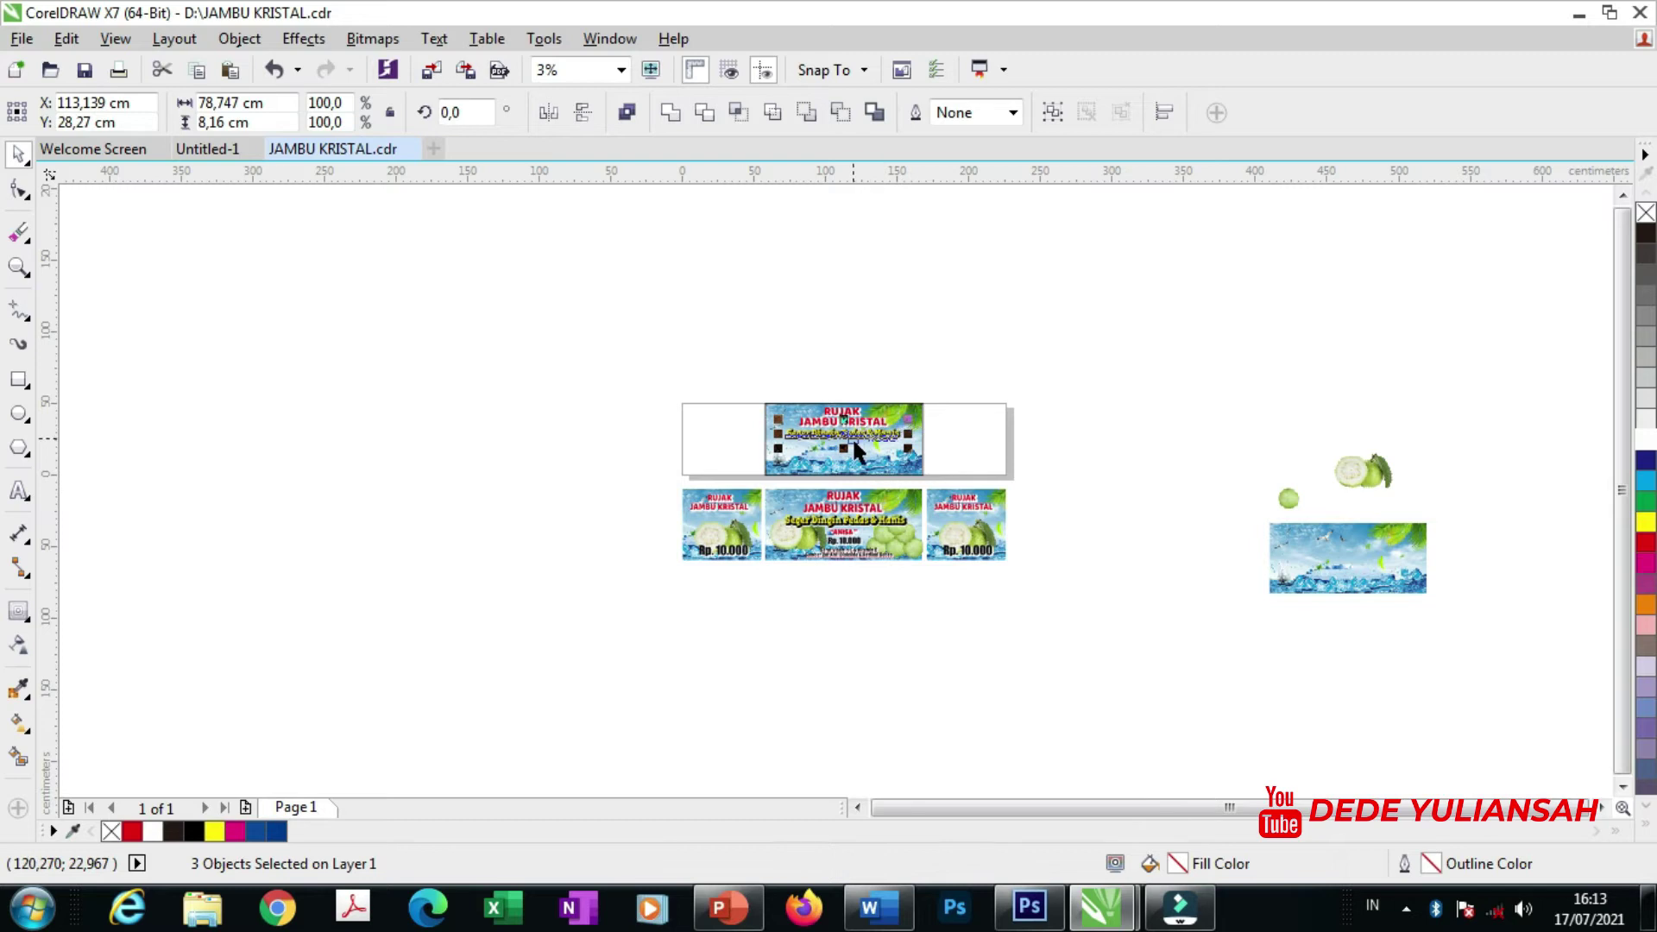
scroll(852, 437, up, 2)
click(1066, 426)
scroll(875, 440, up, 2)
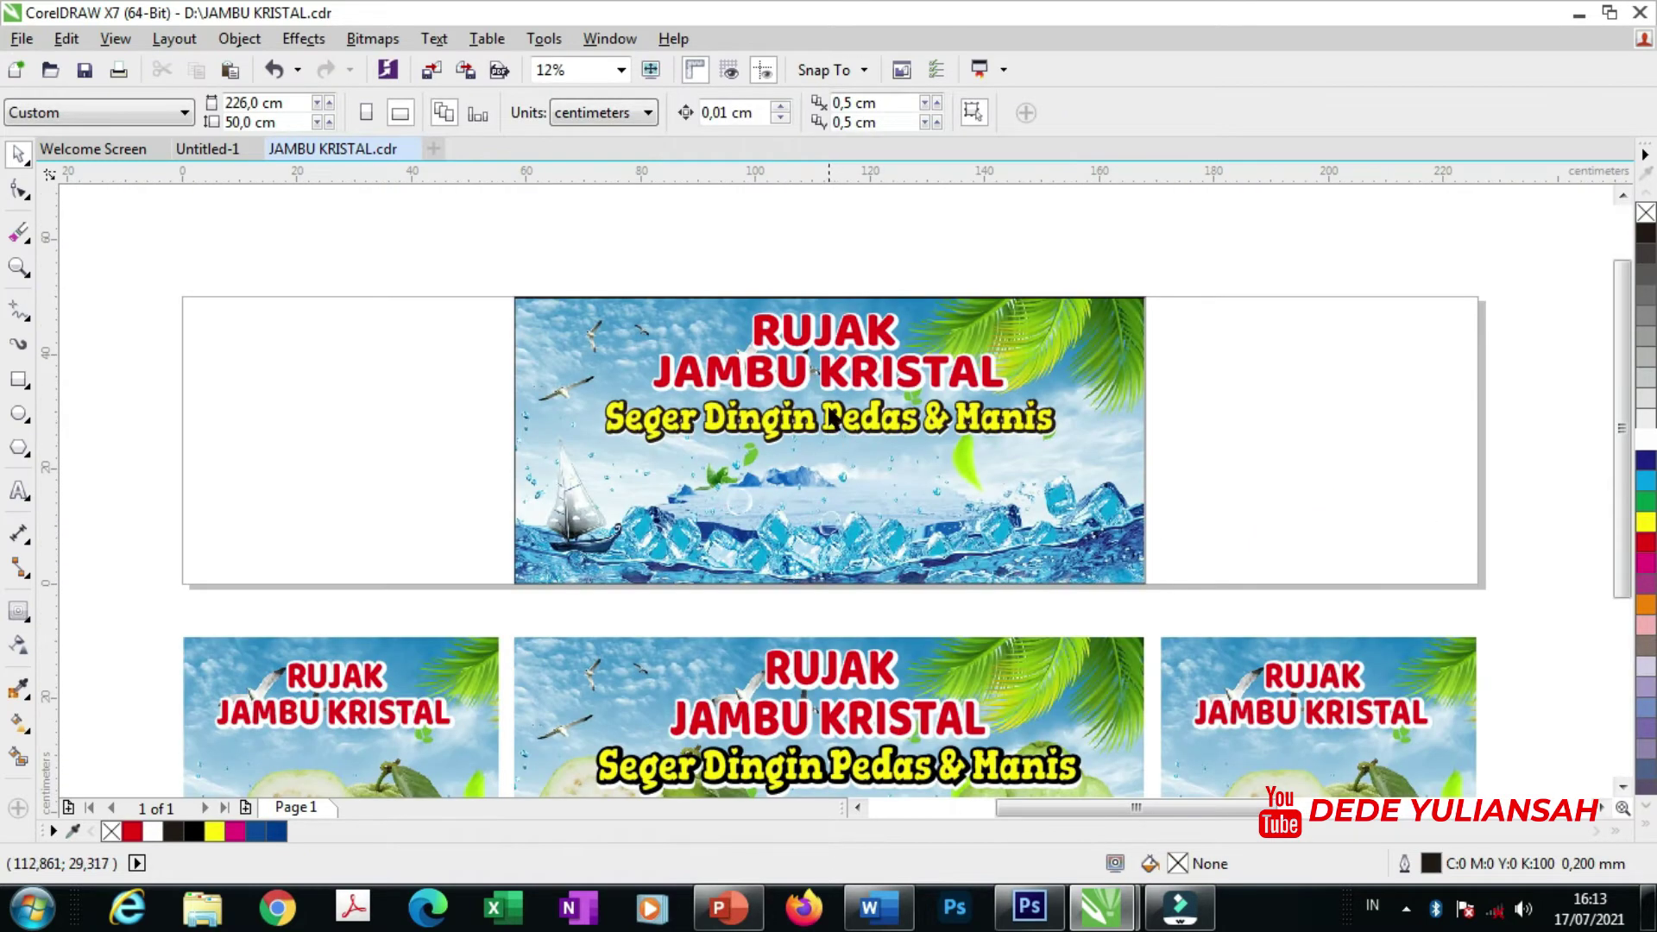
- Duplicate the RUJAK heading below the tagline, ungroup the copy and delete its white contour
drag(774, 336, 795, 456)
key(ctrl+u)
click(962, 509)
key(Delete)
scroll(824, 473, up, 2)
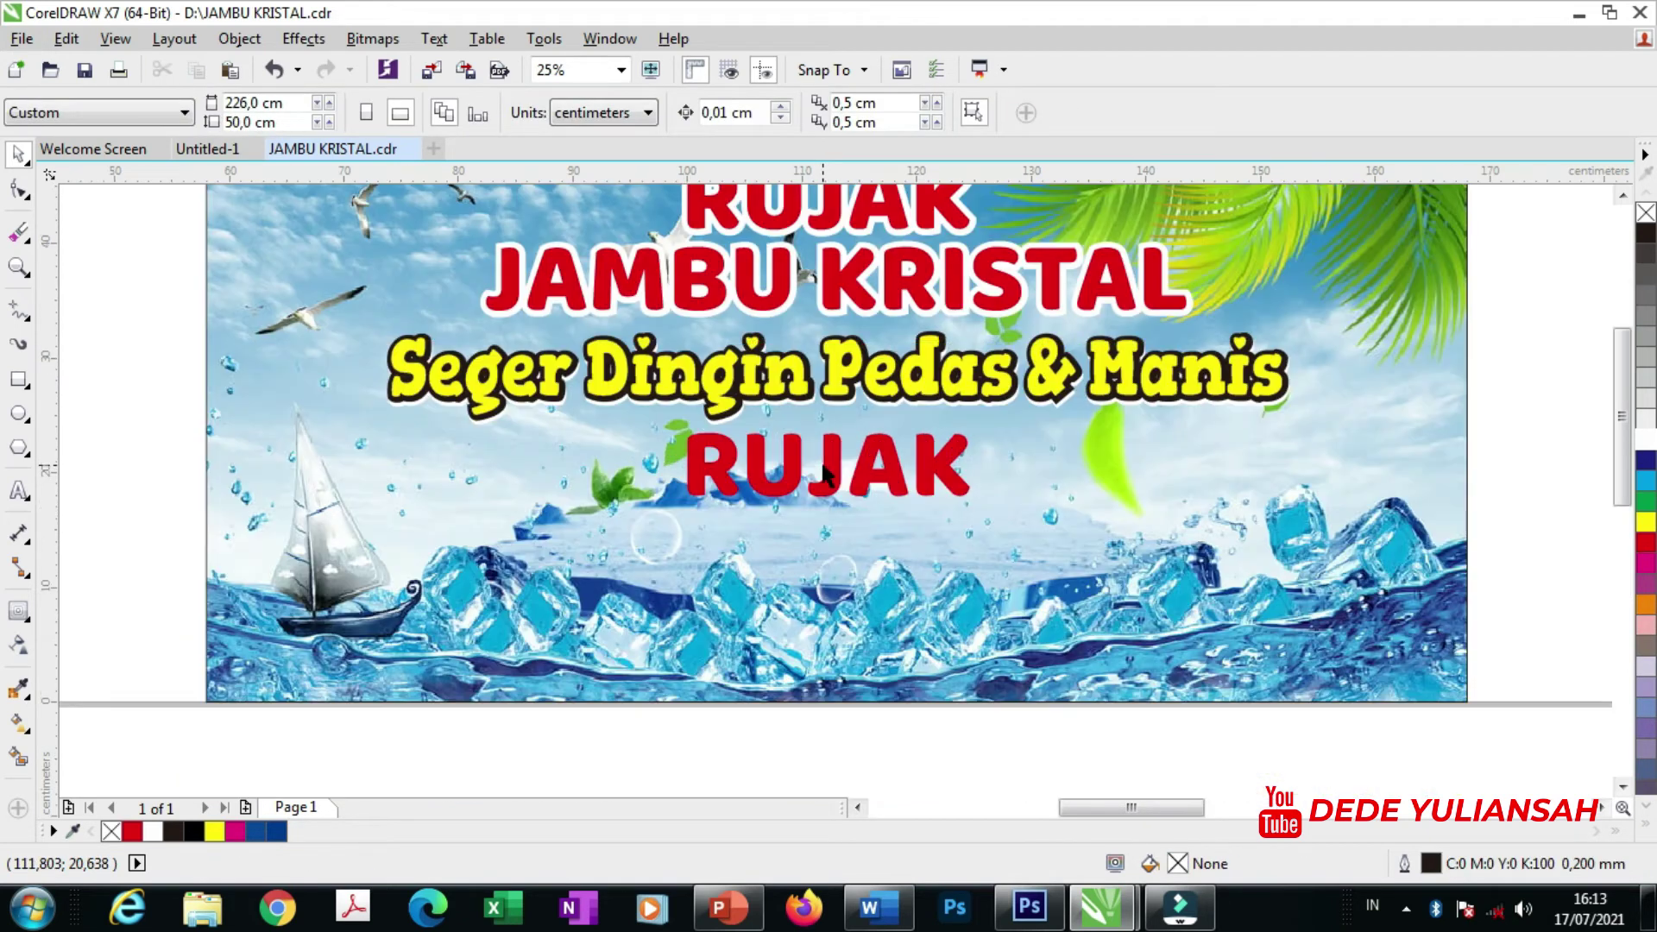
- Replace the copied RUJAK text with the stall name in capitals and double quotation marks, as on the reference banner
click(826, 466)
click(827, 466)
key(ctrl+a)
text(a)
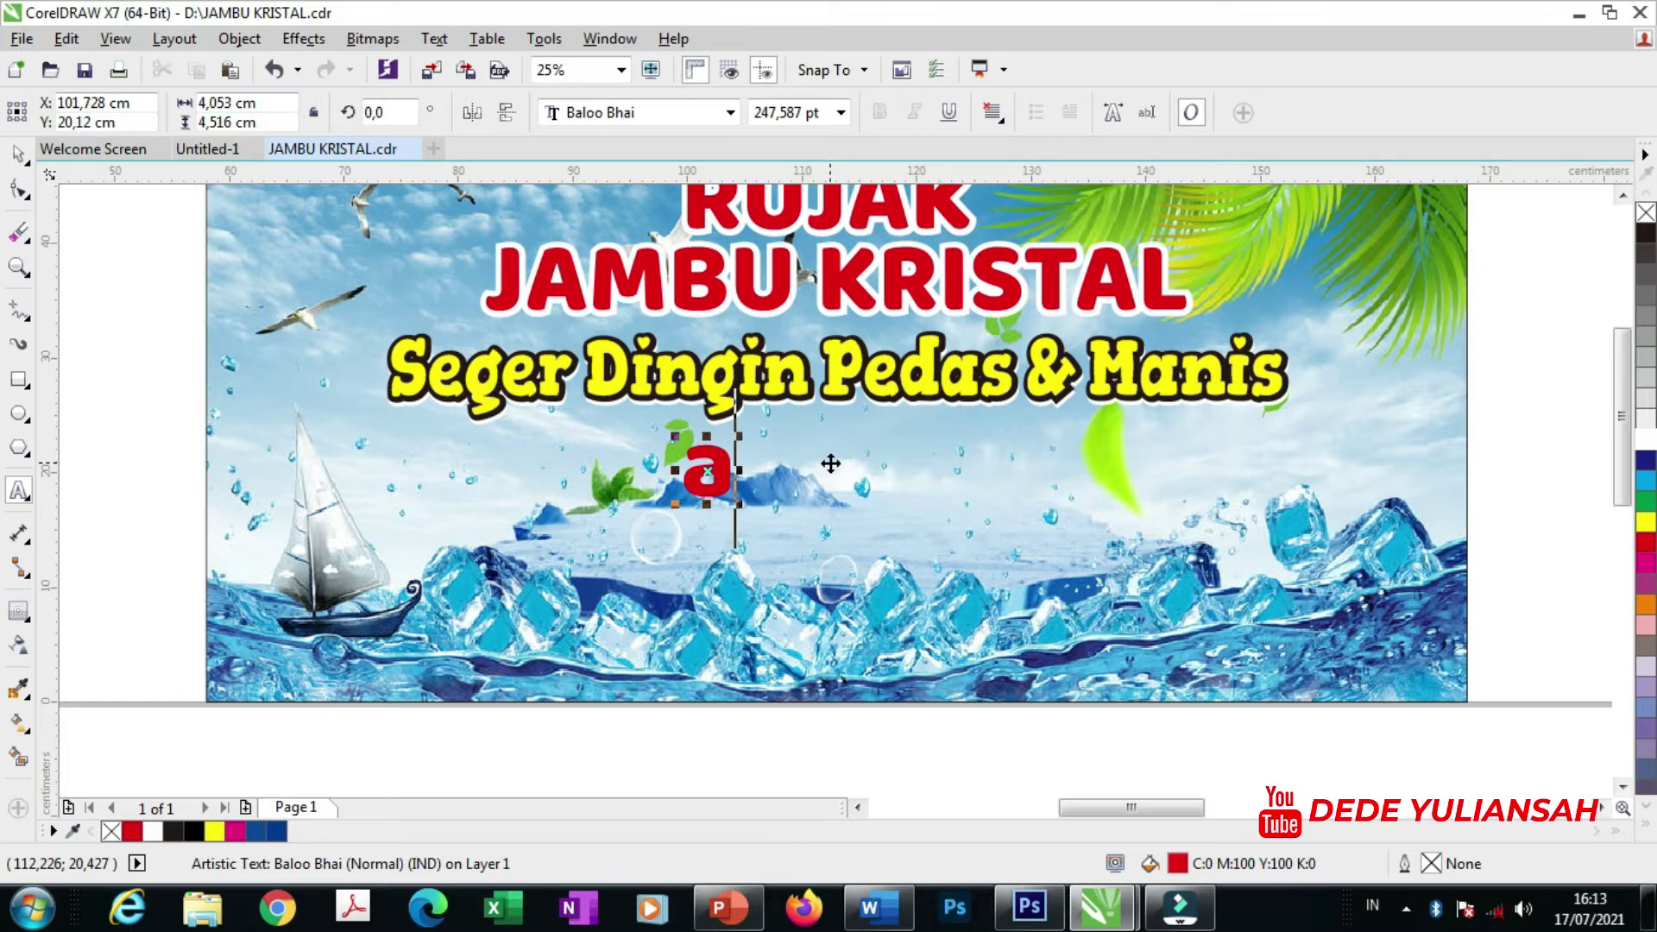
key(BackSpace)
text(Ai)
key(BackSpace)
text(n)
key(BackSpace)
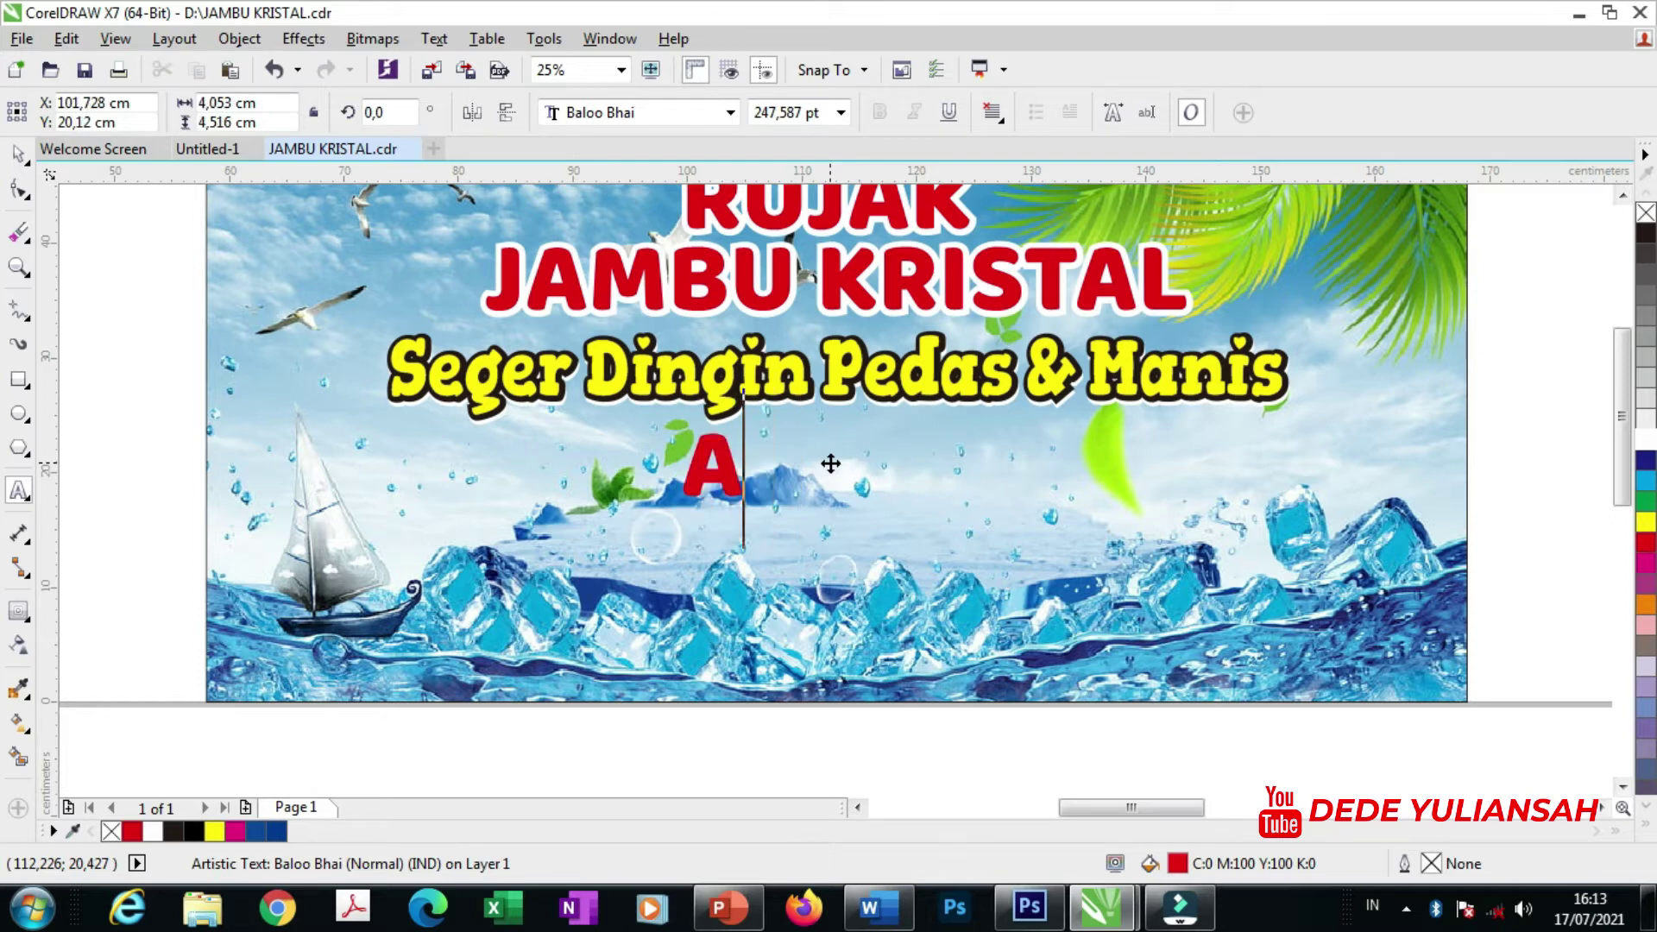
key(Caps_Lock)
text(NIS)
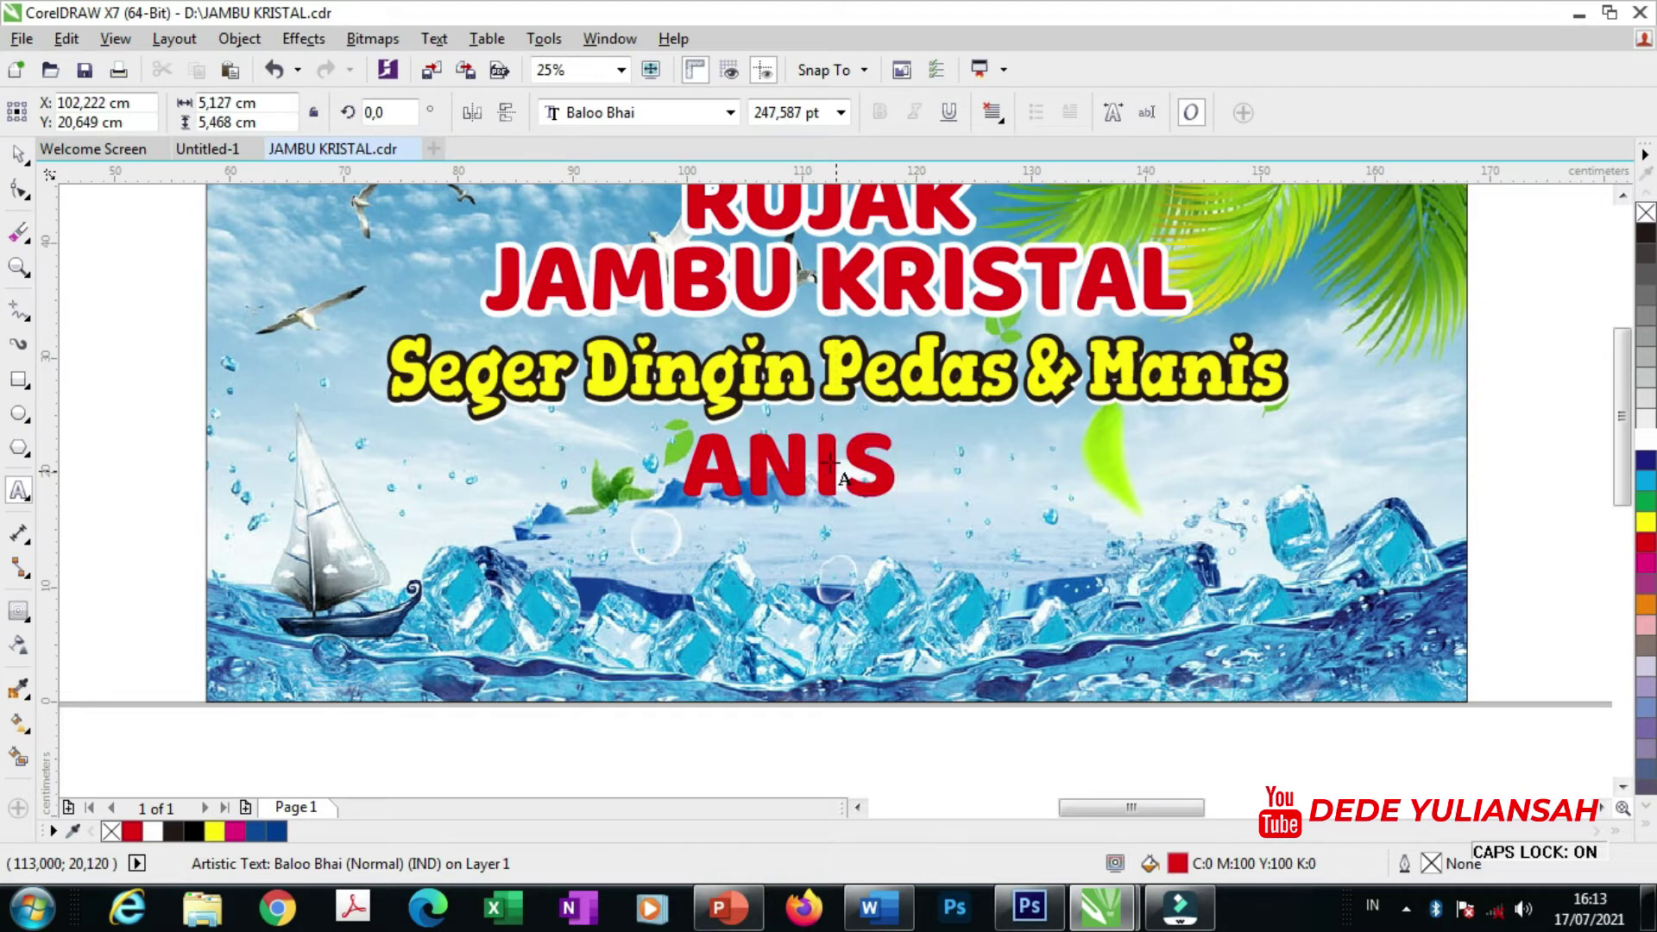
text(A")
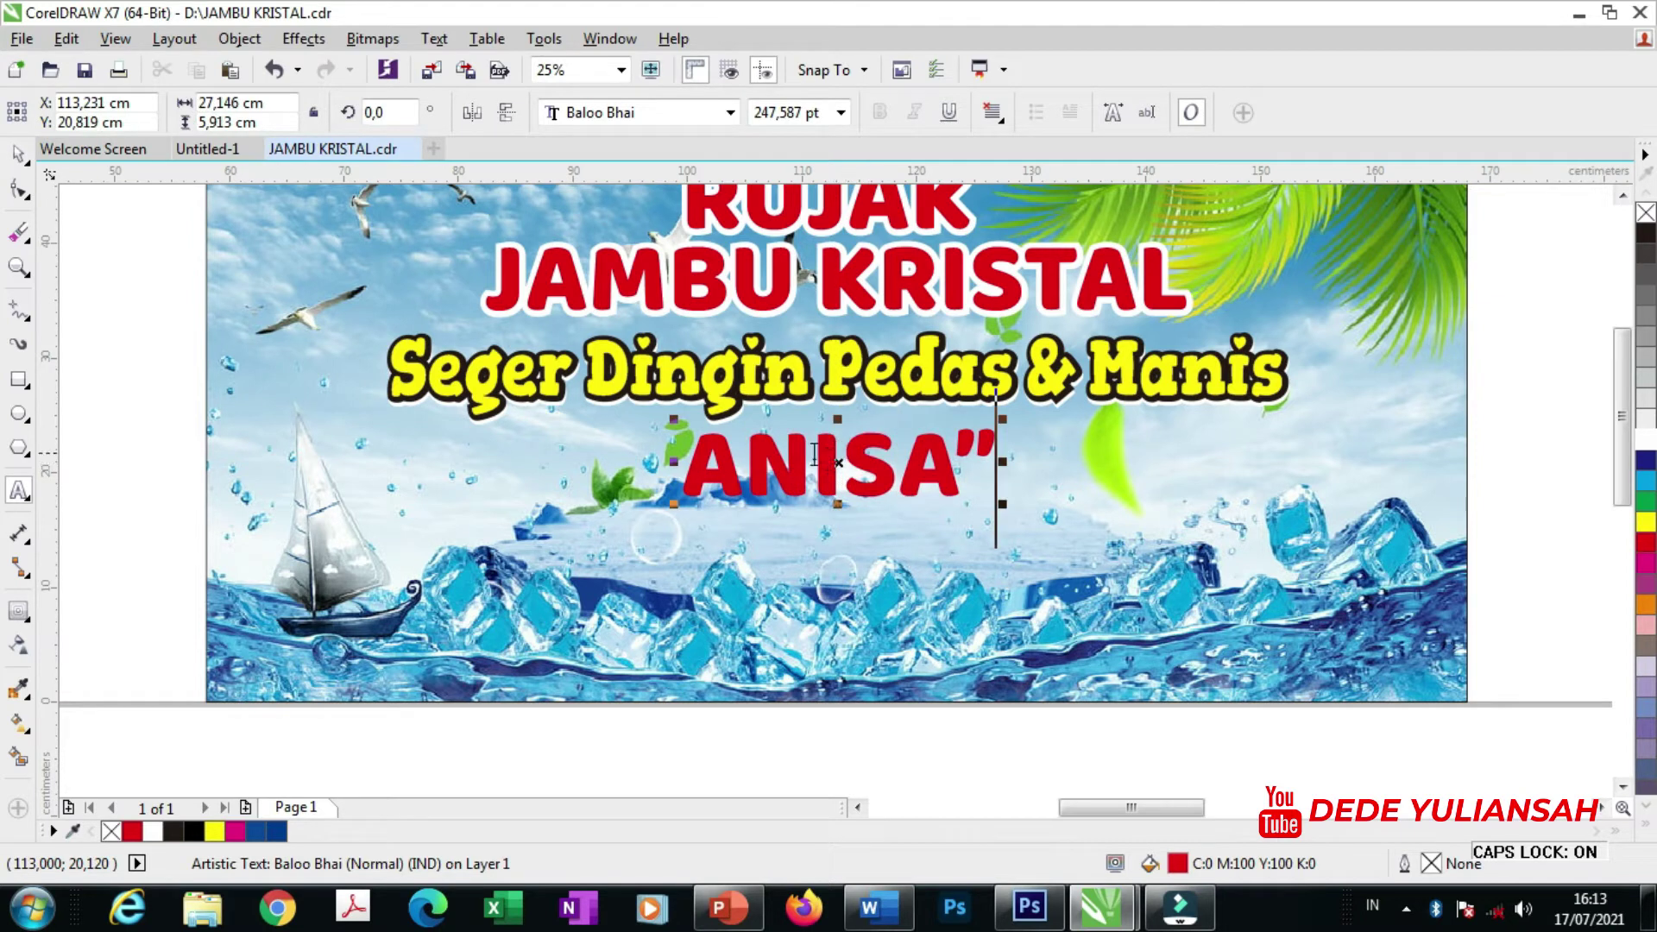
click(690, 447)
text(:)
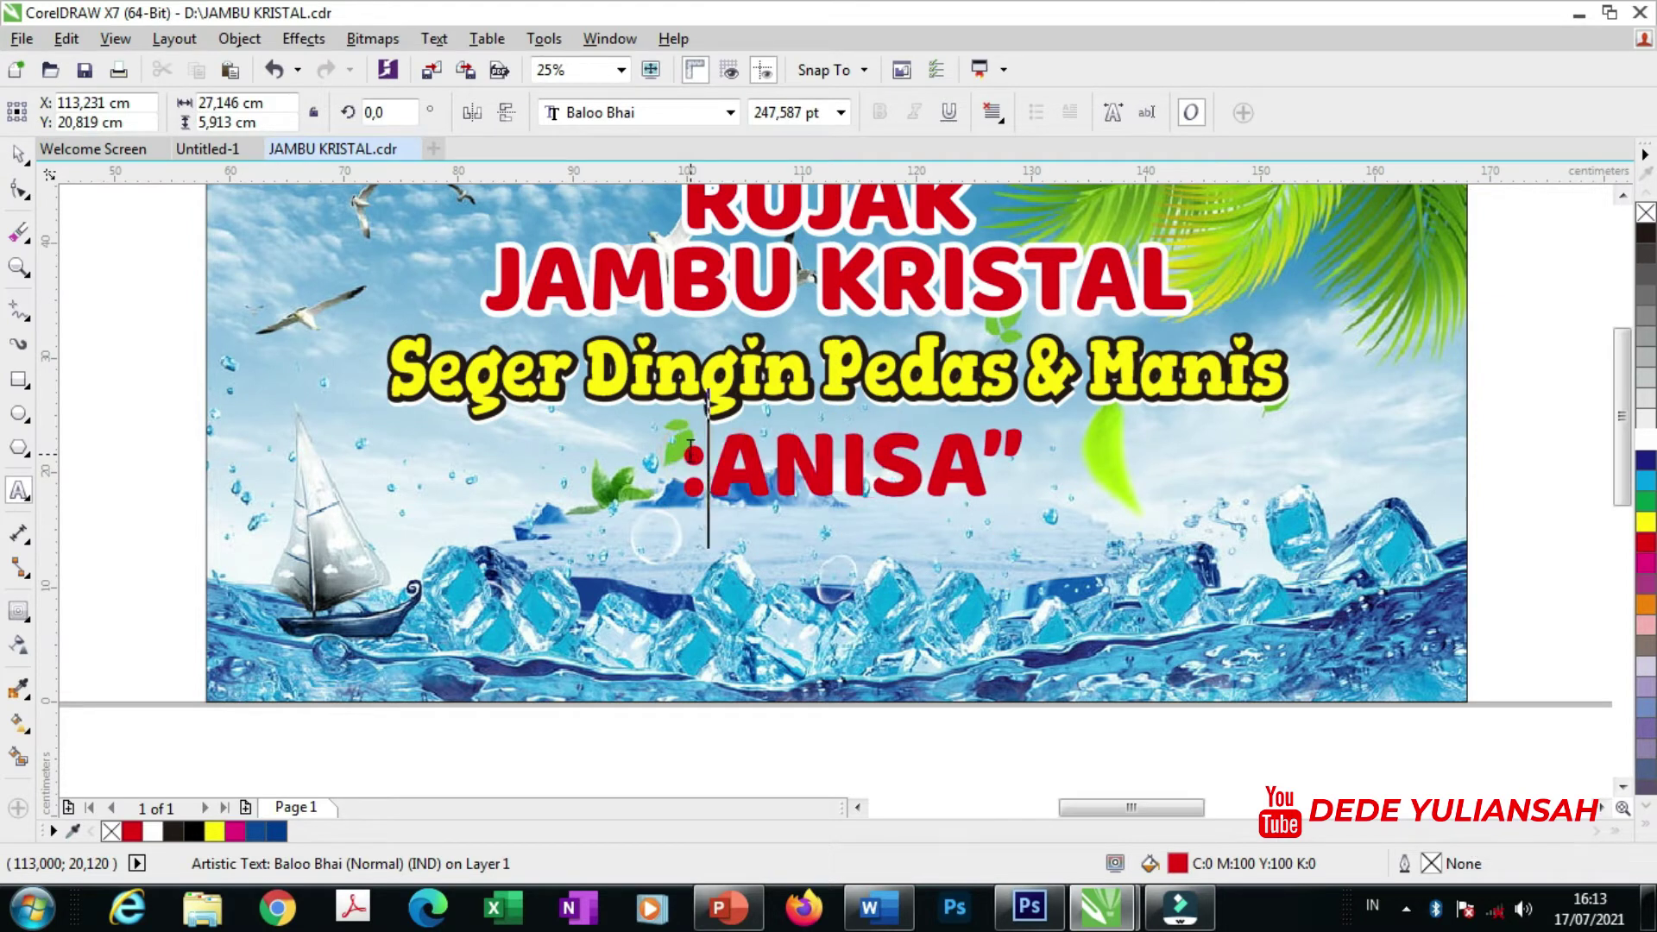
key(BackSpace)
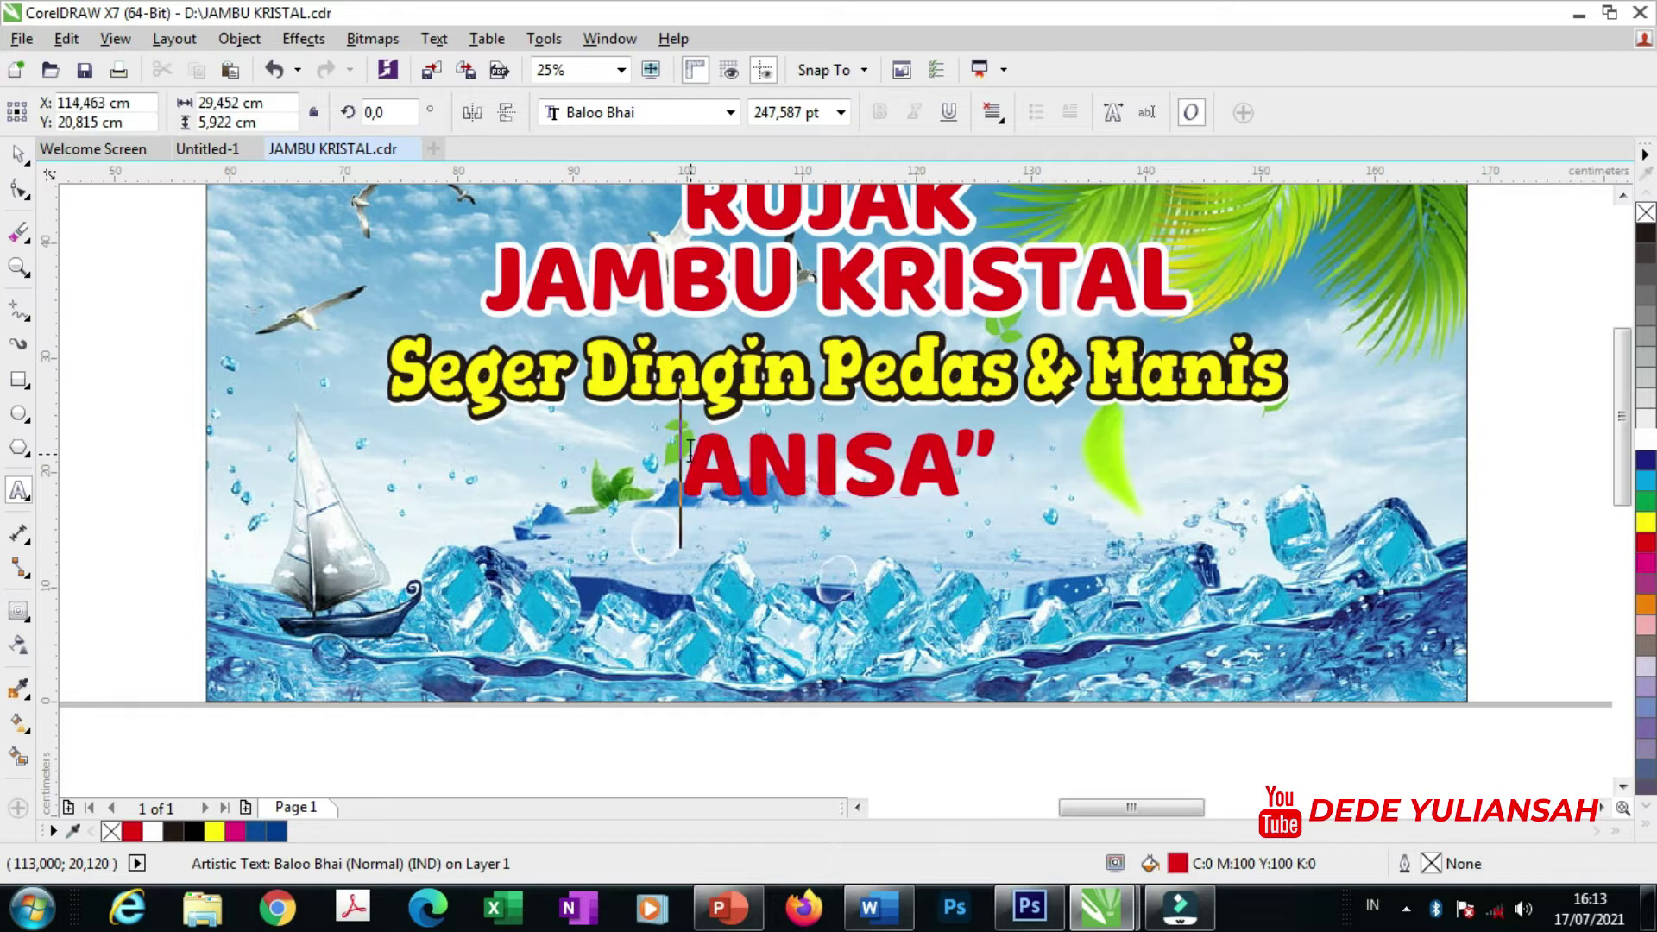
text(")
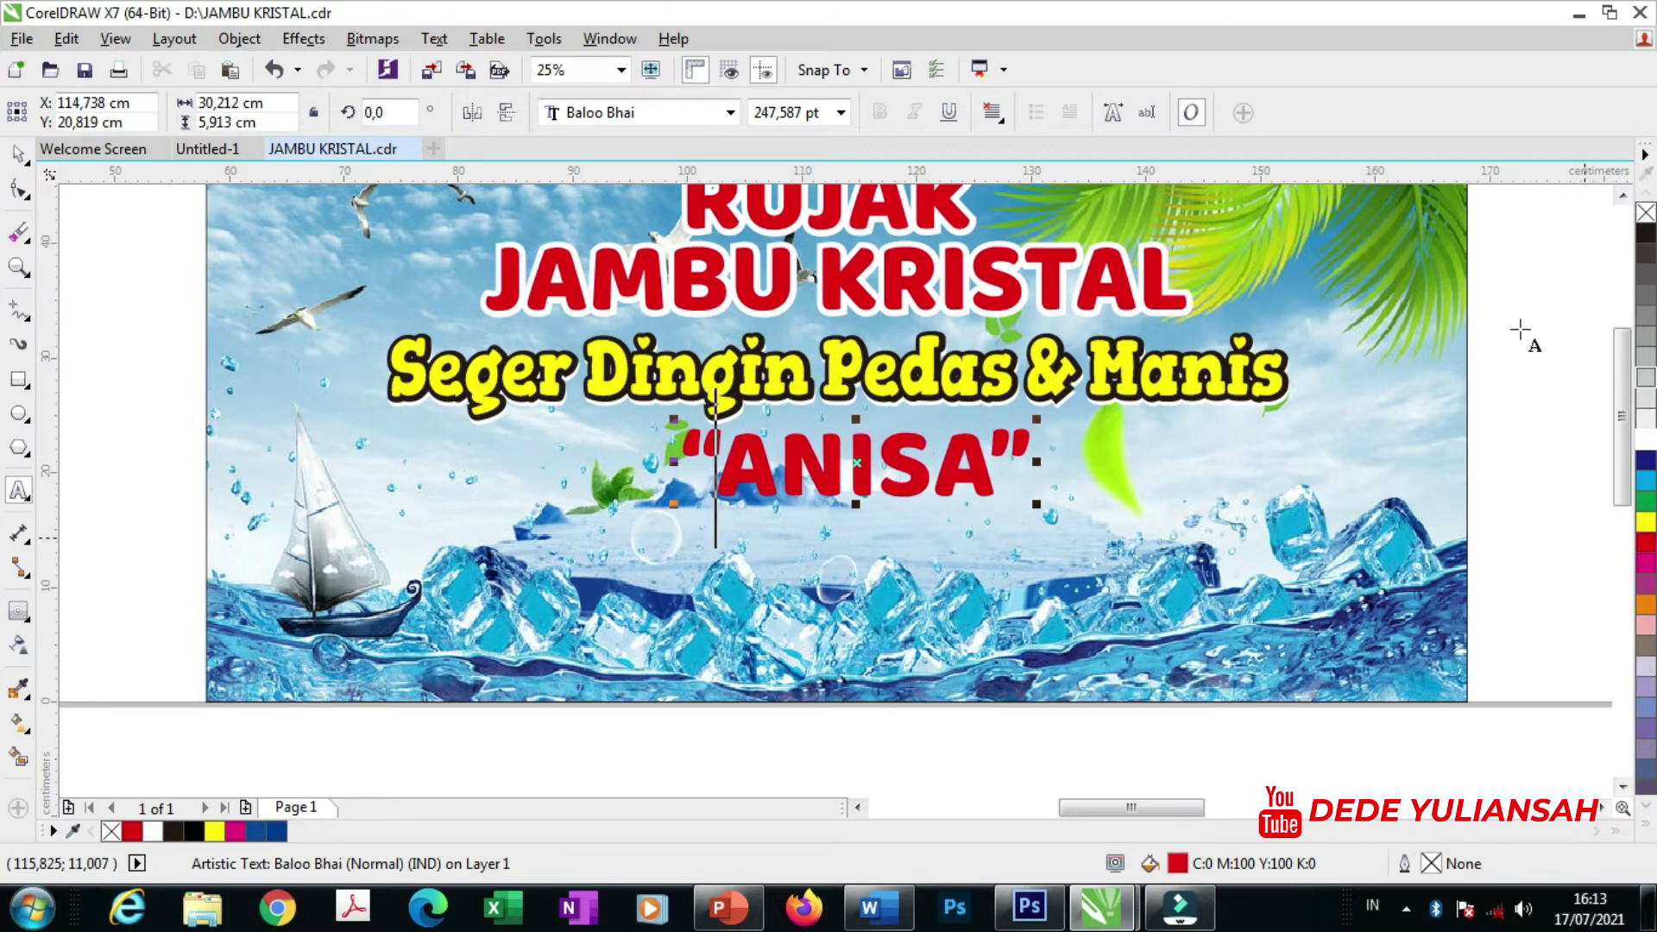
- Move the quoted stall name slightly lower beneath the tagline, centering it at about X 114,5 and Y 19,7 cm
click(20, 154)
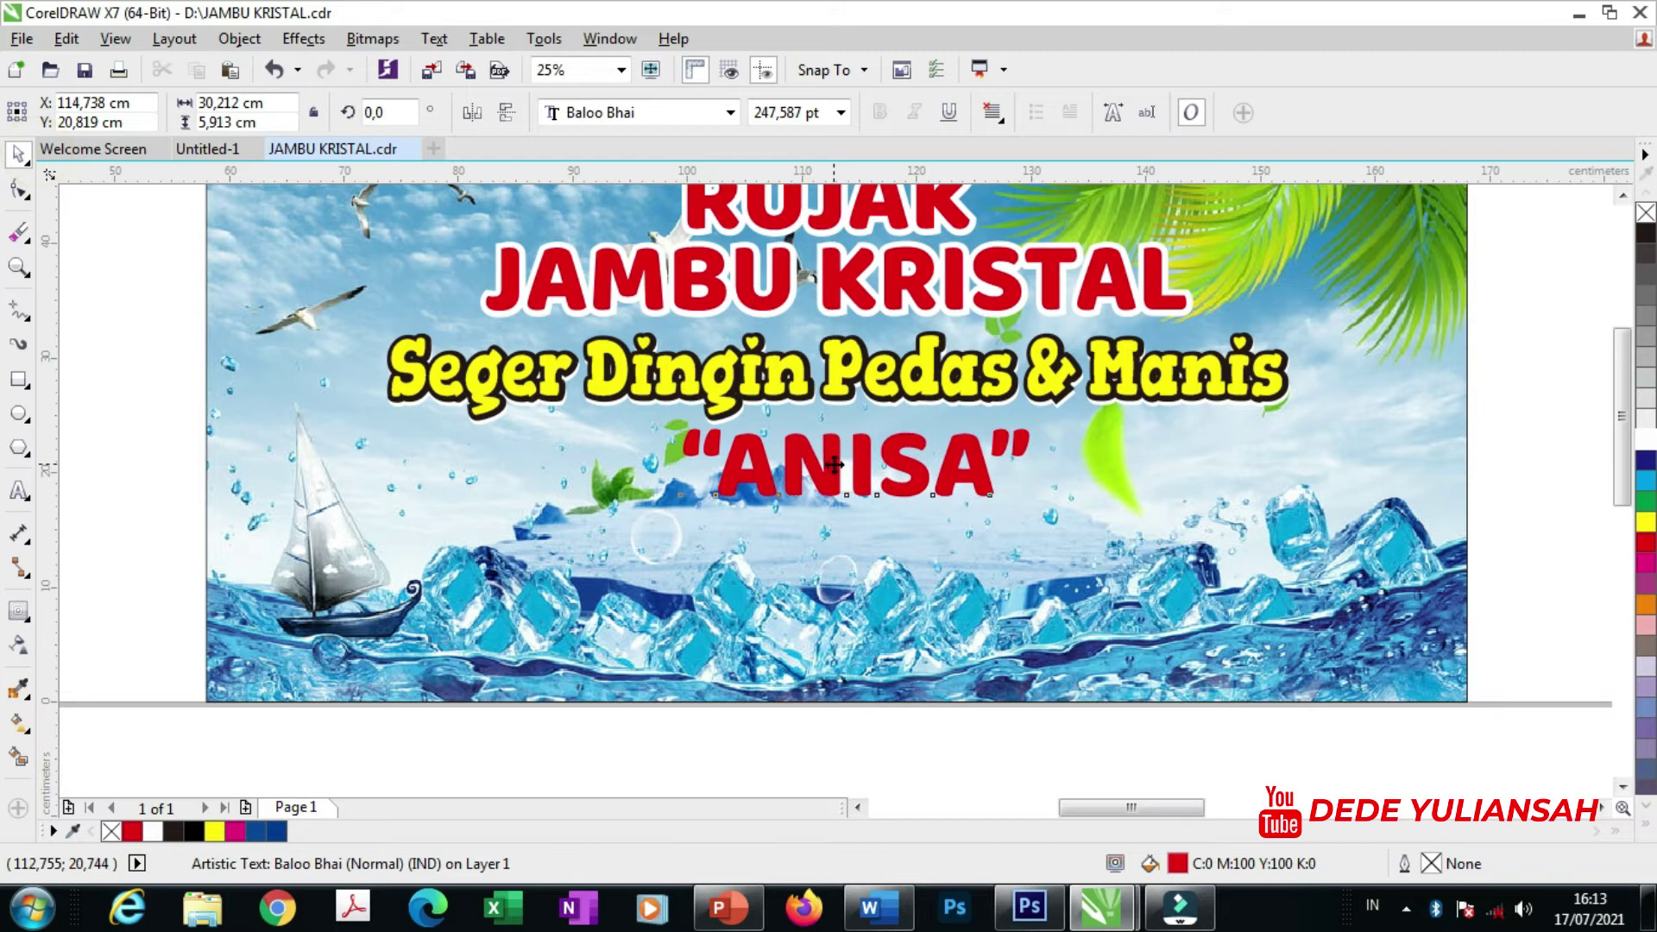
drag(834, 464, 832, 476)
scroll(864, 474, down, 3)
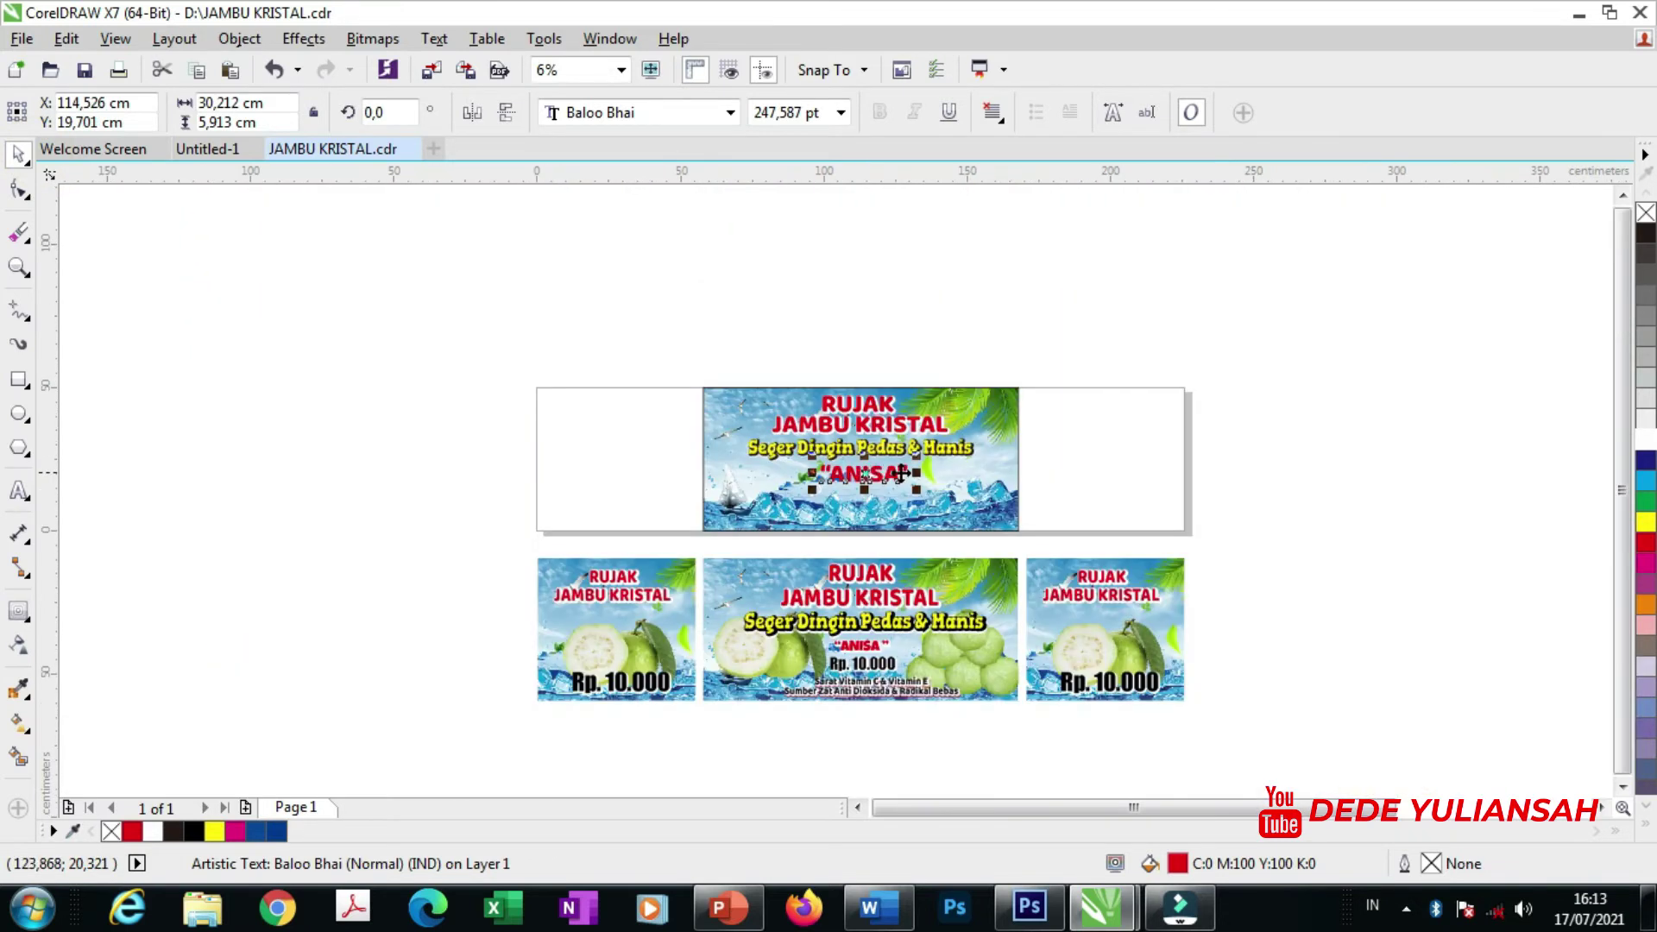
- Shrink the quoted stall name to about 26,1 cm wide and give it an outside contour filled white
scroll(901, 473, up, 4)
drag(950, 565, 901, 552)
click(18, 613)
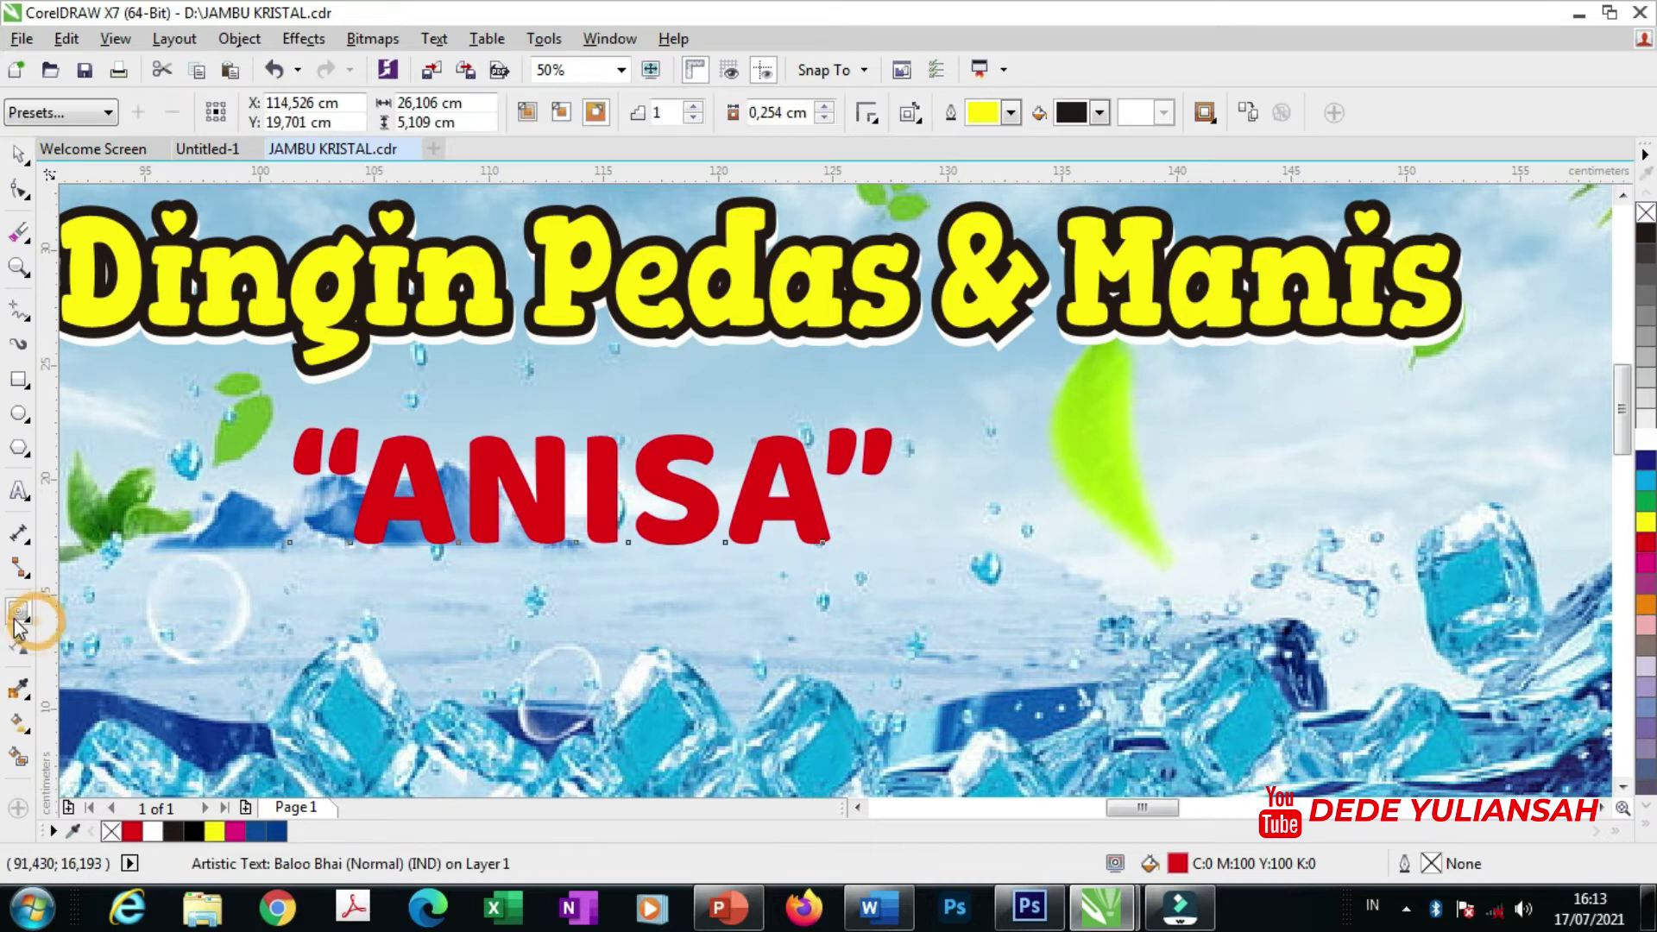
click(1101, 113)
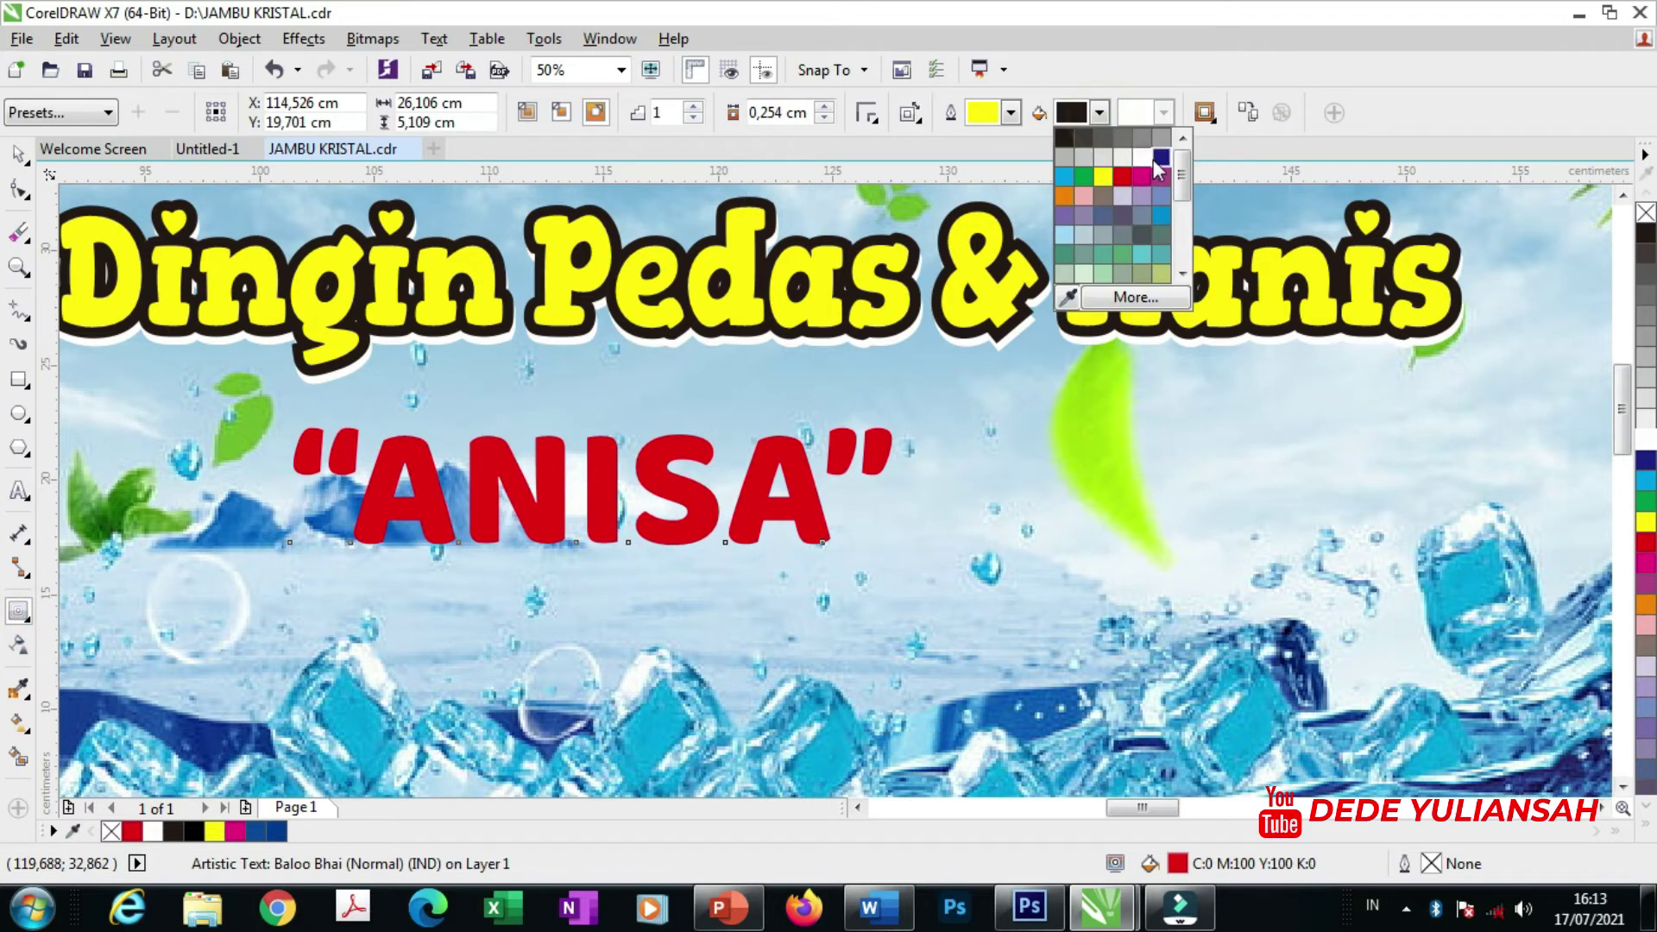
click(1160, 156)
click(1099, 113)
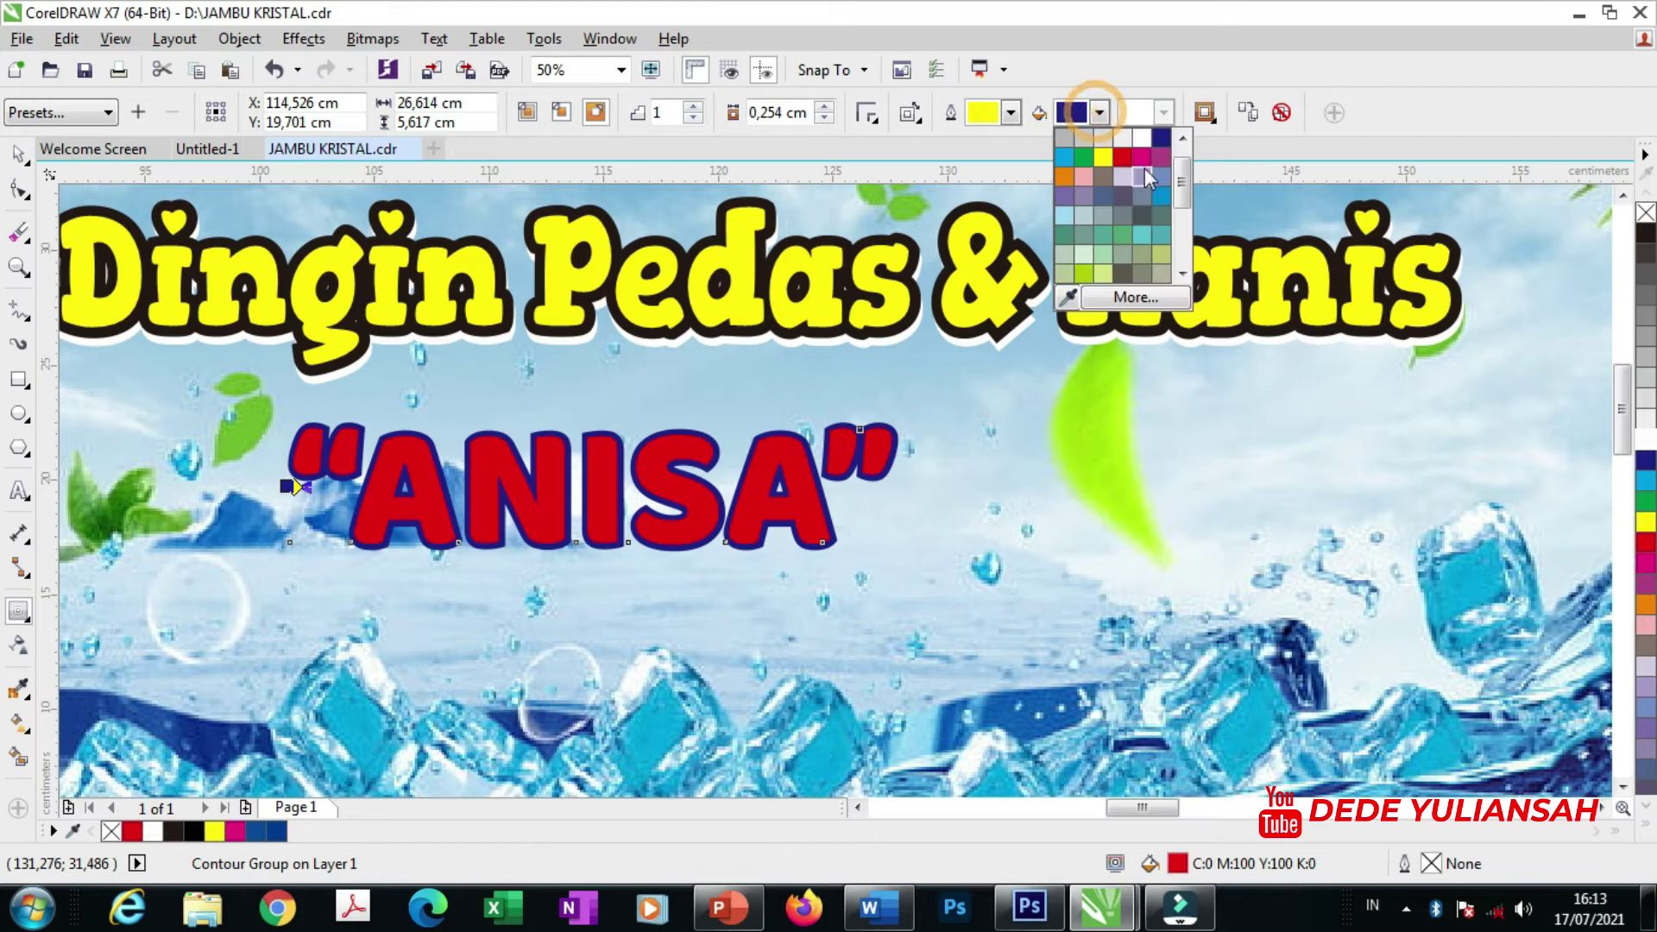
click(1141, 145)
- Widen the white contour around the quoted stall name to an offset of about 0,439 cm
scroll(261, 501, up, 2)
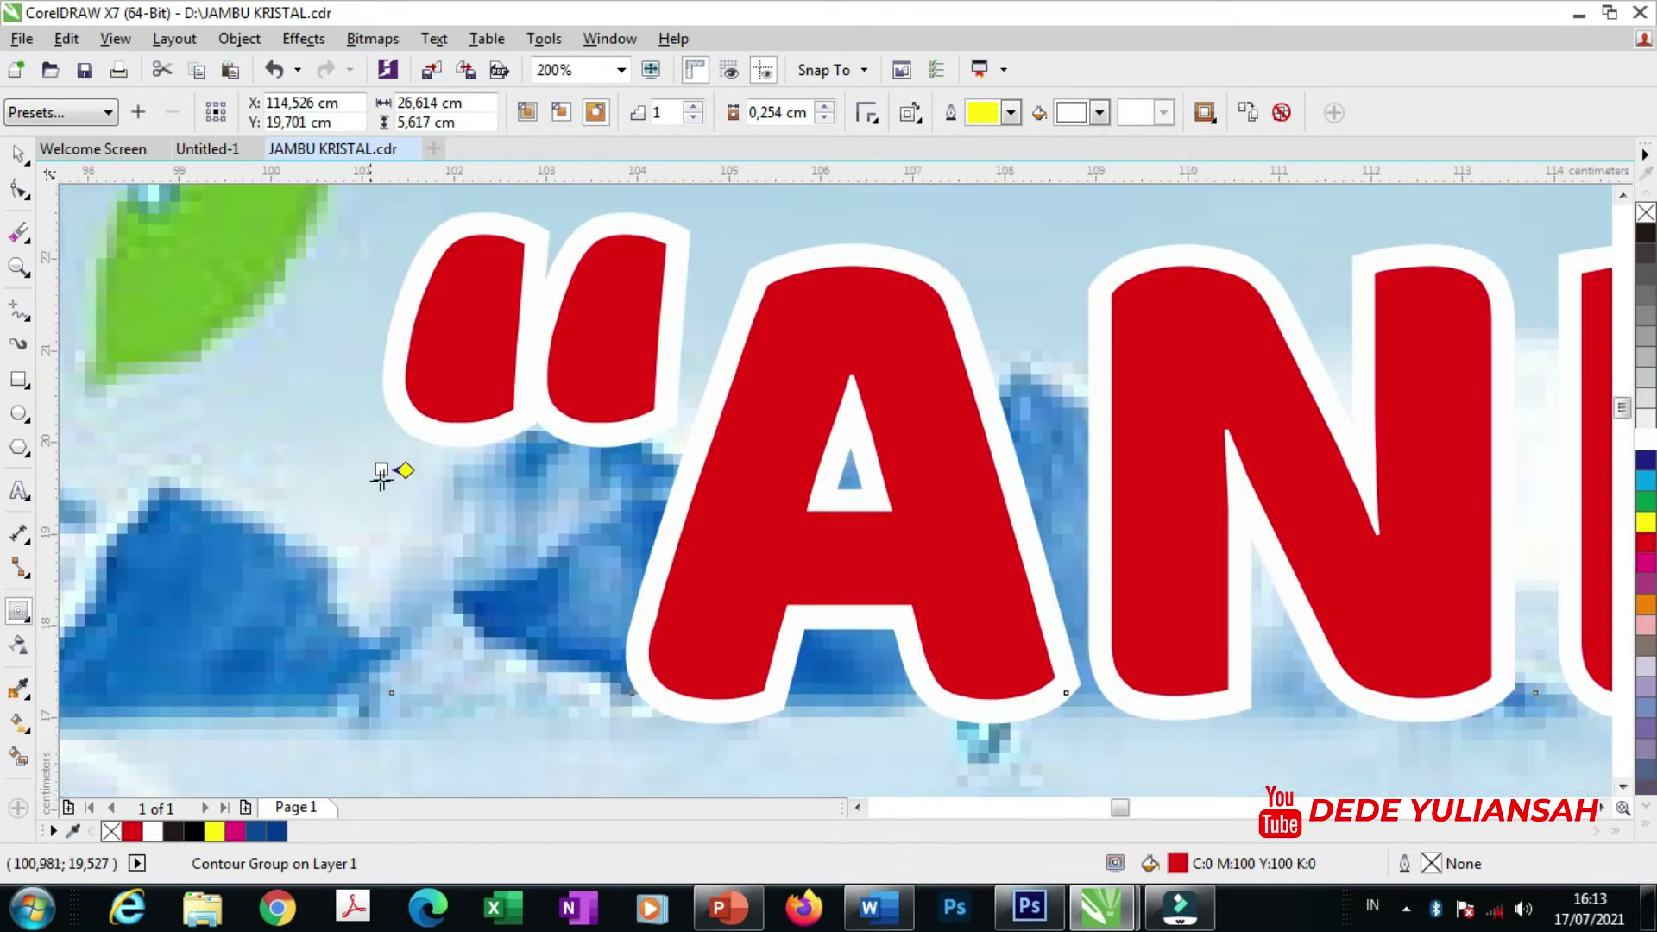
drag(380, 471, 370, 467)
scroll(653, 404, down, 3)
scroll(653, 404, down, 4)
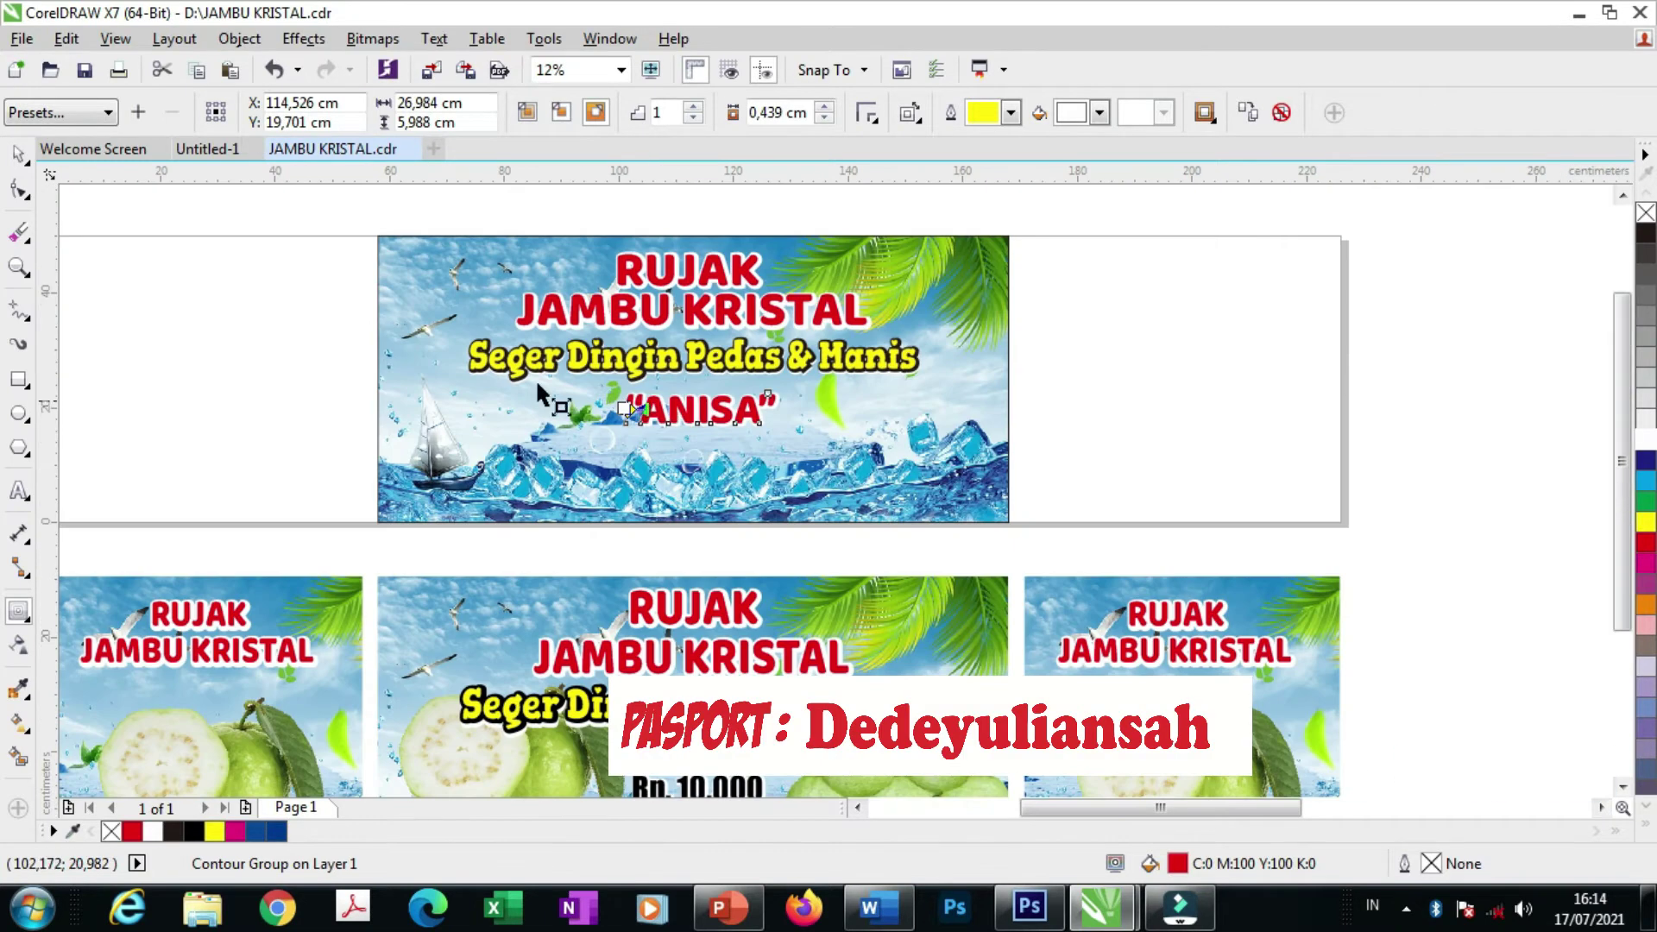
click(140, 185)
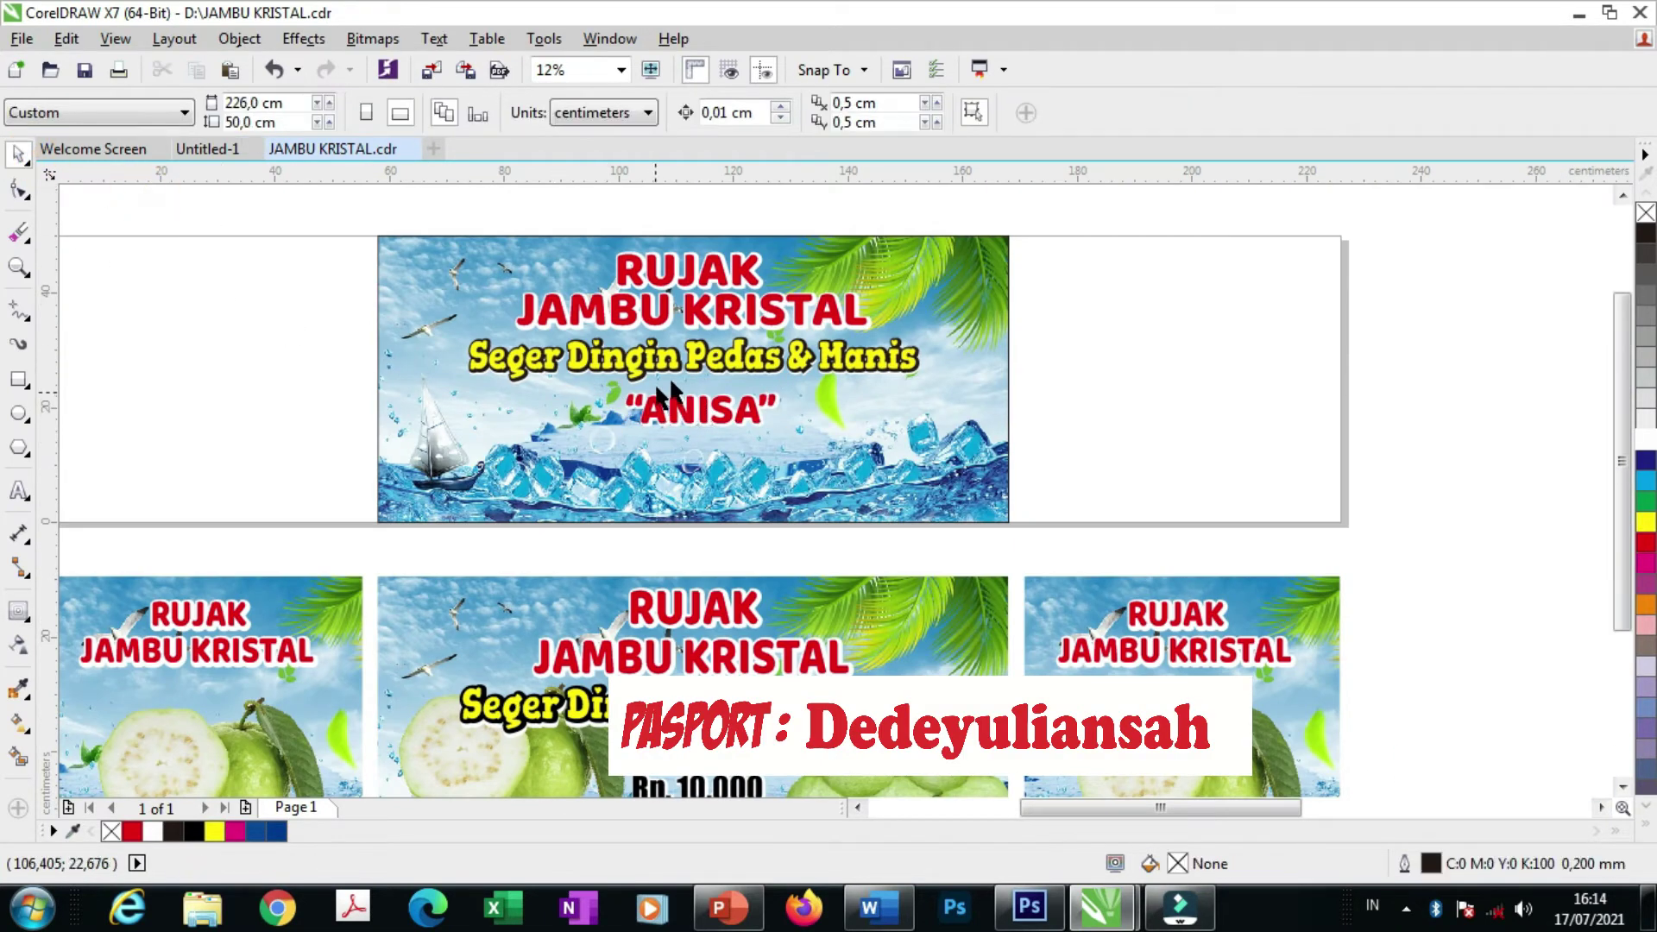
- Duplicate the stall name's text directly below it without the contour and replace the copy's wording with "Rp. 1.000"
scroll(708, 411, down, 2)
scroll(690, 368, up, 6)
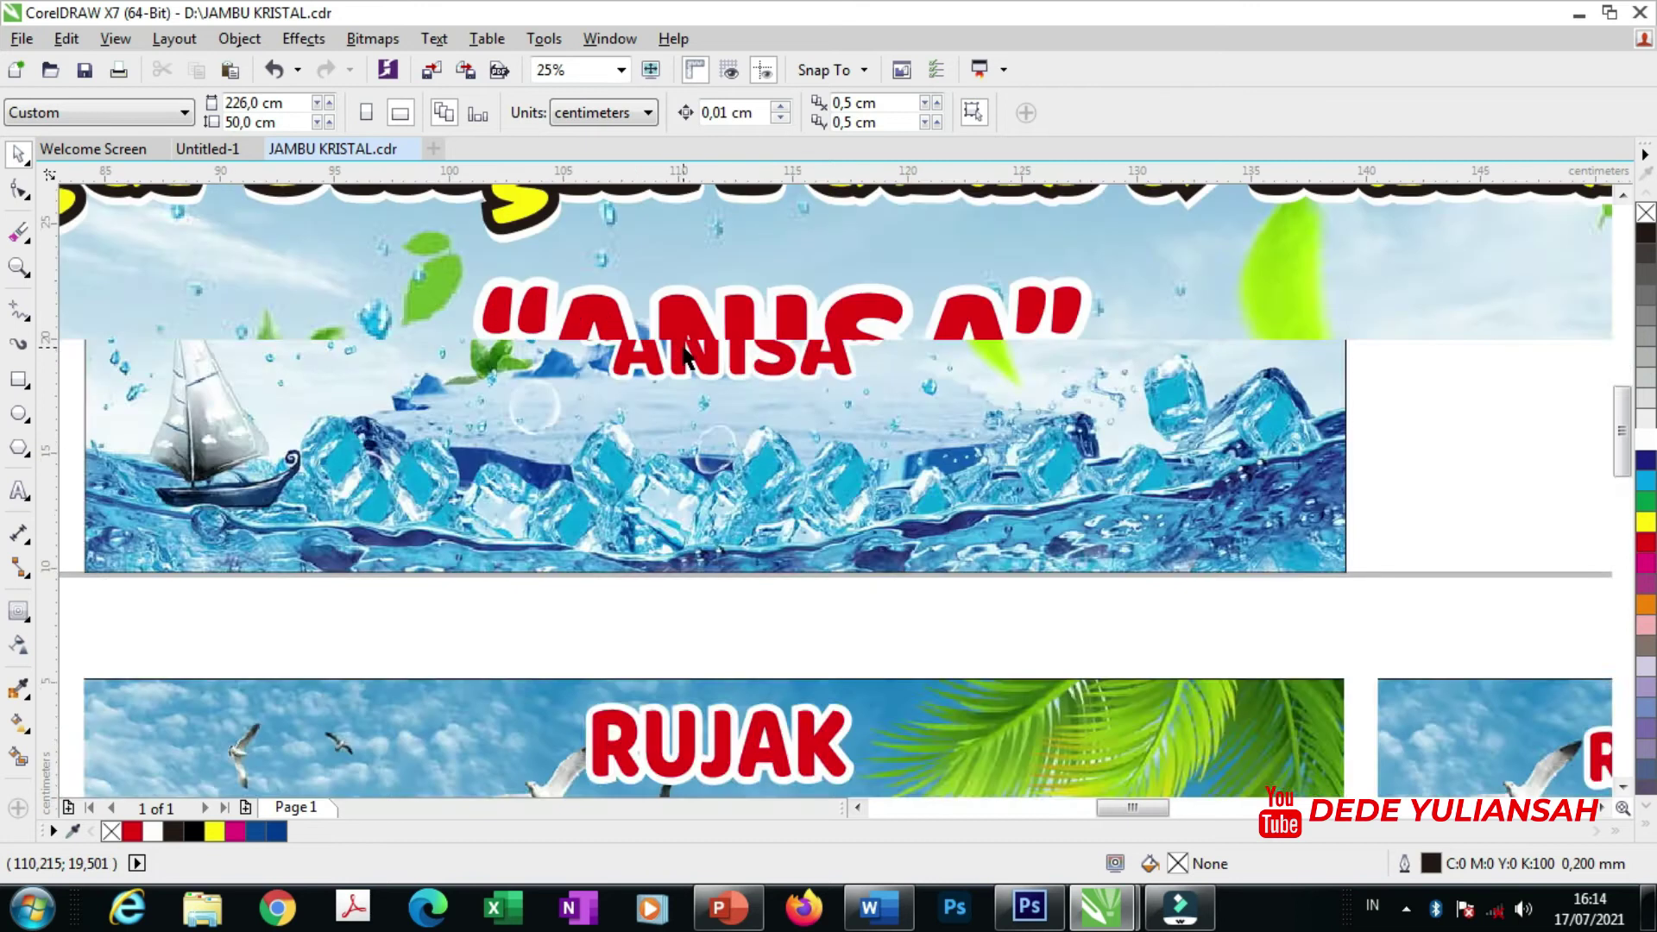
click(698, 327)
drag(698, 327, 690, 548)
double_click(690, 548)
key(ctrl+a)
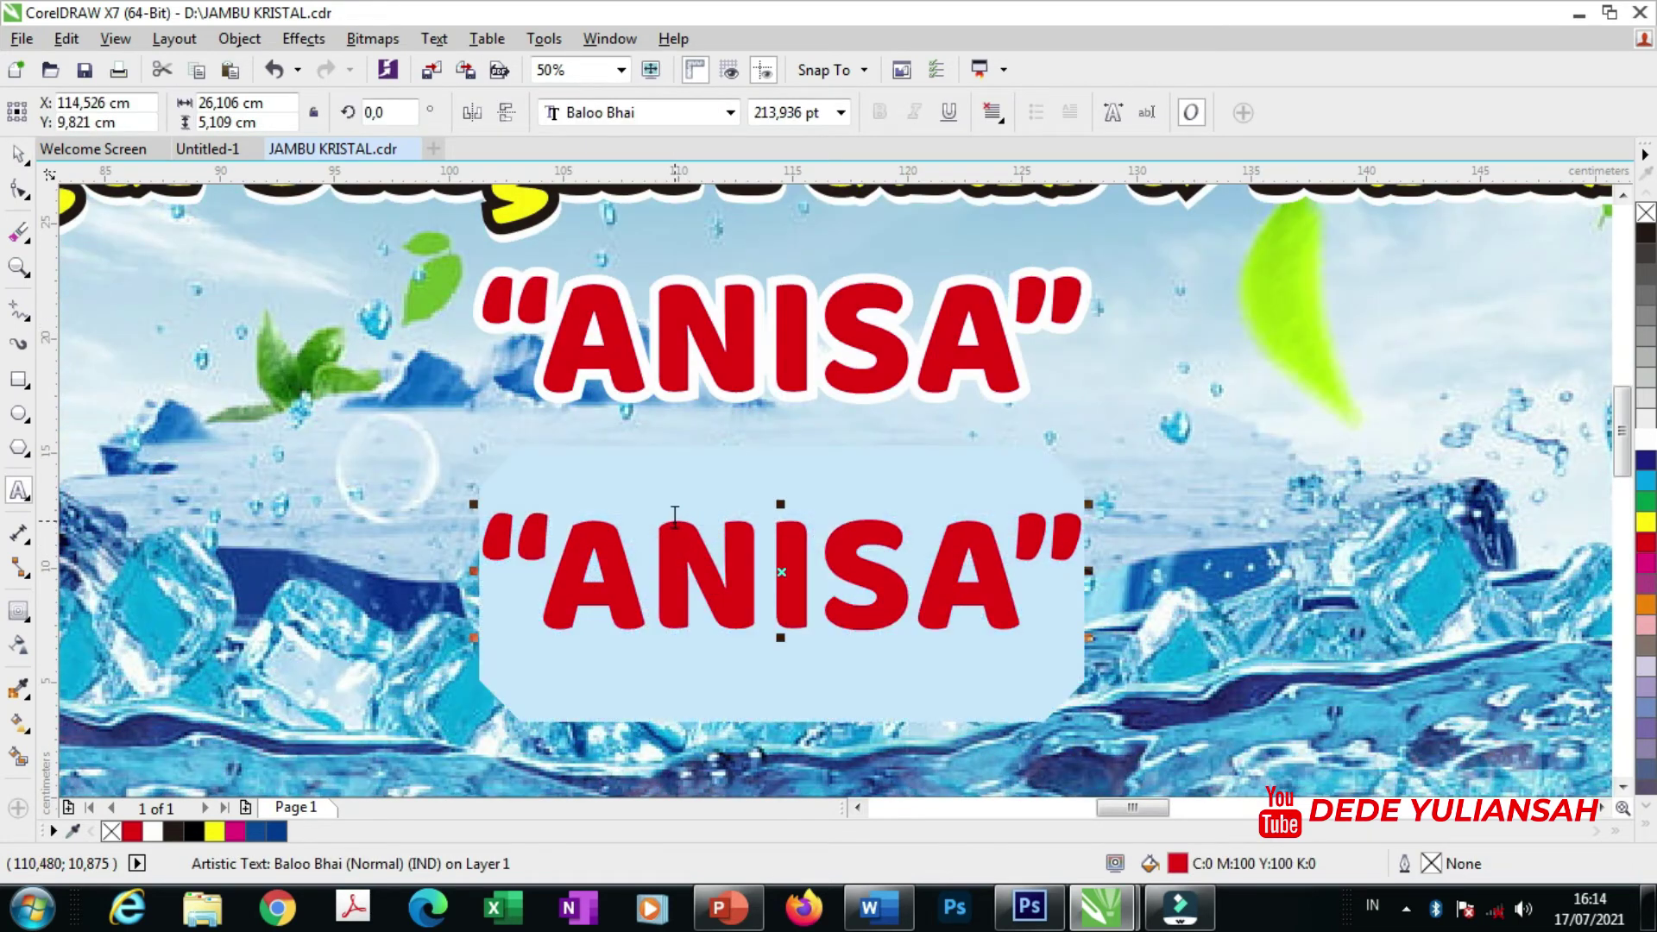
text(Rp.)
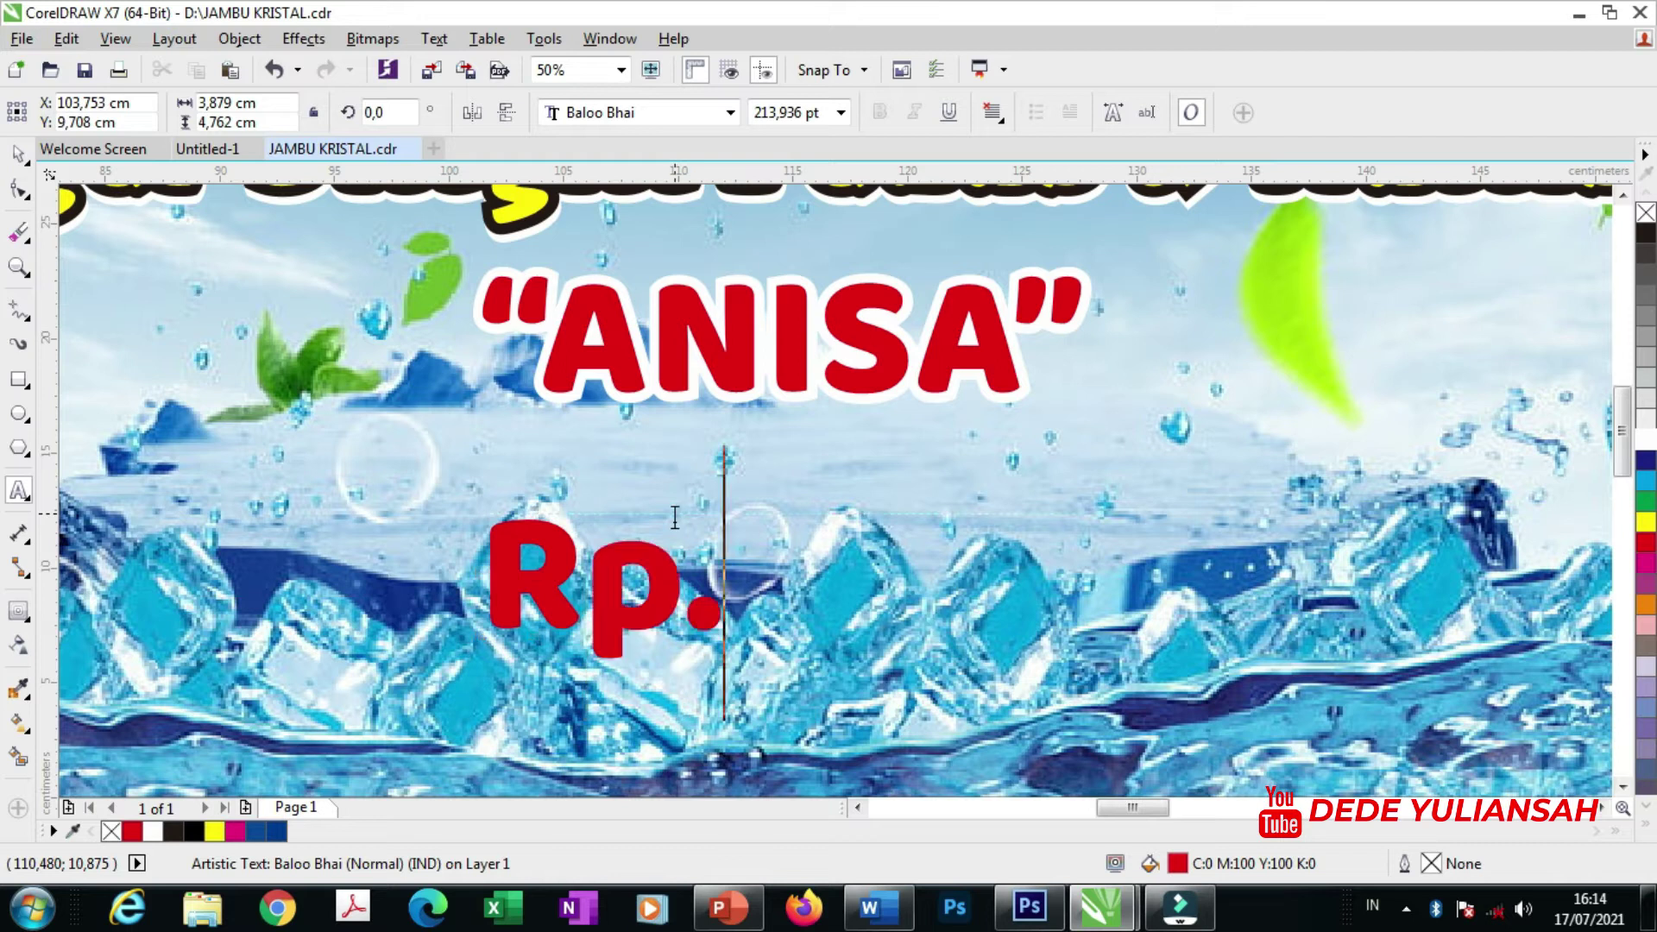
text(1.000)
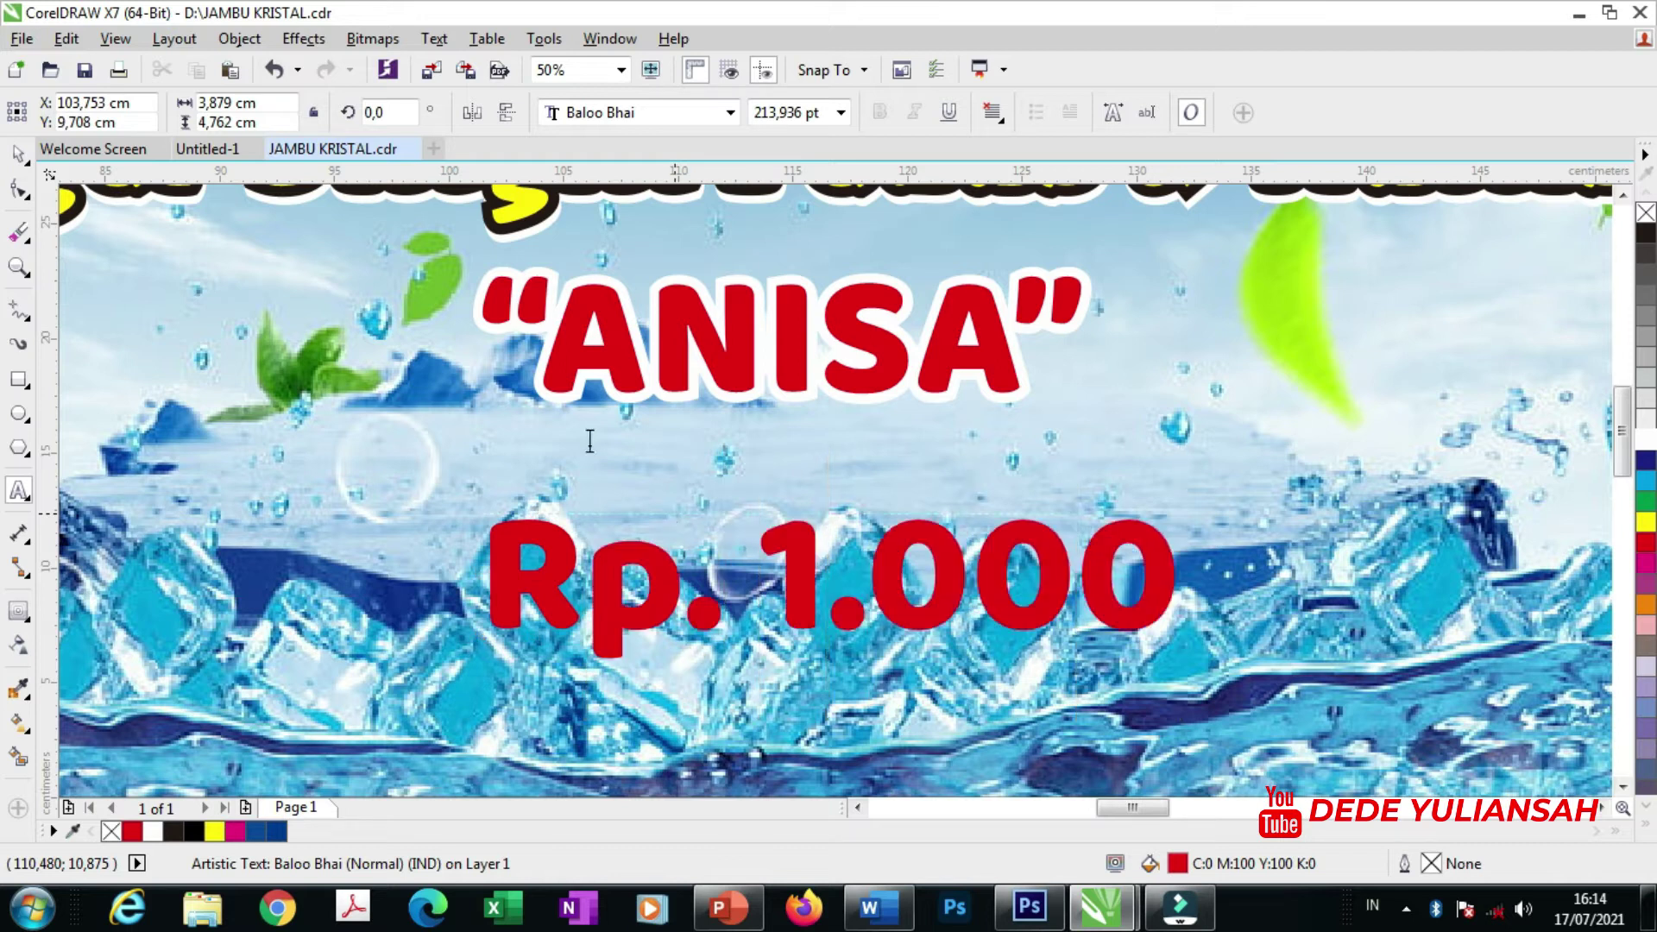
click(28, 156)
- Set the price text in Qanelas ExtraBold and move it up beneath the stall name, centered at about X 115,8 and Y 11,4 cm
click(561, 114)
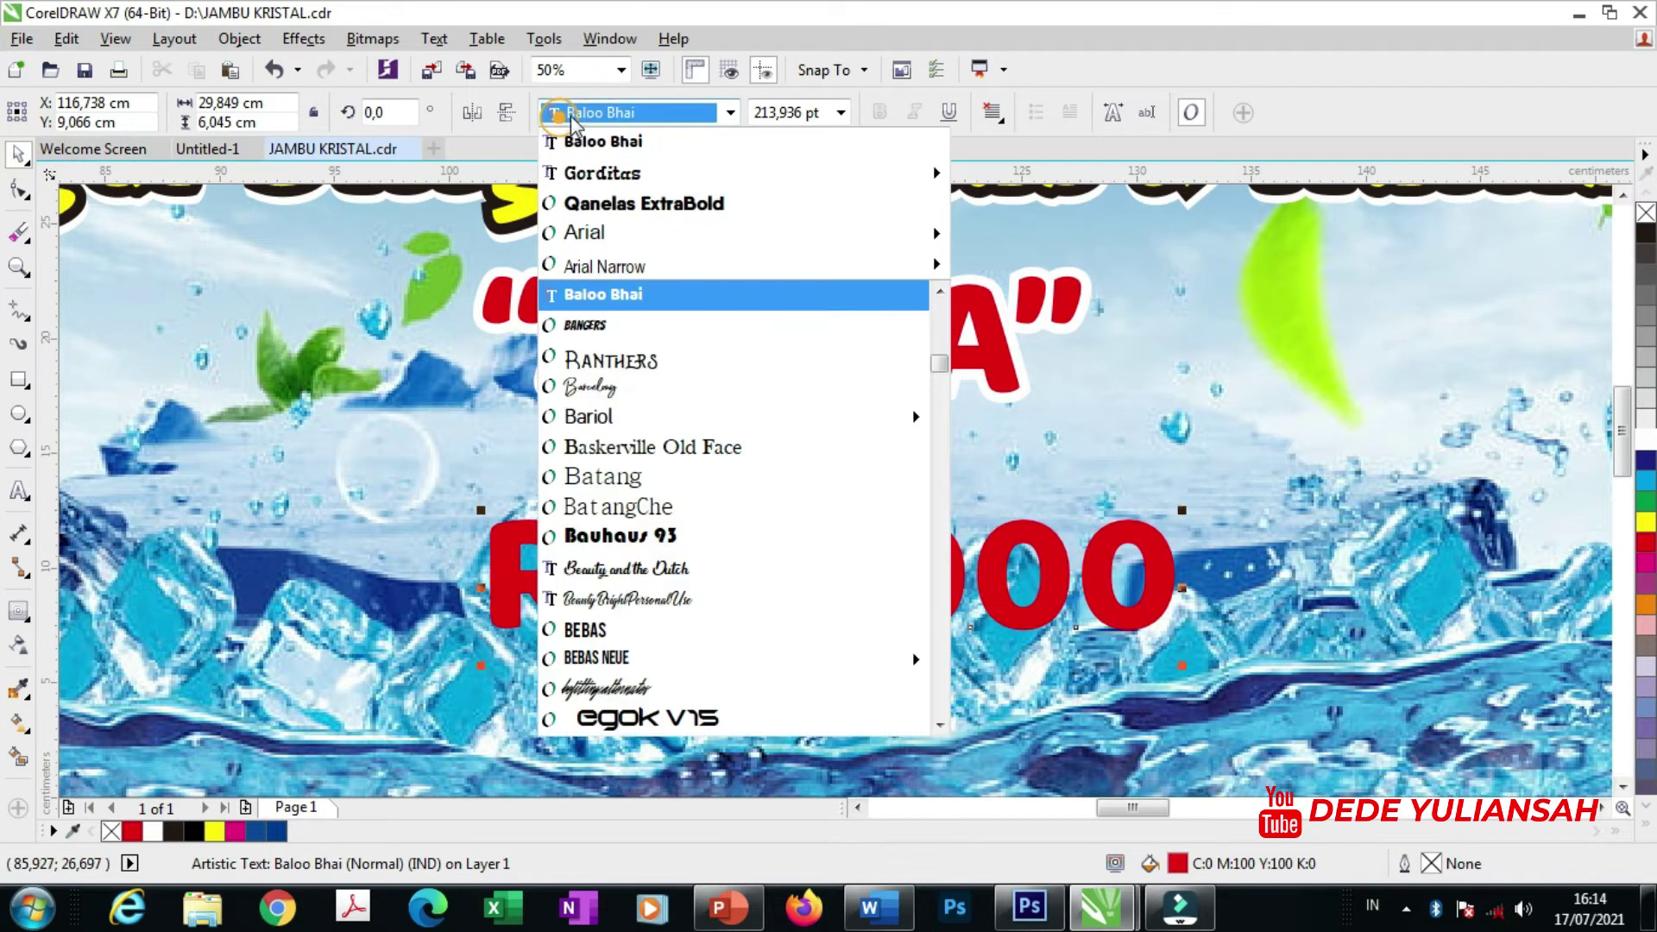
click(618, 201)
scroll(785, 418, down, 4)
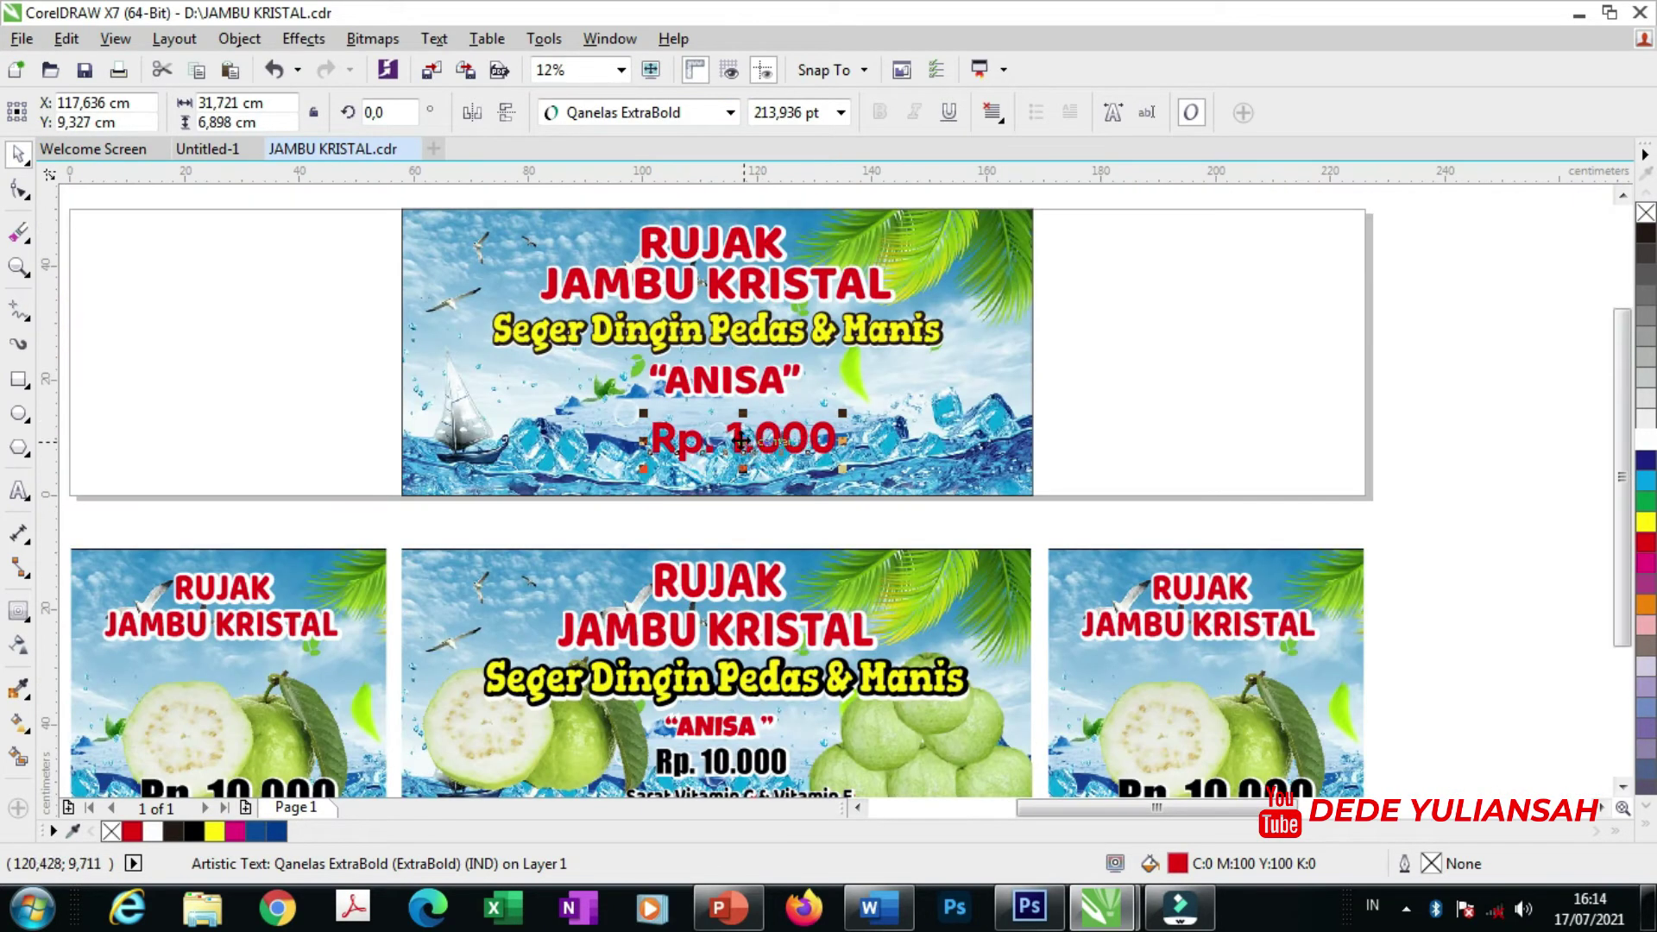
scroll(698, 447, up, 2)
drag(675, 429, 653, 404)
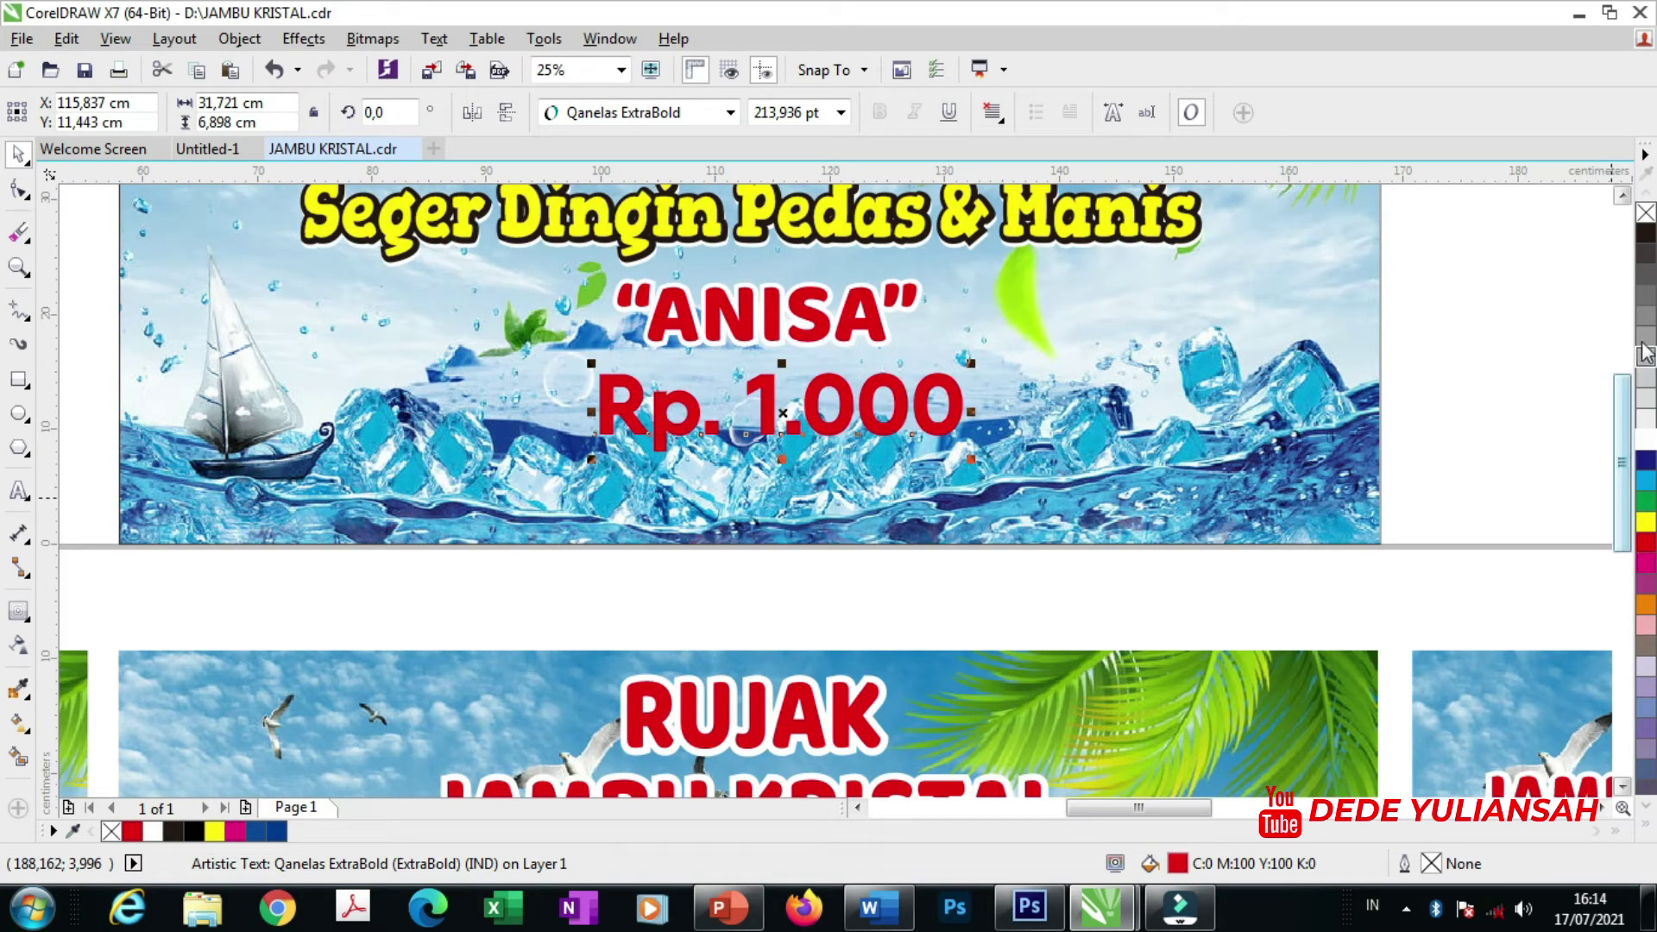
- Fill the price text with rich black (C100 M100 Y0 K100) and shrink it to about 27 cm wide
click(1645, 231)
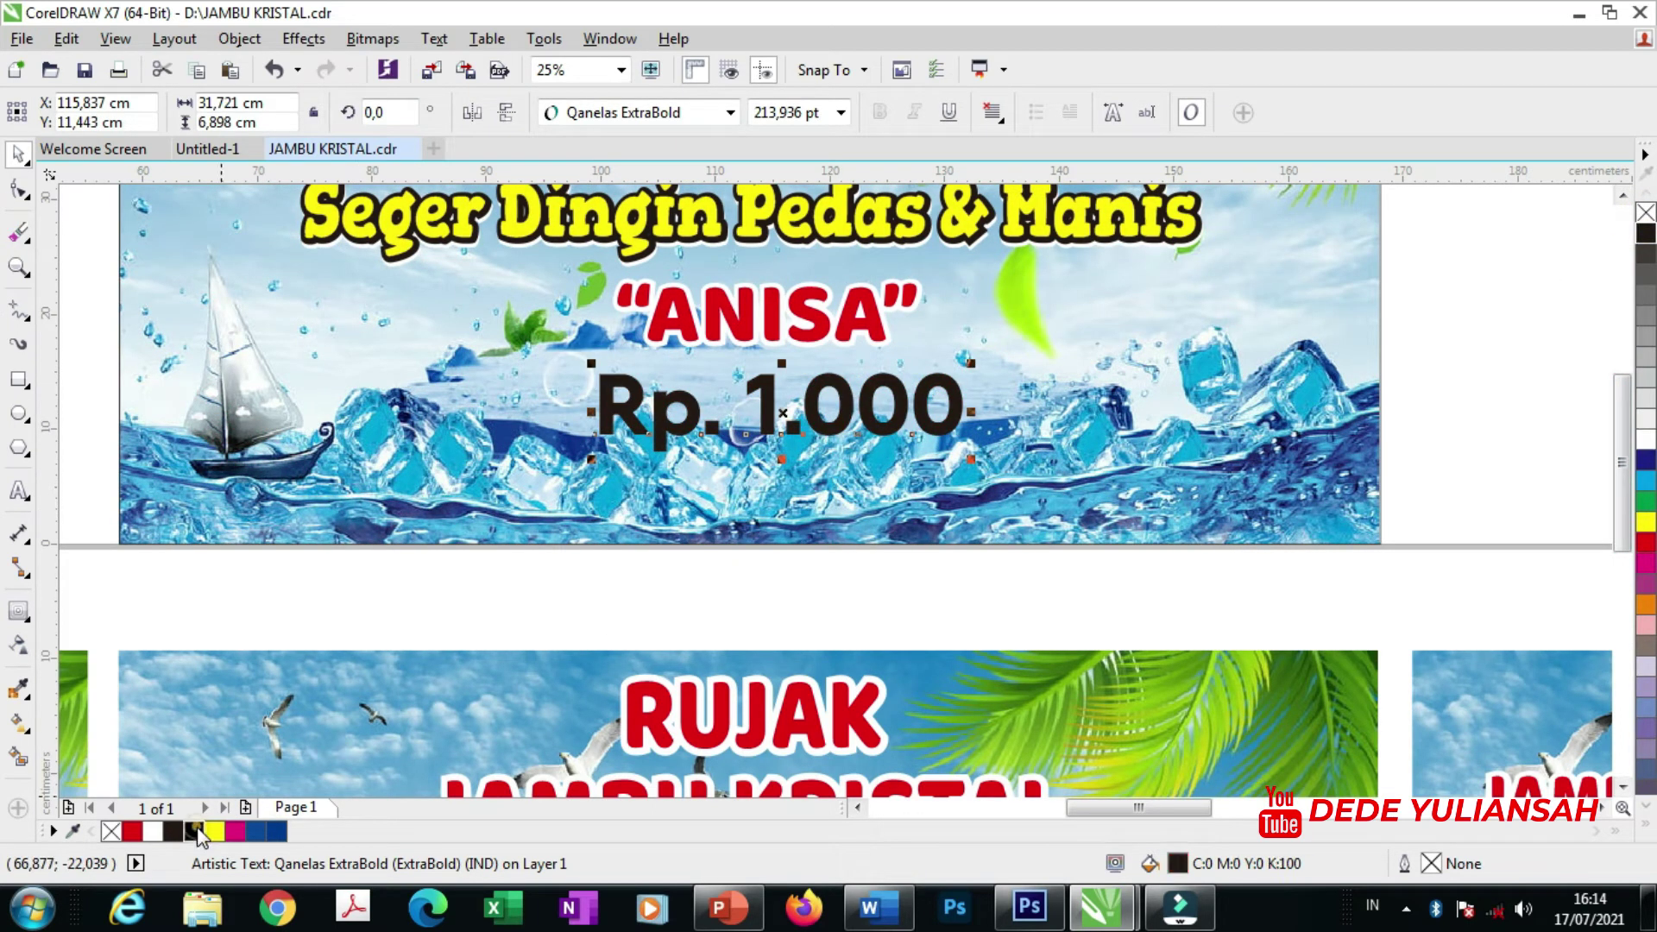
click(632, 116)
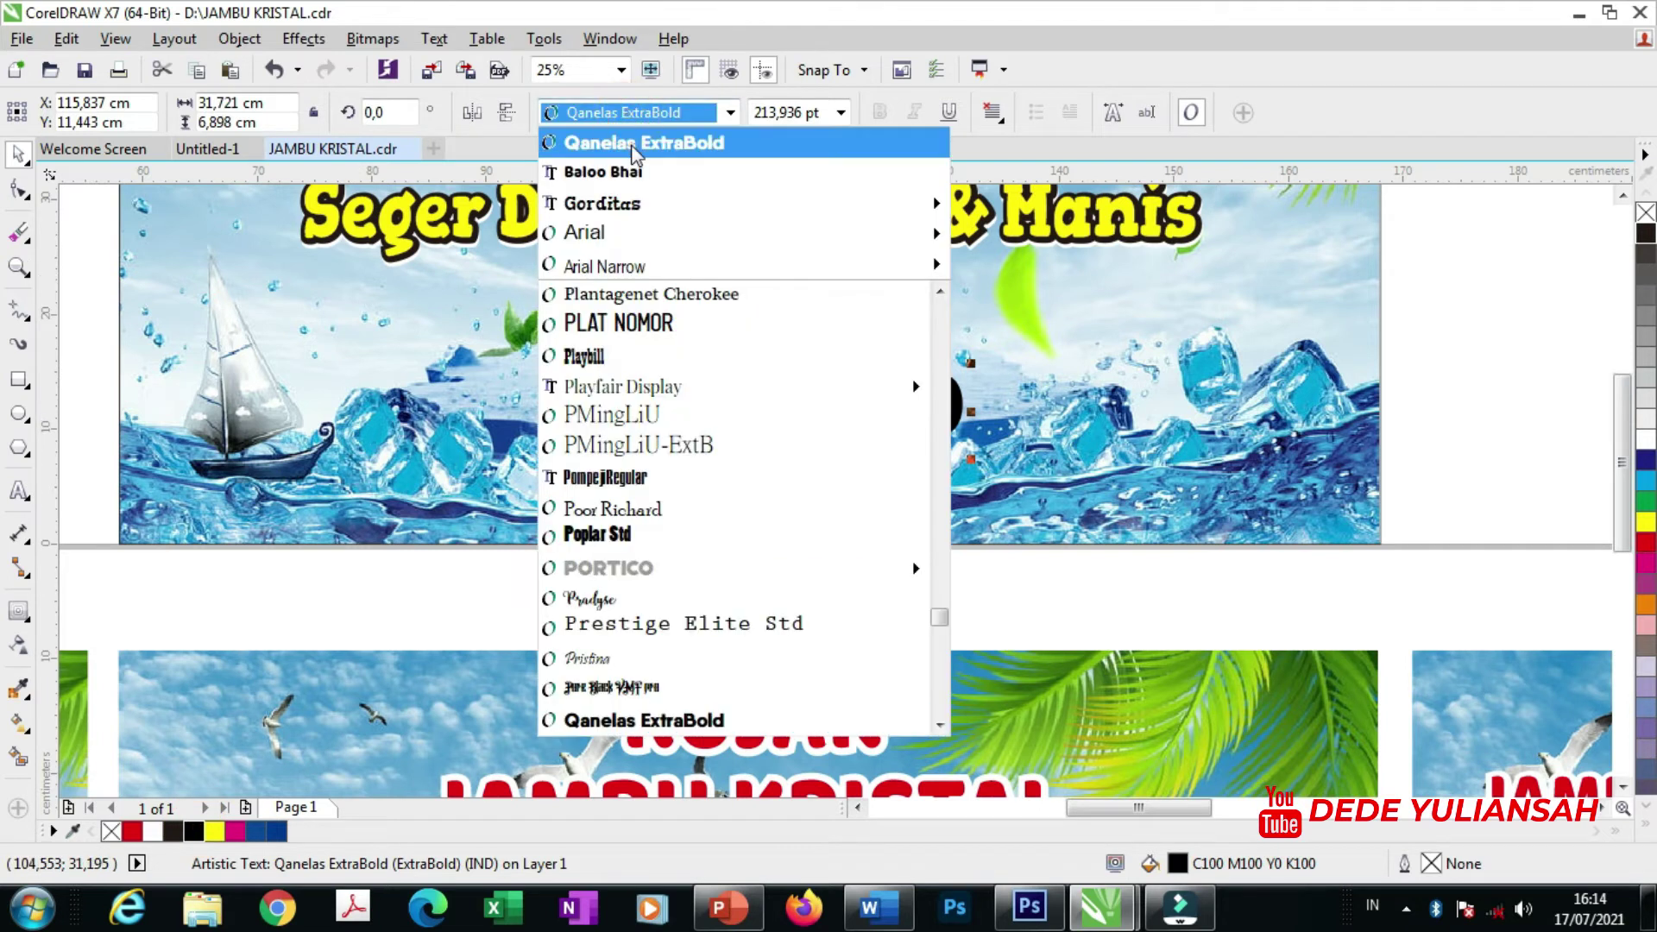
click(629, 143)
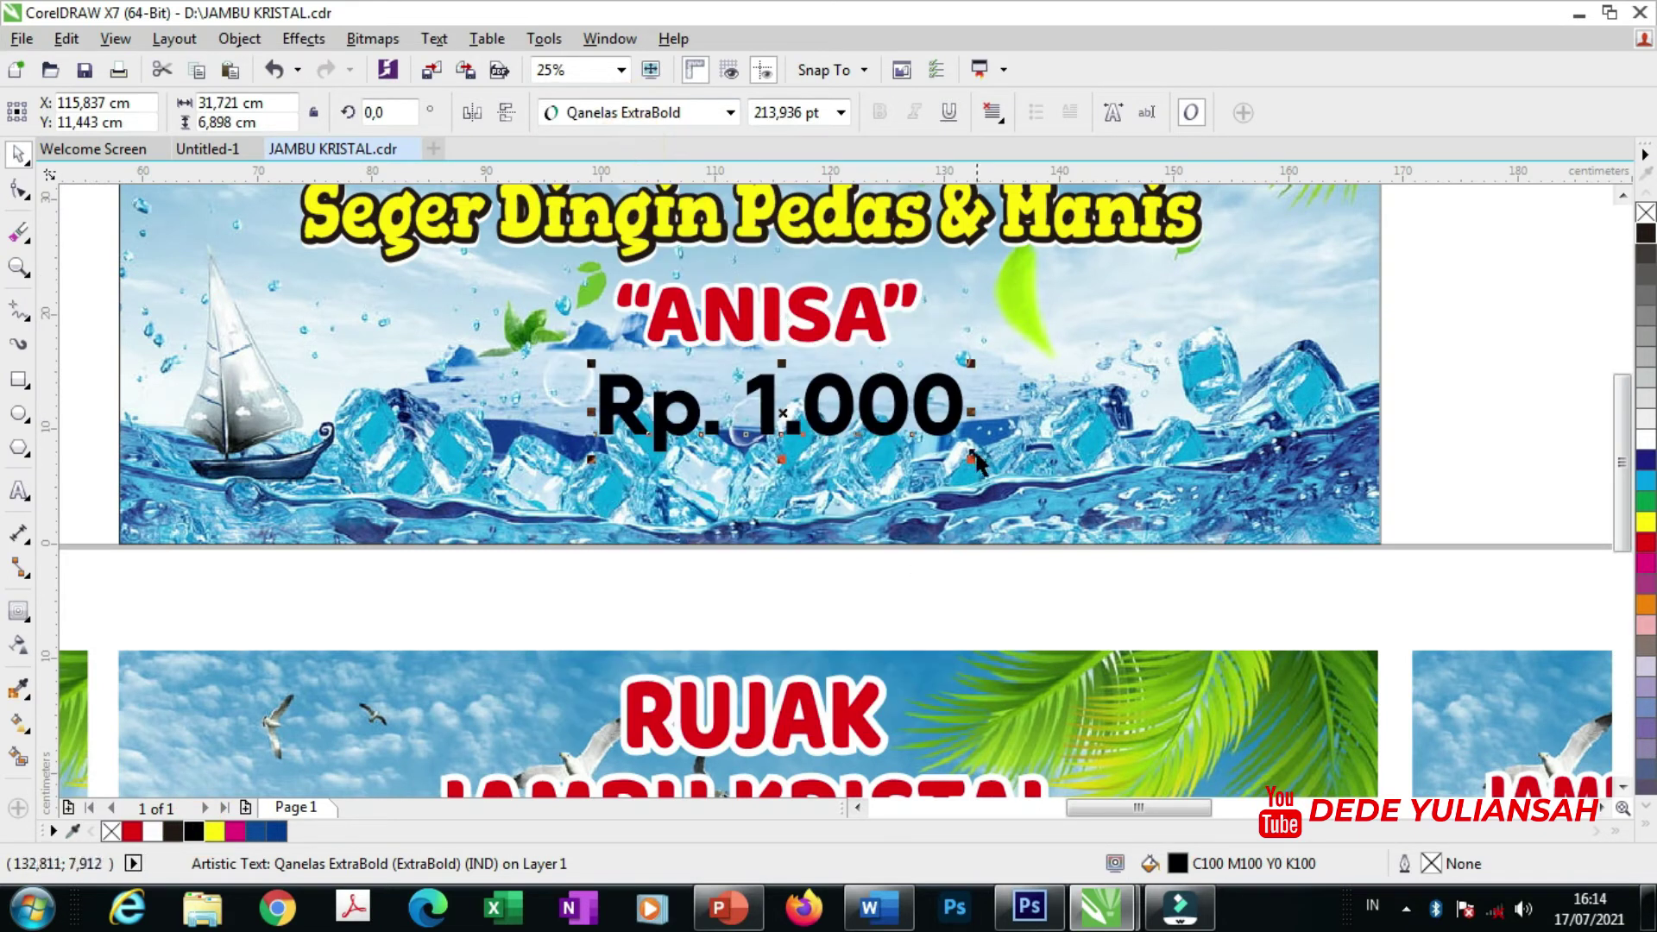
drag(973, 457, 945, 452)
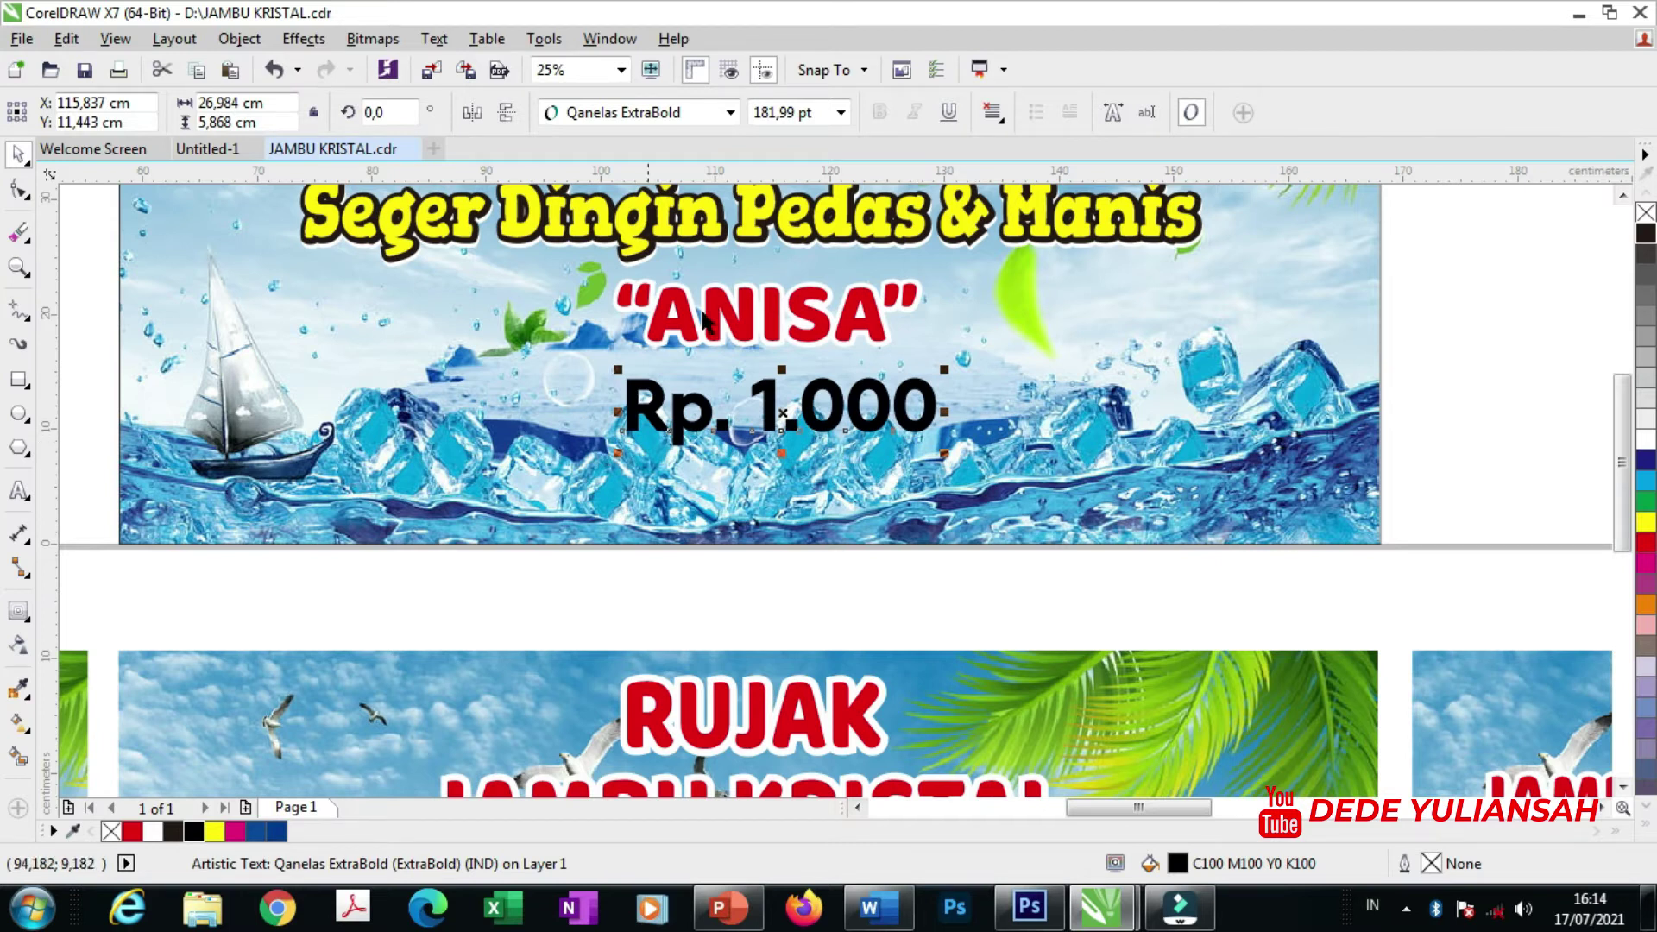
- Add a white outside contour to the price text with an offset of about 0,411 cm
click(18, 610)
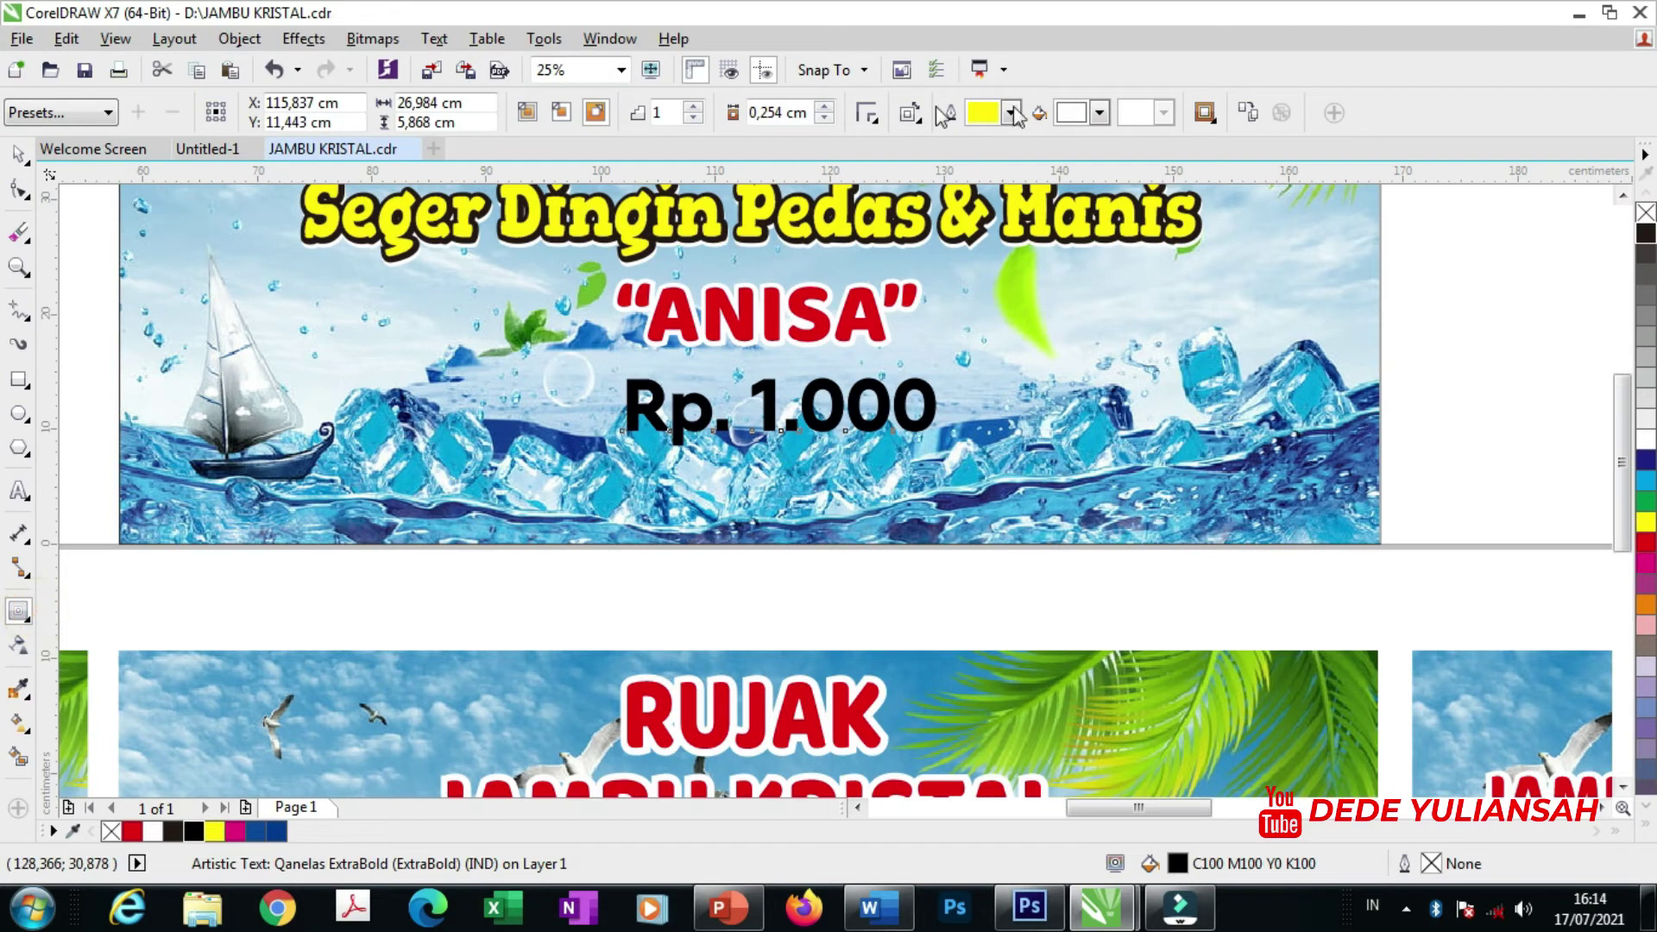
click(604, 118)
scroll(669, 359, up, 5)
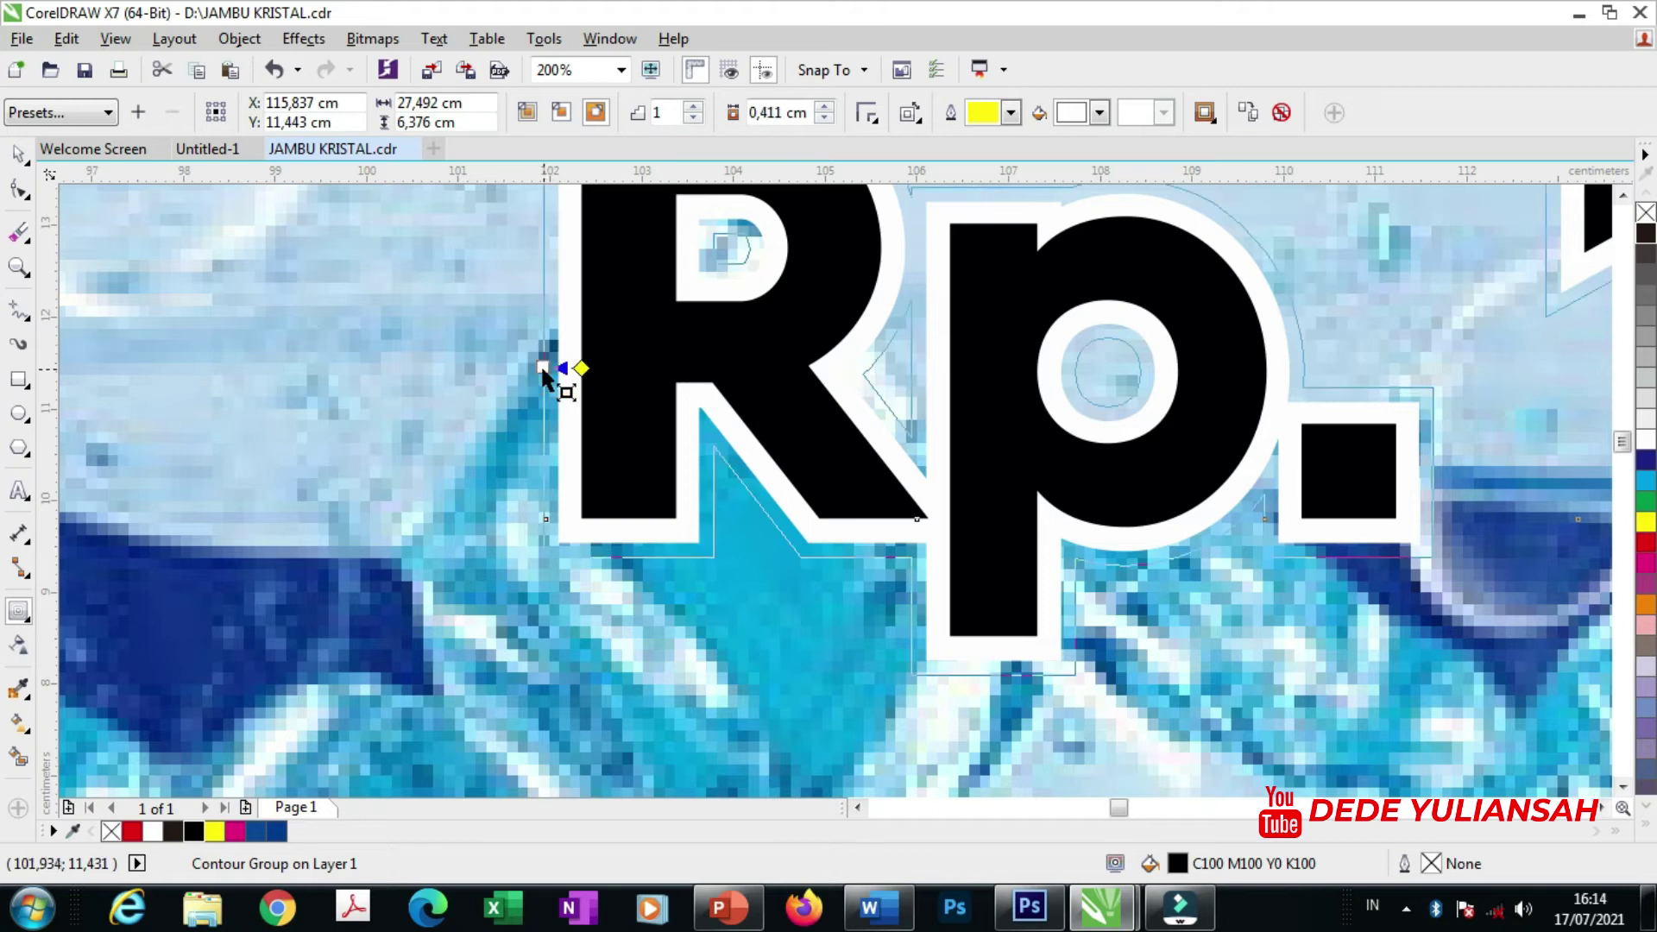
scroll(528, 362, down, 5)
scroll(616, 386, down, 3)
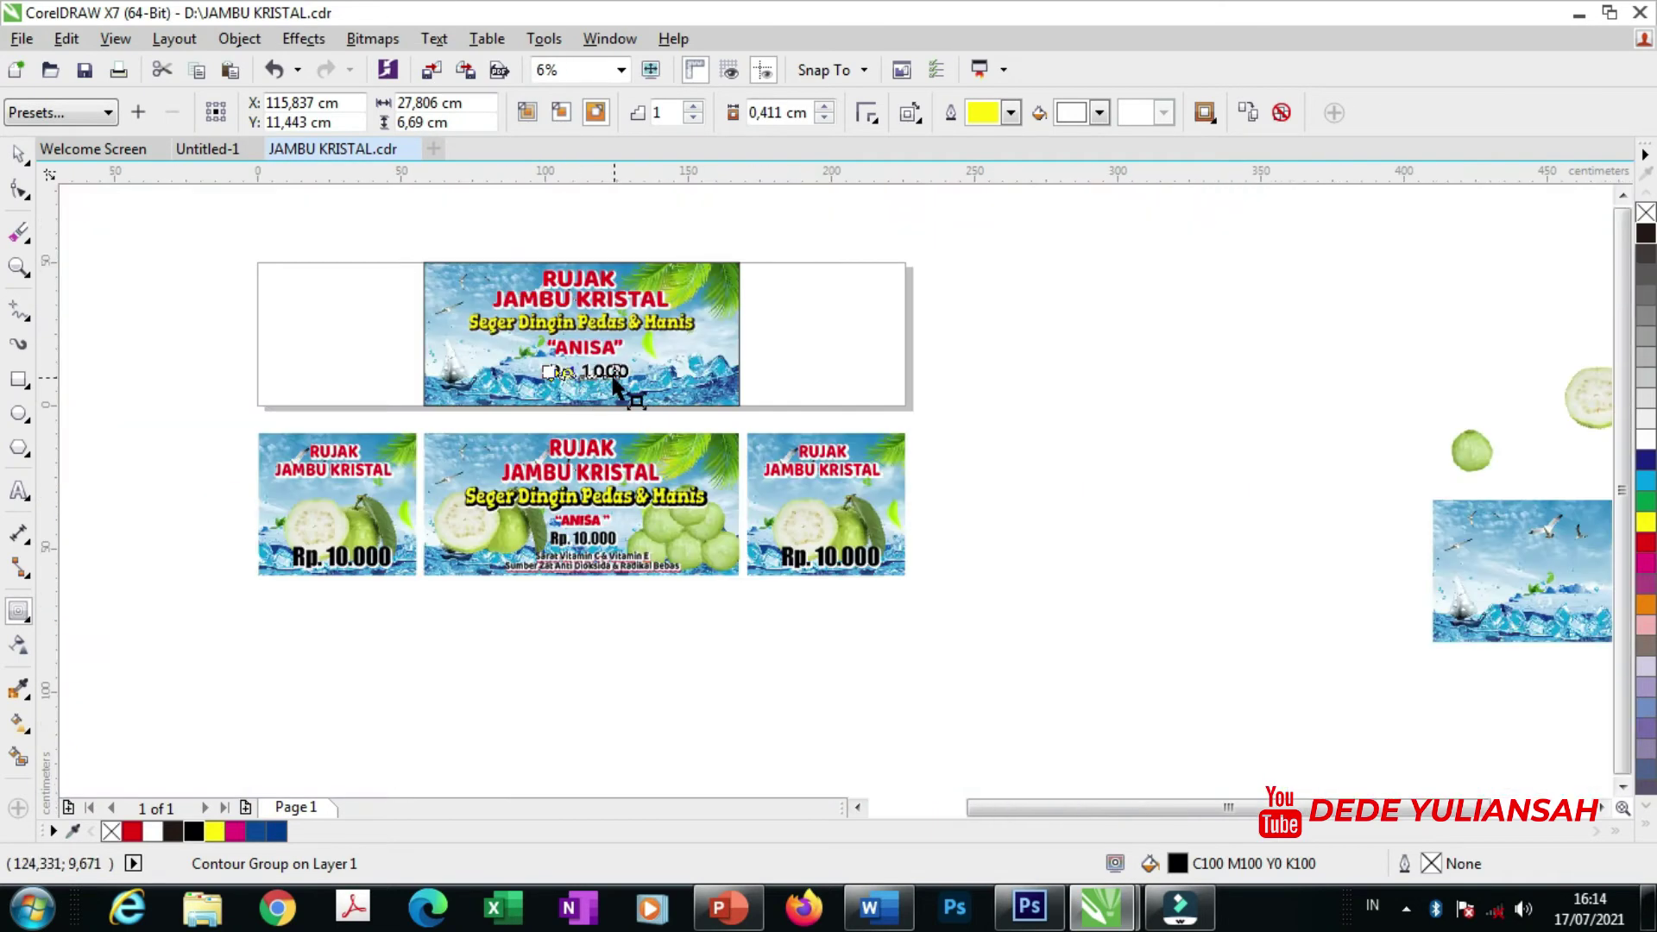
- Edit the contoured price on the new banner to read "Rp. 1.0.000"
scroll(614, 386, up, 5)
click(17, 154)
double_click(480, 368)
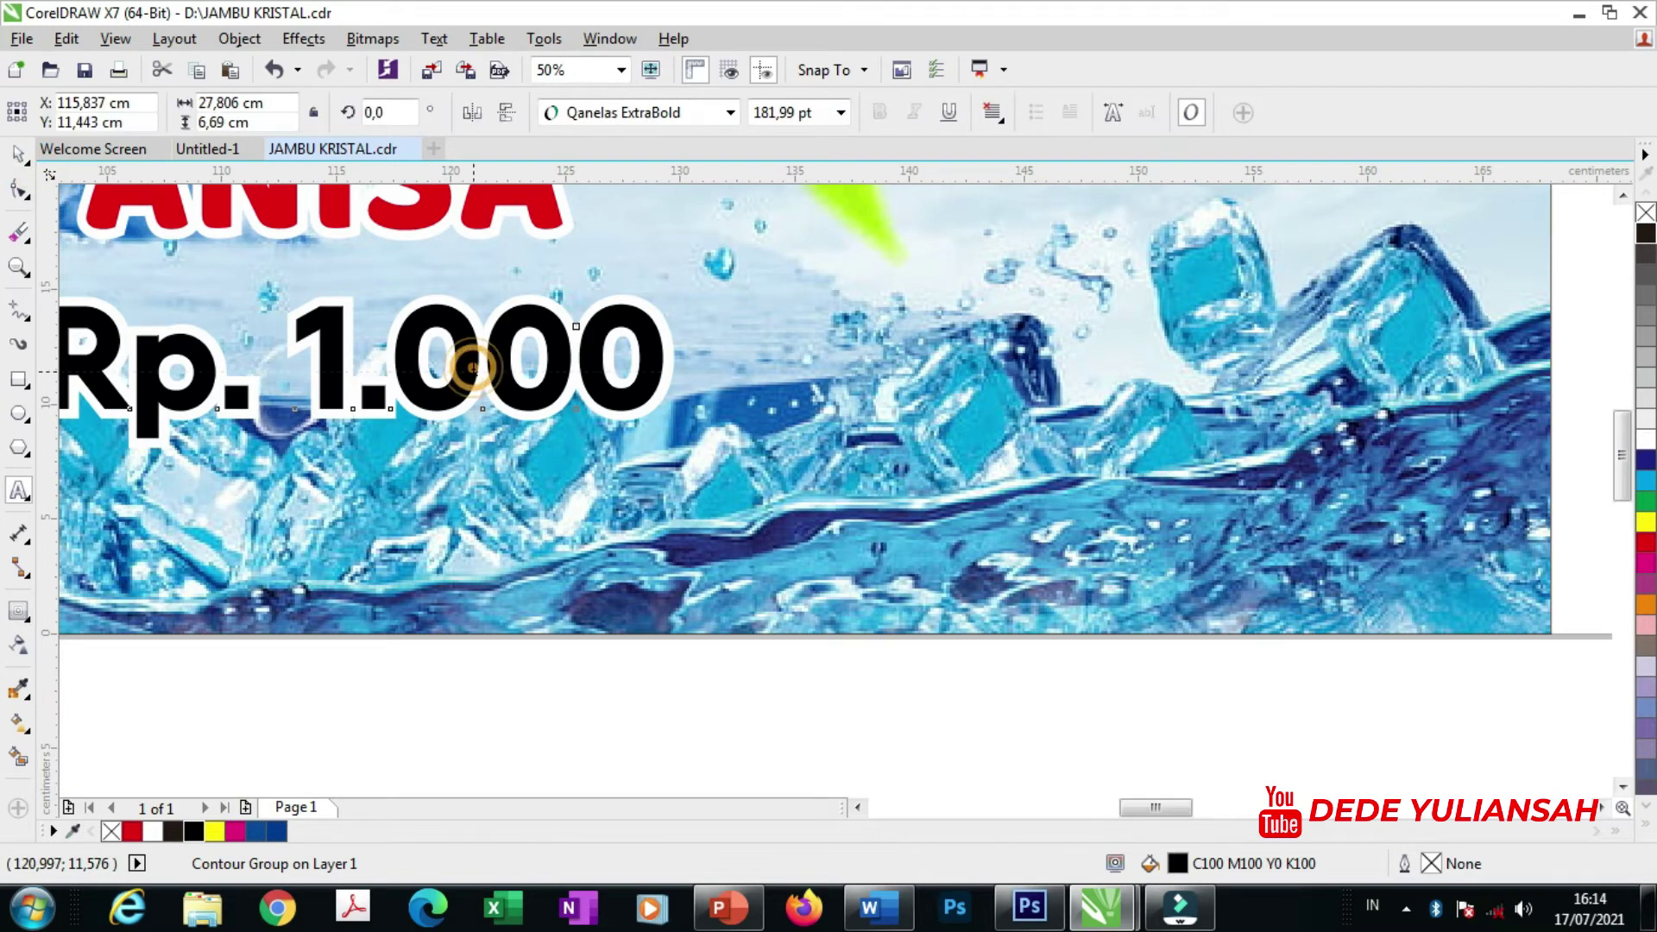
text(.0)
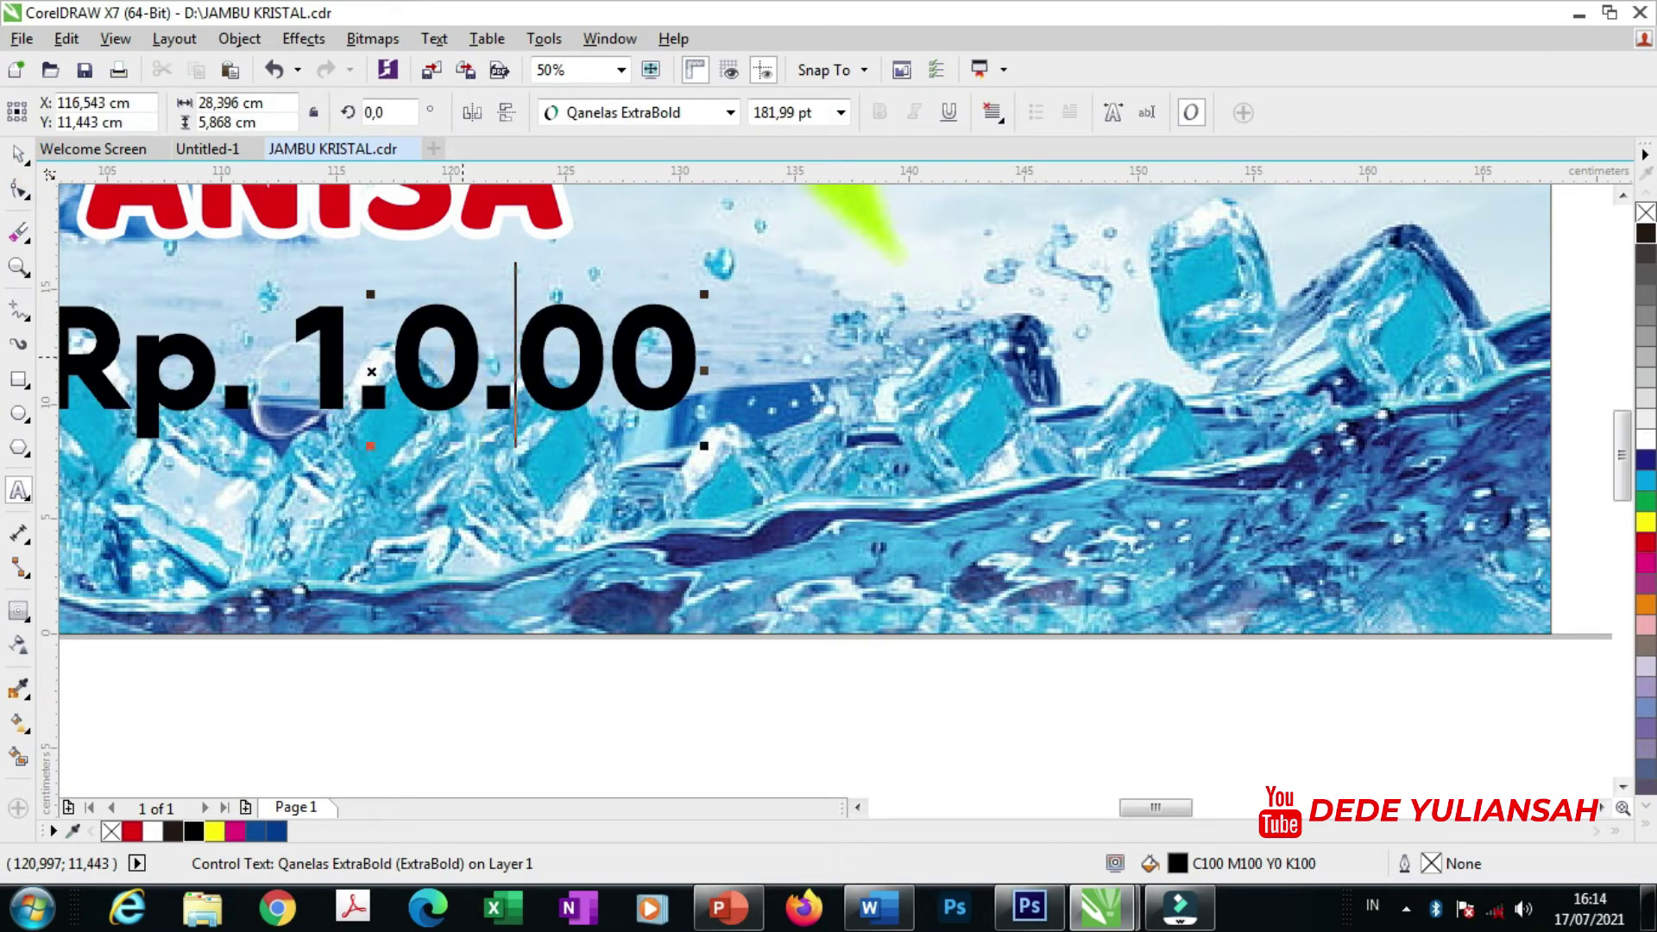
click(17, 153)
- Center the price text horizontally on the banner background
scroll(691, 241, down, 3)
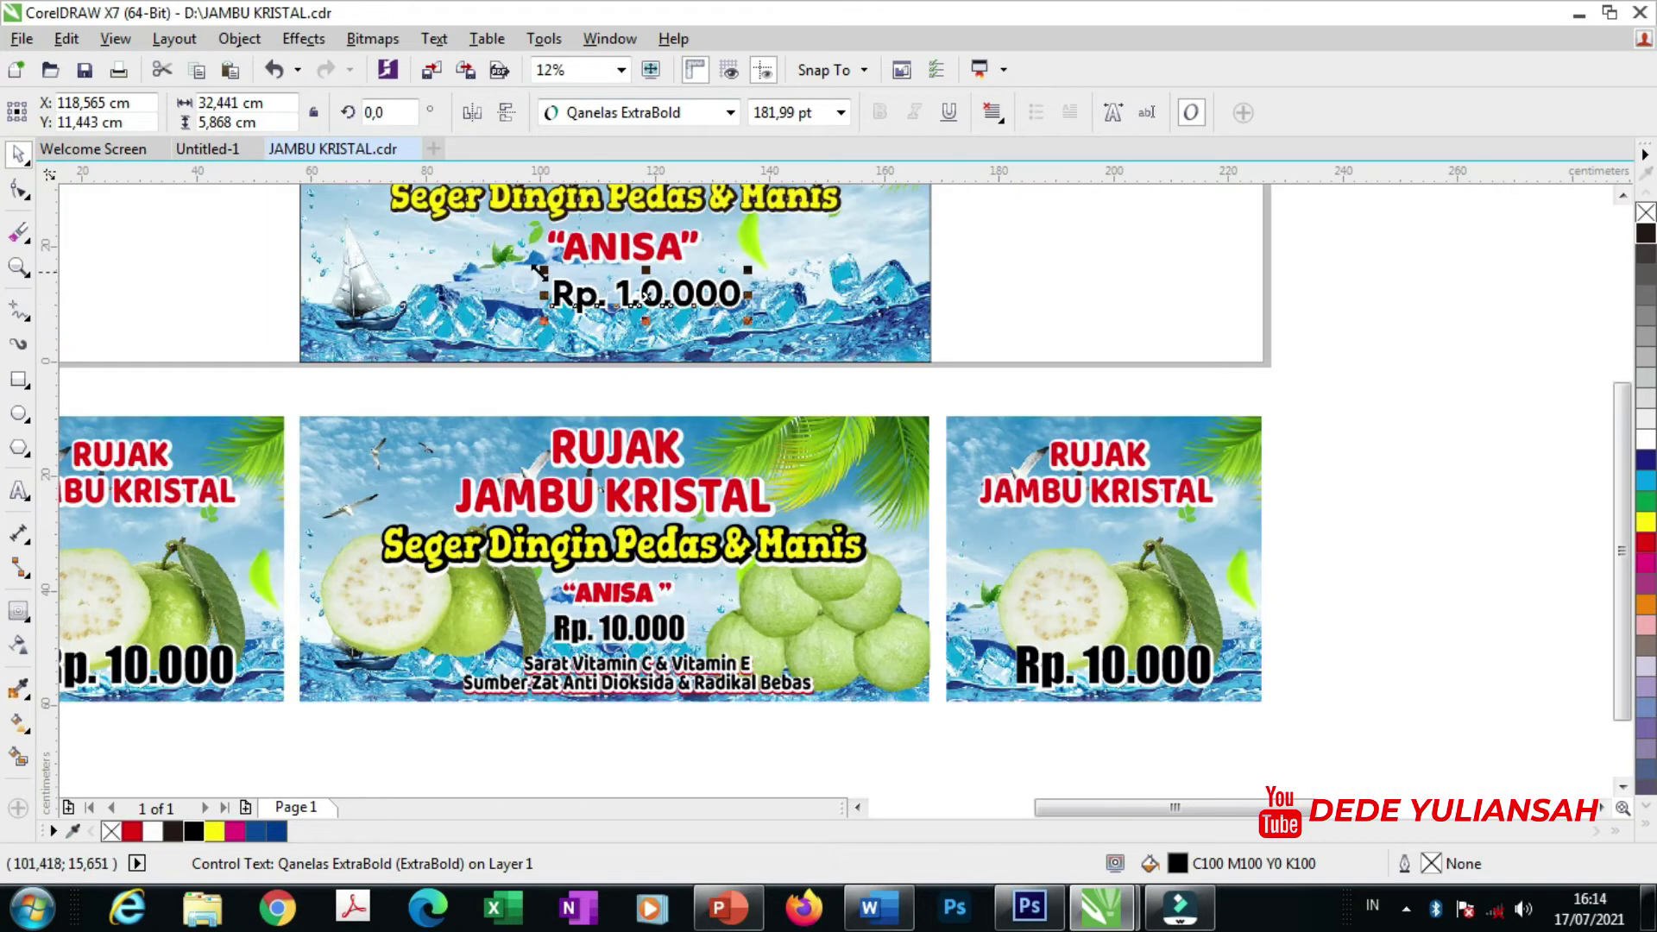
shift+click(506, 298)
key(c)
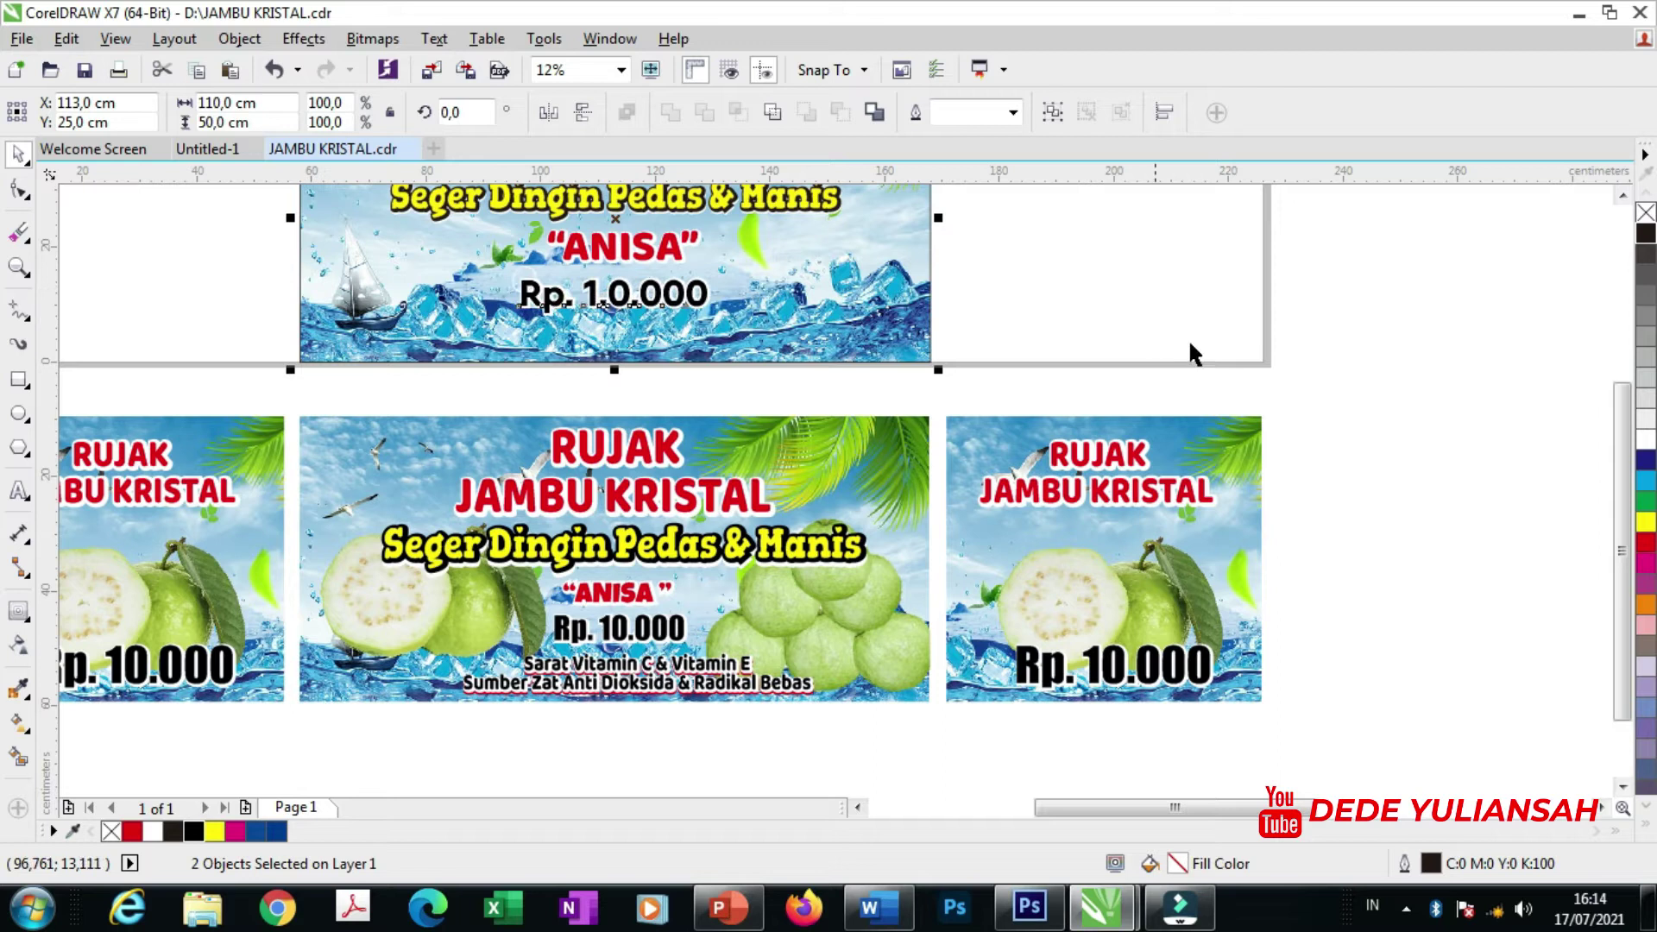
click(1360, 405)
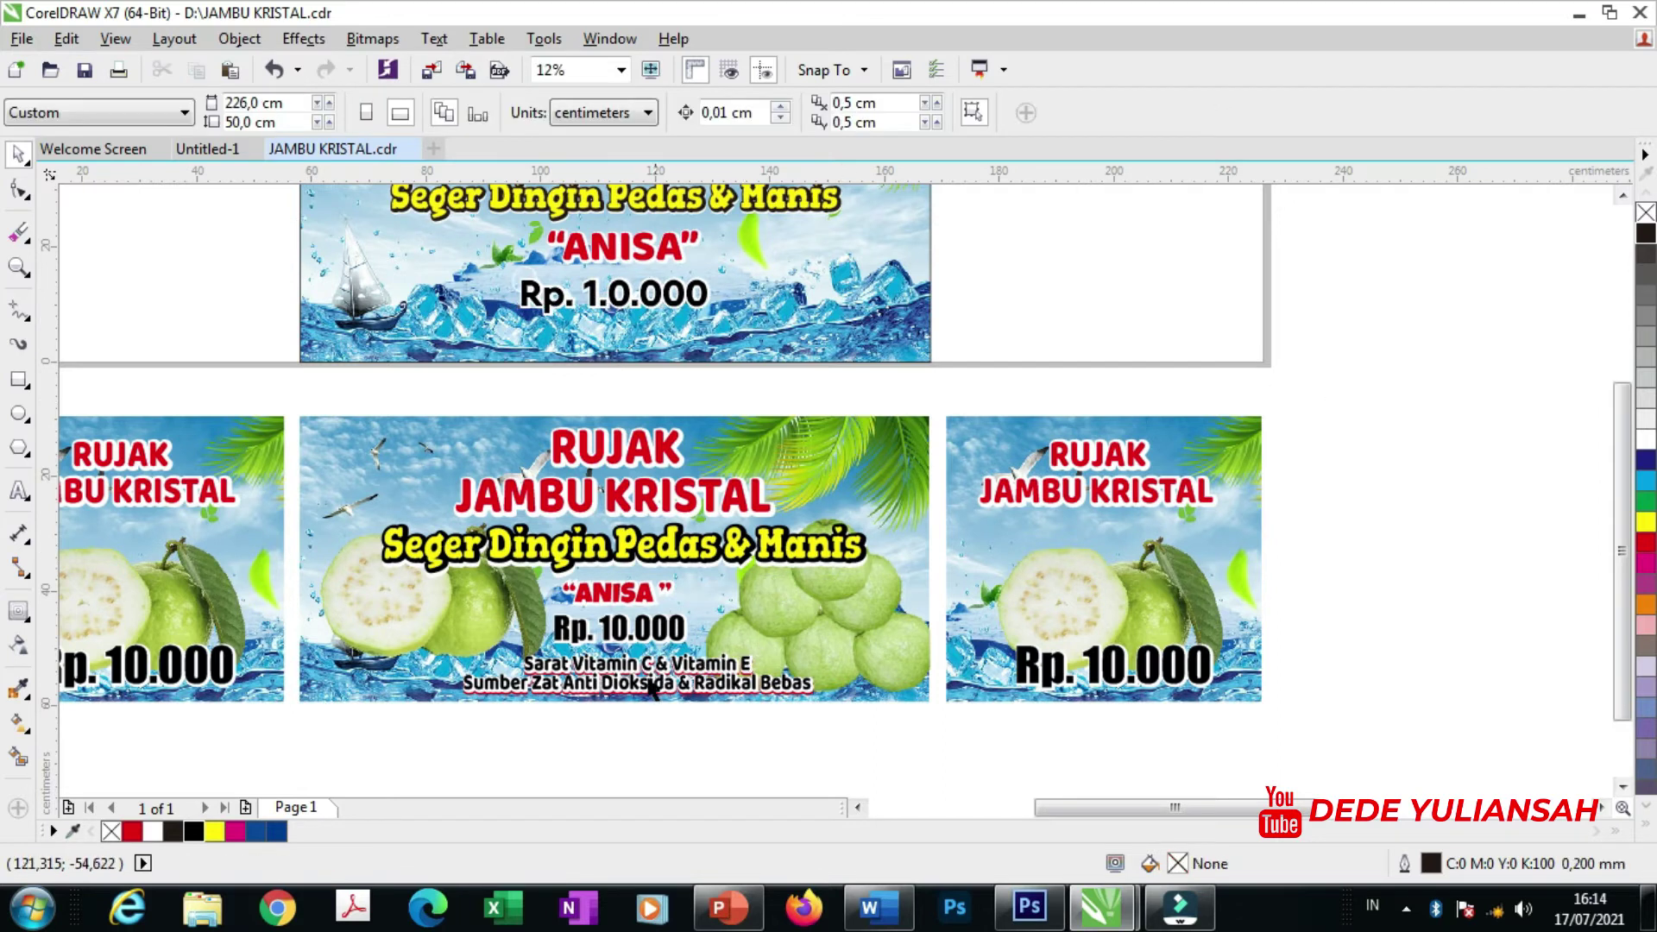
- Copy the two-line vitamin and antioxidant text from the reference banner to the new banner, beneath the price
scroll(651, 688, up, 3)
scroll(612, 638, down, 2)
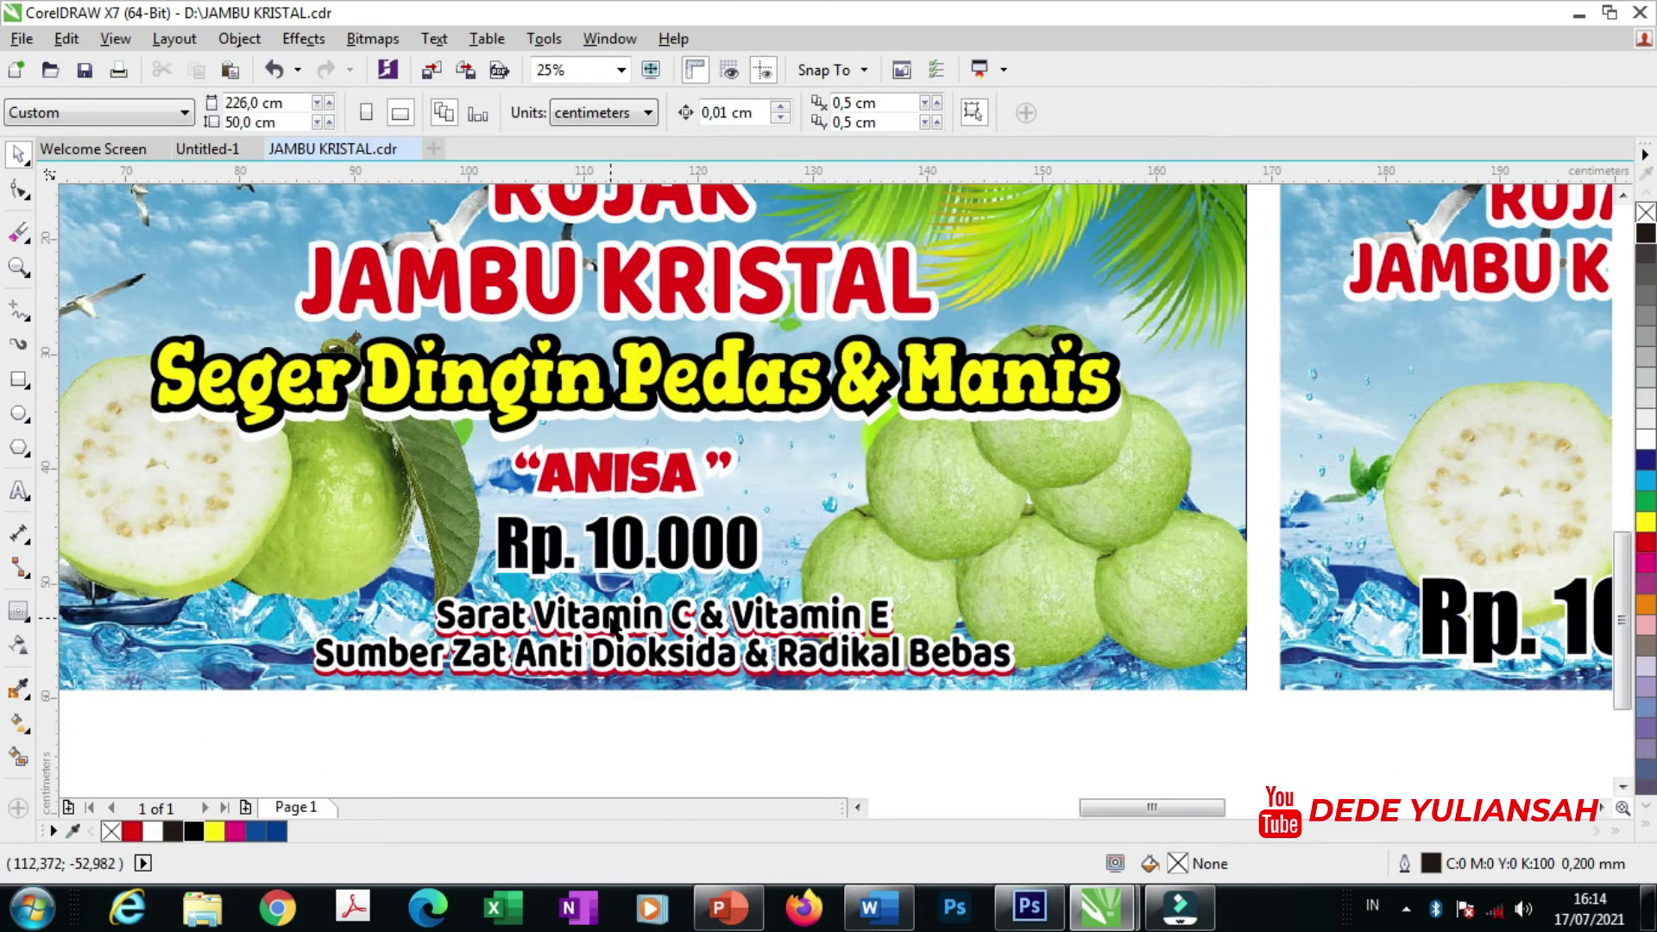
scroll(613, 623, down, 2)
drag(613, 623, 593, 285)
scroll(565, 243, up, 5)
scroll(729, 483, down, 5)
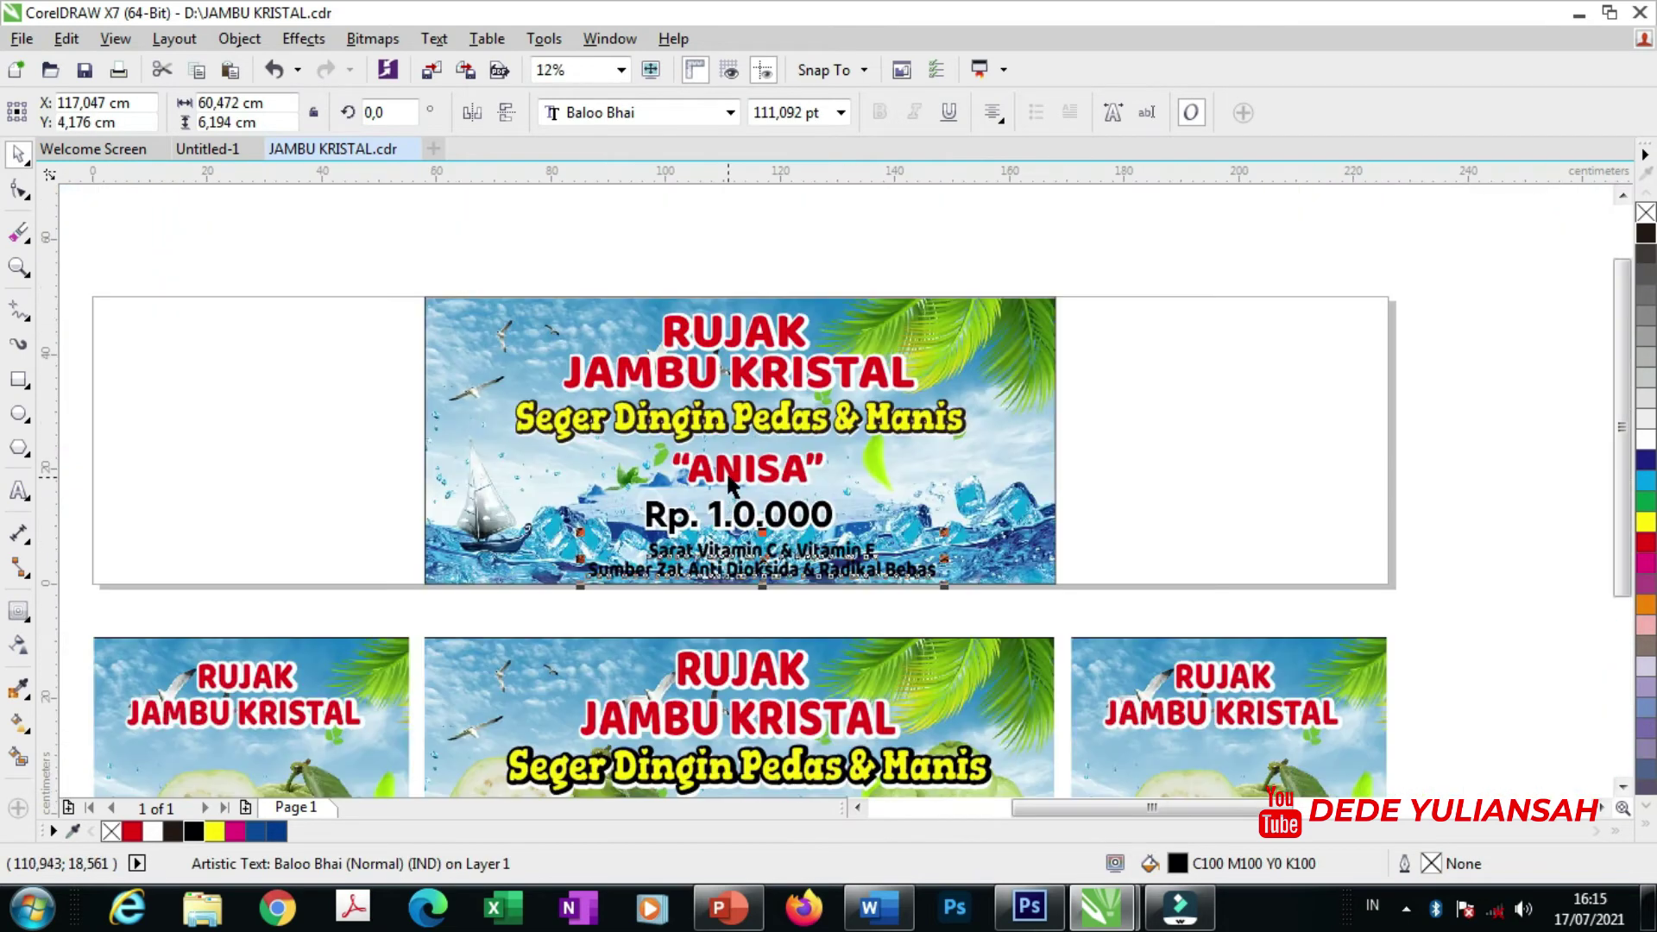
- Raise the two-line vitamin text to about Y 5 cm and center it horizontally on the banner background
scroll(717, 502, up, 4)
scroll(688, 475, down, 2)
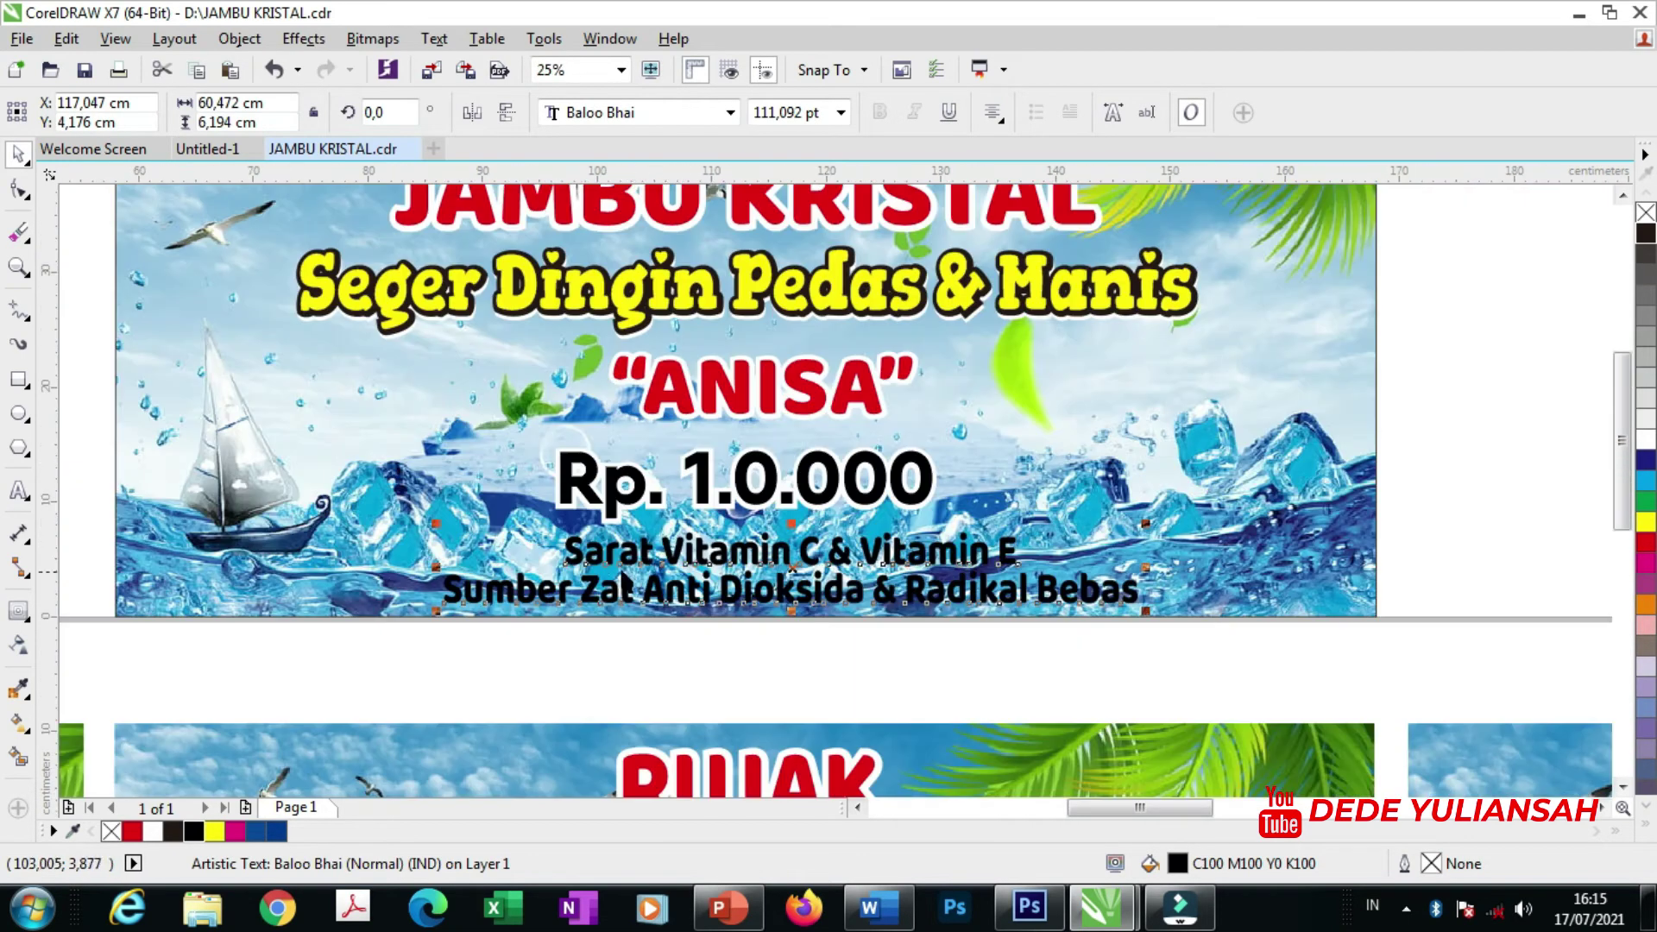
scroll(574, 561, up, 1)
click(575, 563)
drag(576, 562, 587, 547)
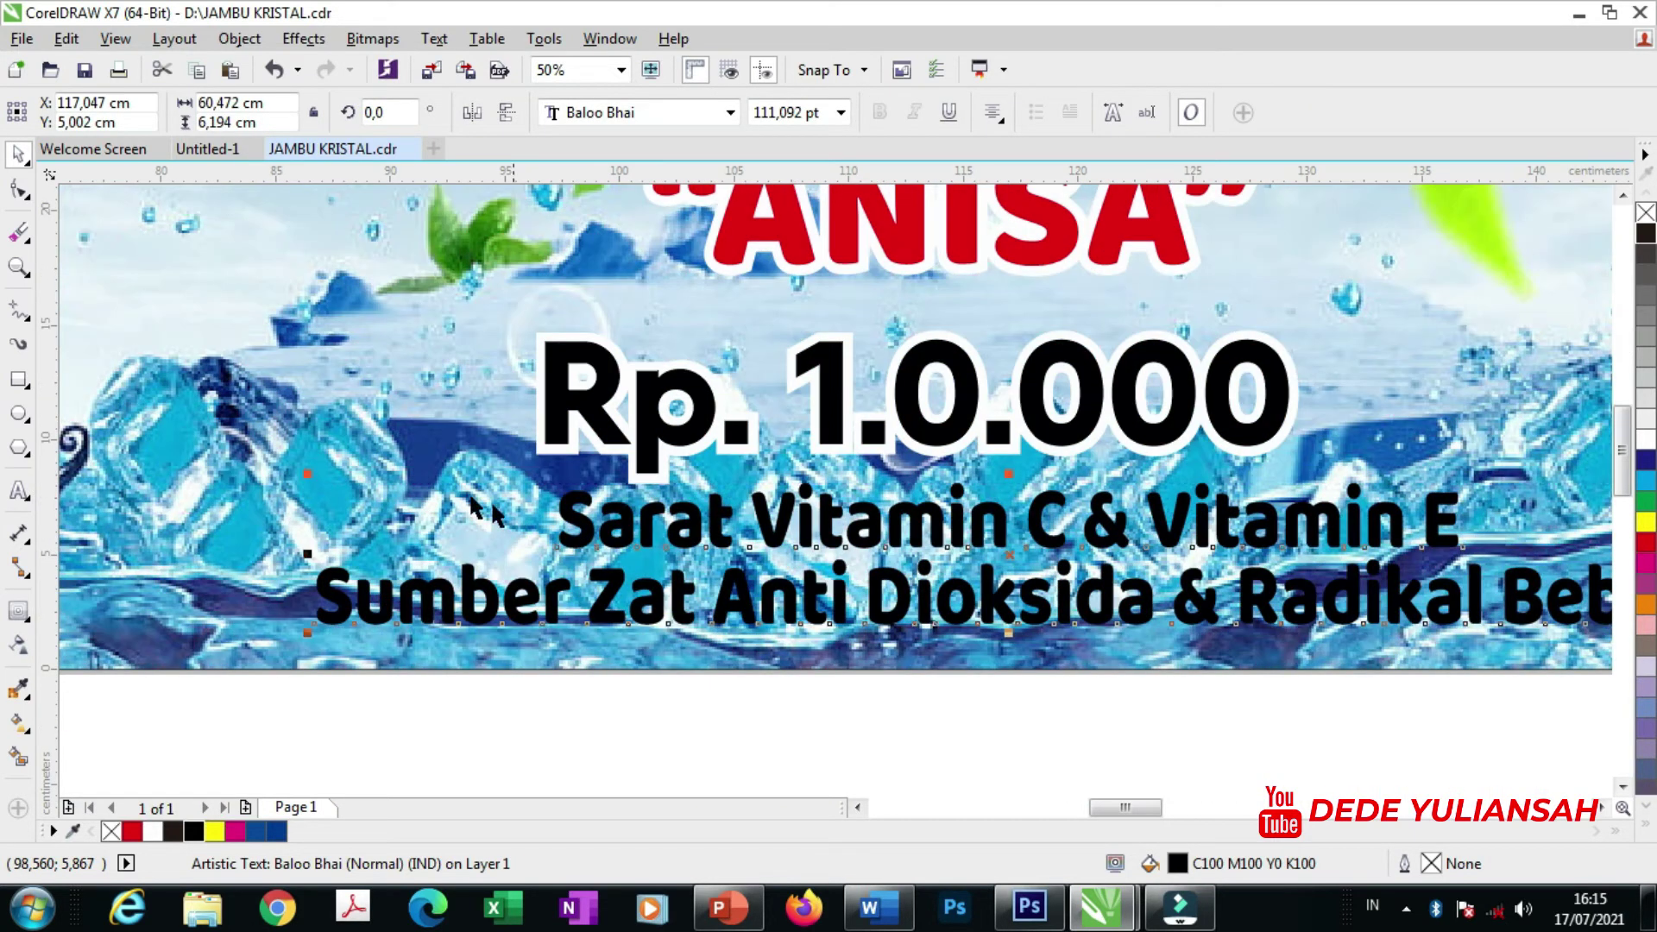
shift+click(226, 504)
key(e)
key(F4)
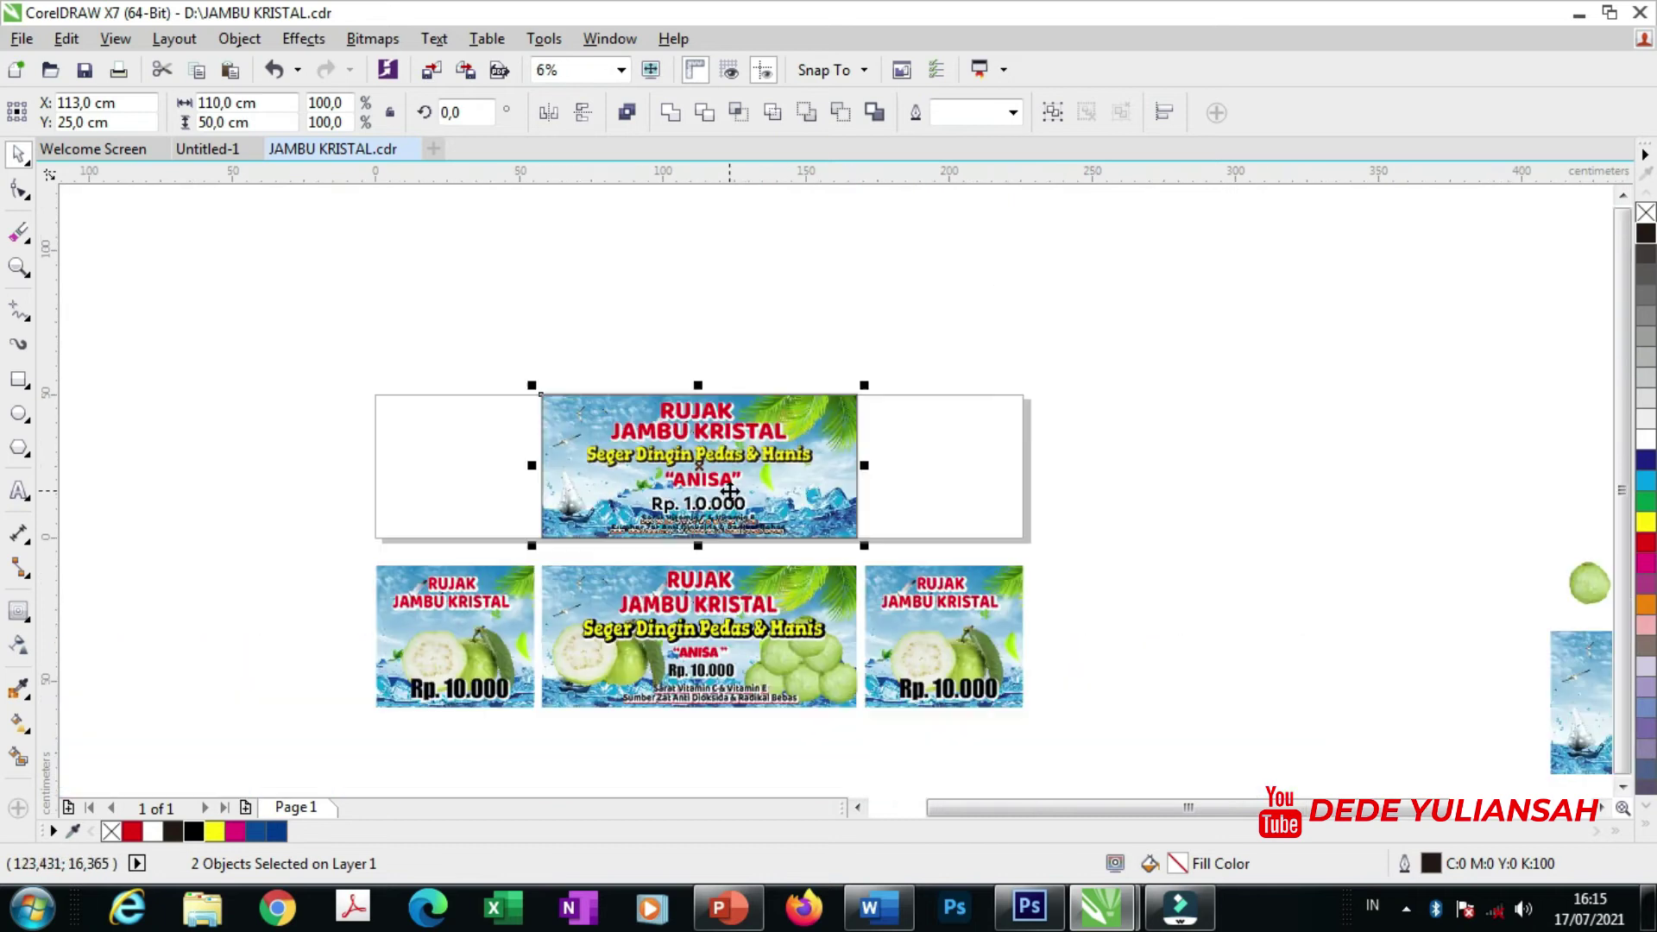
- Add a white outside contour with a 0,254 cm offset to the two-line vitamin text
scroll(690, 633, up, 2)
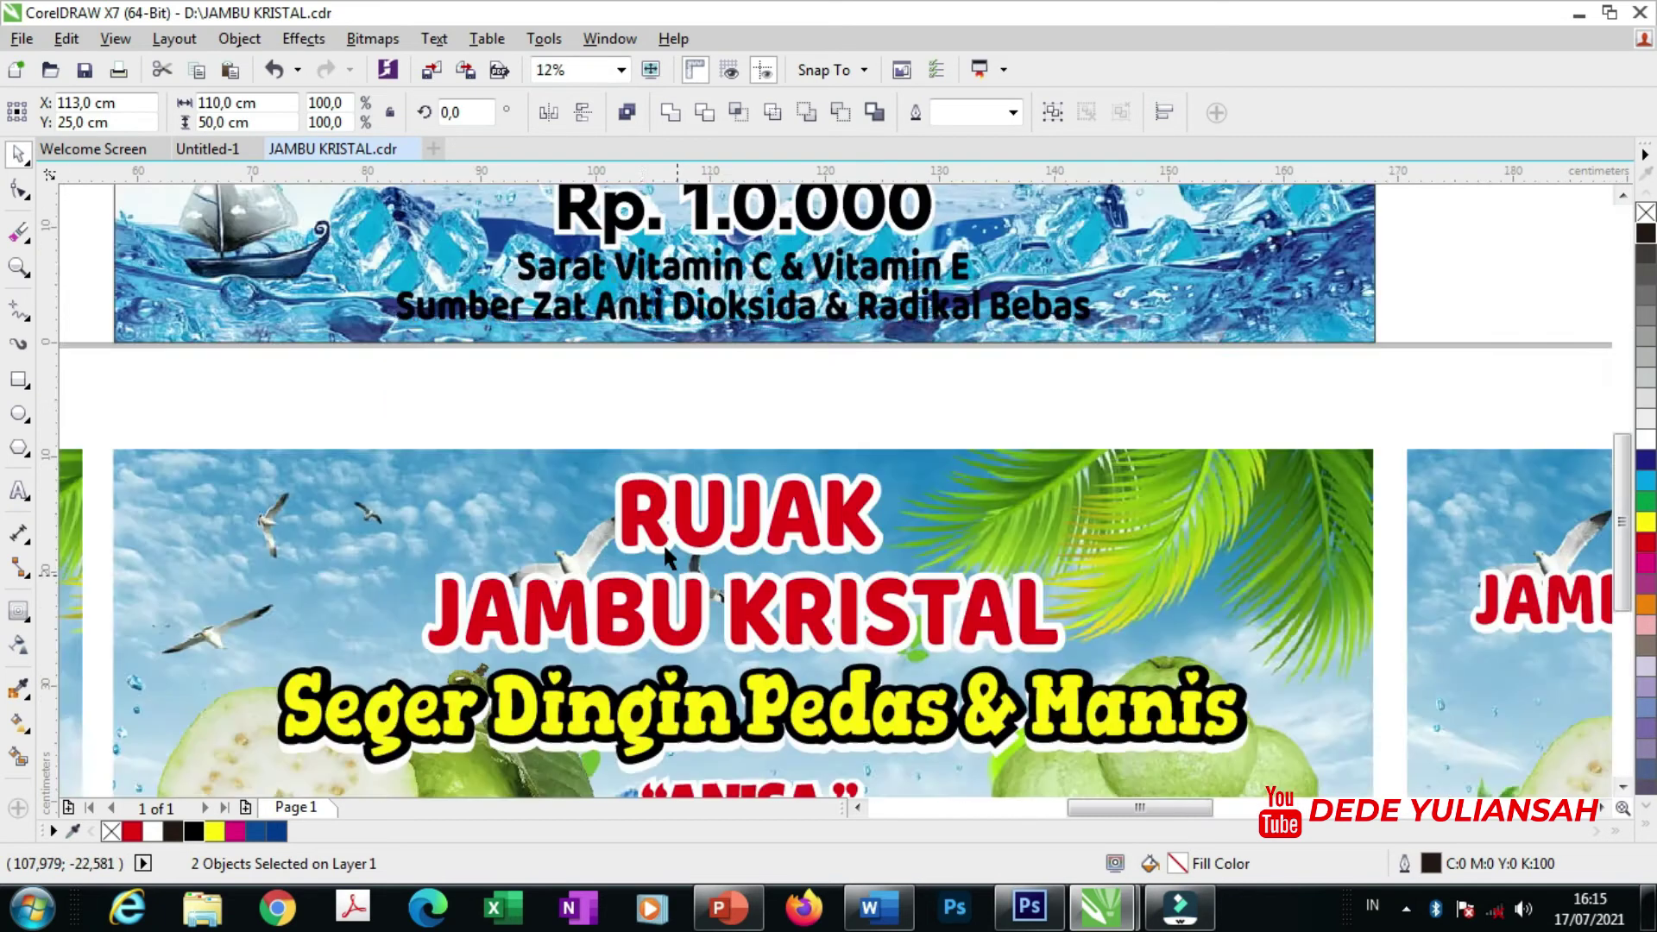
scroll(526, 282, up, 3)
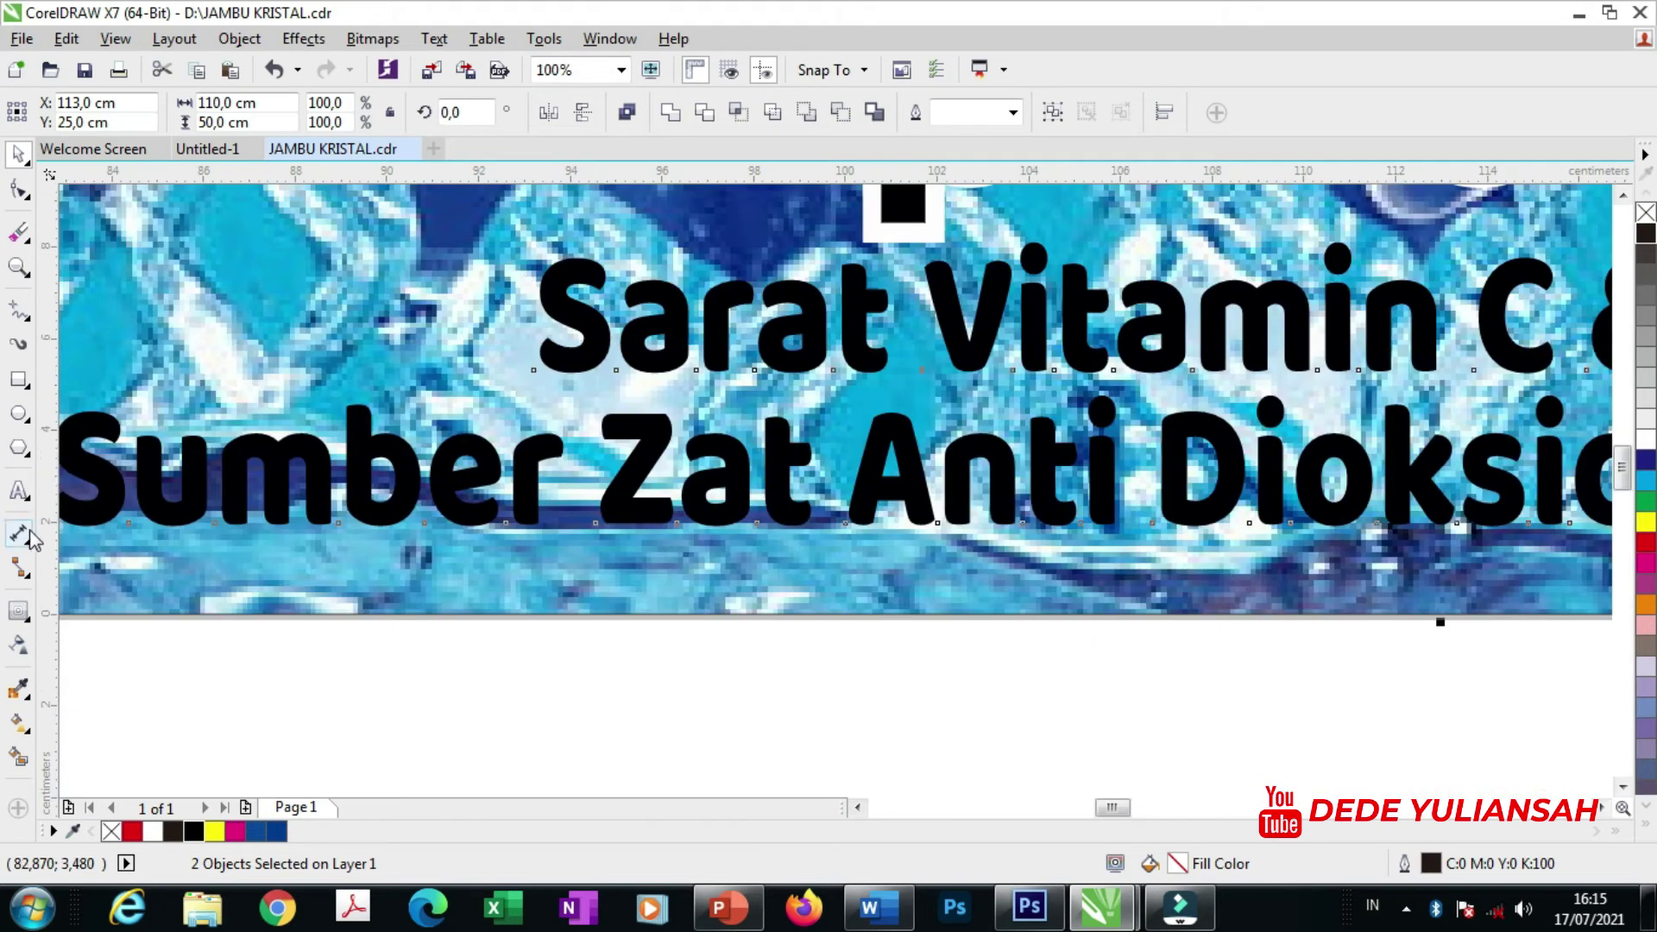
click(21, 614)
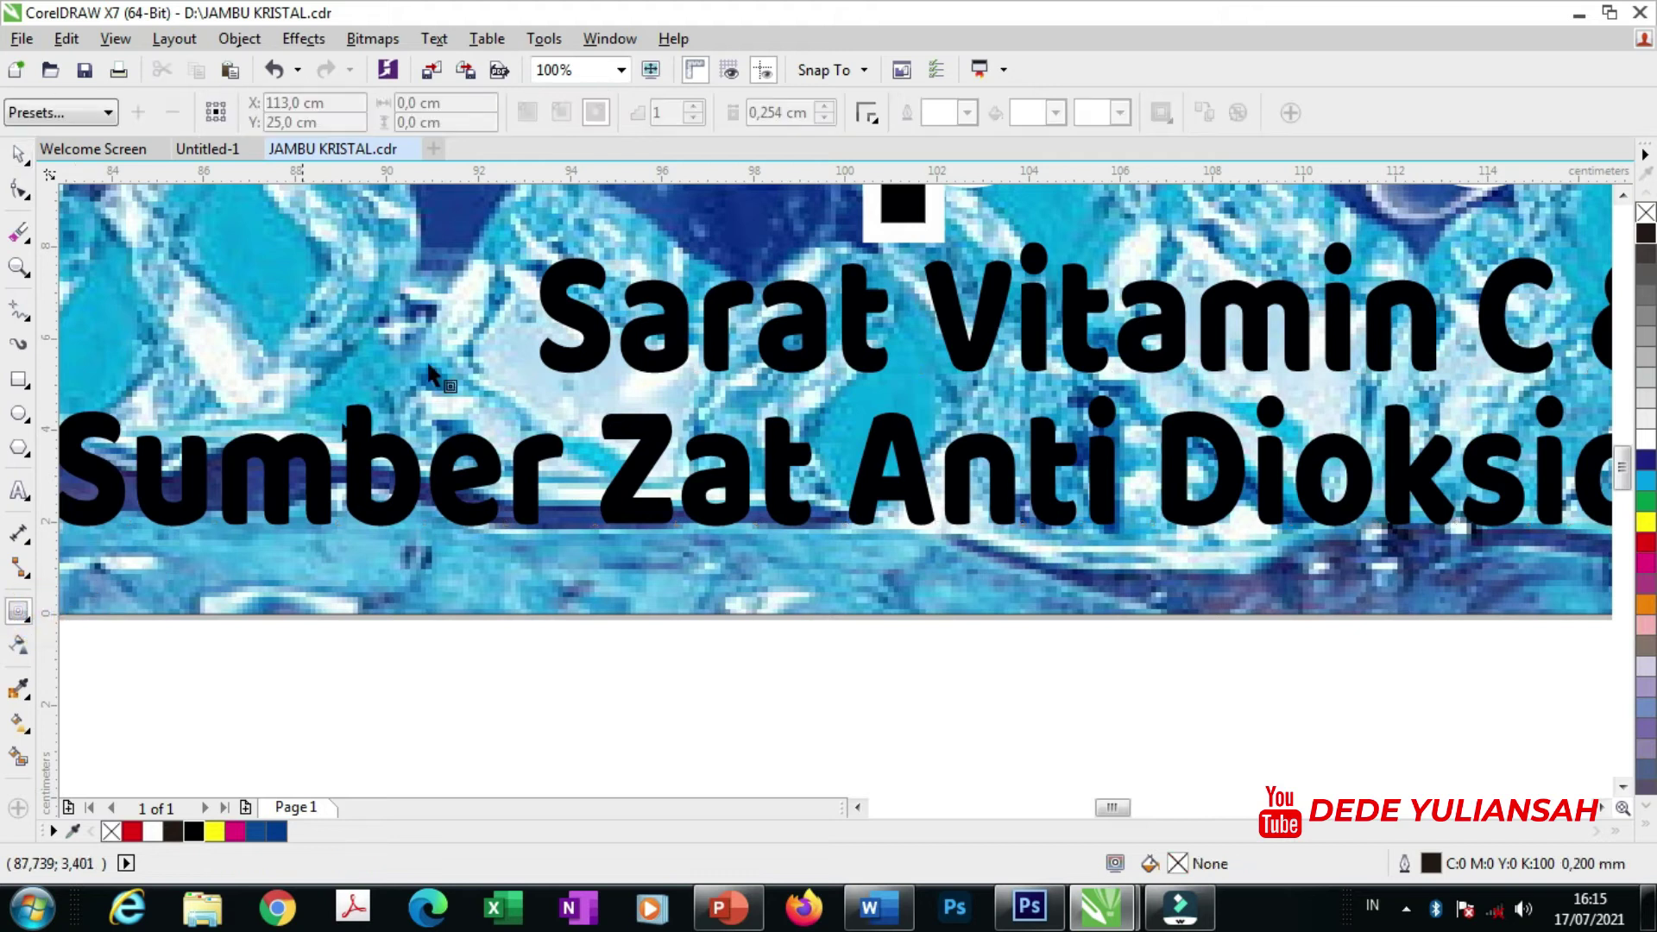
click(604, 339)
click(599, 112)
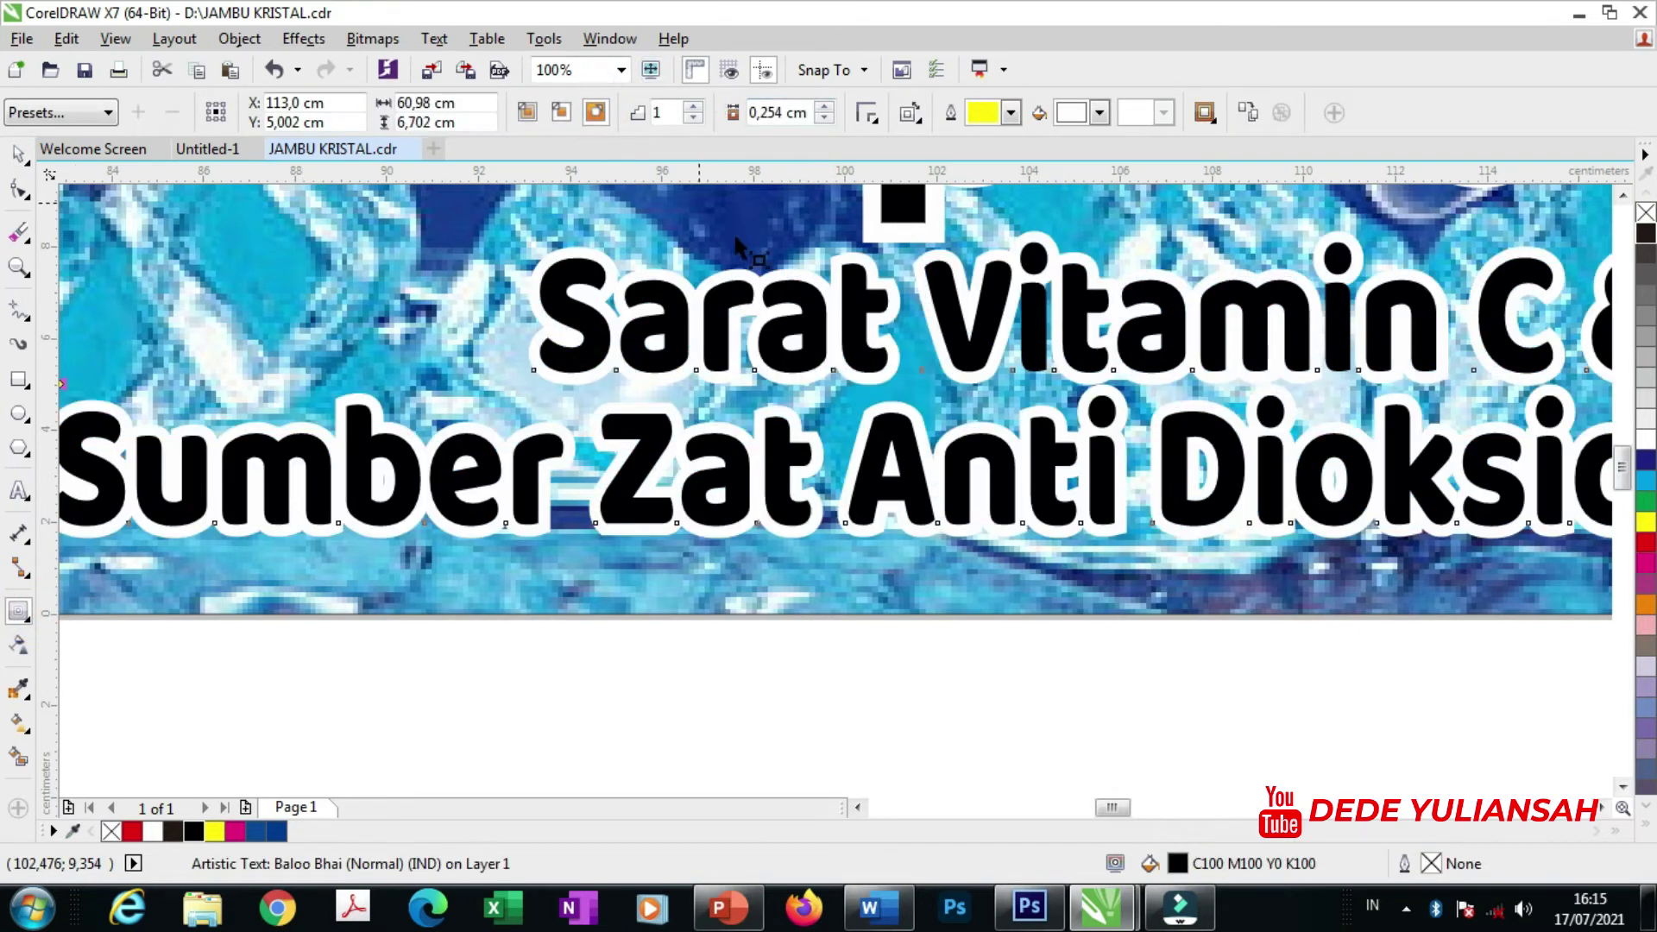
scroll(645, 371, down, 2)
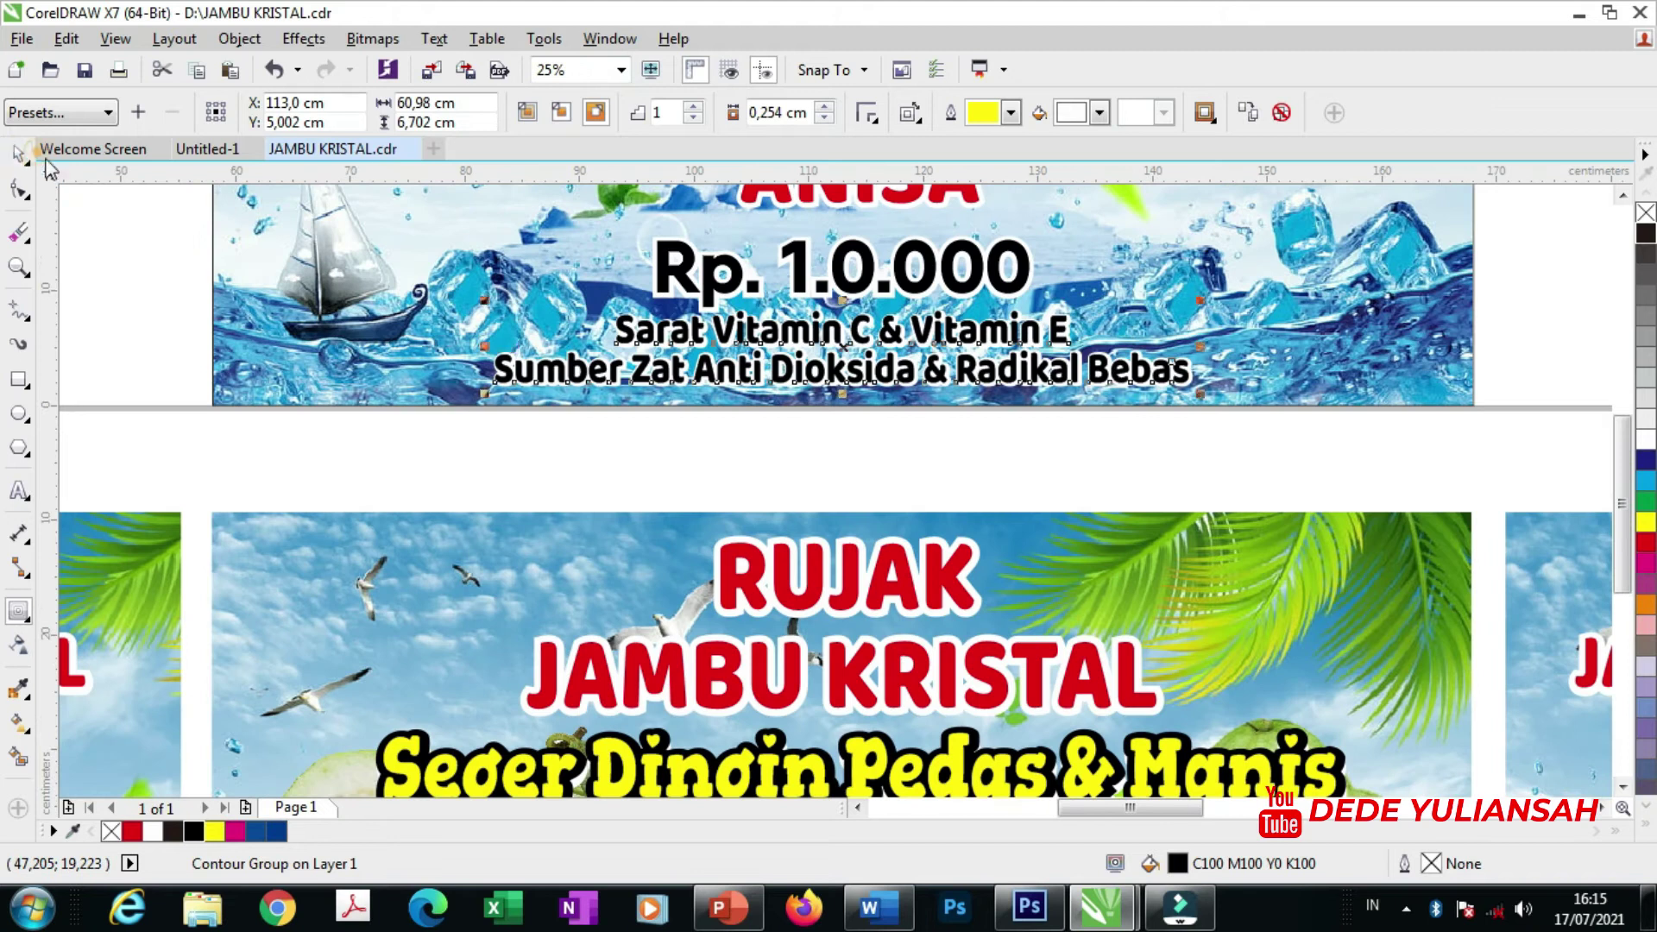
- Break the white contour apart from the two-line vitamin text and select the white contour shape on its own
scroll(677, 345, up, 3)
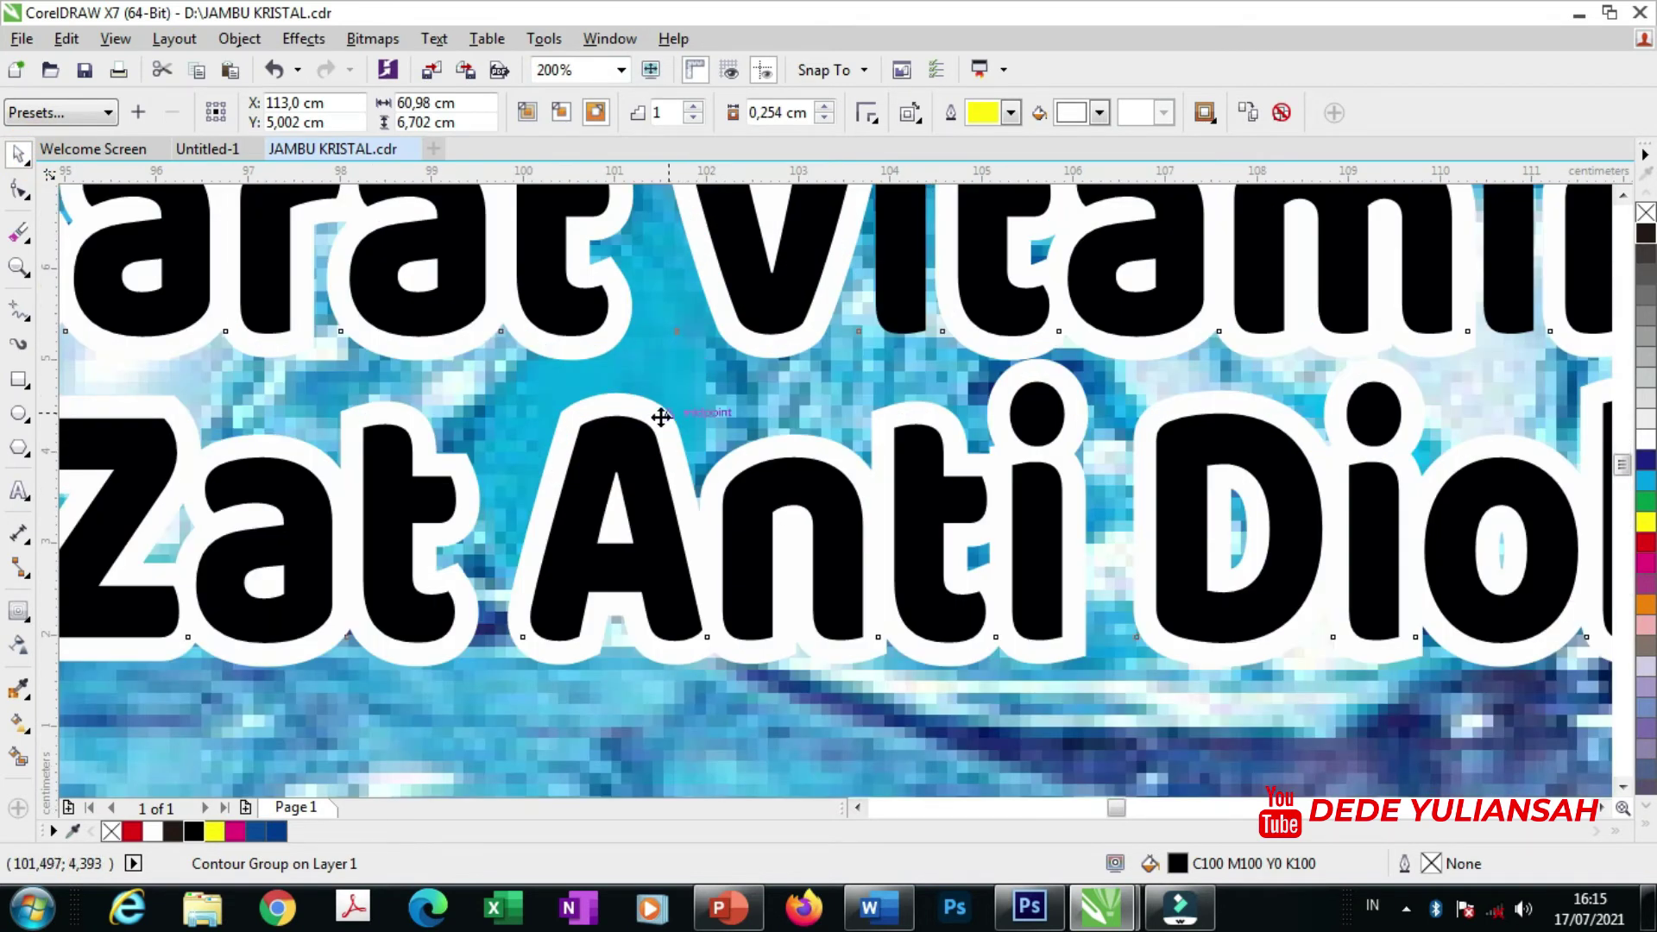
drag(660, 417, 766, 442)
key(ctrl+z)
click(694, 410)
click(673, 425)
drag(666, 453, 670, 551)
scroll(666, 454, down, 2)
click(513, 505)
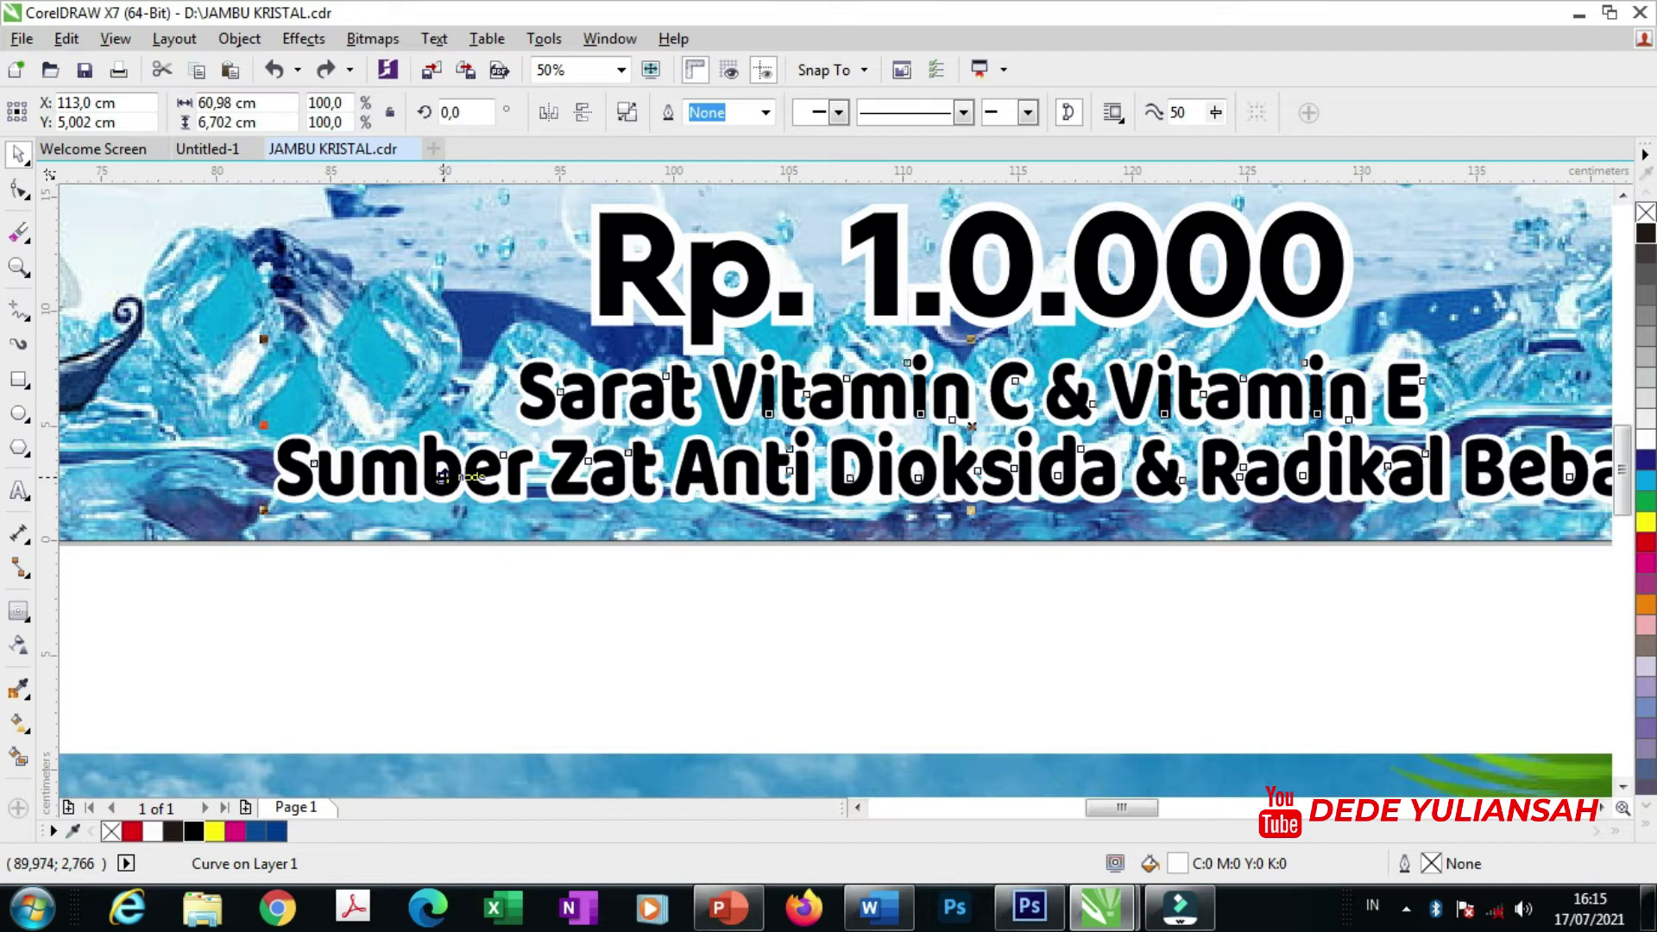
- Duplicate the vitamin text's white contour shape with a 0,5 cm offset and fill the copy red
key(Right)
key(Up)
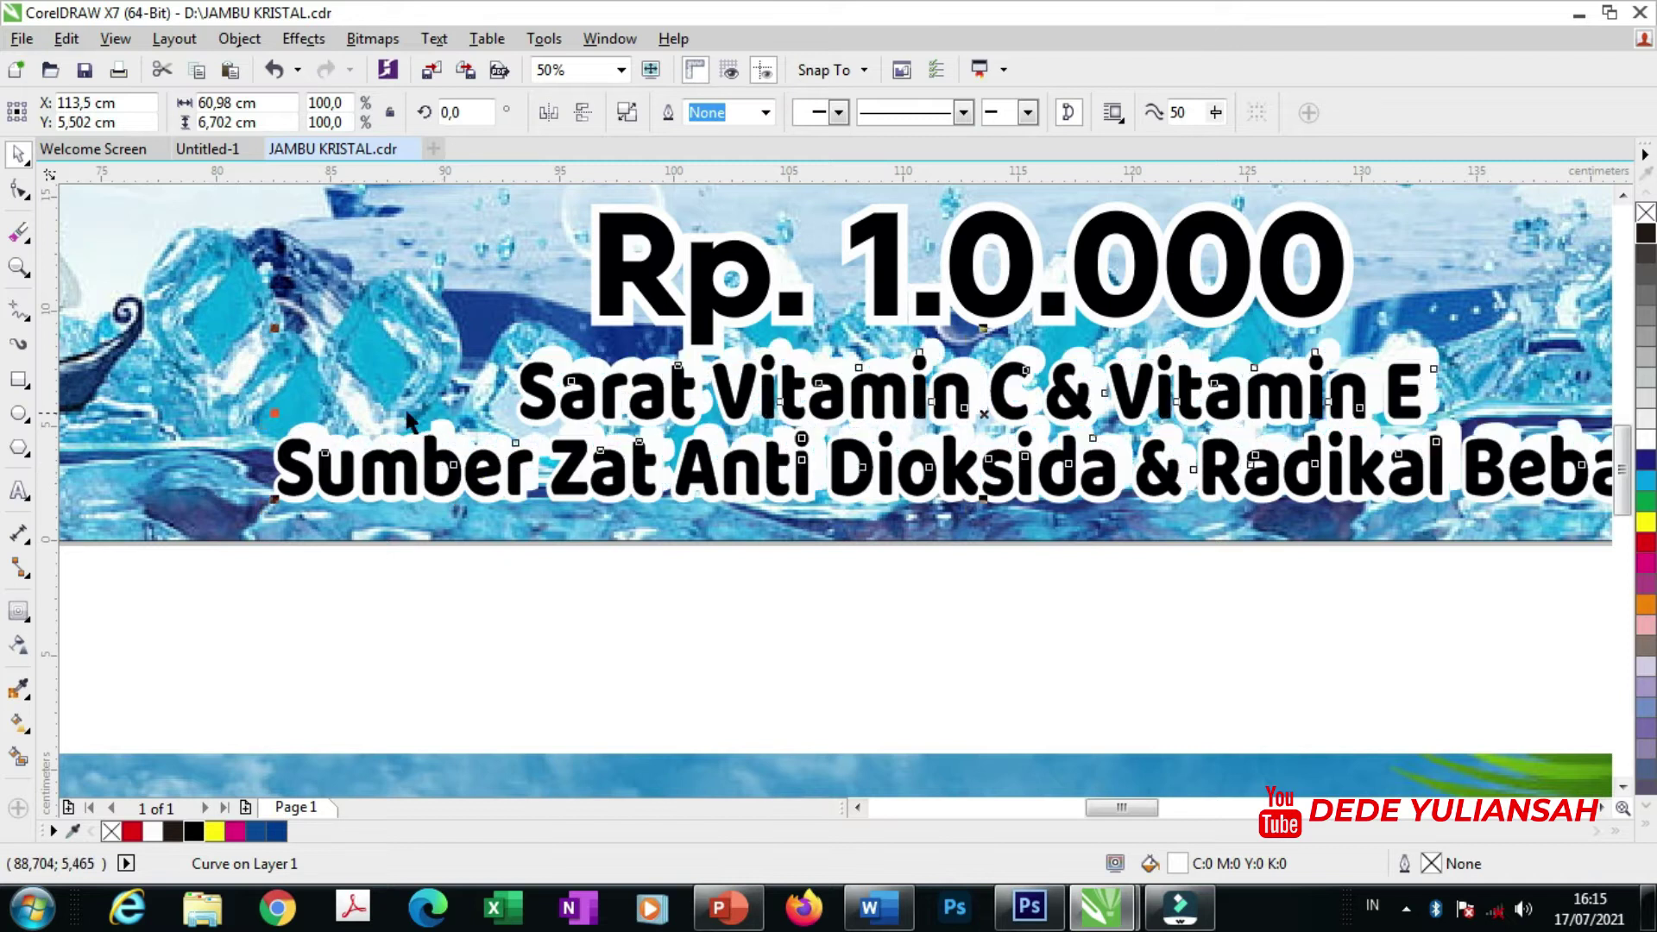
click(1647, 545)
- Bring the black vitamin text and its white contour in front of the red copy
scroll(307, 431, up, 3)
drag(319, 373, 446, 401)
shift+click(298, 423)
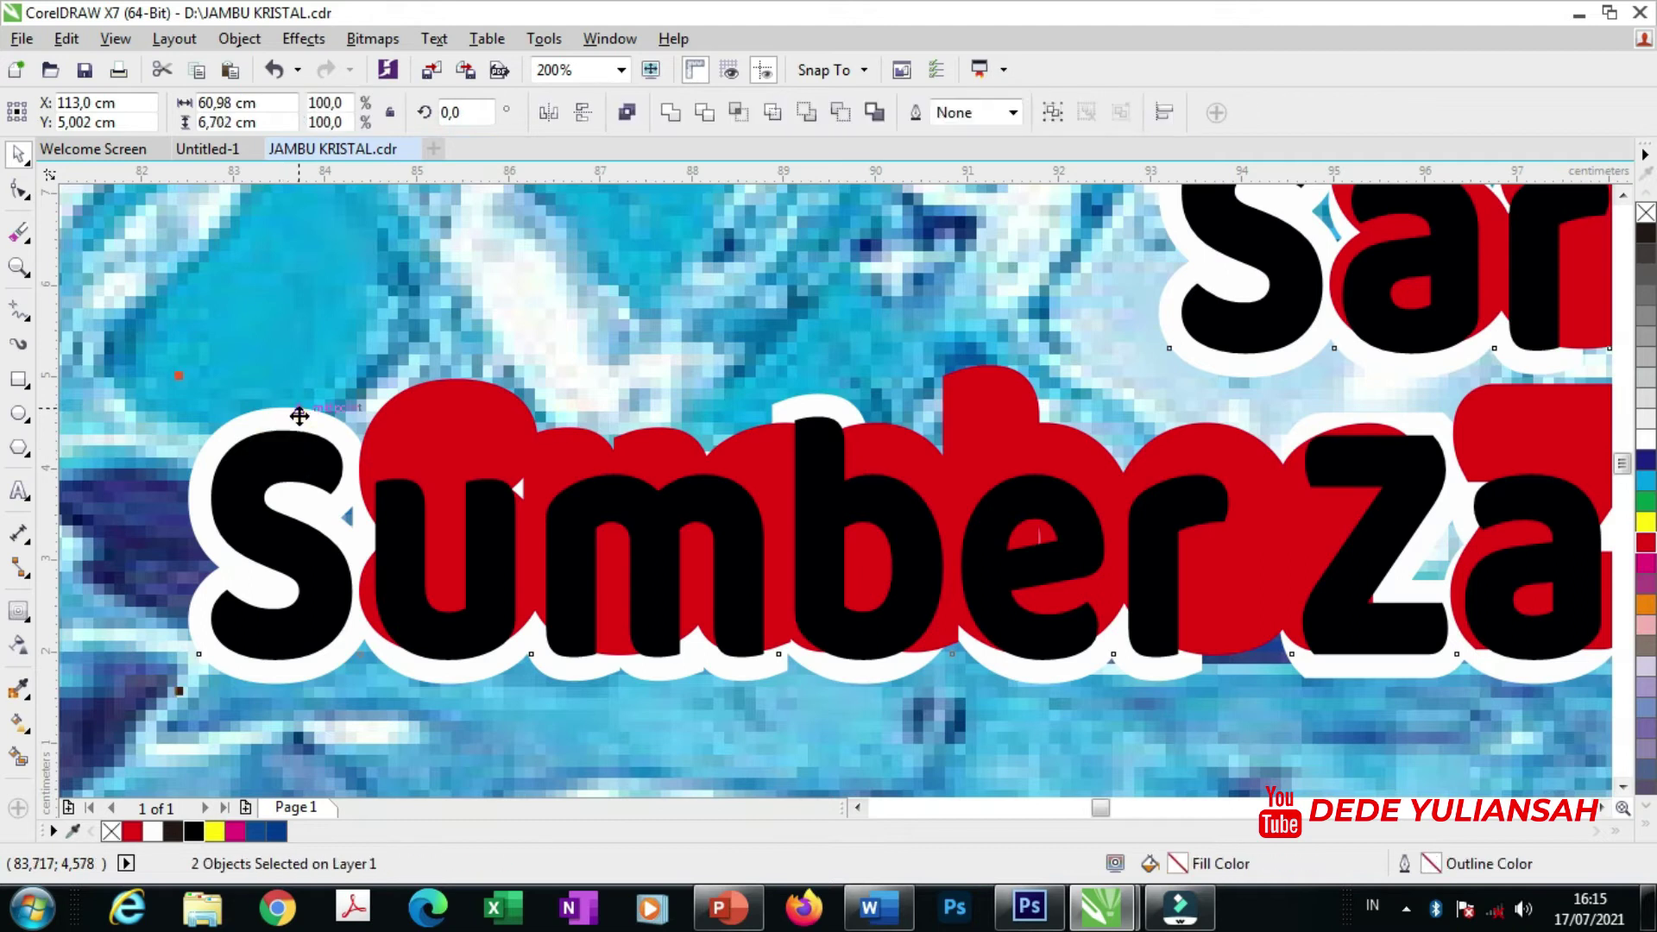
key(shift+Page_Up)
- Position the red copy slightly below and right of the white contour as a shadow, at about X 113,12 cm, Y 4,62 cm
drag(435, 414, 313, 467)
scroll(463, 442, down, 3)
scroll(1018, 502, up, 4)
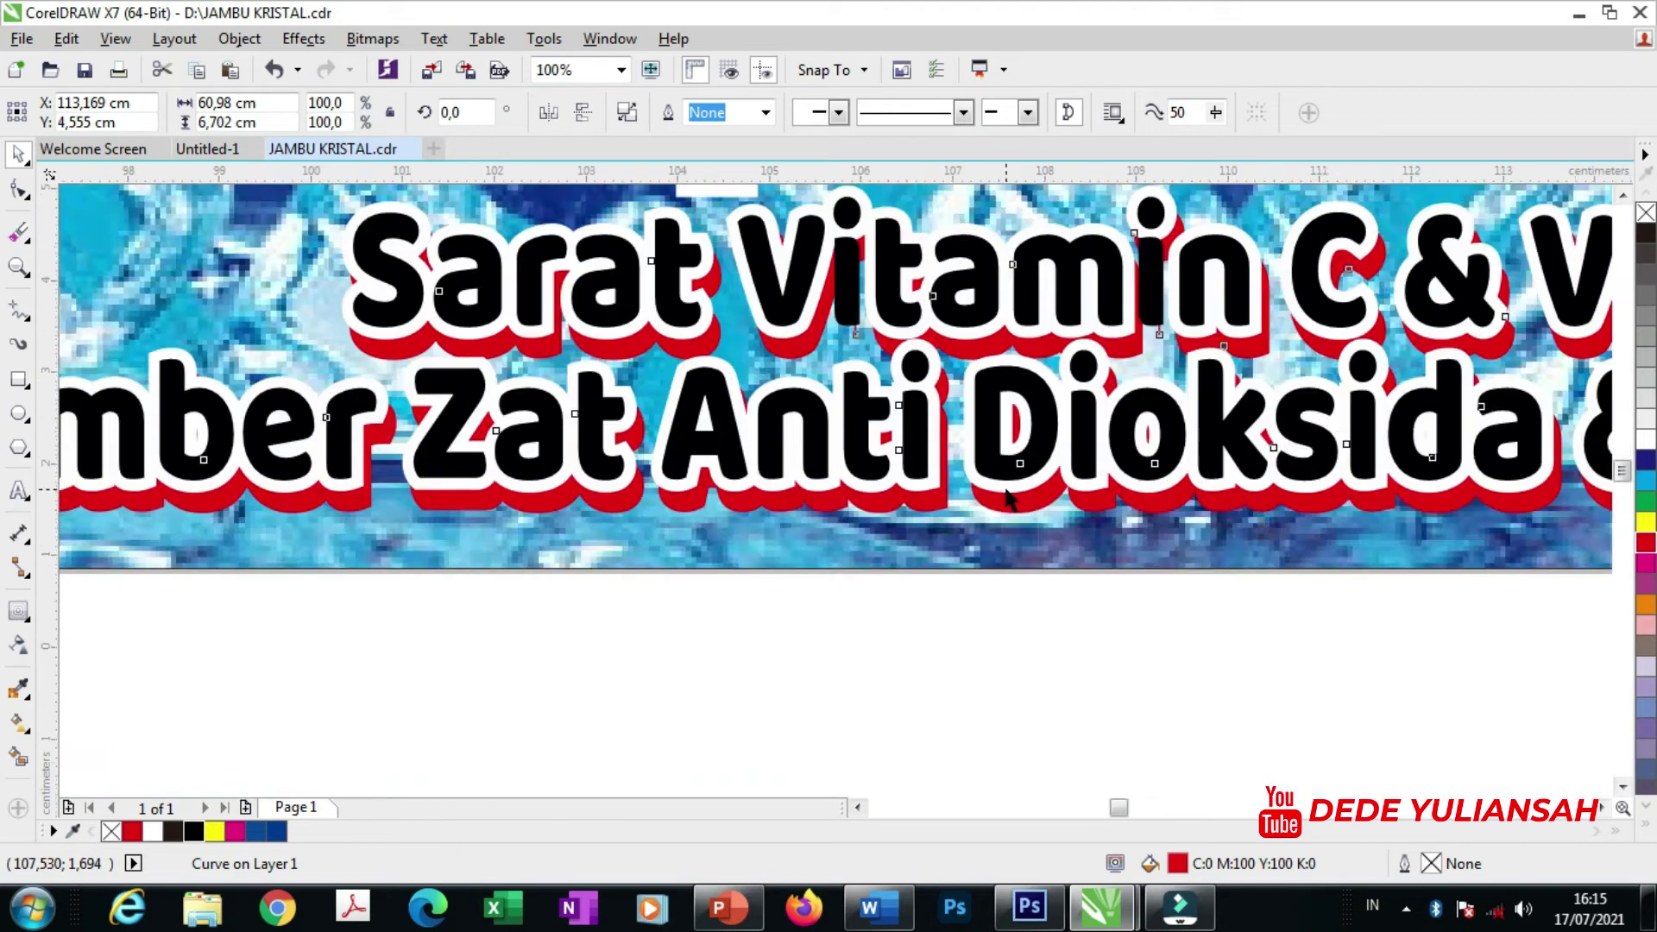
drag(1012, 543, 998, 532)
scroll(998, 531, down, 3)
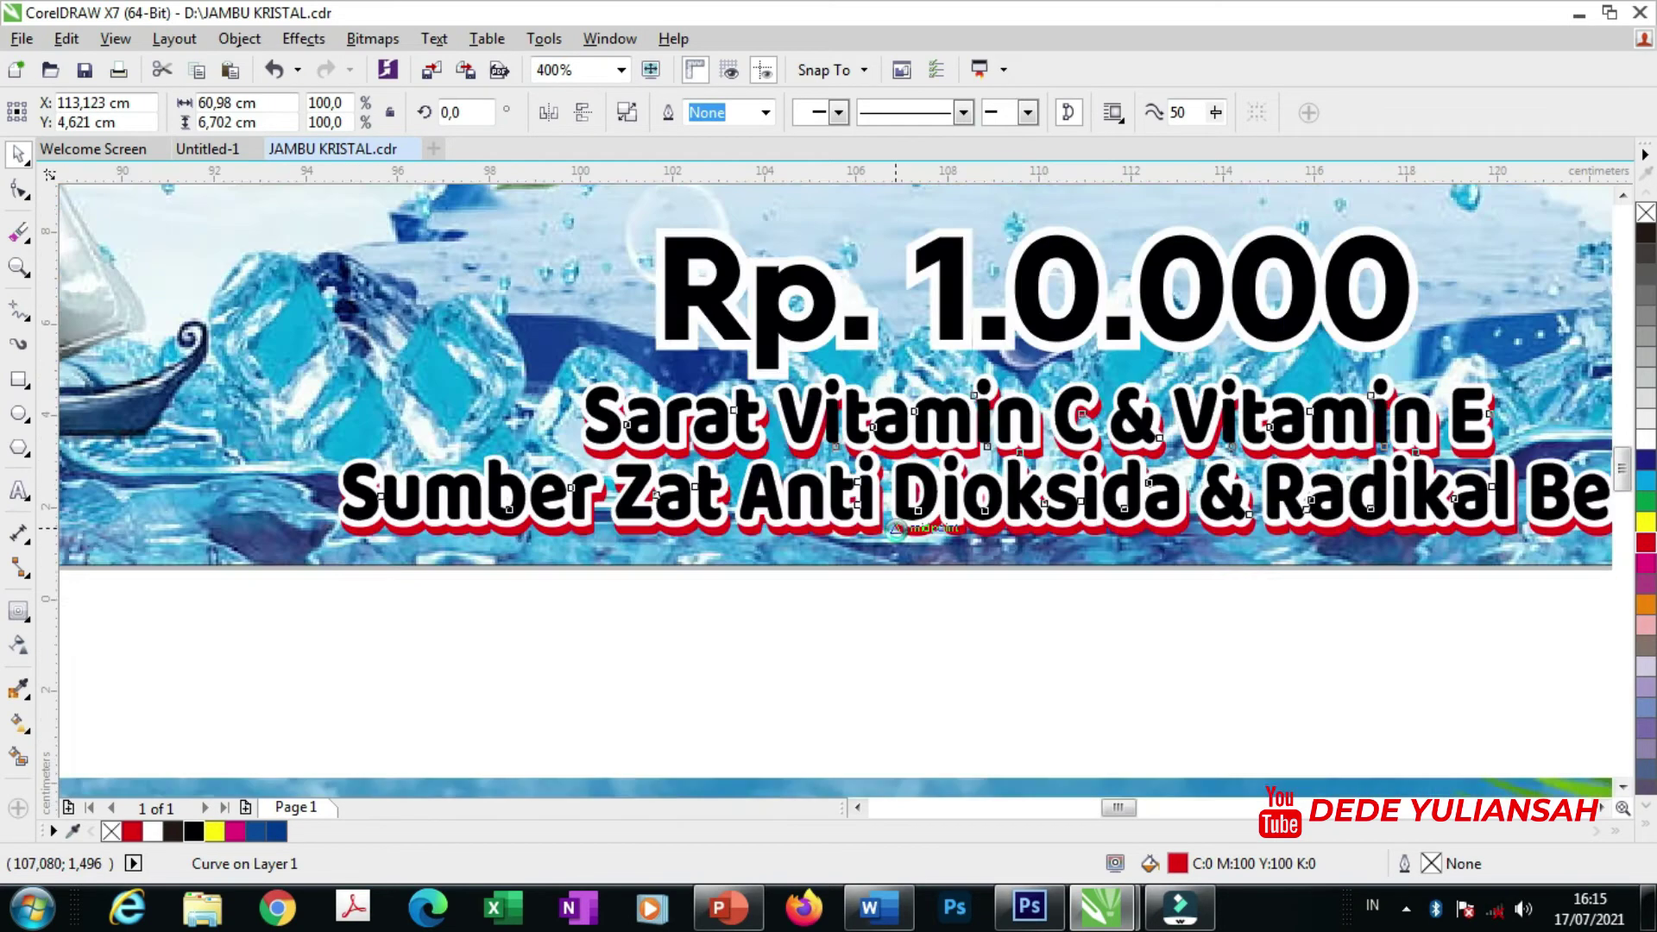
scroll(938, 537, up, 1)
scroll(934, 538, down, 2)
- Group the vitamin text, its white contour and the red shadow, keeping the group in place beneath the price
drag(1448, 603, 492, 445)
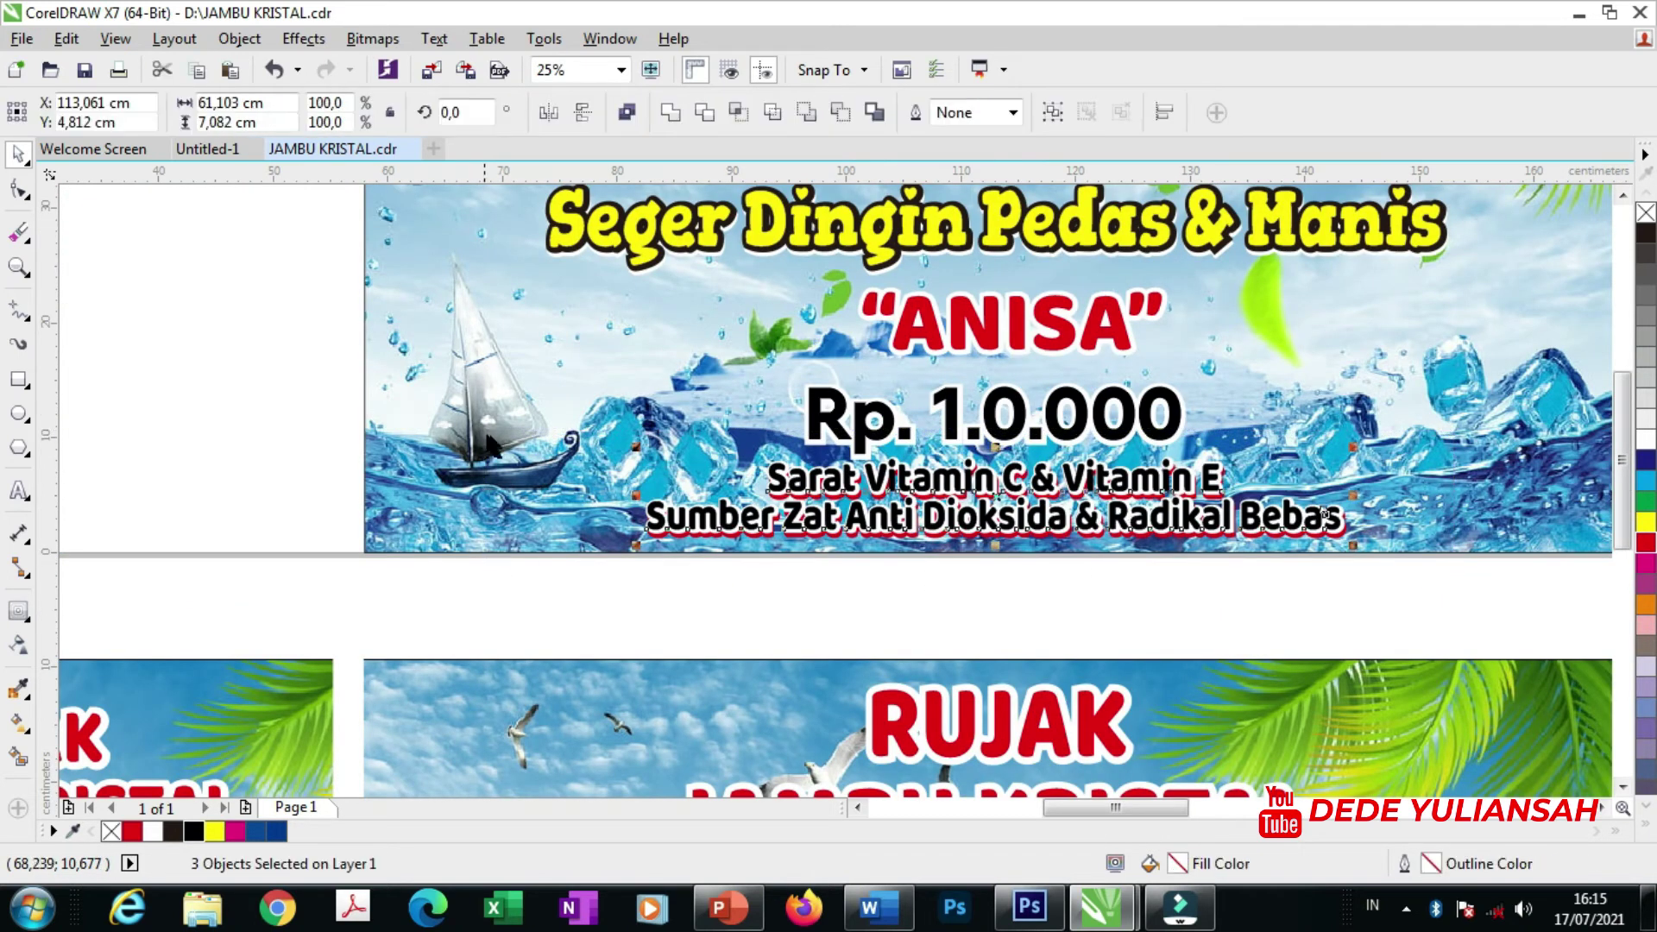
key(ctrl+g)
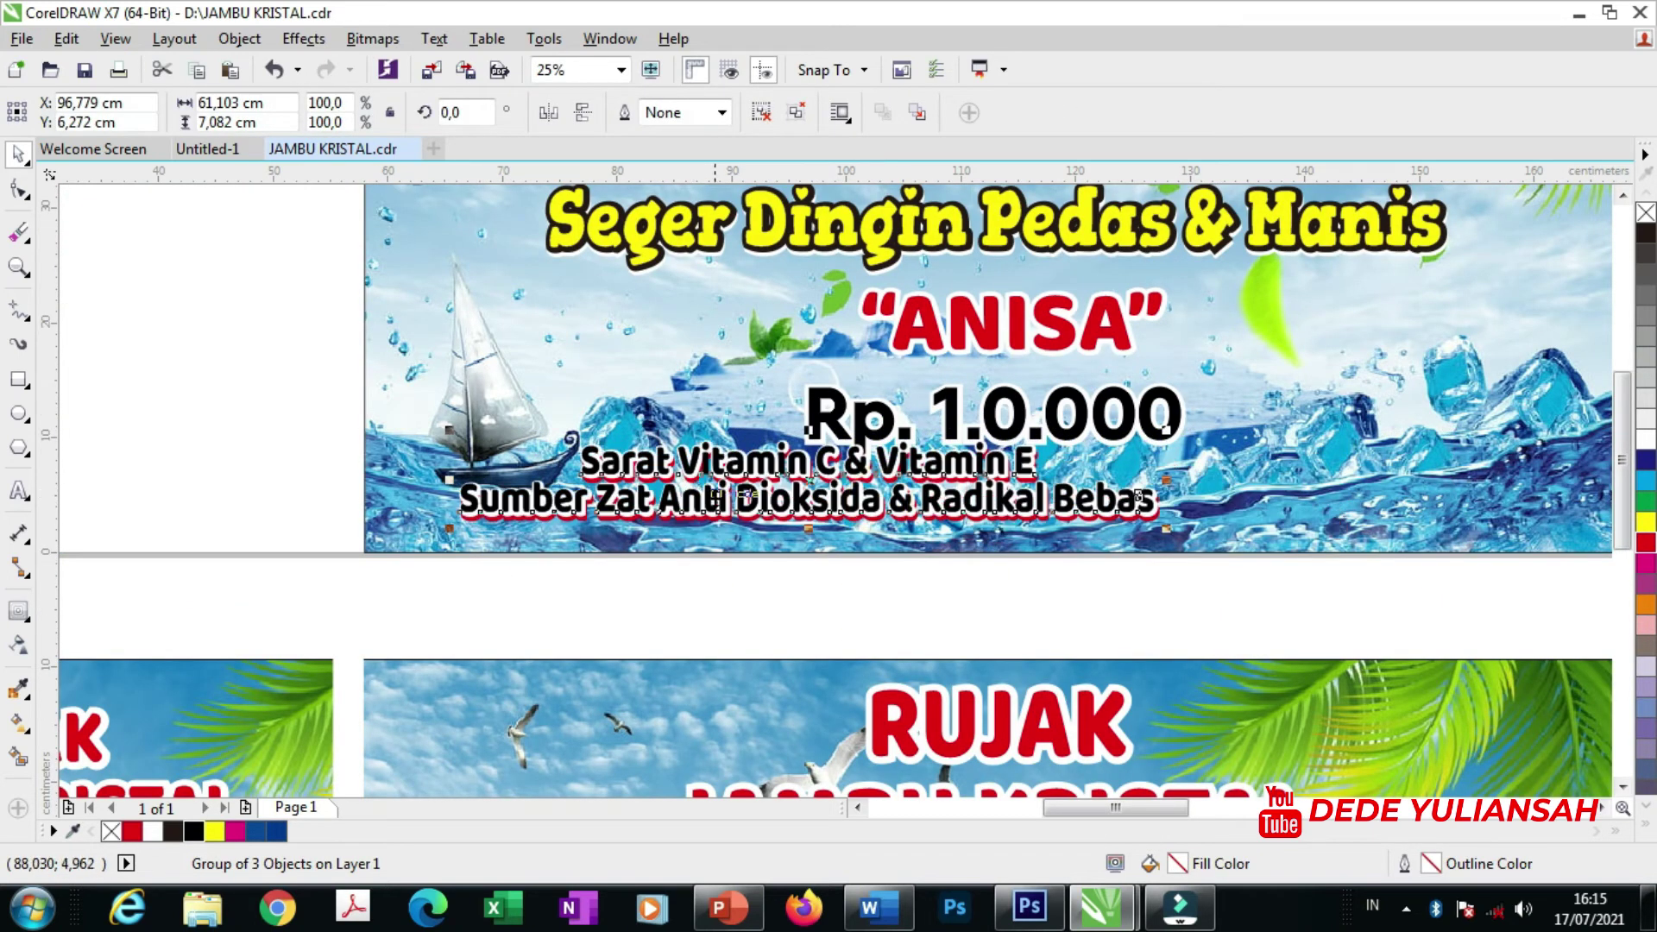
scroll(802, 492, down, 1)
scroll(959, 409, up, 2)
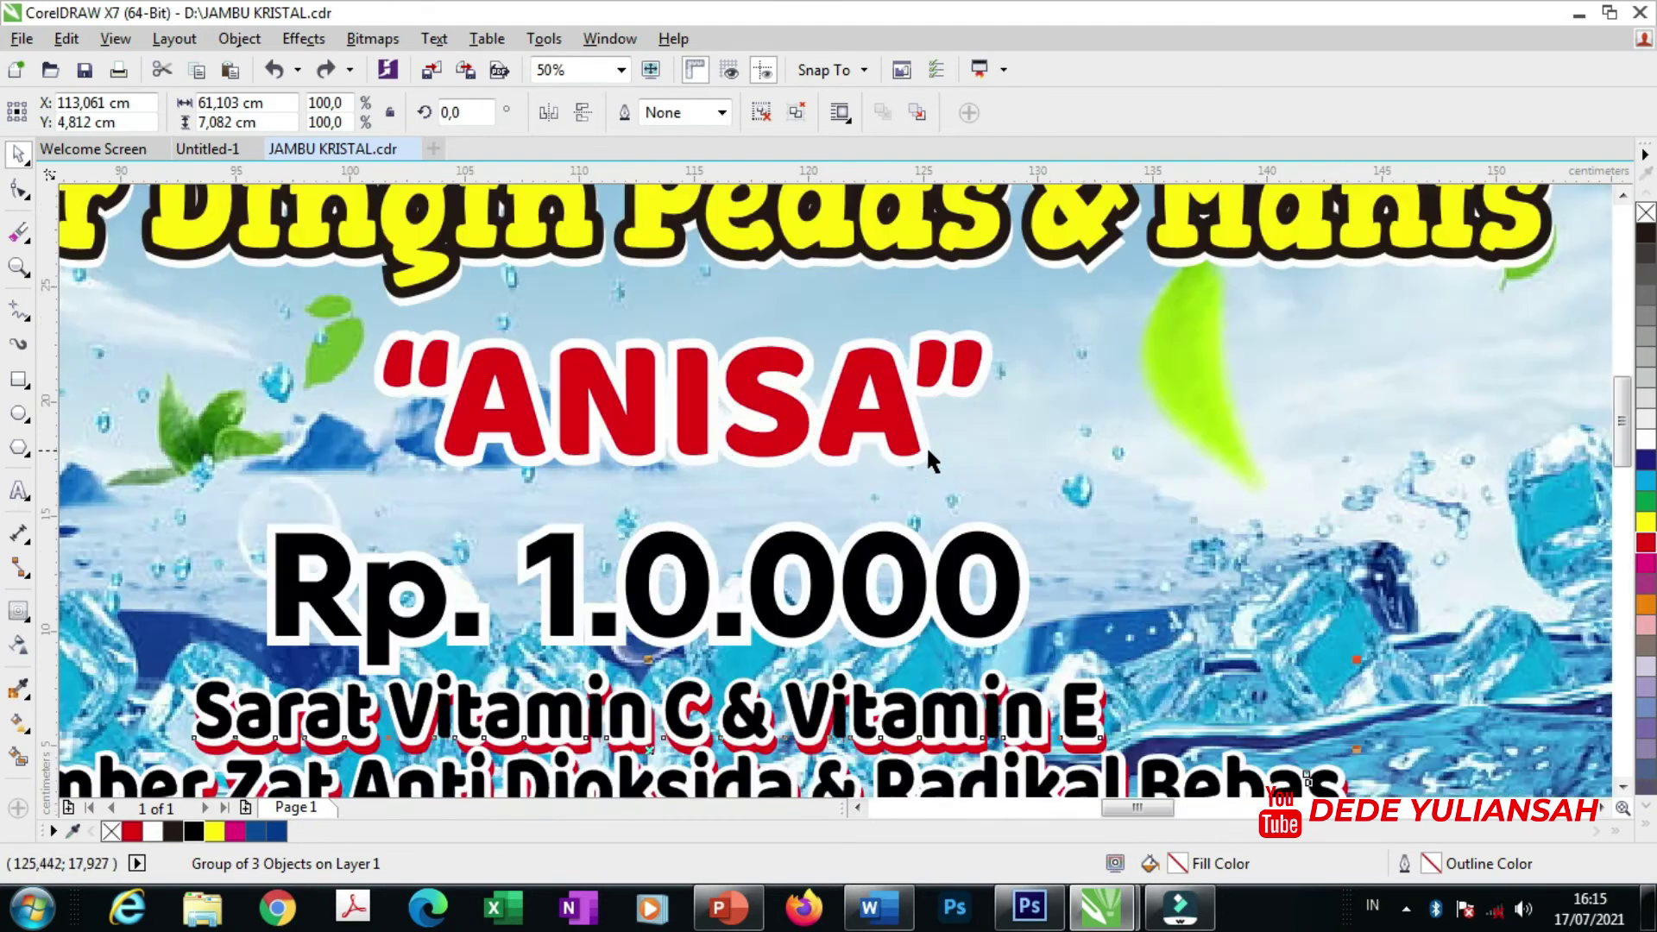
- Raise the quoted stall name slightly and move the price text up to Y 12,395 cm
drag(880, 533, 878, 515)
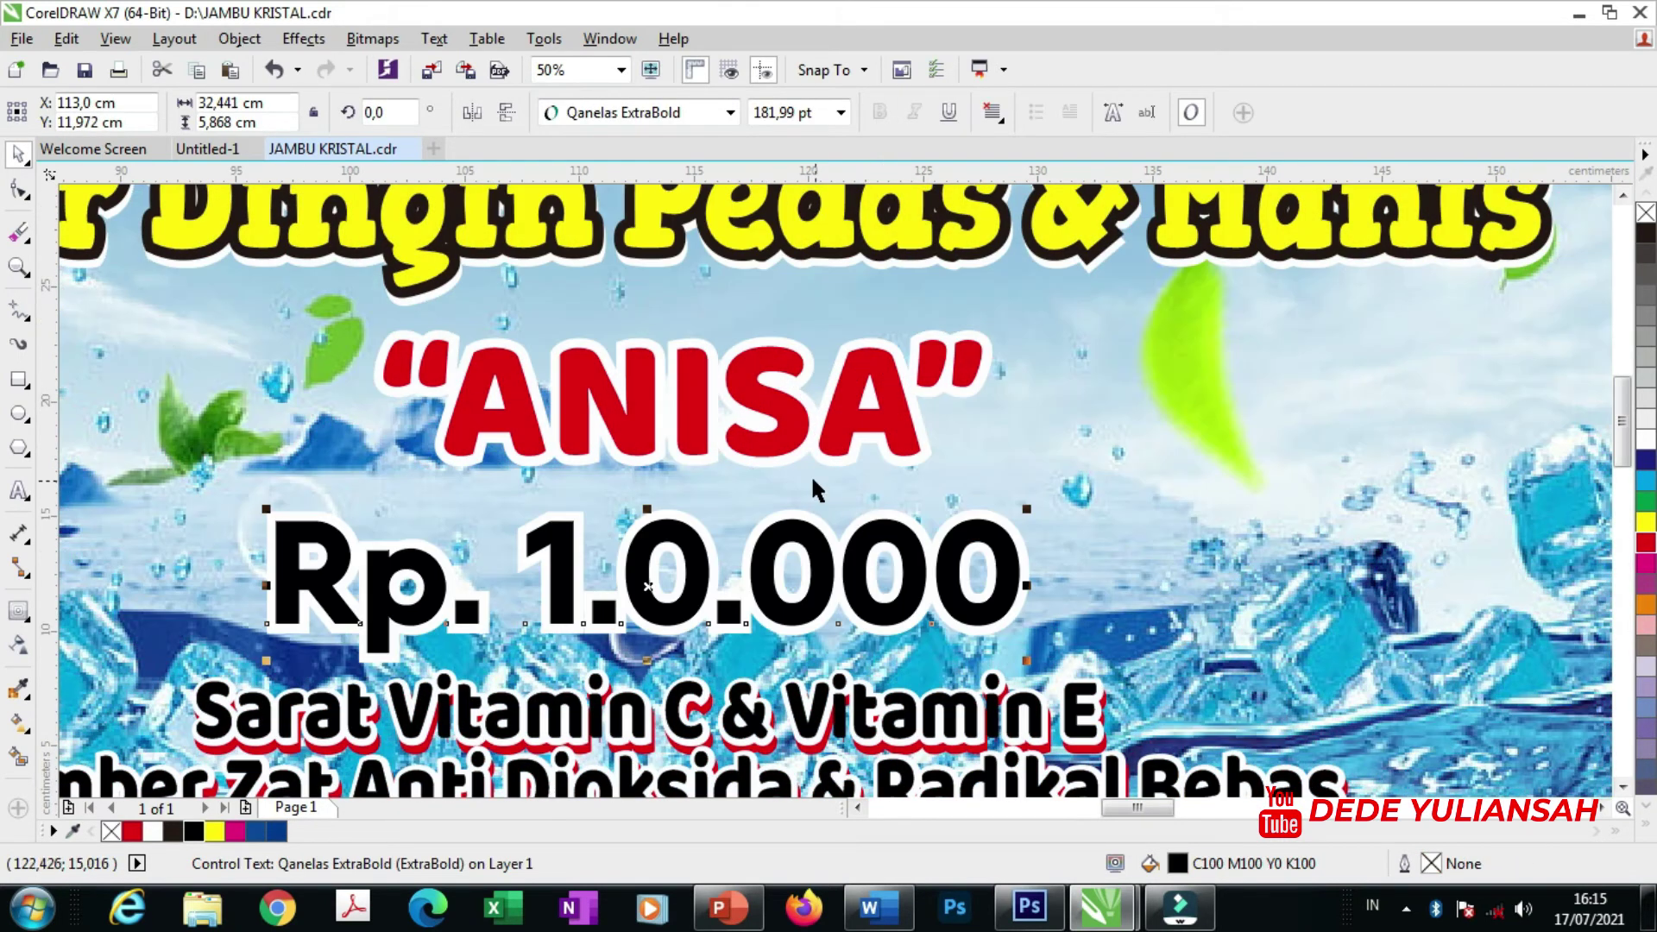
drag(639, 396, 640, 387)
drag(624, 541, 625, 533)
scroll(657, 546, down, 3)
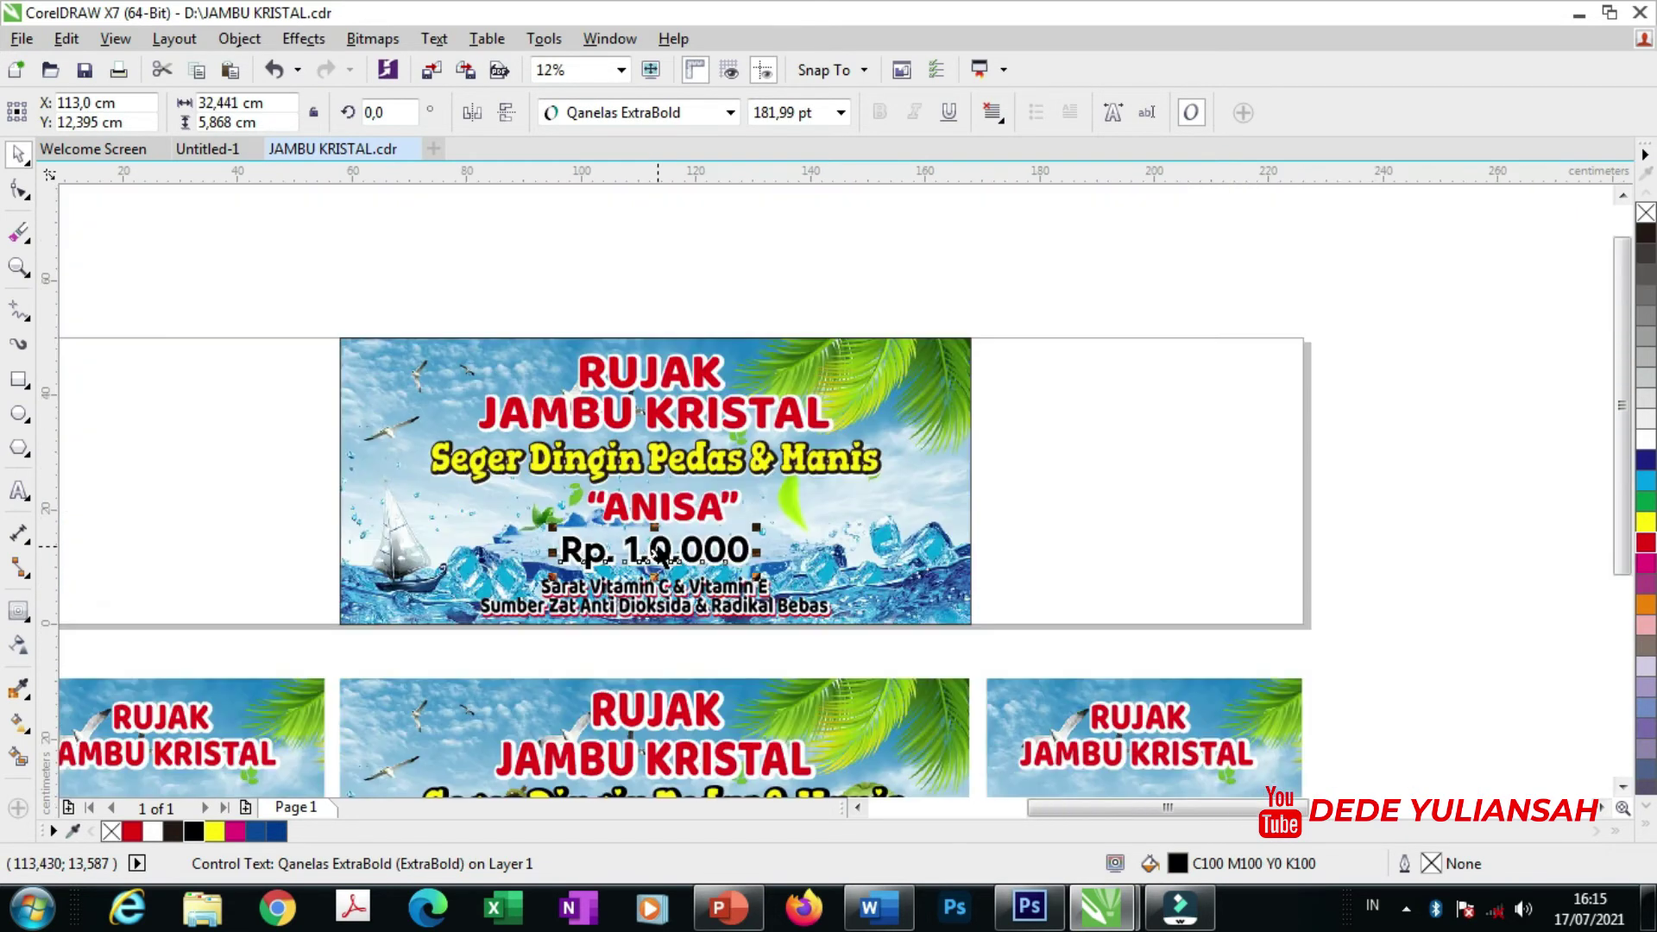
- Move the picture of the halved and whole guava to the empty page area left of the new banner
click(1401, 516)
scroll(1063, 477, down, 2)
scroll(1238, 474, up, 1)
drag(1297, 444, 416, 421)
scroll(872, 457, down, 1)
scroll(416, 421, up, 2)
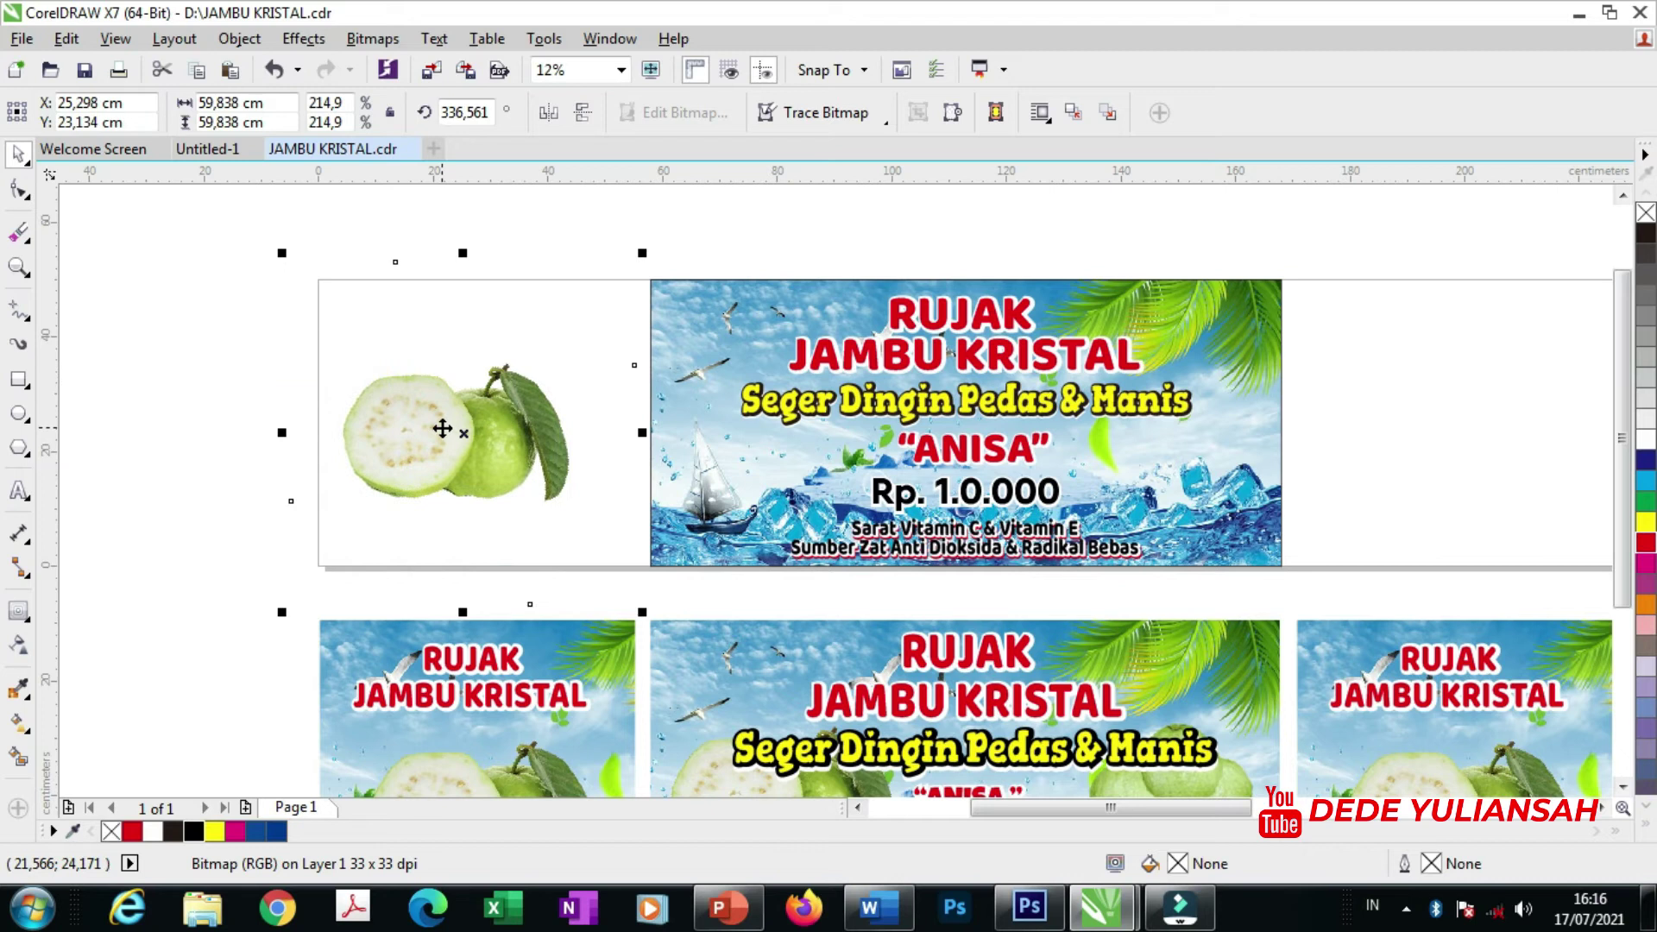
- PowerClip the halved guava picture inside the banner background and place it at the left side, beside the stall name
right_click(443, 429)
click(444, 242)
click(714, 458)
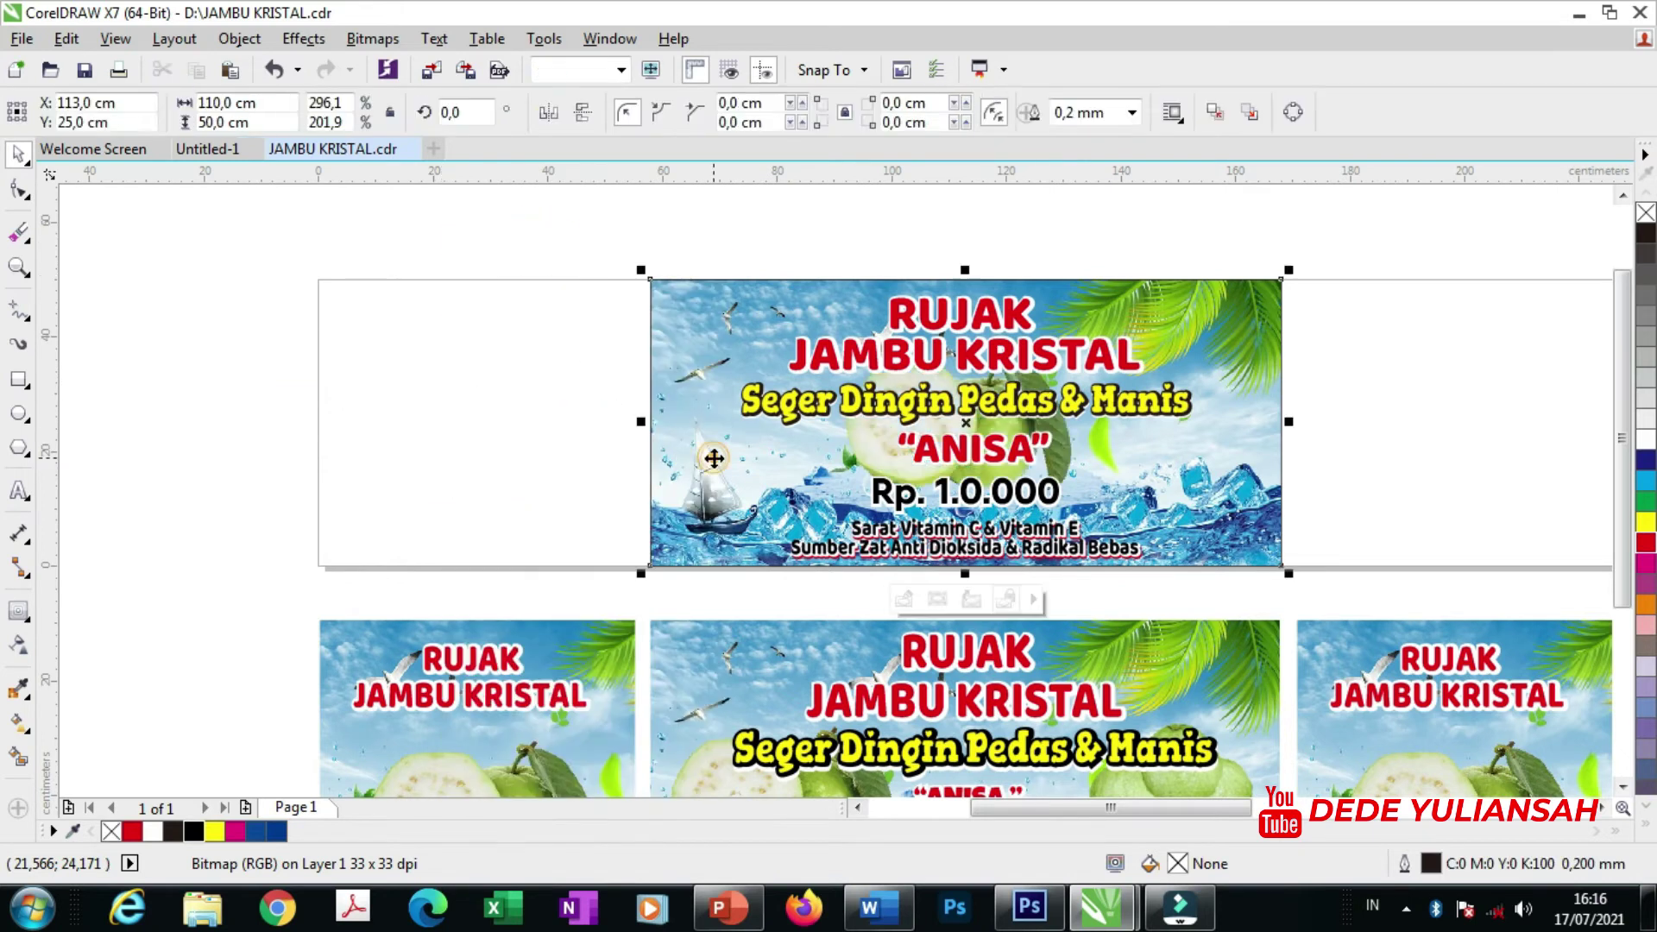
click(903, 598)
drag(878, 432, 803, 471)
click(965, 602)
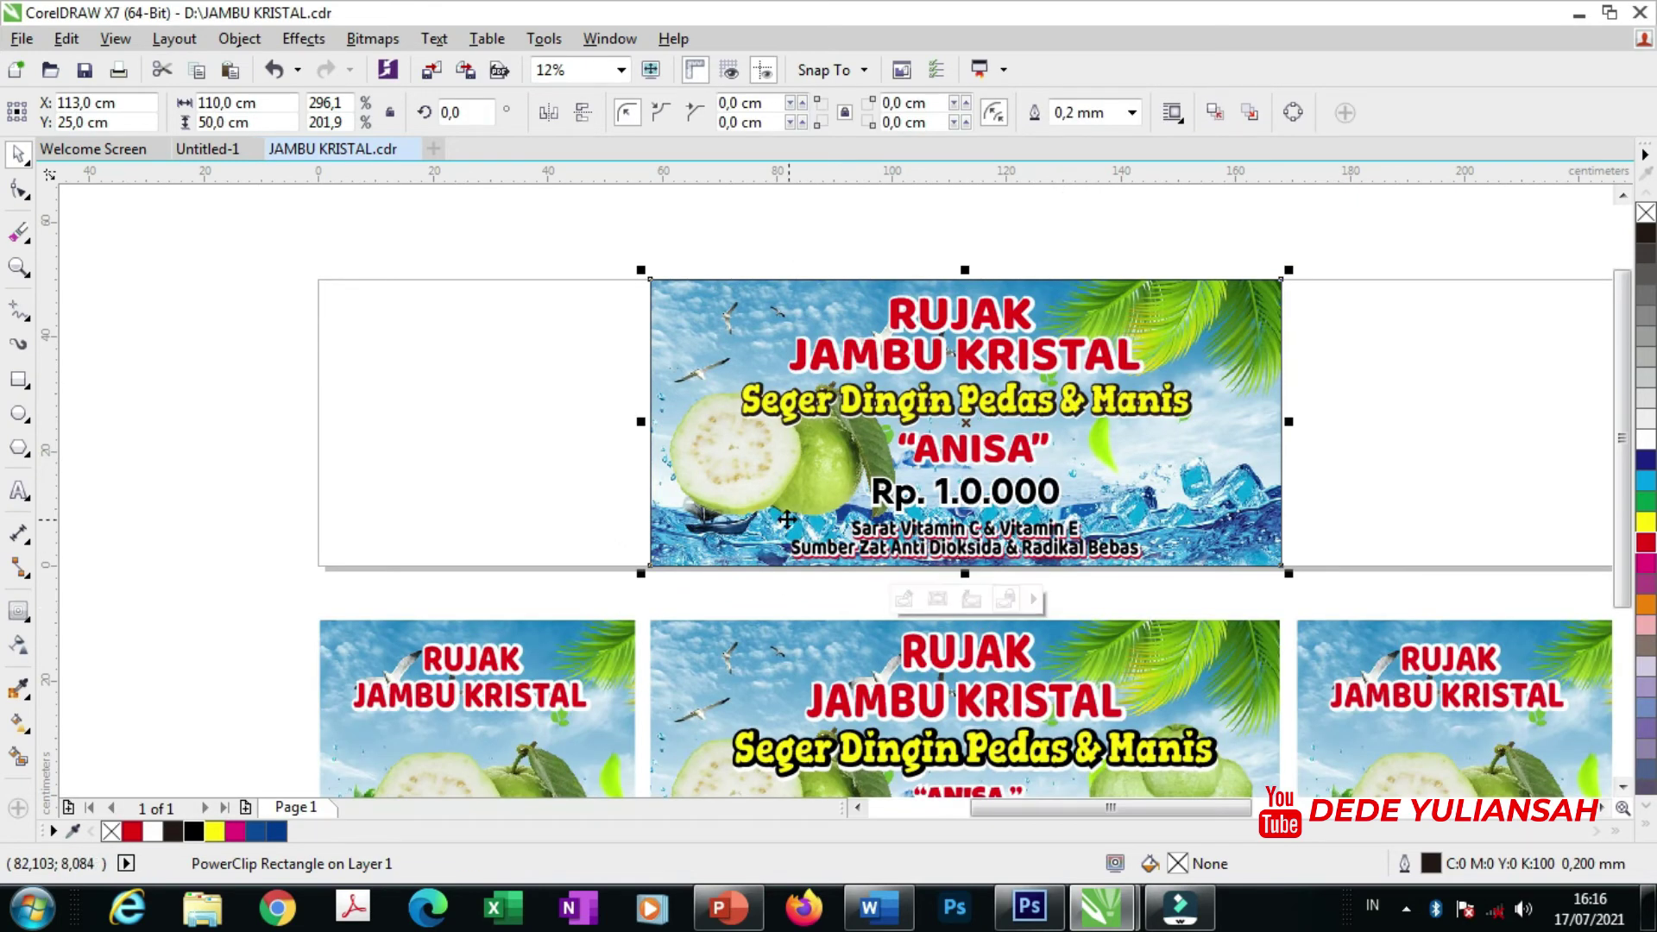
- Move the single whole guava picture to the empty page area right of the new banner
scroll(603, 480, down, 4)
scroll(837, 491, up, 1)
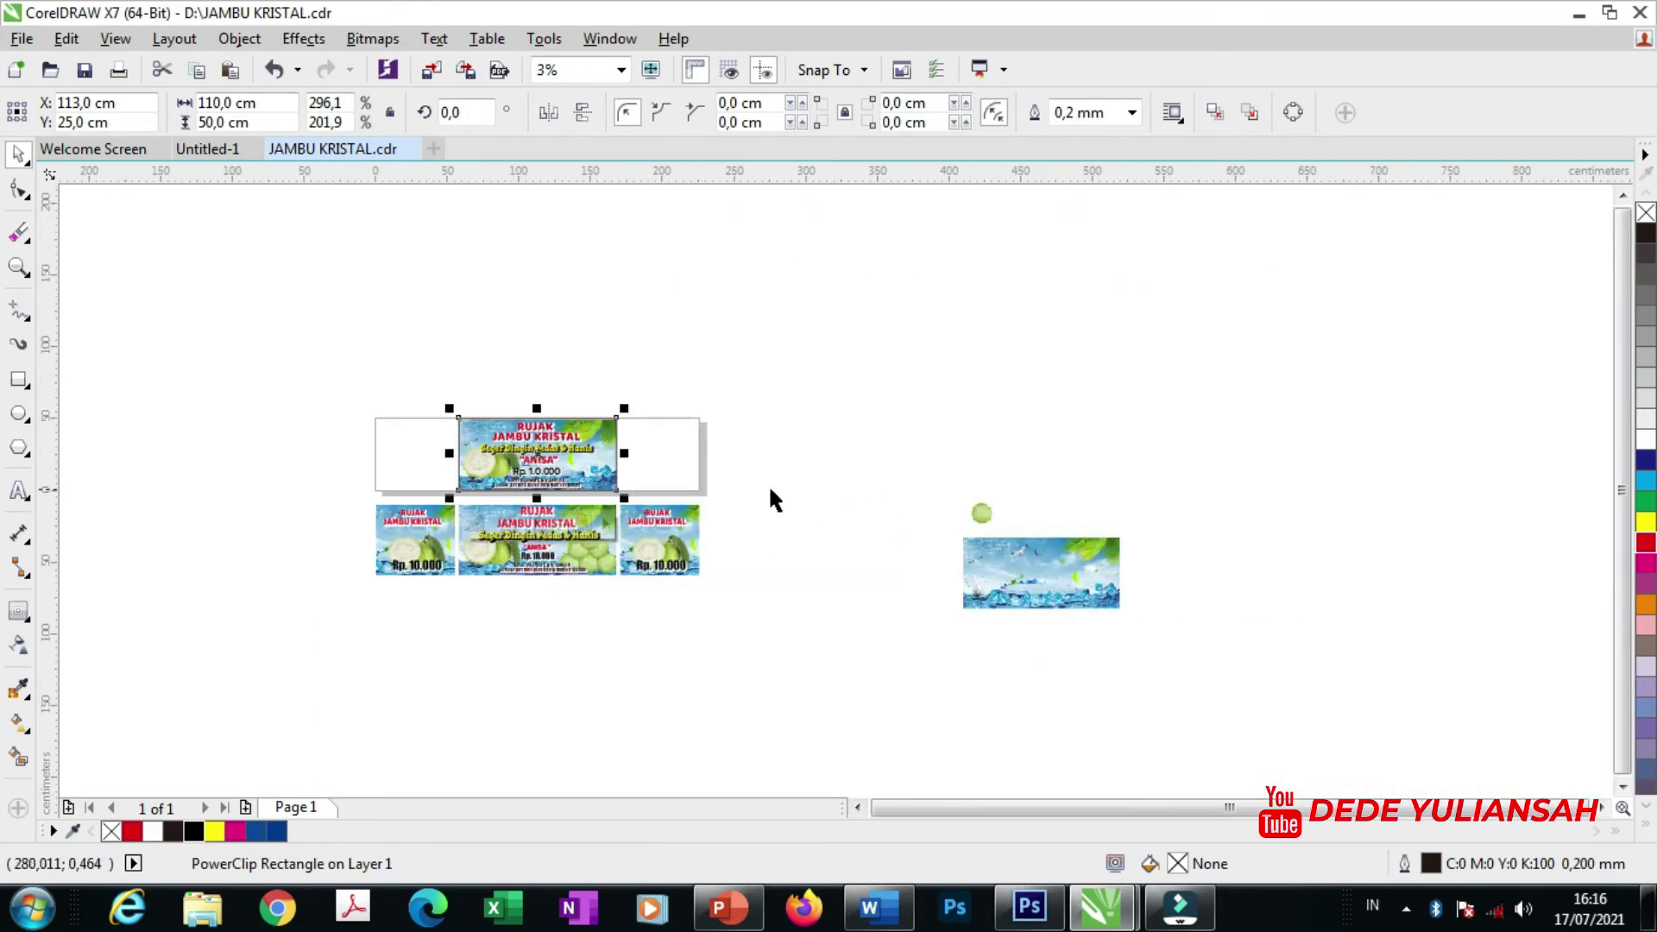
drag(978, 511, 659, 473)
scroll(654, 484, up, 5)
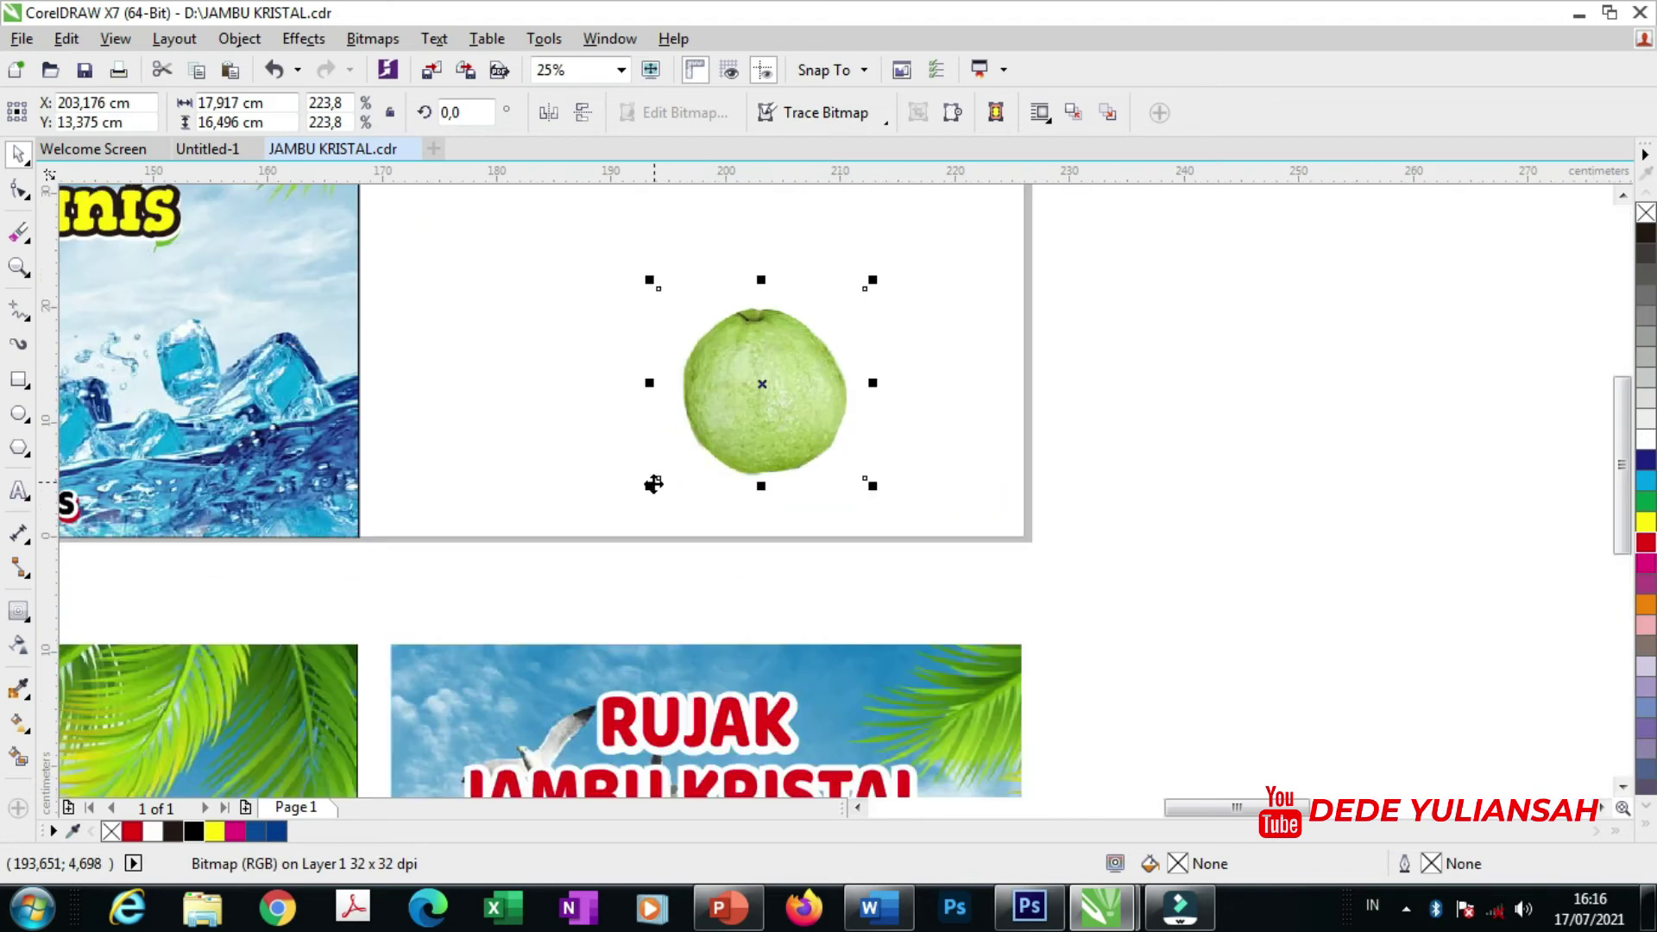
- Duplicate the whole guava into a pyramid of six fruits, with rows of three, two and one
mouse_move(760, 421)
mouse_down()
mouse_move(529, 440)
mouse_move(535, 426)
mouse_move(670, 451)
mouse_move(629, 425)
mouse_move(766, 452)
mouse_up()
click(529, 418)
drag(528, 417, 676, 257)
scroll(709, 307, down, 2)
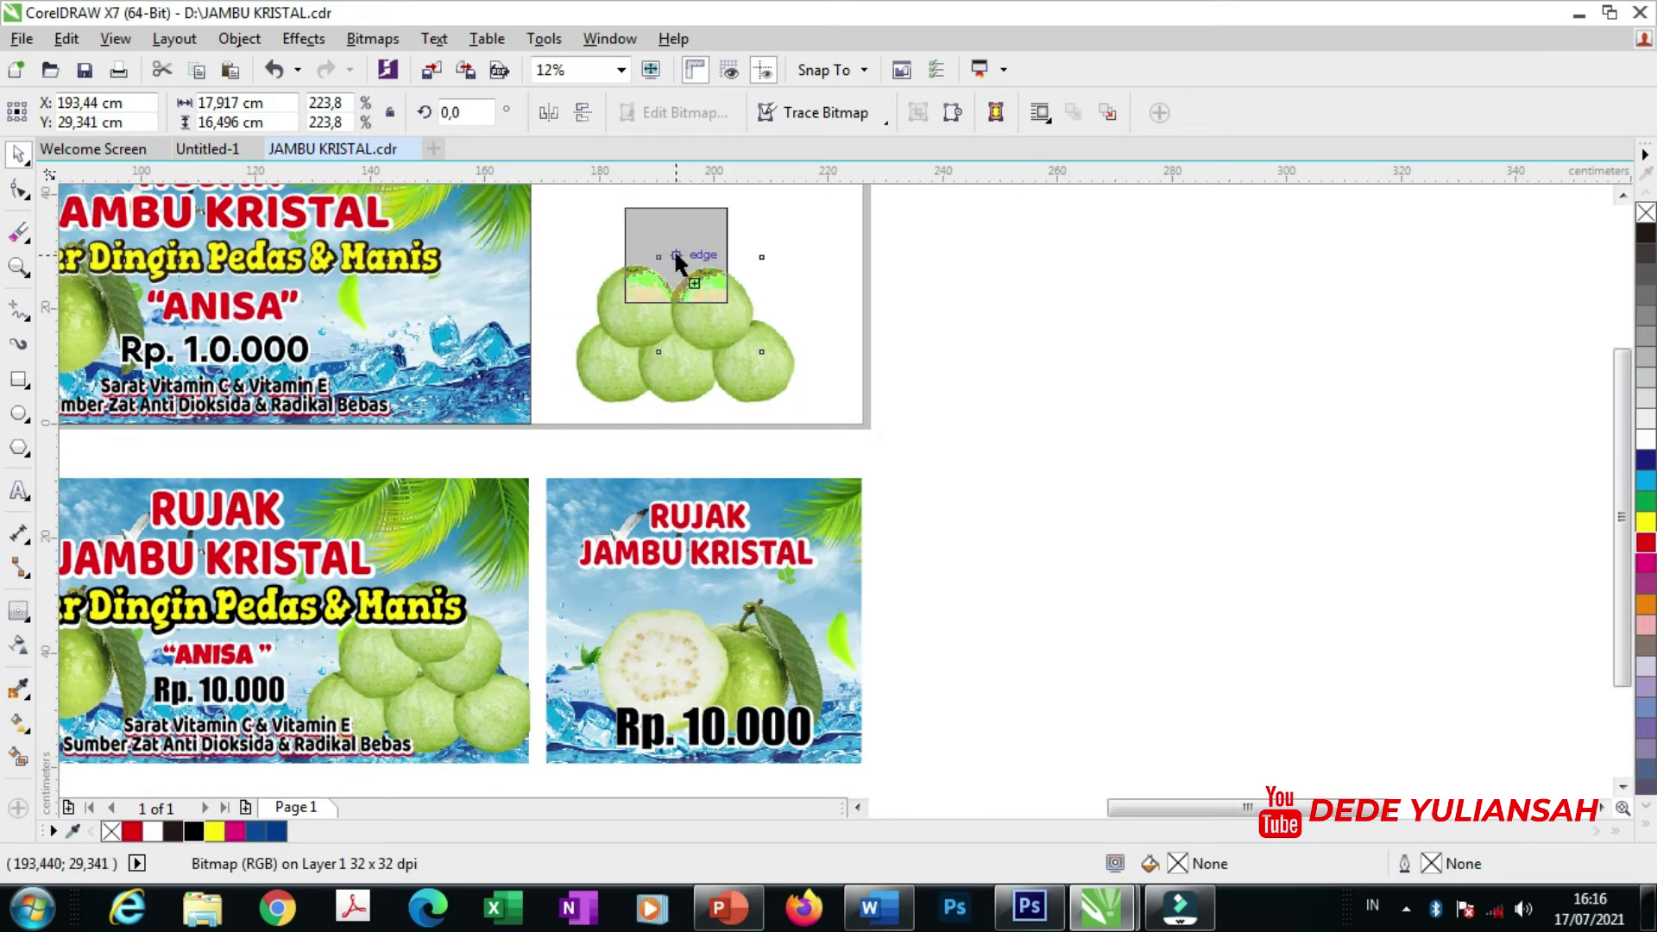
scroll(919, 385, down, 2)
scroll(621, 322, up, 2)
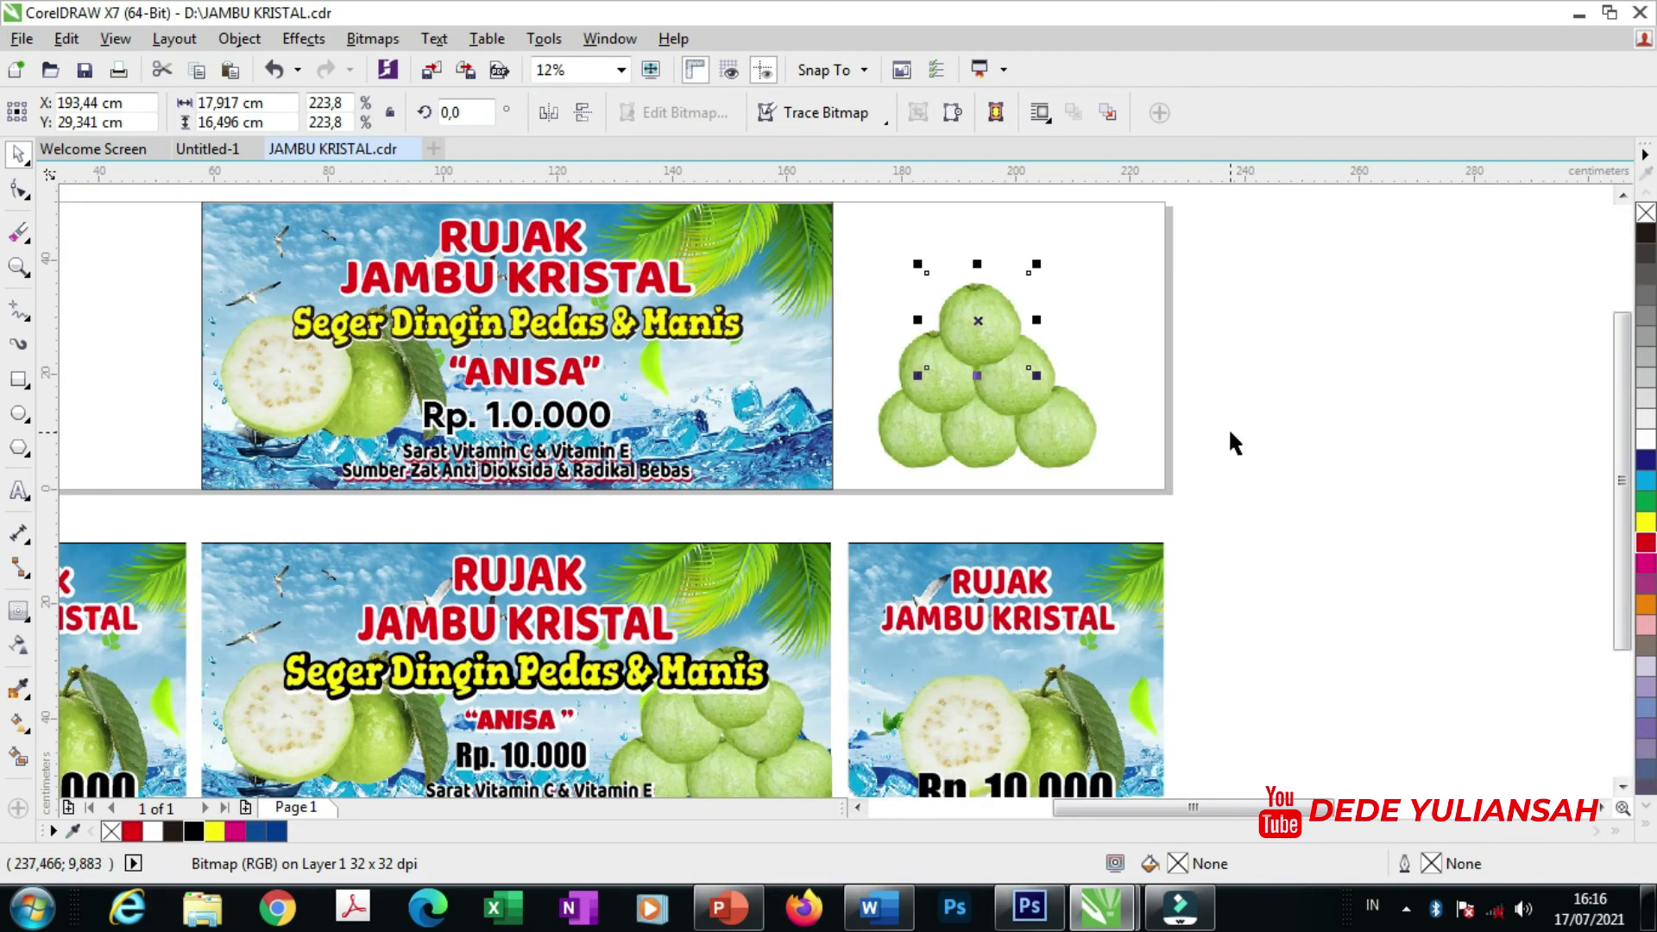
- Group the six stacked guavas and PowerClip the group inside the banner background
click(1100, 481)
drag(1101, 483, 851, 231)
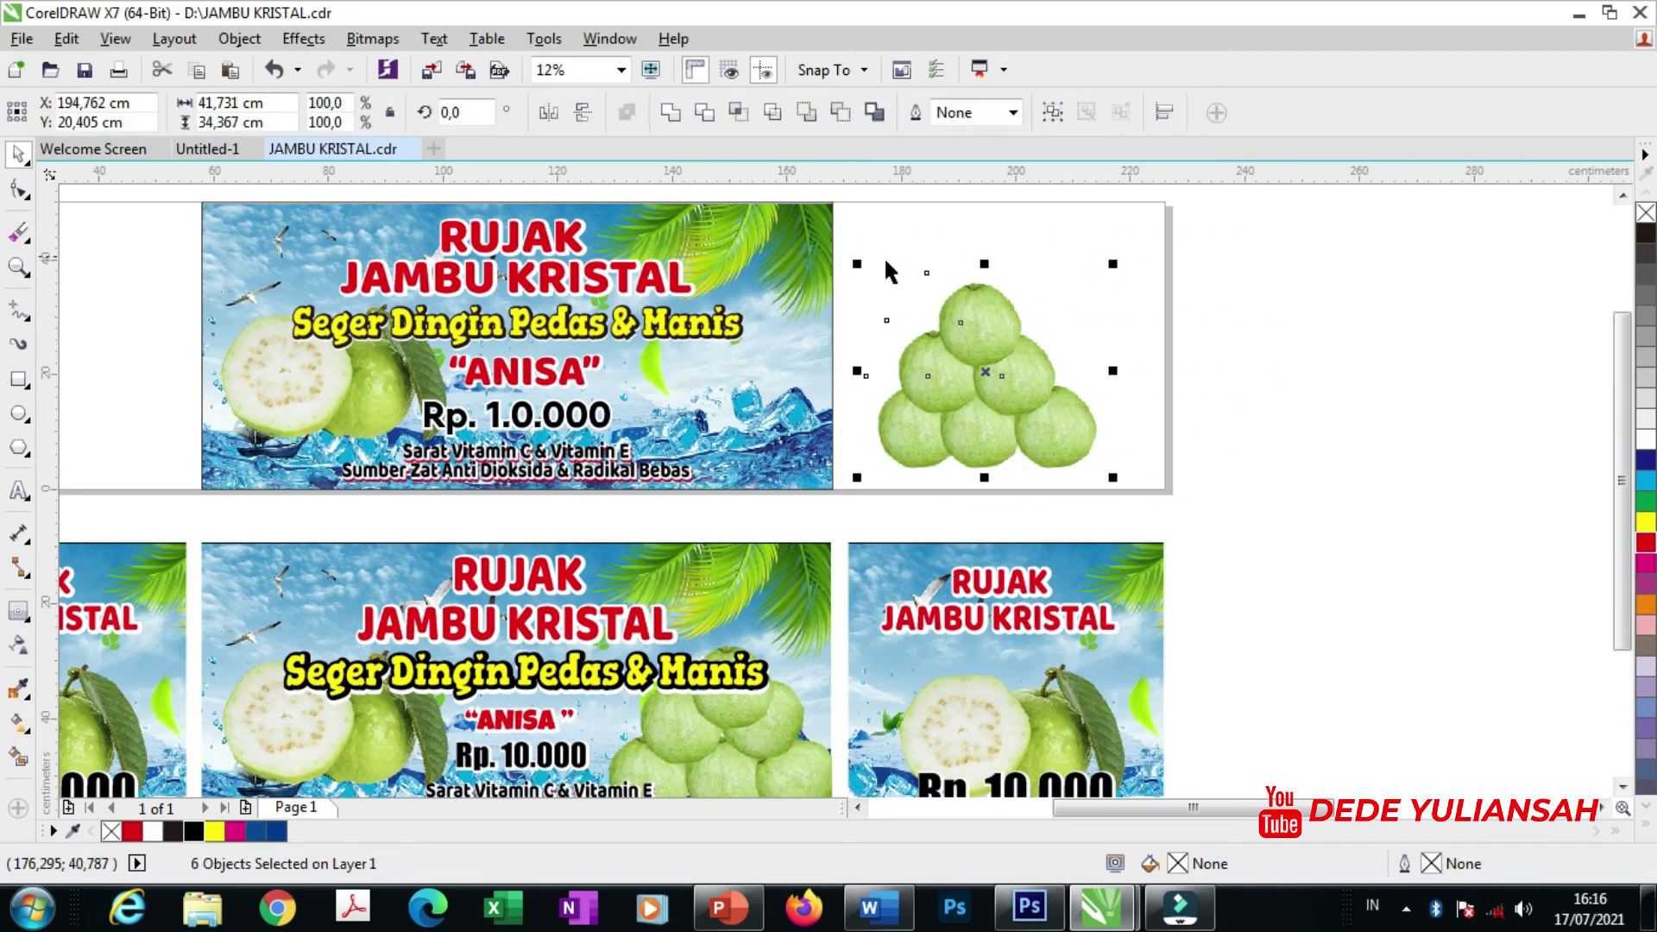
right_click(1015, 278)
click(1057, 288)
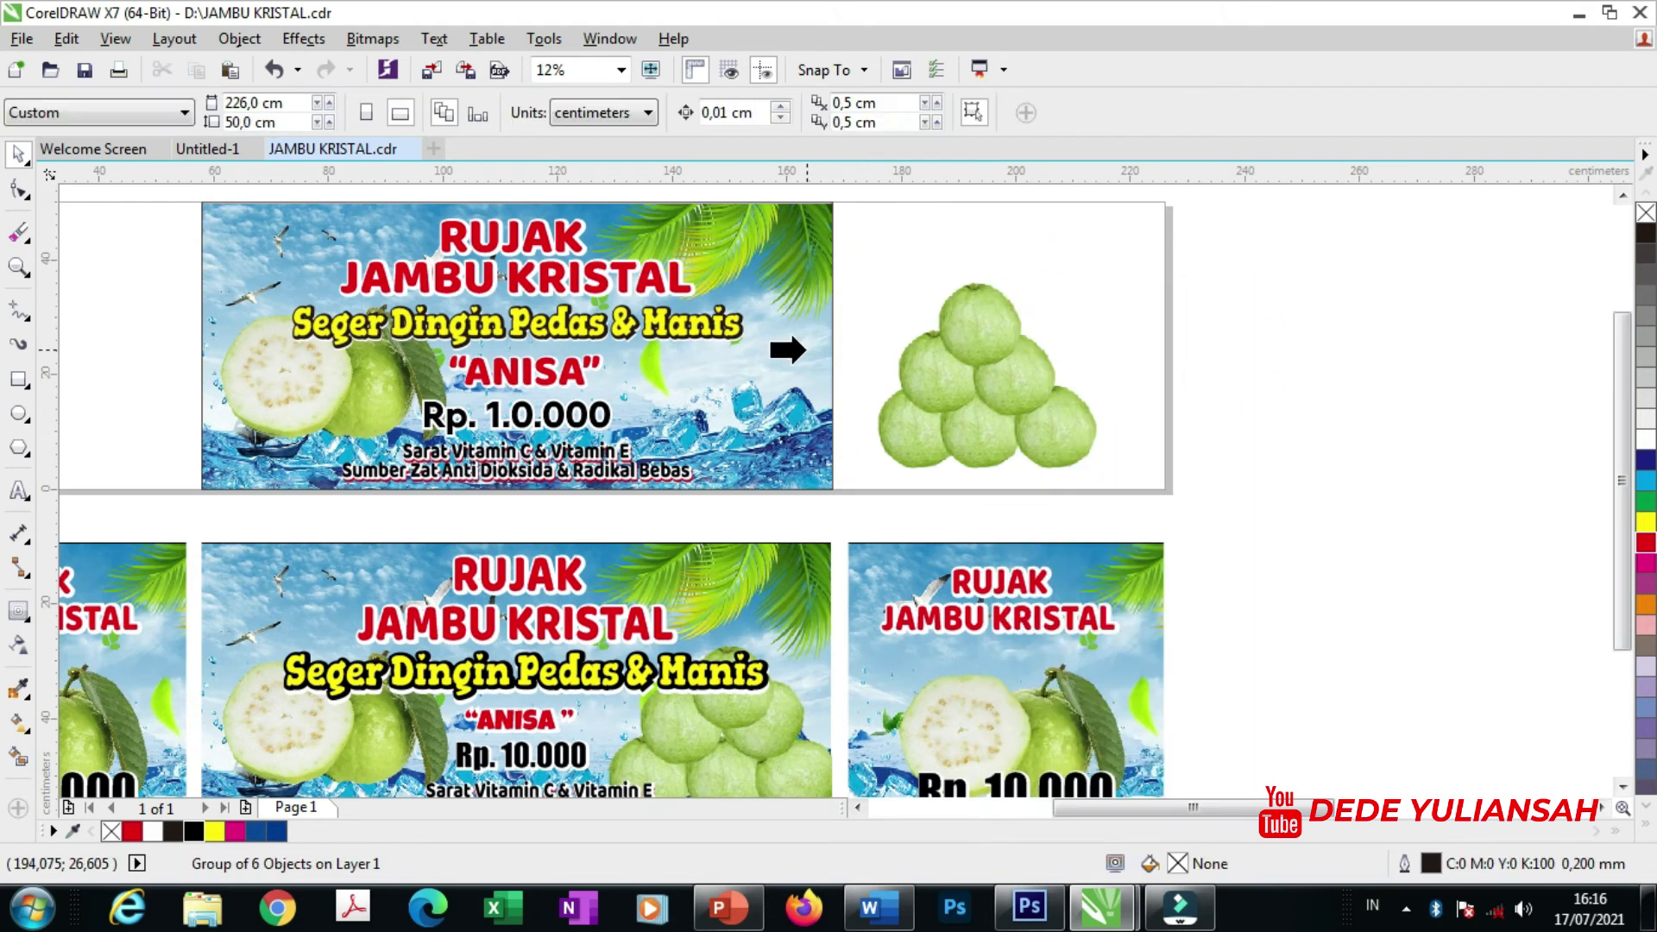
click(788, 342)
- Reposition the guava pyramid within the PowerClip to the banner's right side and finish editing the contents
click(454, 521)
drag(588, 391, 768, 415)
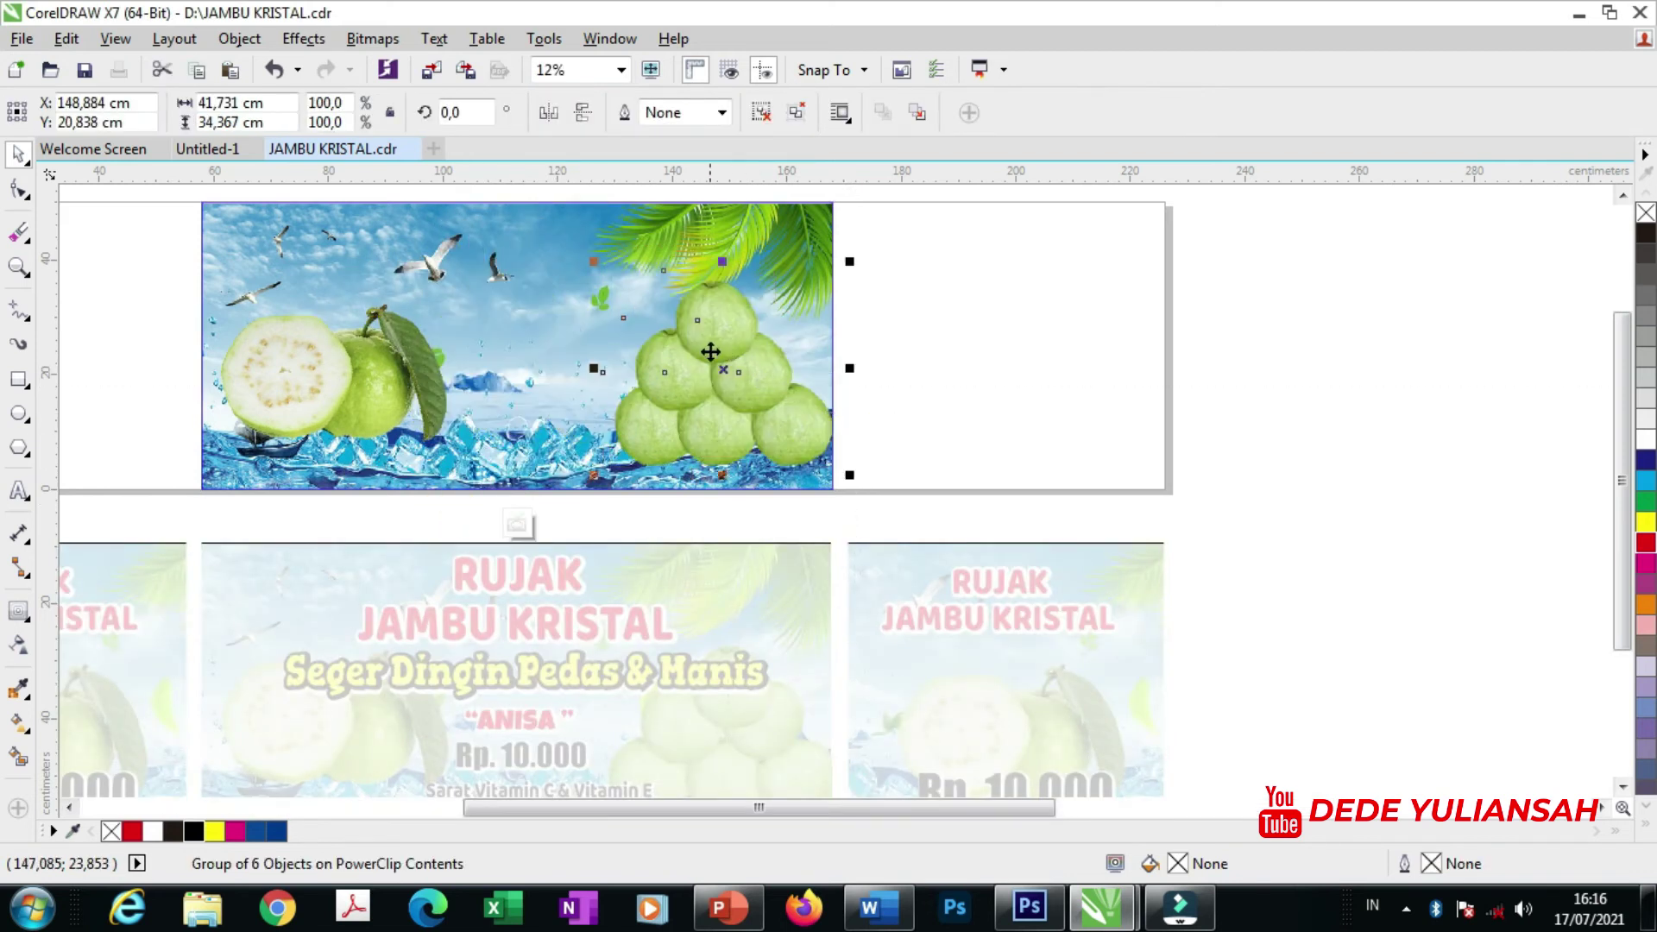
click(519, 524)
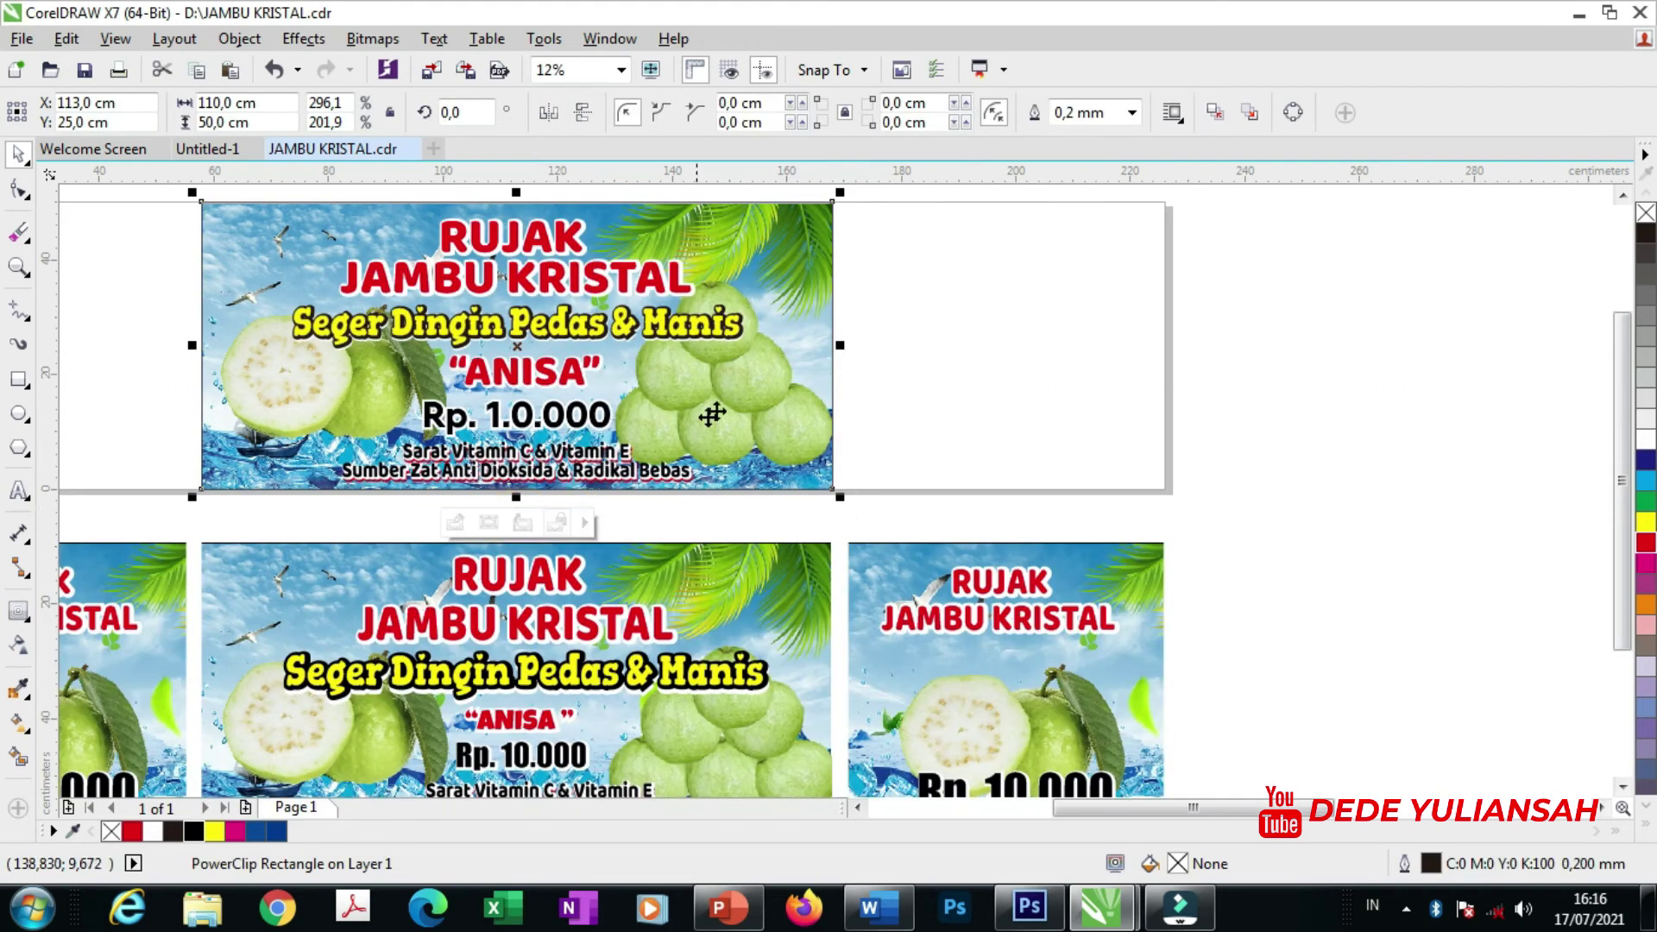
scroll(646, 367, down, 1)
click(1091, 433)
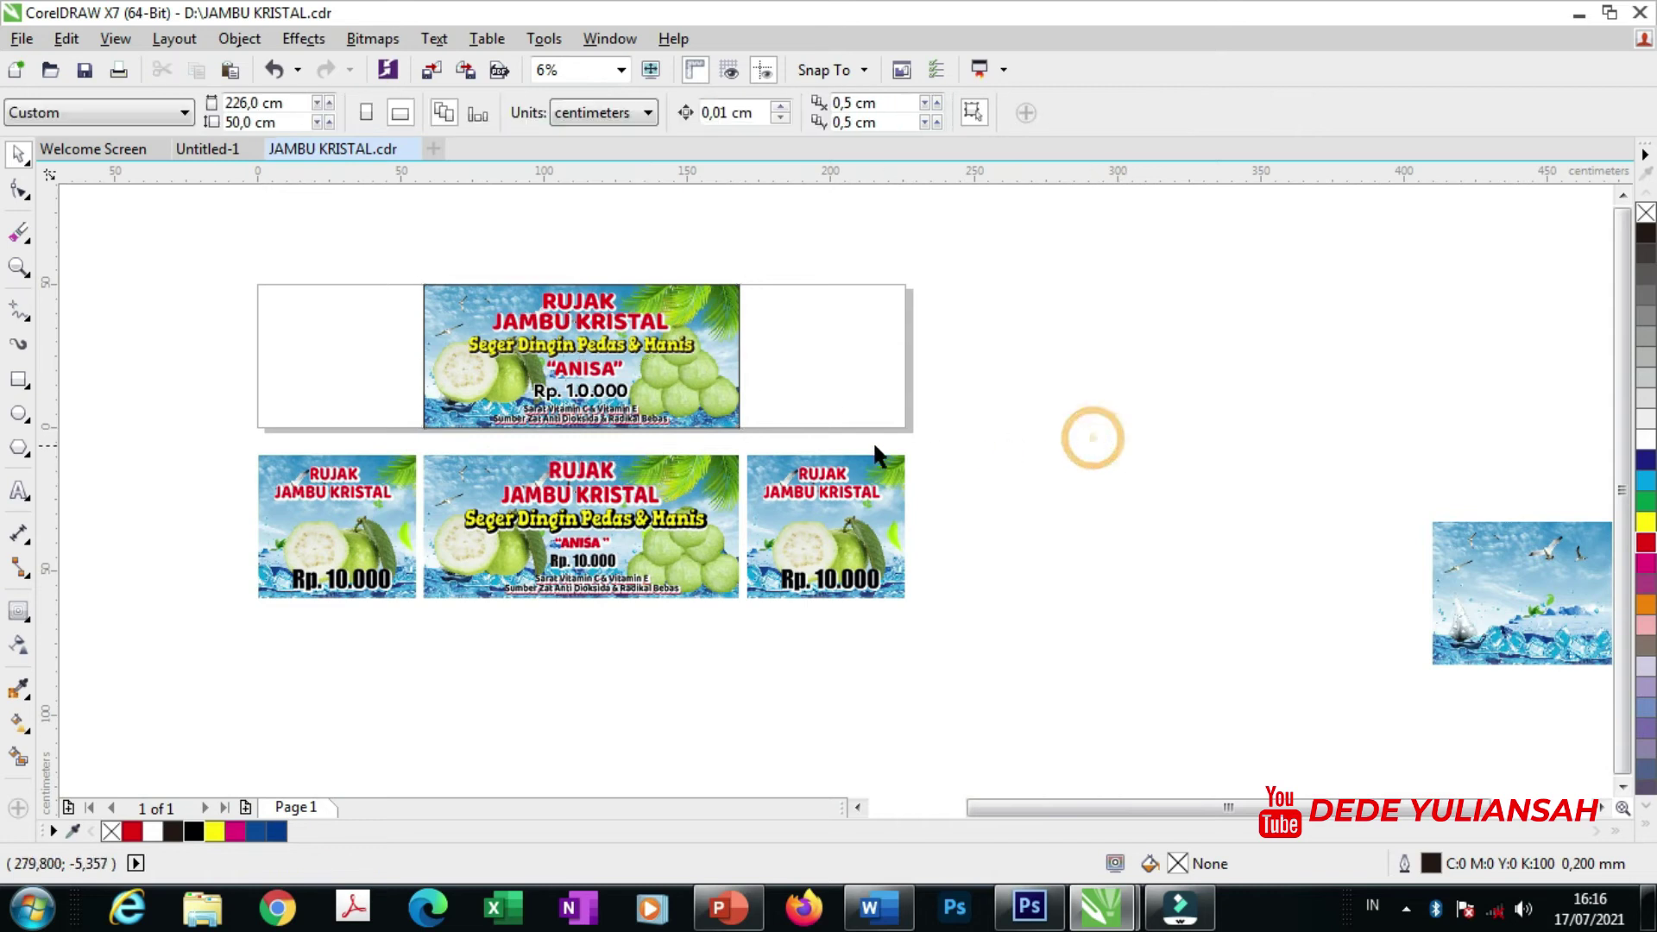
- Draw a rectangle about 55 by 43 cm left of the new banner, above the small left reference panel
scroll(475, 366, up, 1)
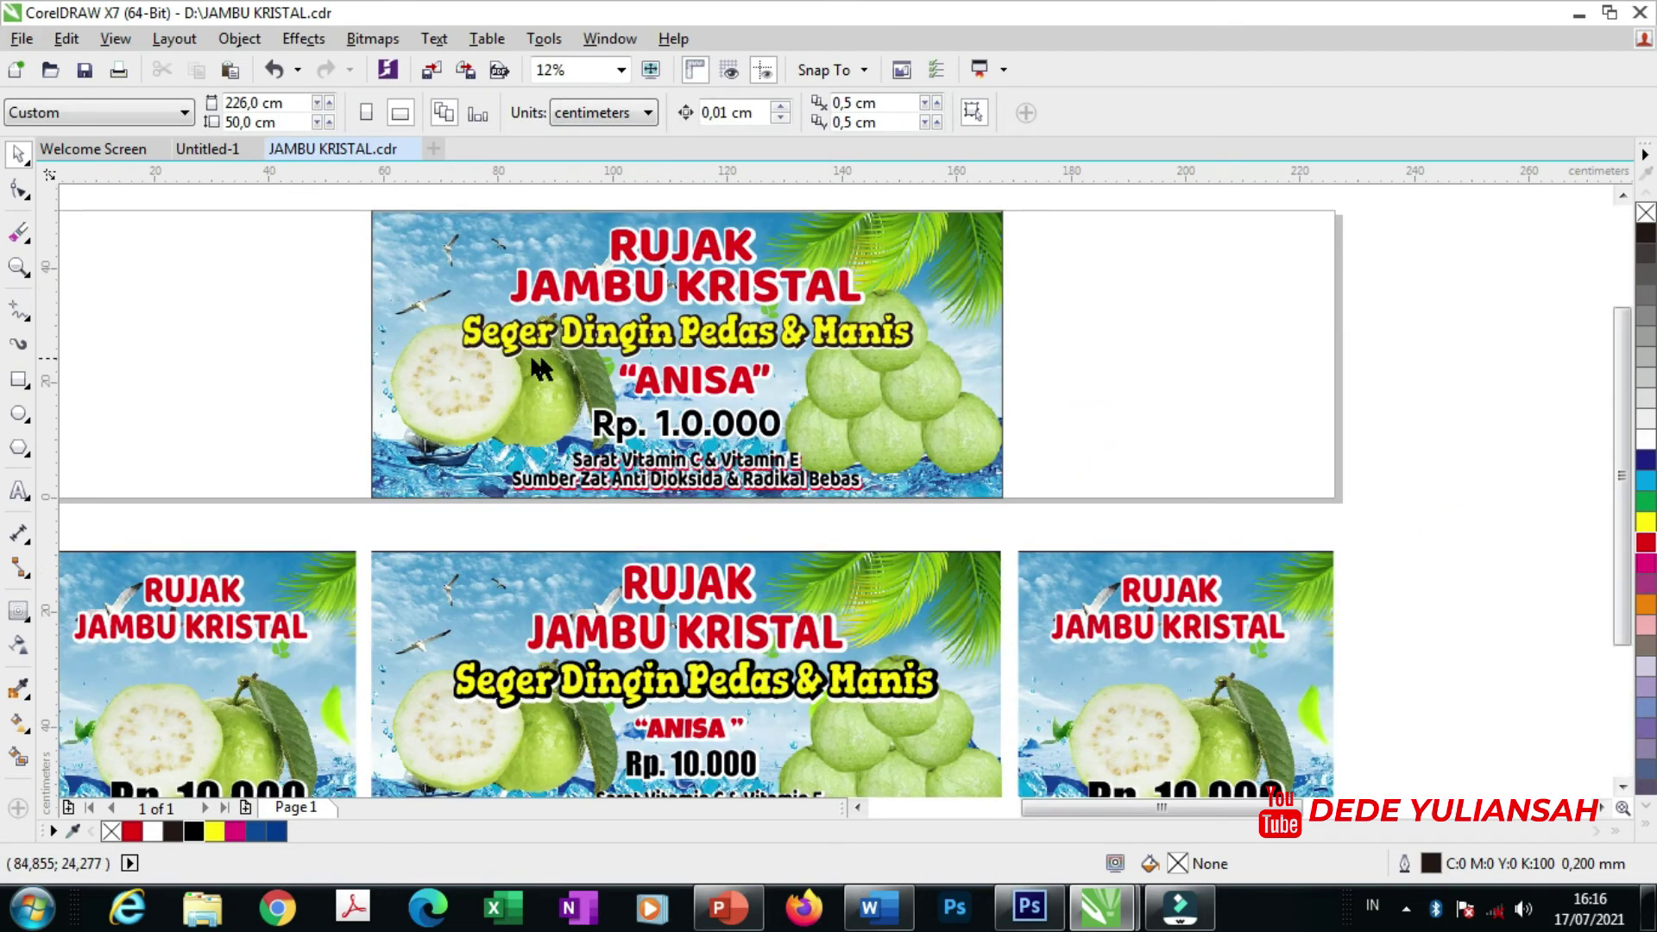
scroll(655, 351, up, 1)
scroll(753, 365, down, 2)
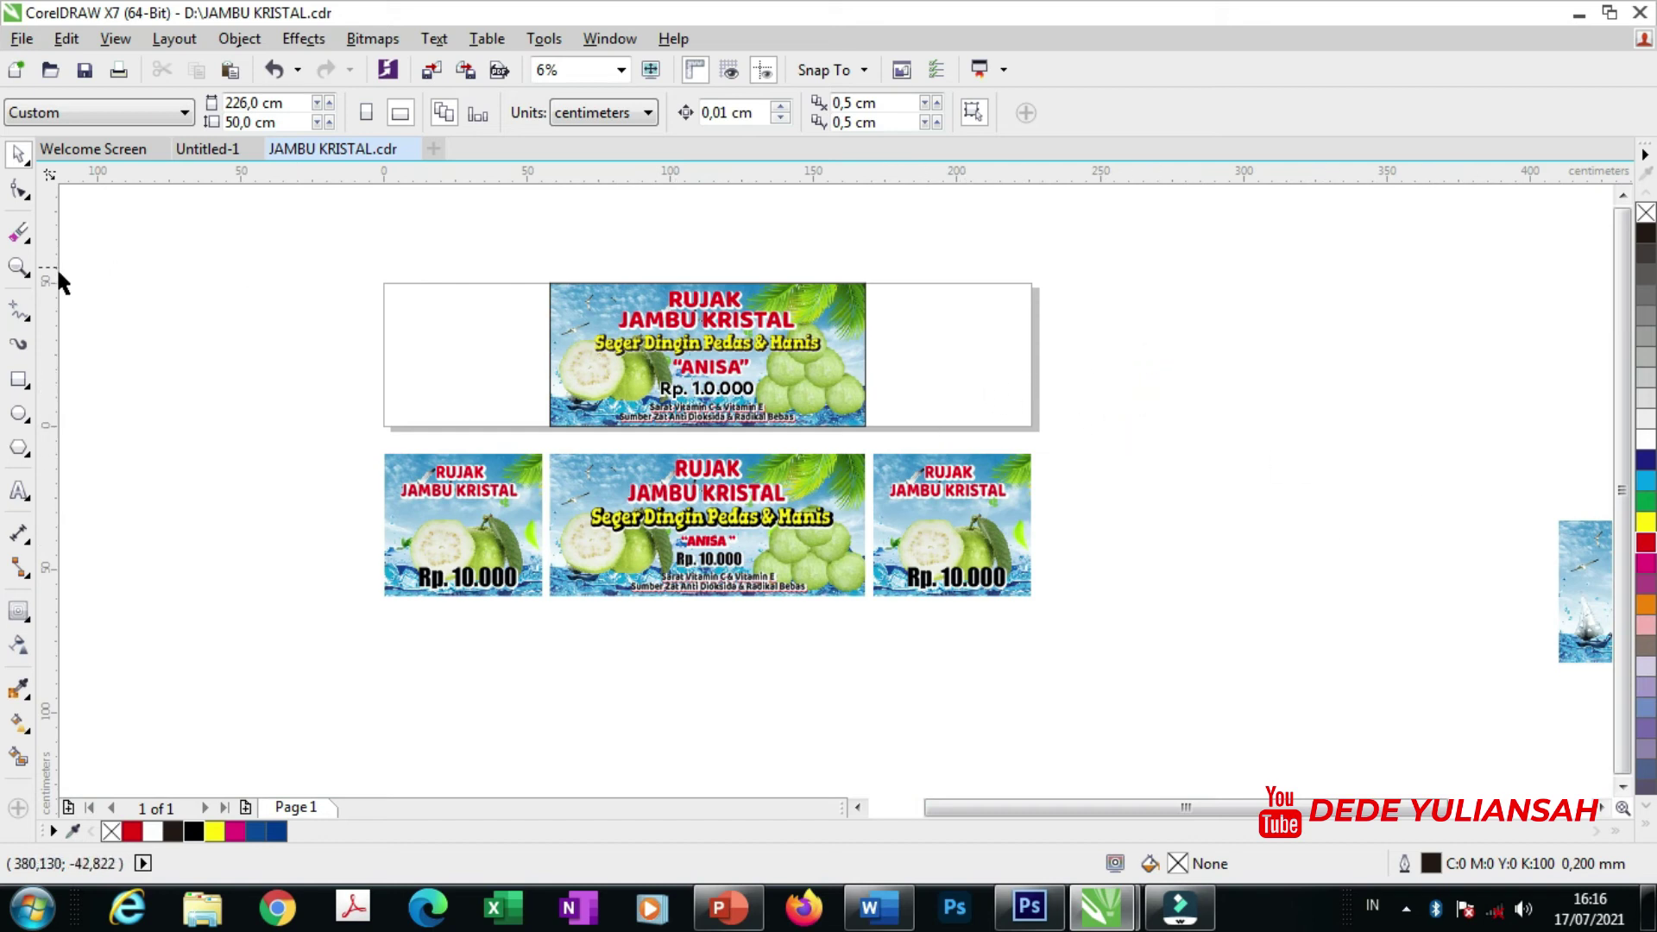
click(19, 378)
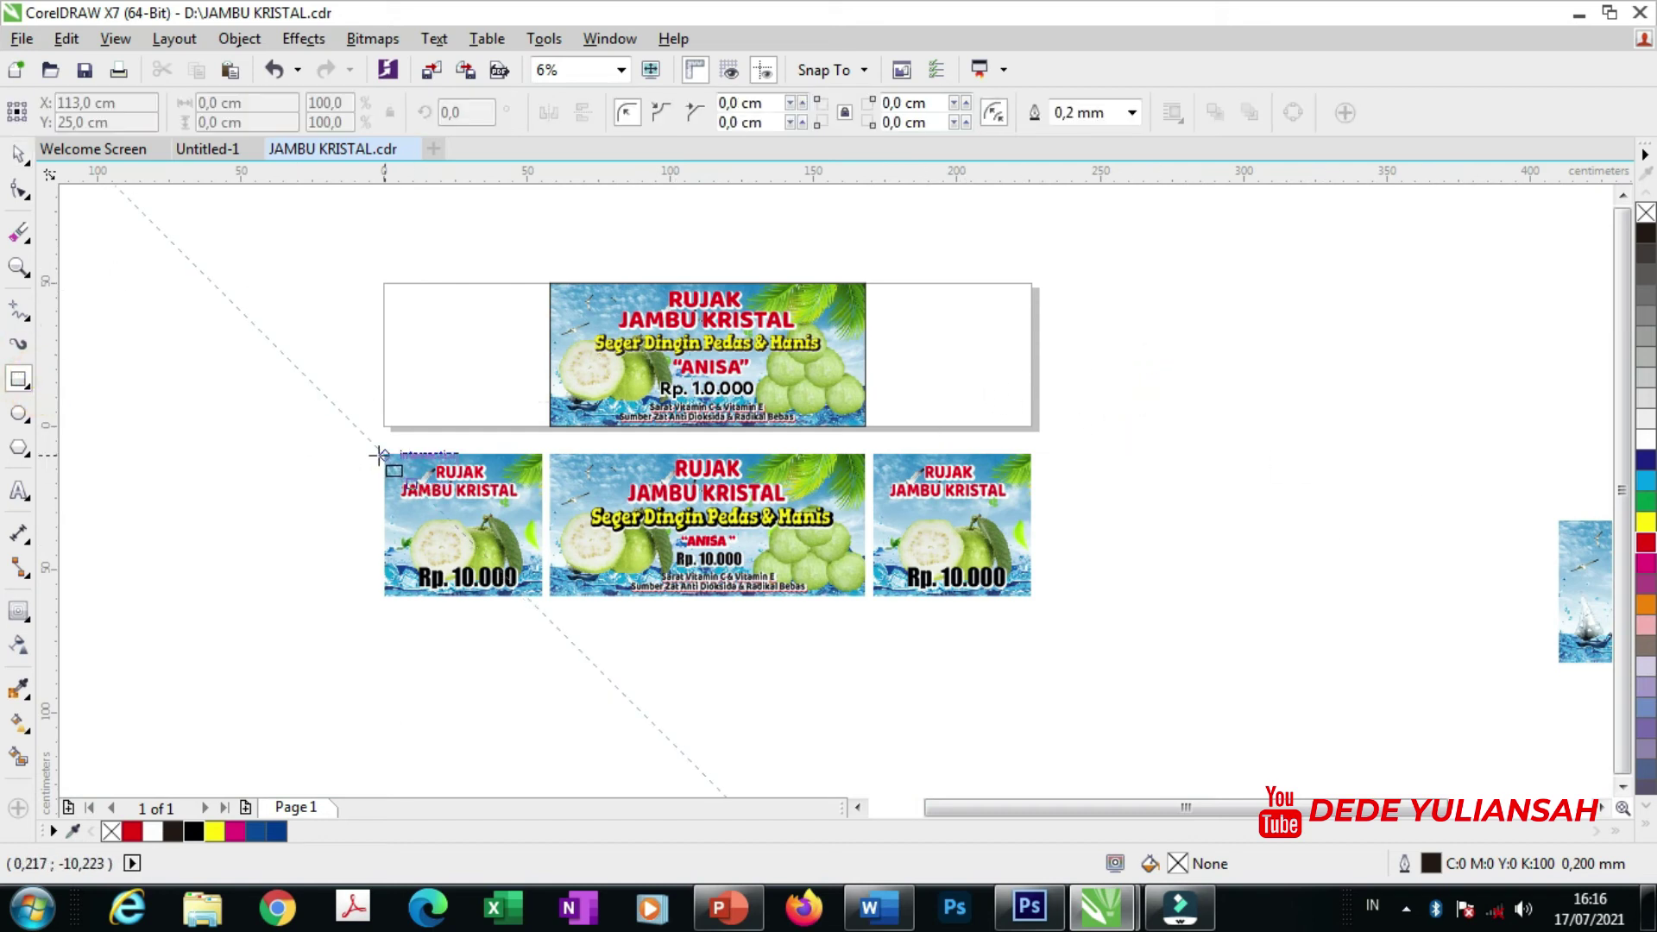
drag(381, 454, 542, 329)
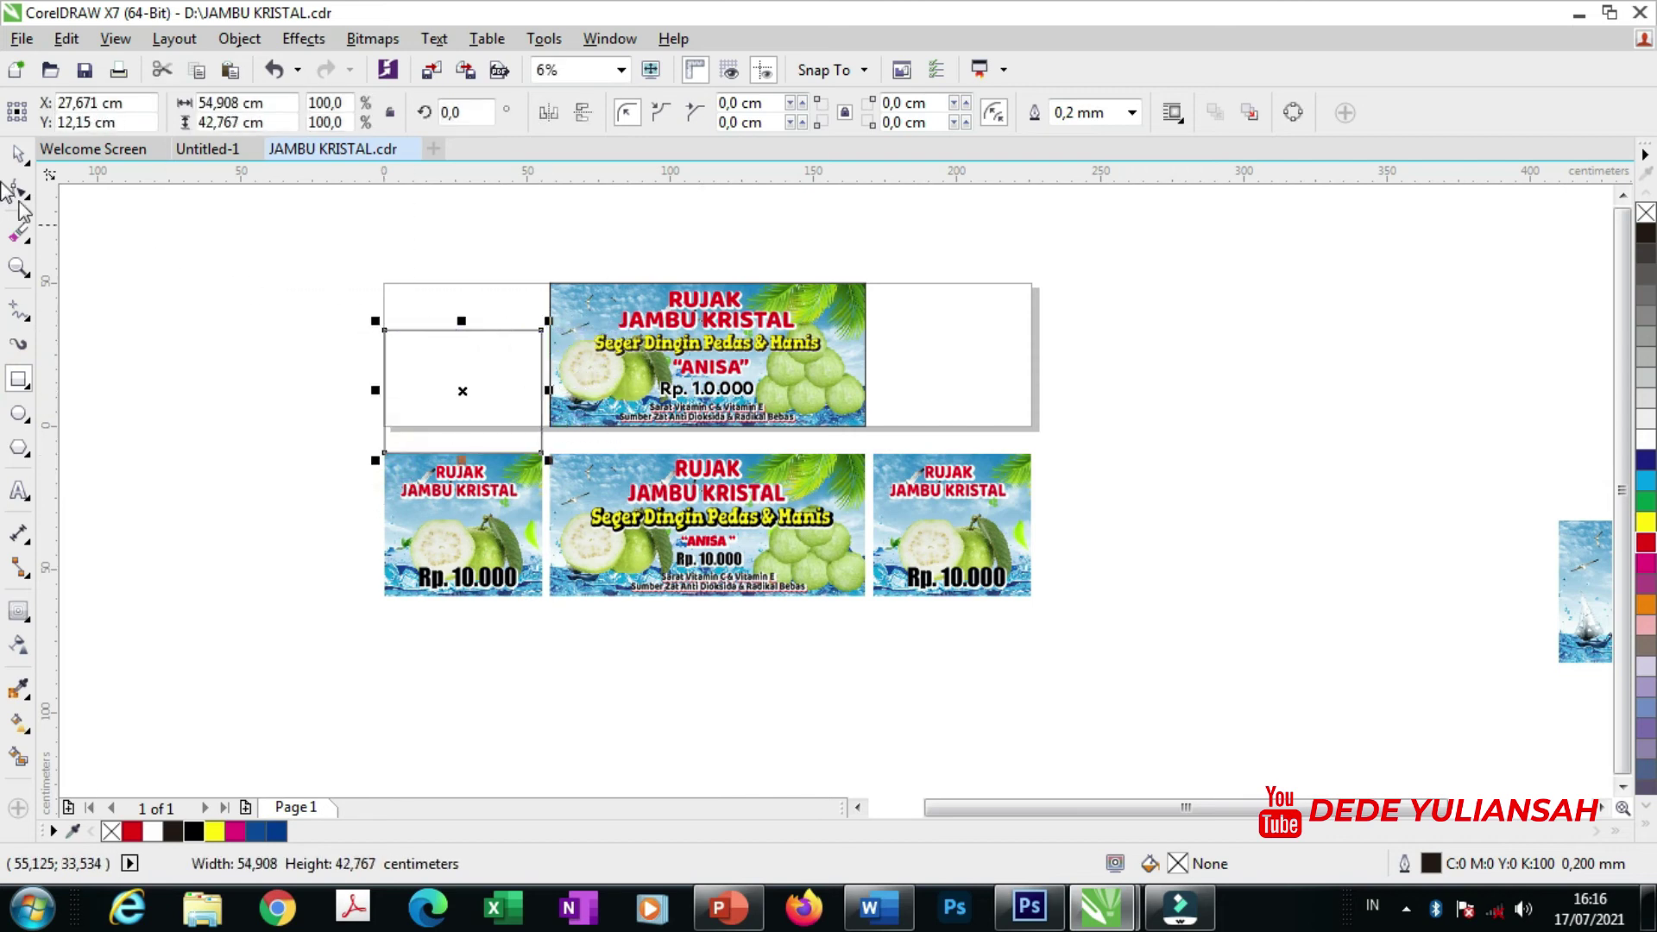
- Set the new rectangle's size to 55 cm wide and 50 cm high
click(19, 154)
click(274, 123)
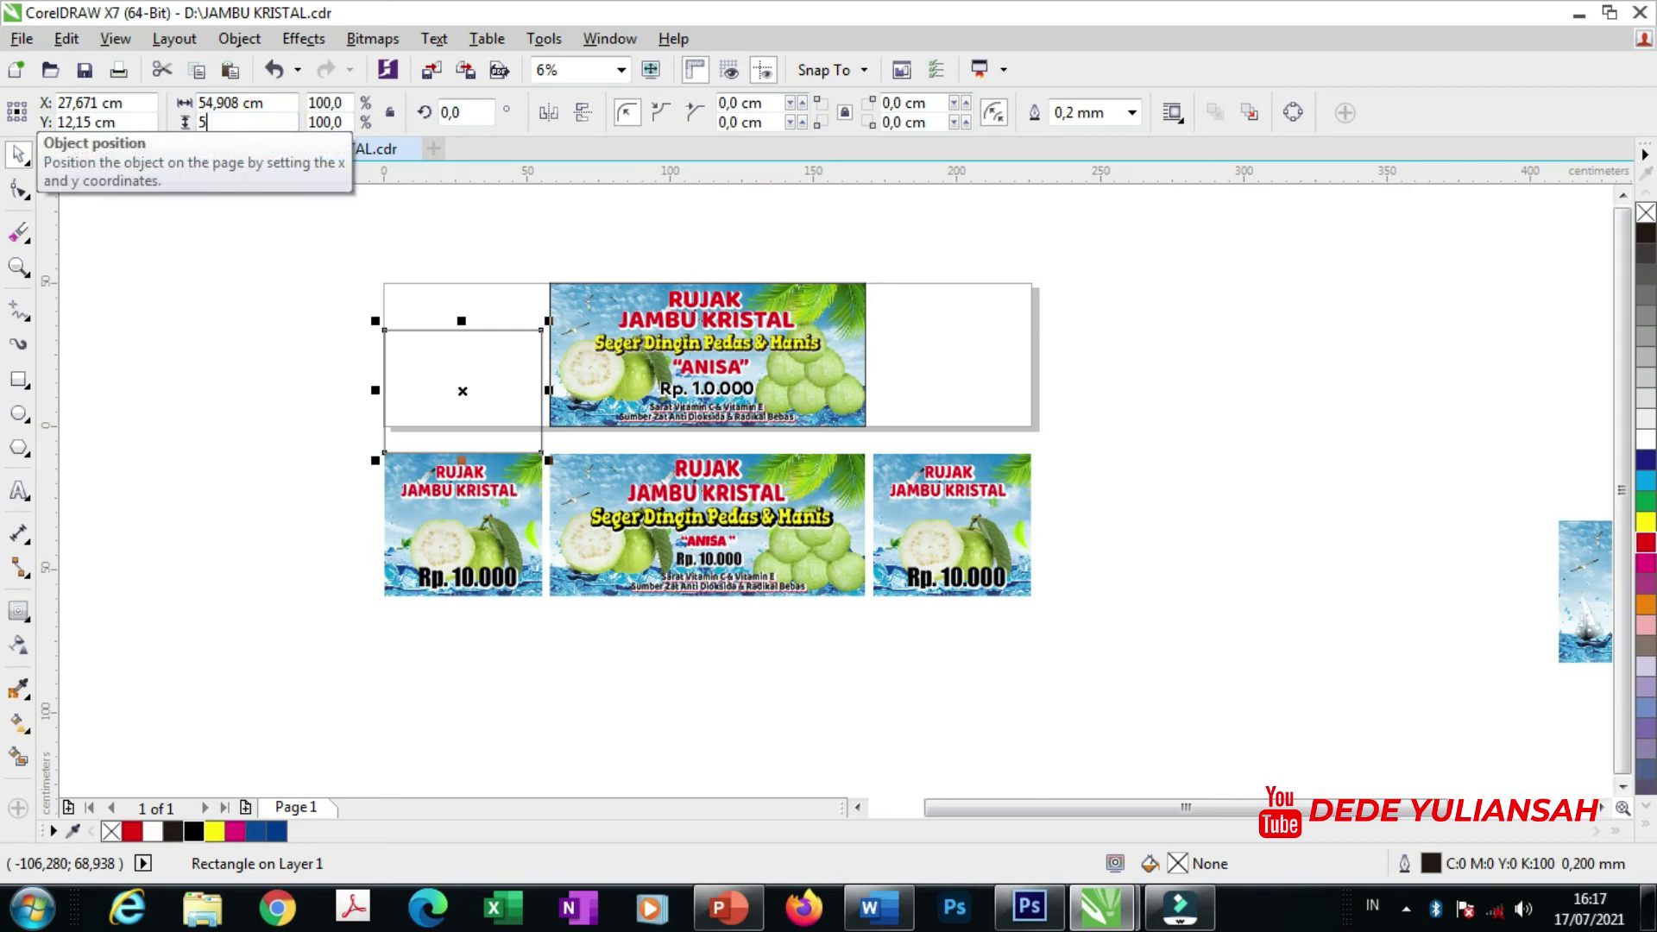
text(50)
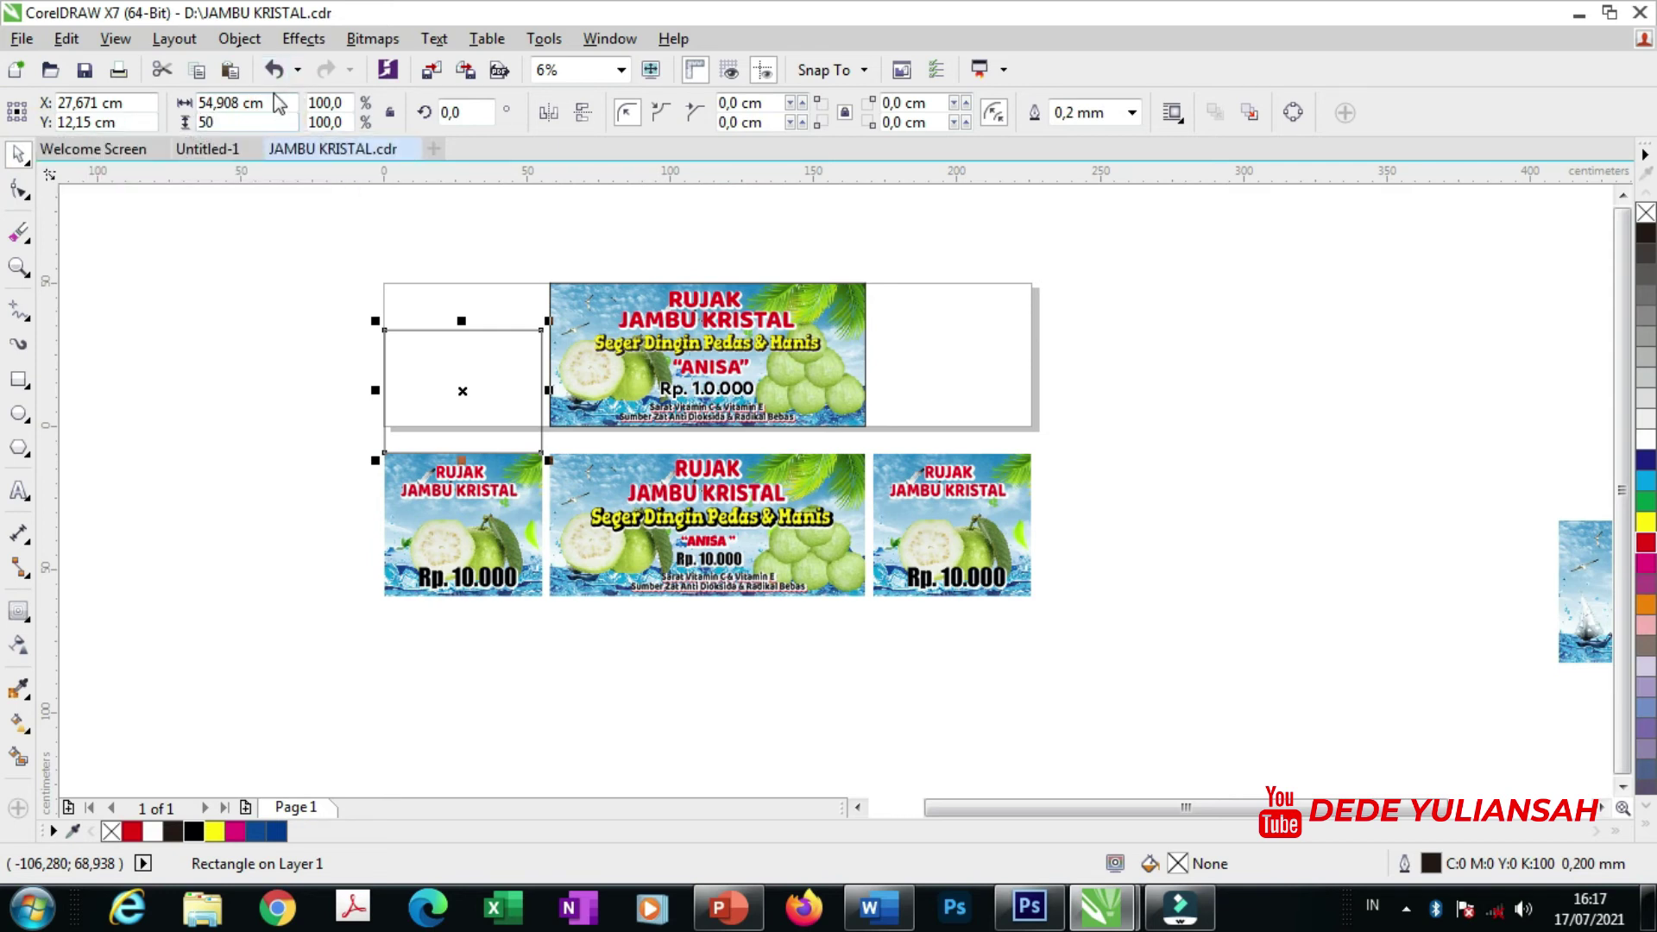
click(276, 102)
text(55)
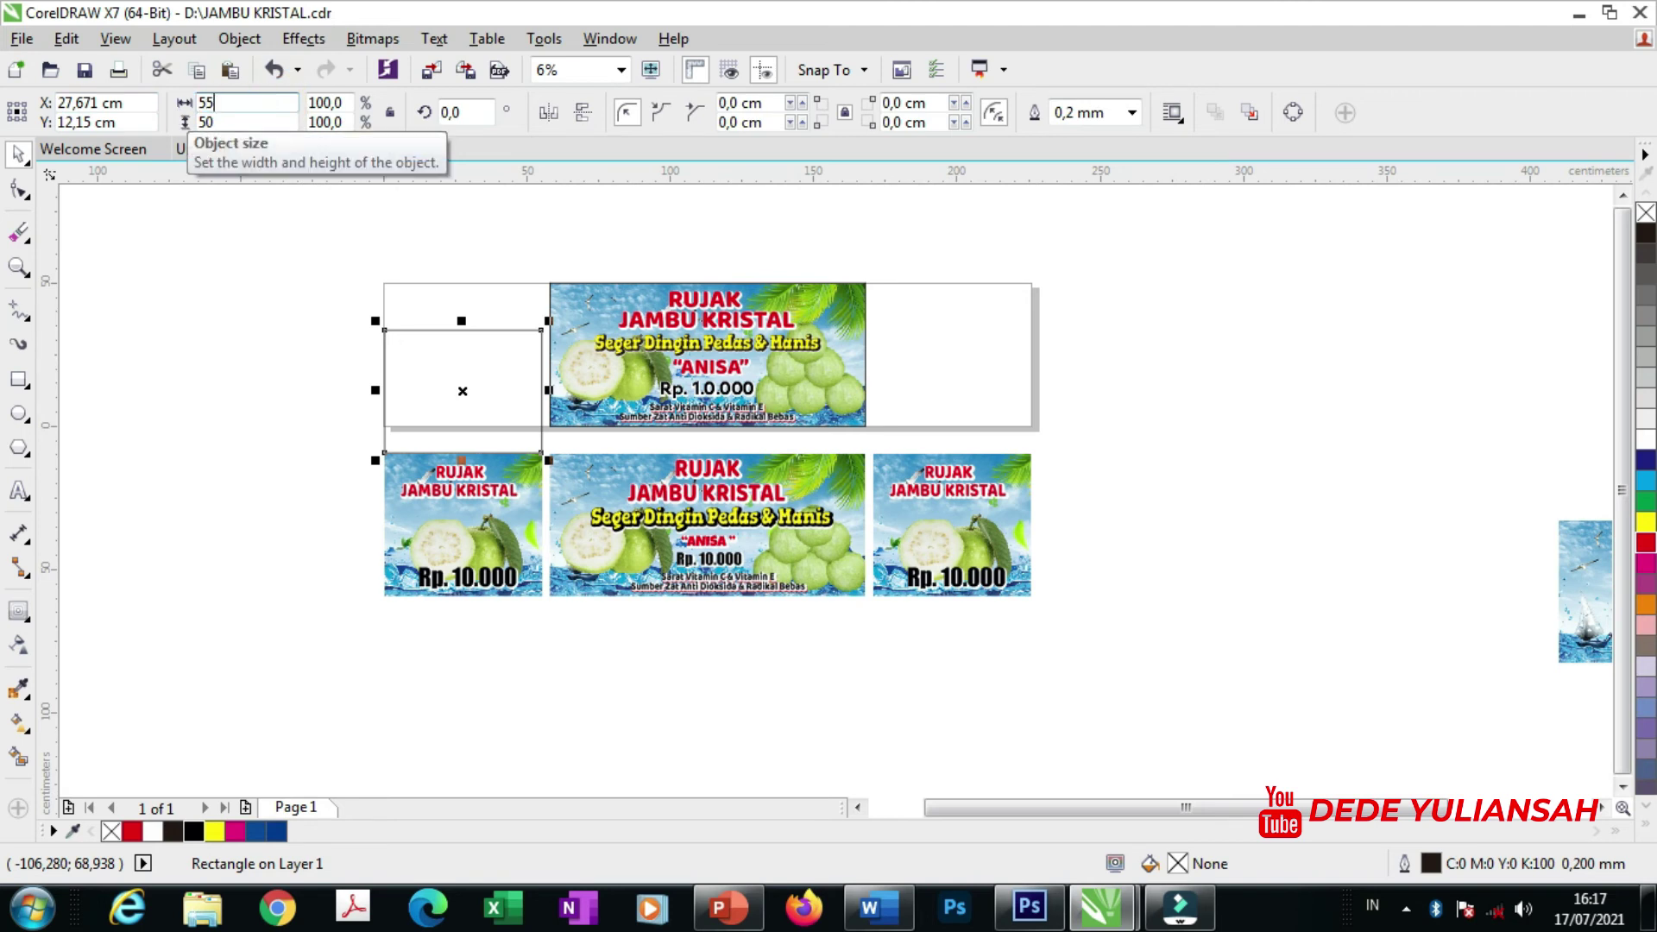
key(Return)
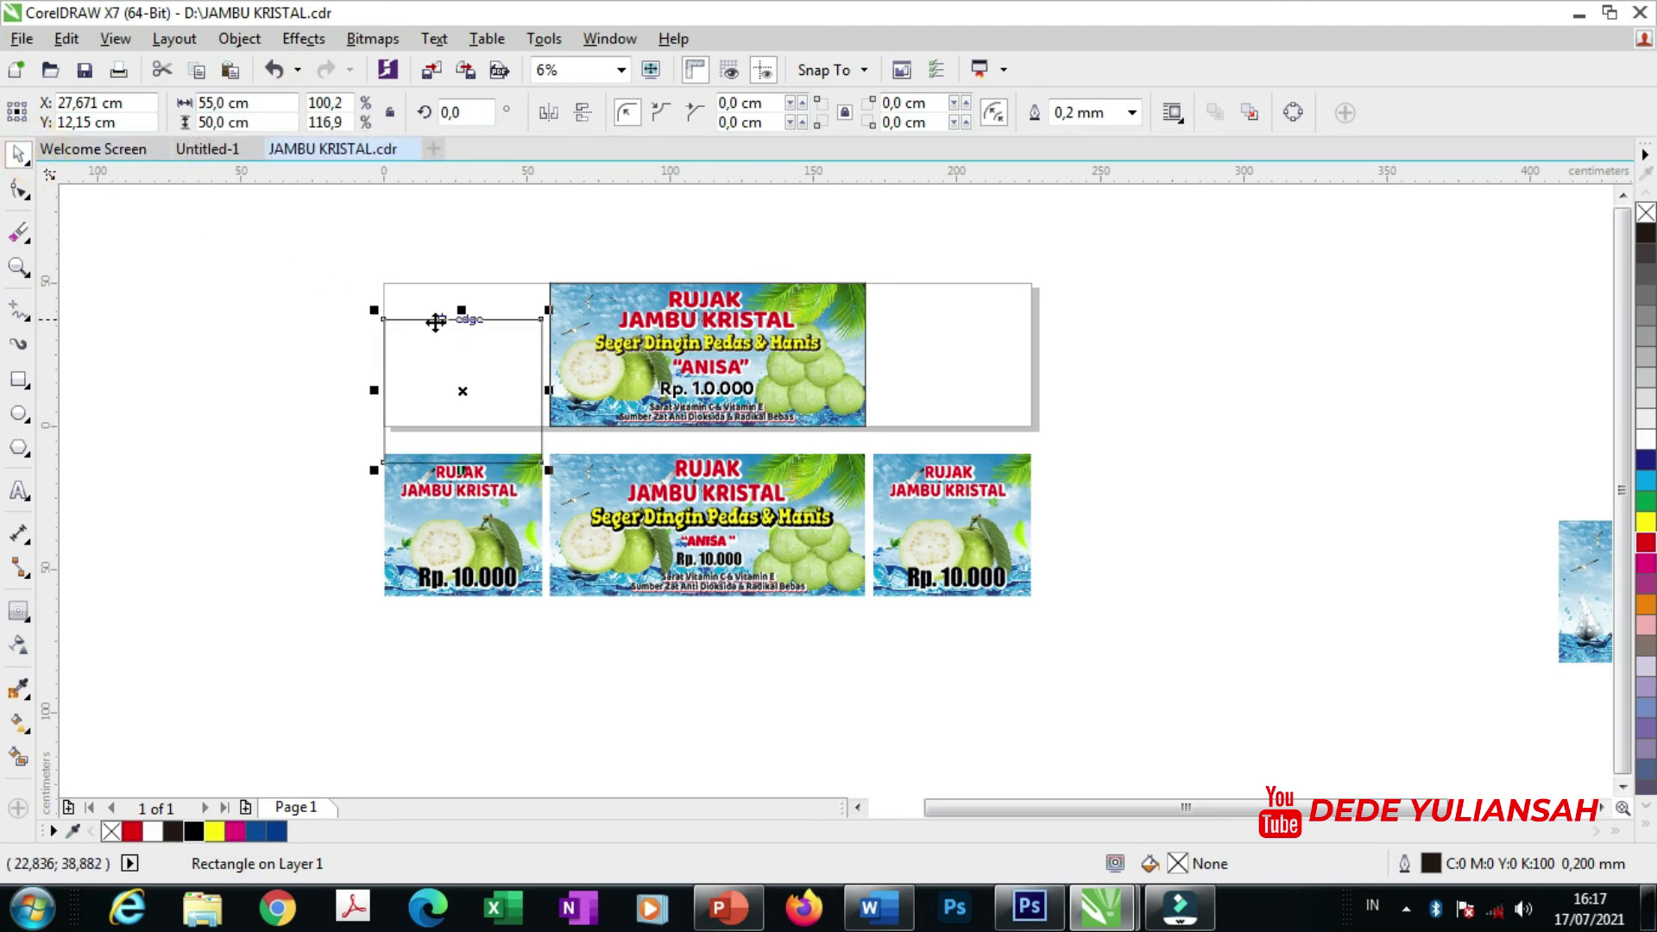
- Move the rectangle onto the page's left area and align it vertically with the main banner
scroll(437, 319, up, 1)
drag(429, 340, 419, 279)
shift+click(719, 277)
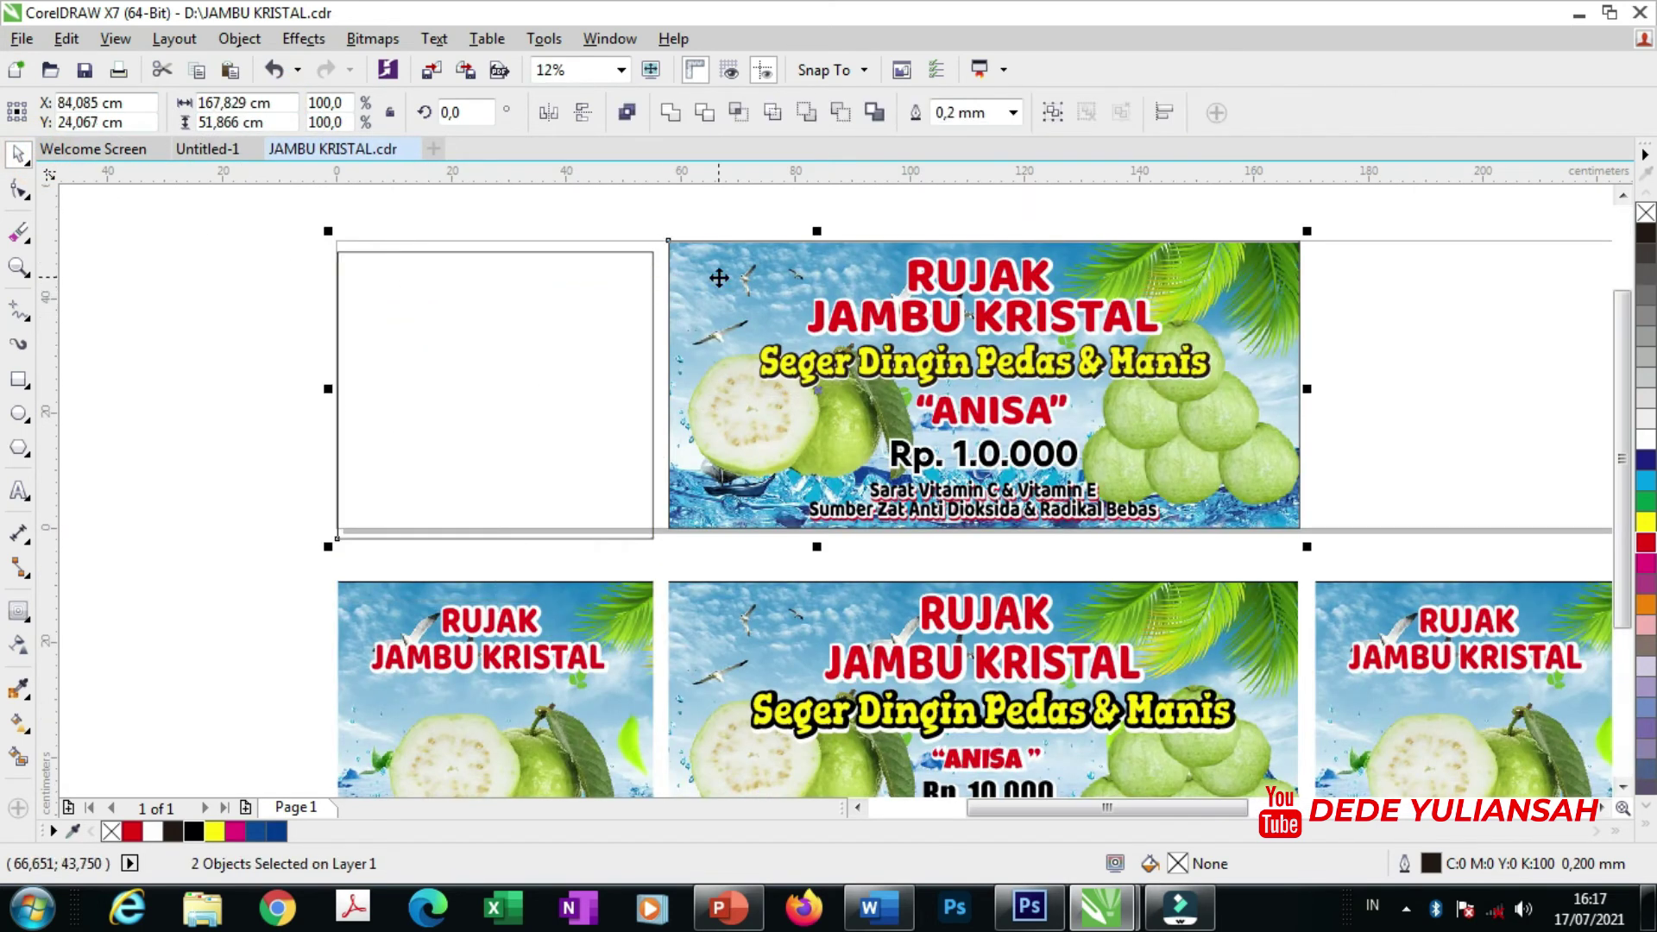
scroll(585, 307, down, 1)
scroll(585, 308, down, 1)
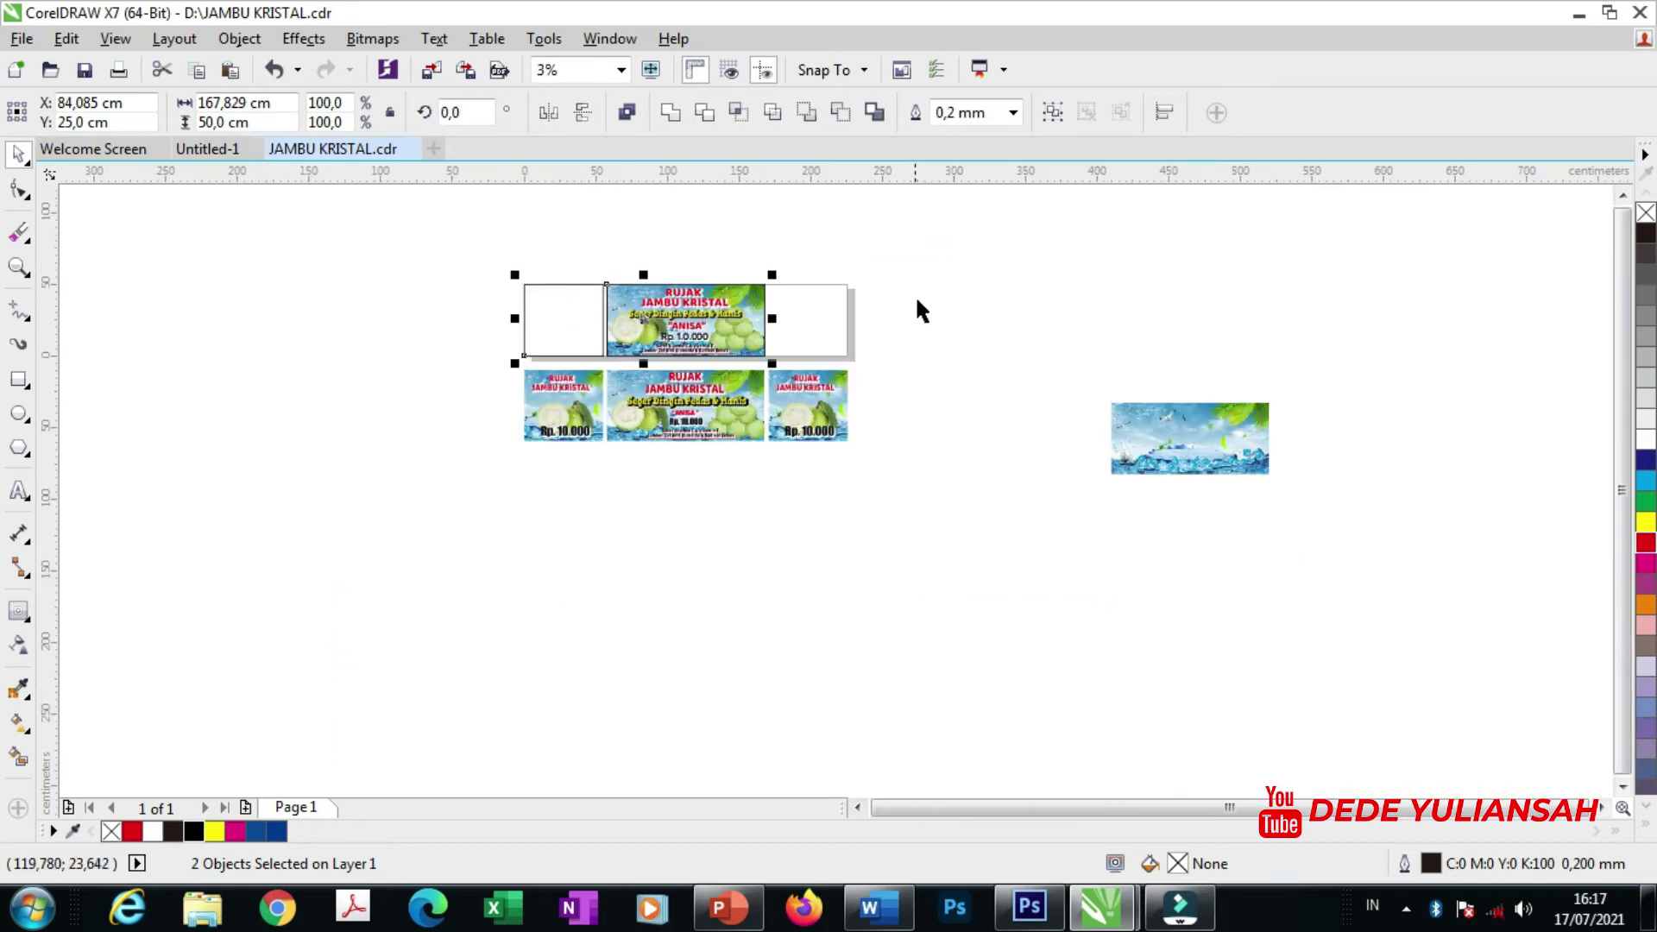
- Move the spare ocean background picture to the area left of the empty rectangle
click(916, 297)
drag(1146, 453, 338, 305)
scroll(453, 273, up, 1)
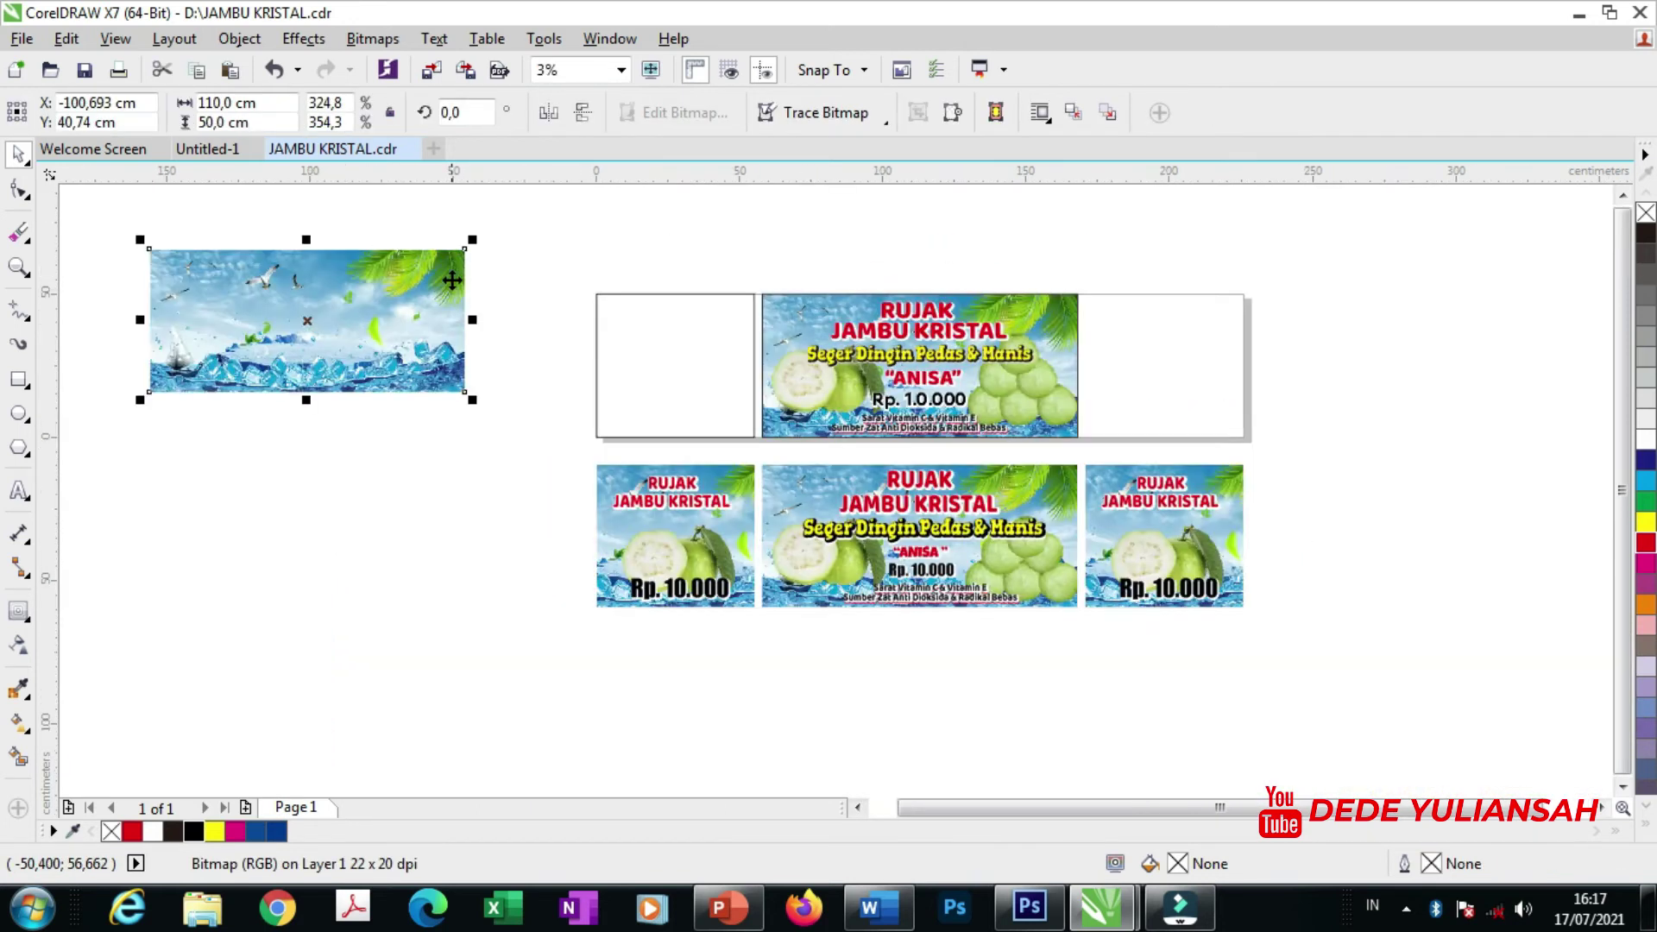
scroll(446, 272, up, 1)
- PowerClip the spare ocean background picture inside the empty 55 by 50 cm rectangle left of the main banner
right_click(504, 371)
click(617, 231)
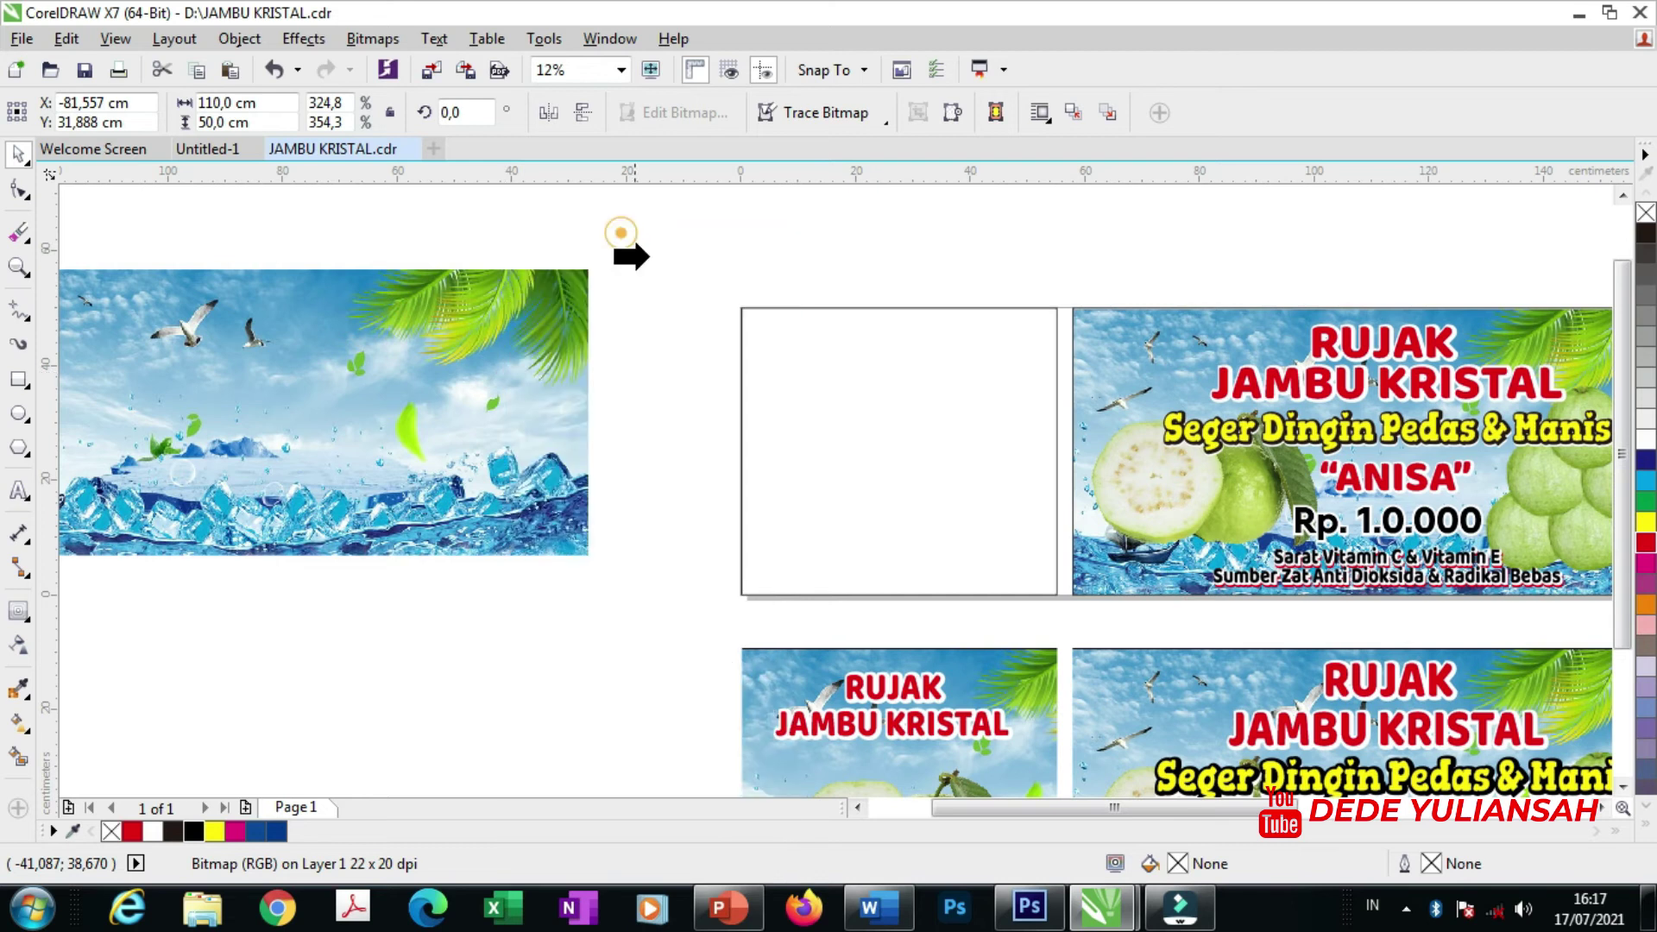
click(843, 417)
scroll(855, 432, down, 2)
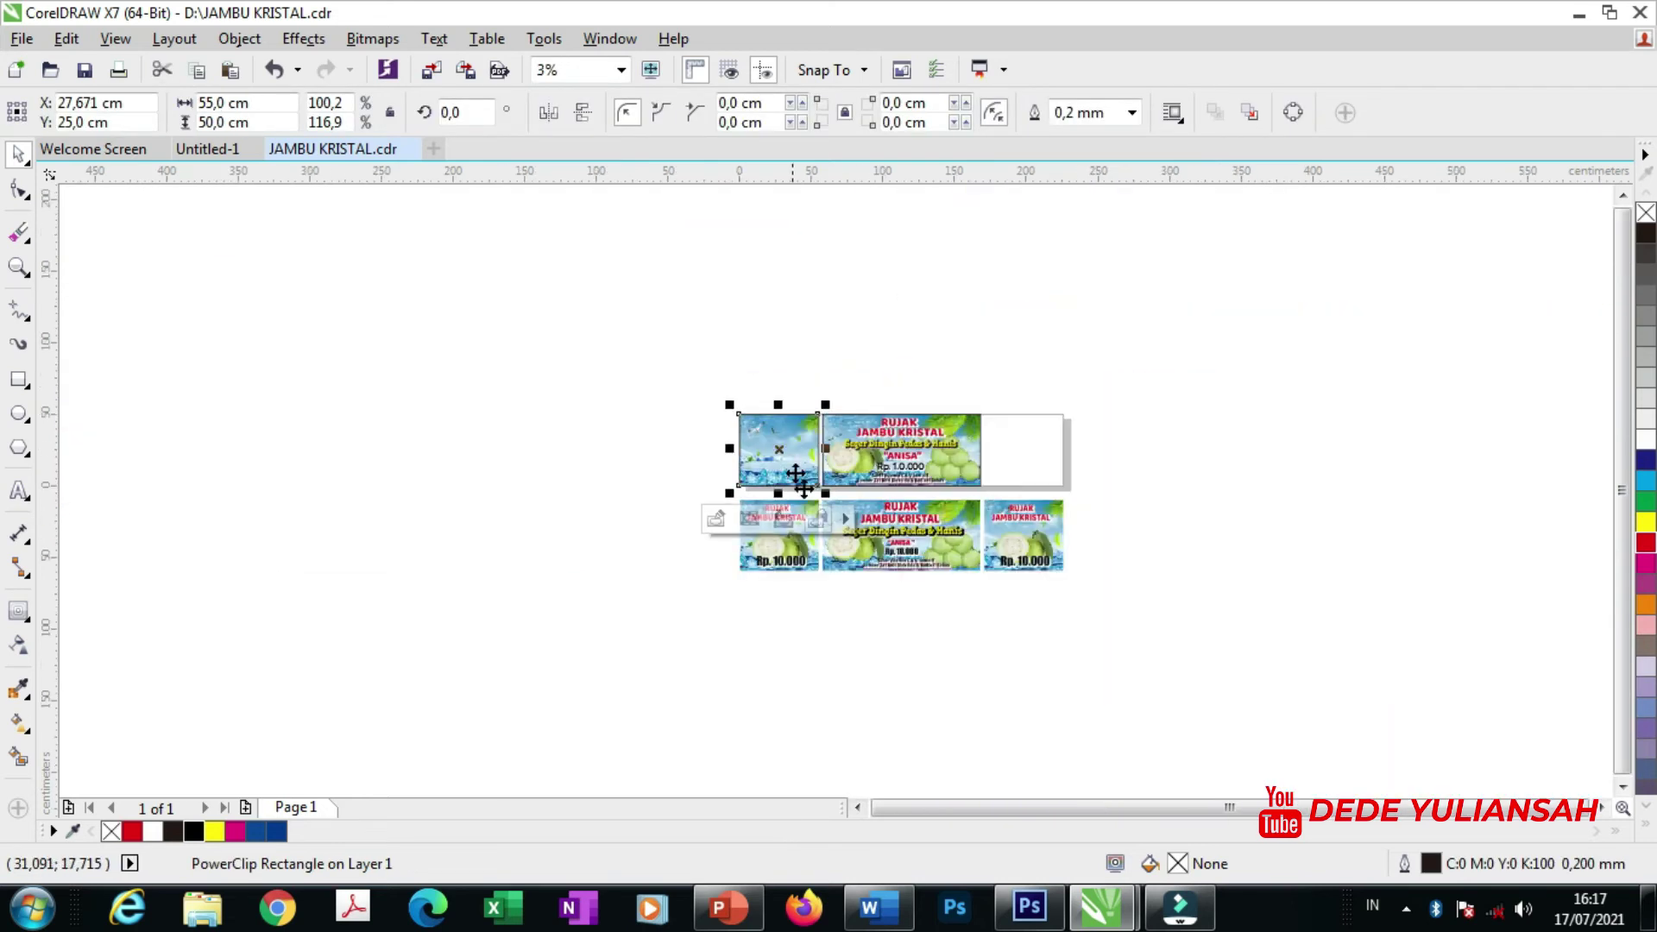
scroll(895, 474, up, 1)
- Copy the cut guava picture from the main banner's PowerClip contents and place the copy outside, left of the small panel
click(795, 463)
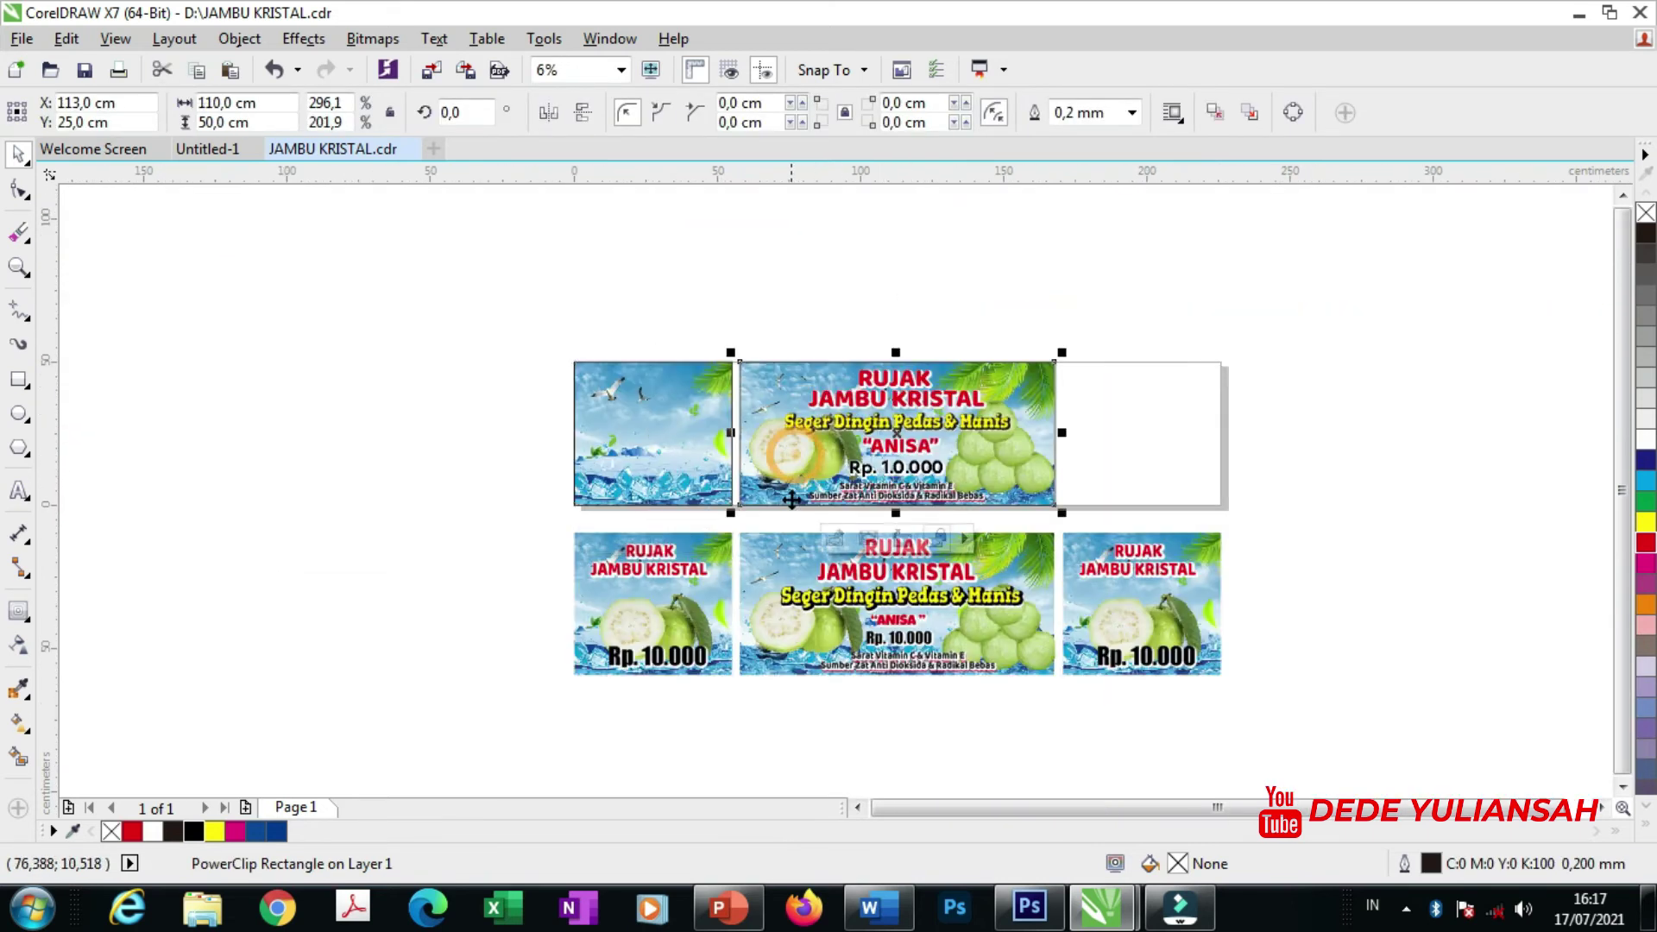
ctrl+click(787, 457)
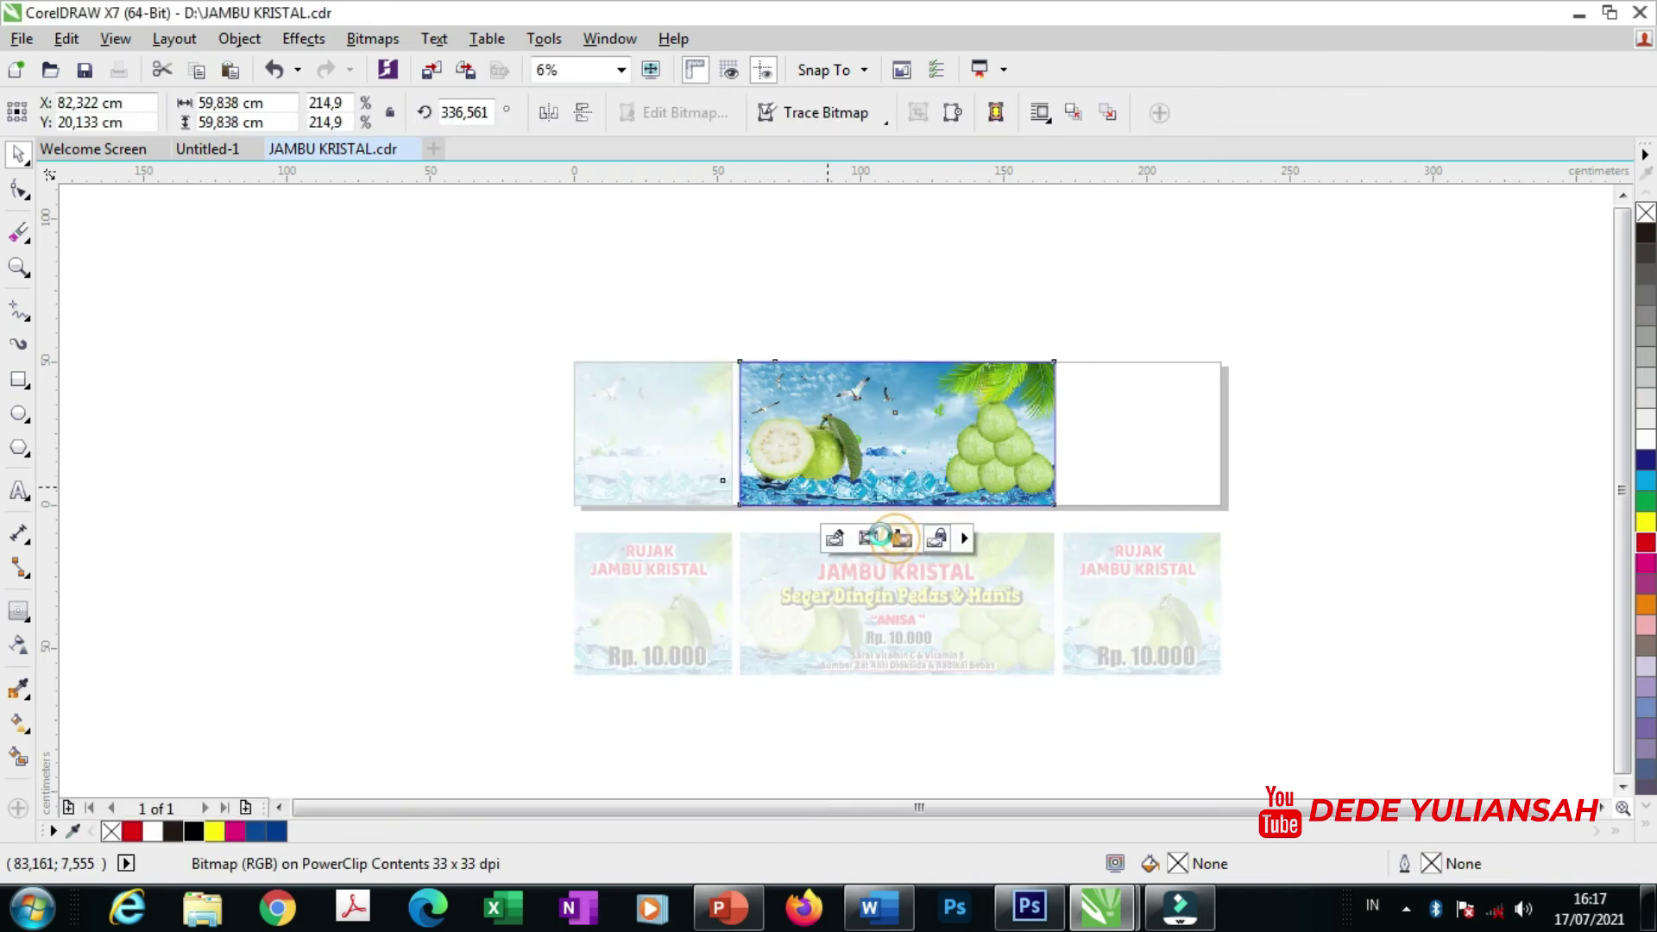
click(895, 539)
click(421, 443)
click(618, 458)
drag(818, 446, 466, 466)
- PowerClip the copied guava picture inside the new left ocean panel
right_click(472, 467)
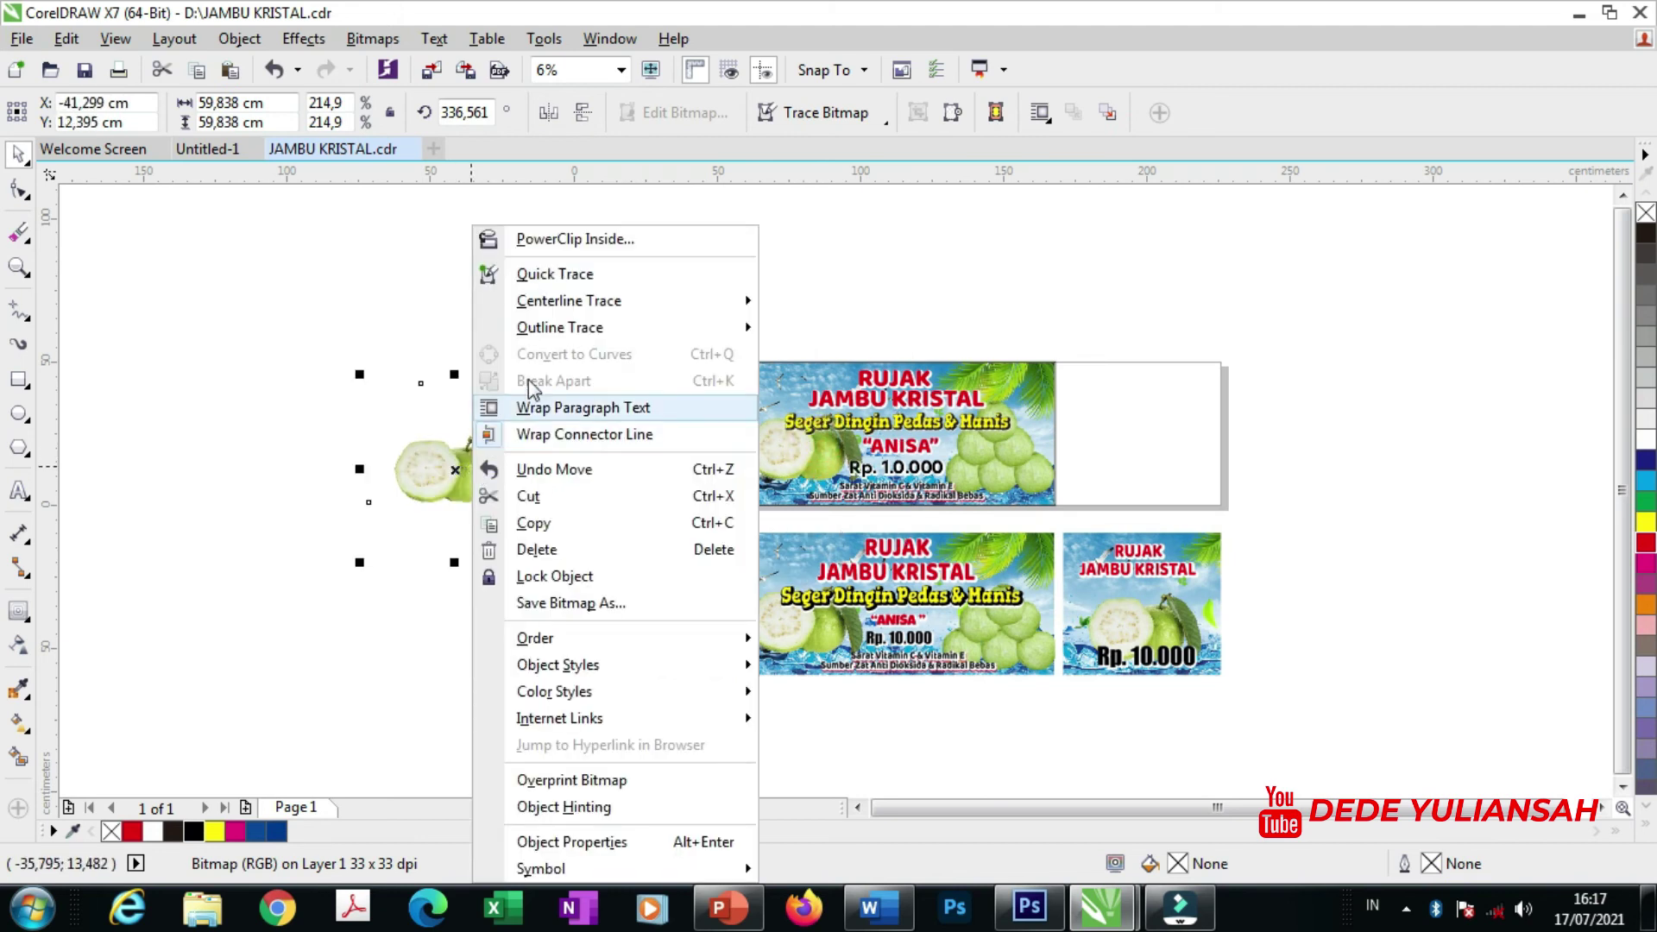
click(595, 227)
click(661, 438)
scroll(661, 438, up, 1)
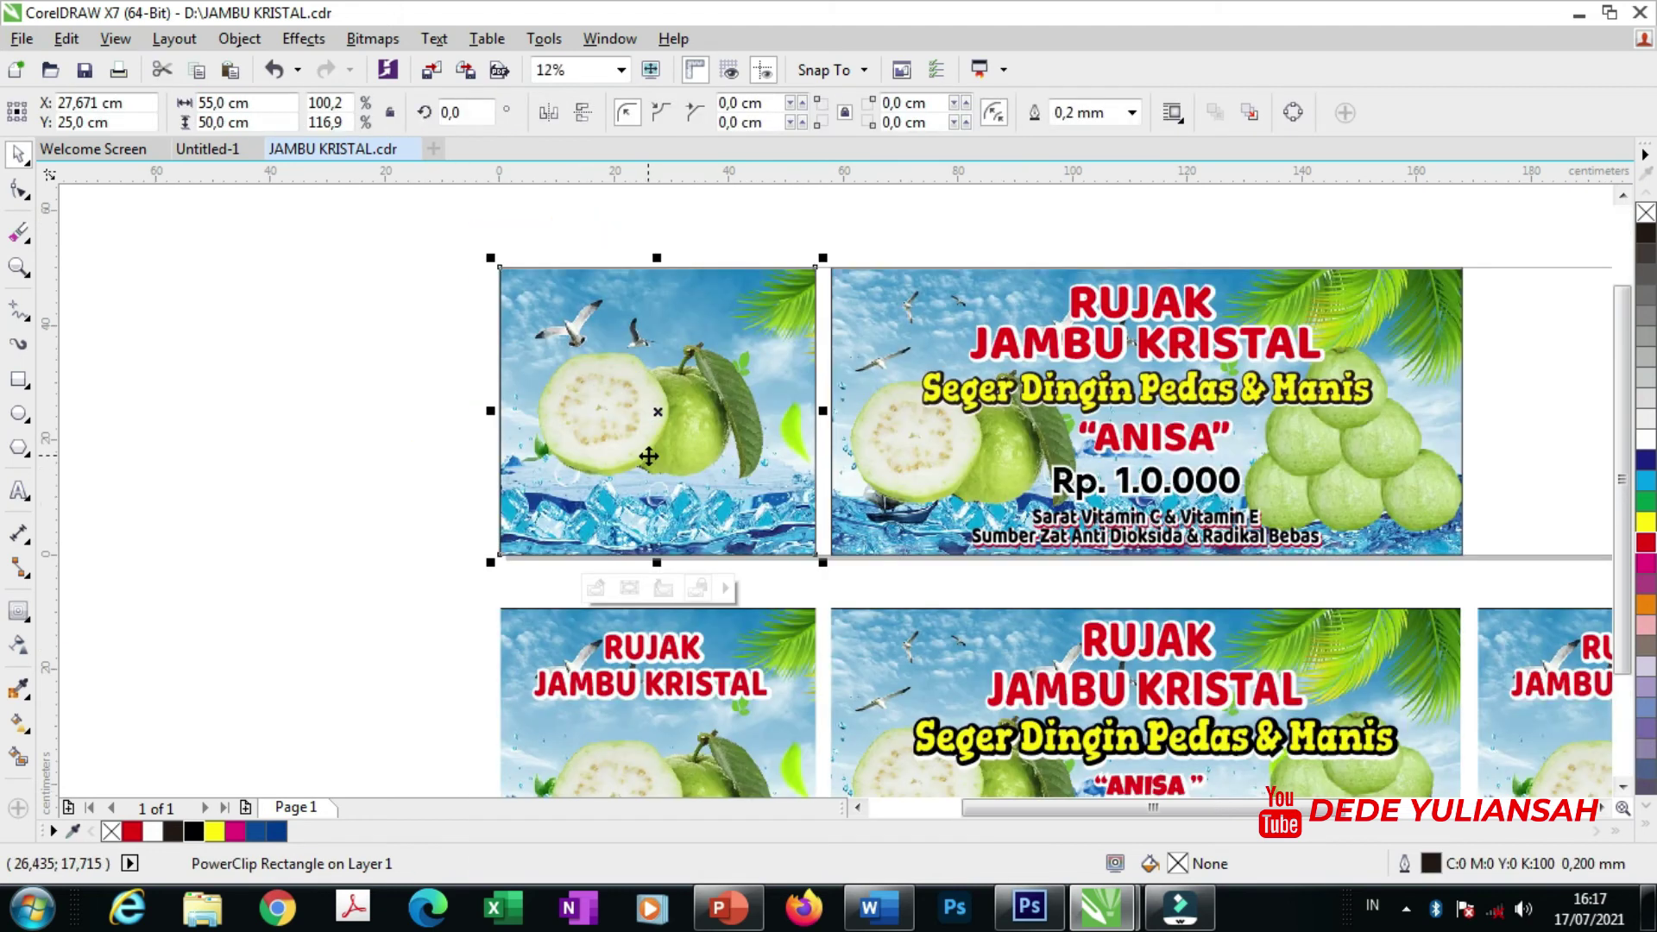
- Edit the left panel's PowerClip contents and shift the guava slightly right and down, then finish editing
click(595, 587)
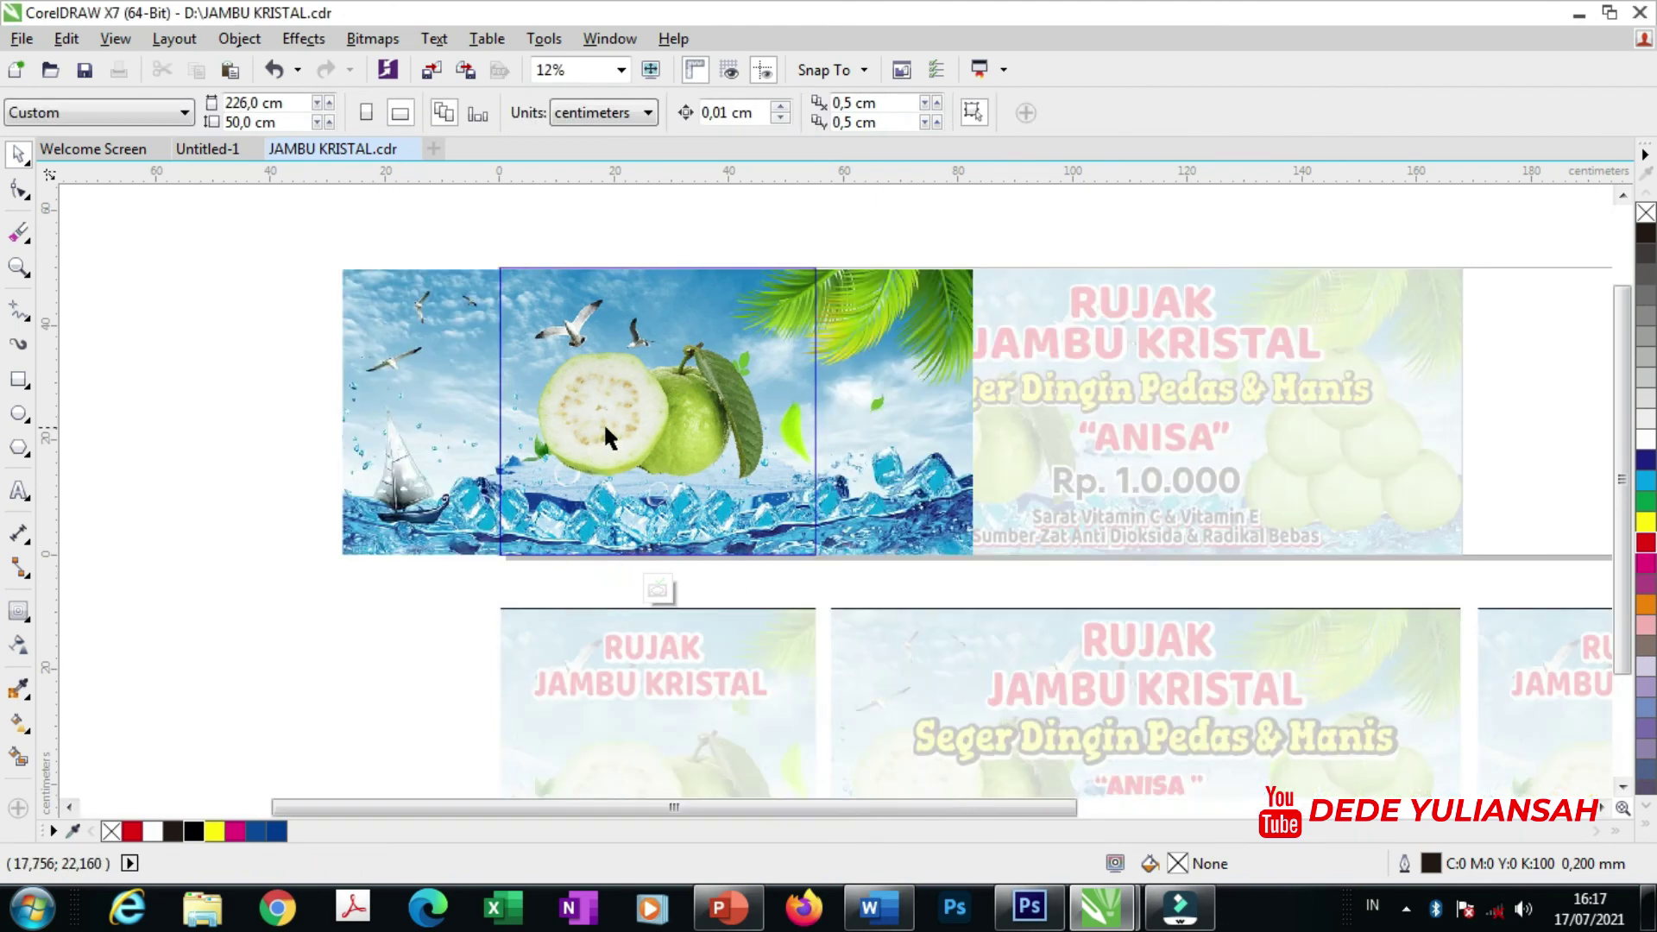
click(603, 422)
key(Escape)
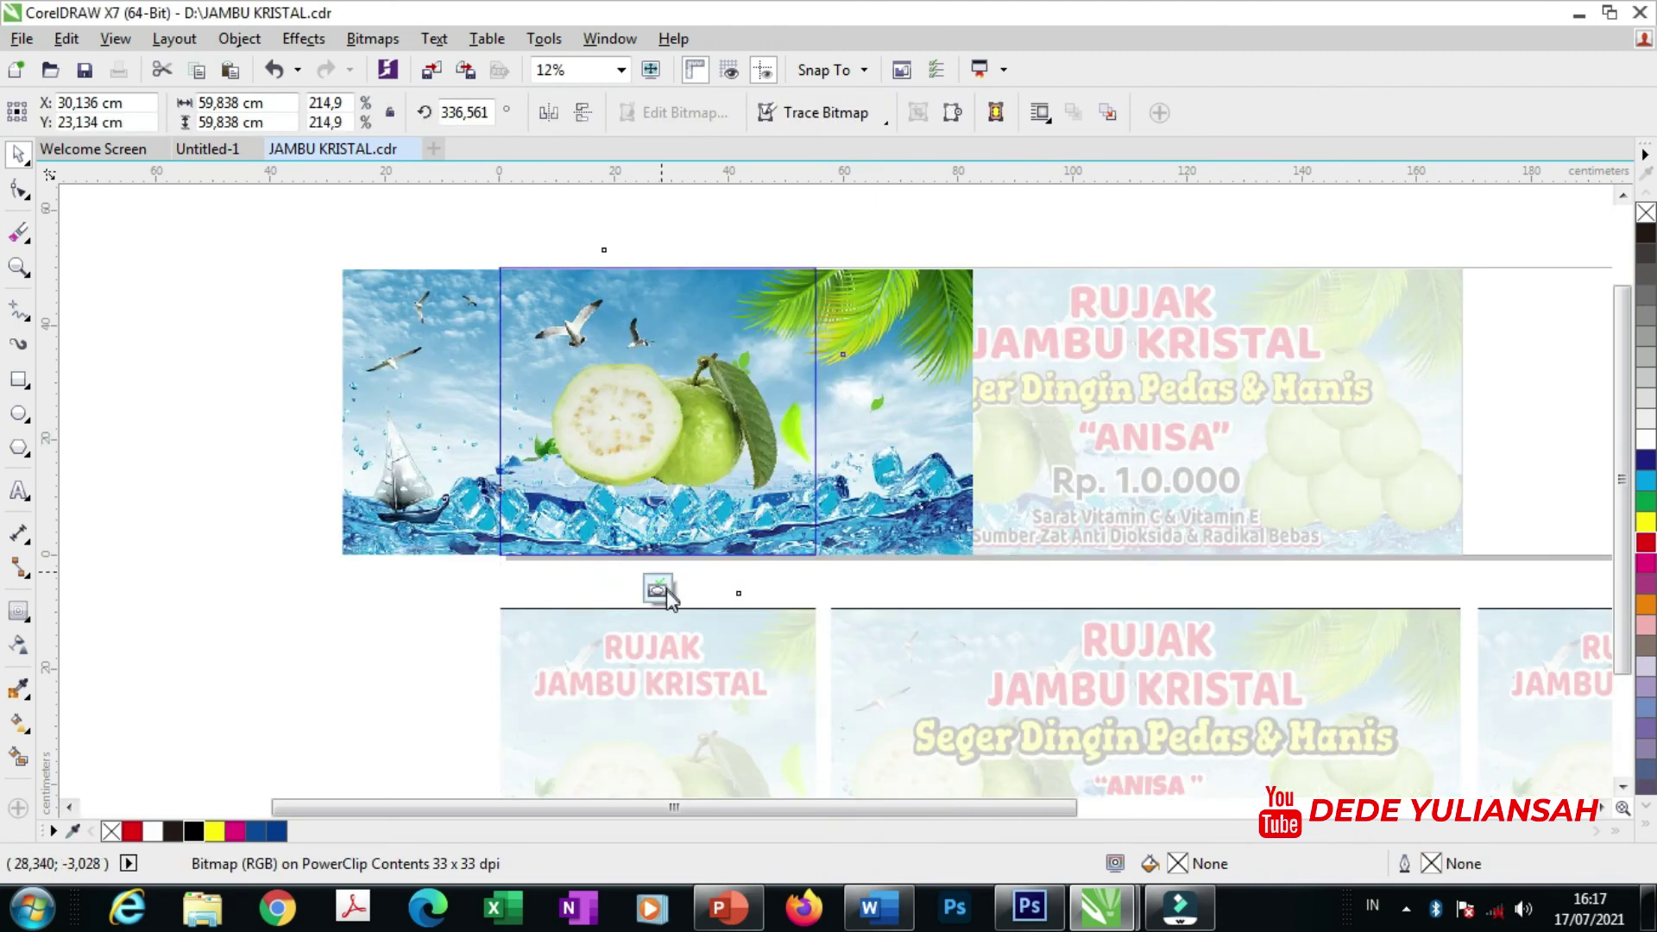
click(664, 588)
click(759, 223)
- Copy the "RUJAK JAMBU KRISTAL" title from the main banner to the left panel's upper part, scaled to about 42.5 cm wide
click(1104, 335)
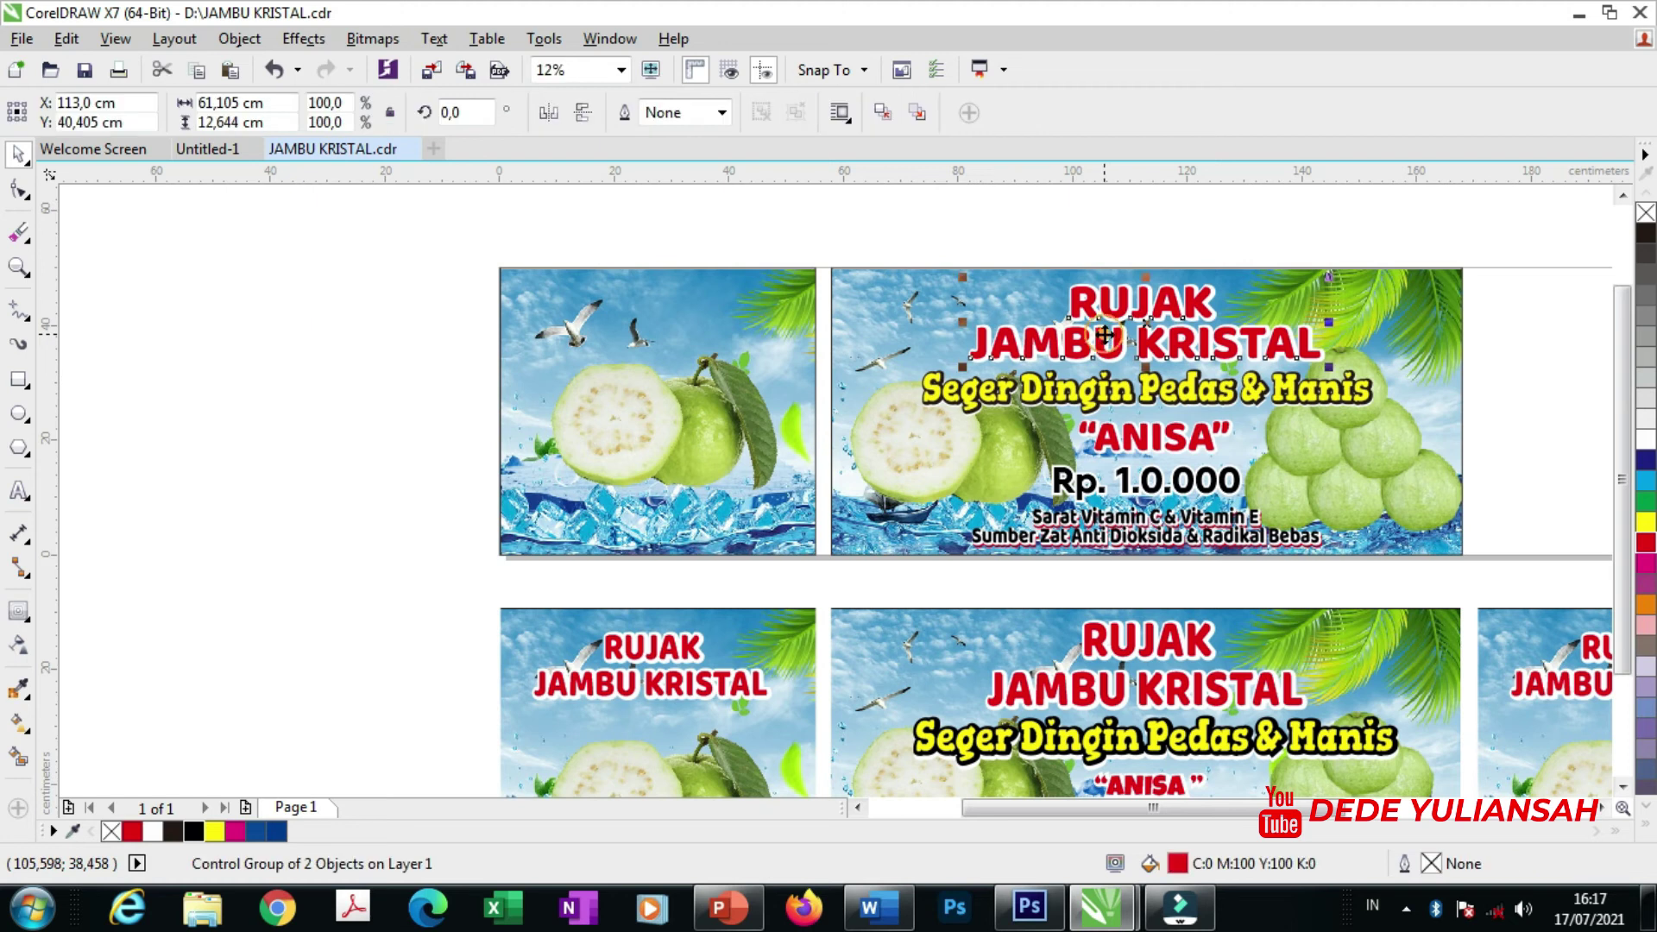
drag(1127, 310, 666, 314)
drag(873, 373, 766, 348)
drag(667, 299, 683, 309)
scroll(669, 303, up, 3)
scroll(686, 312, down, 3)
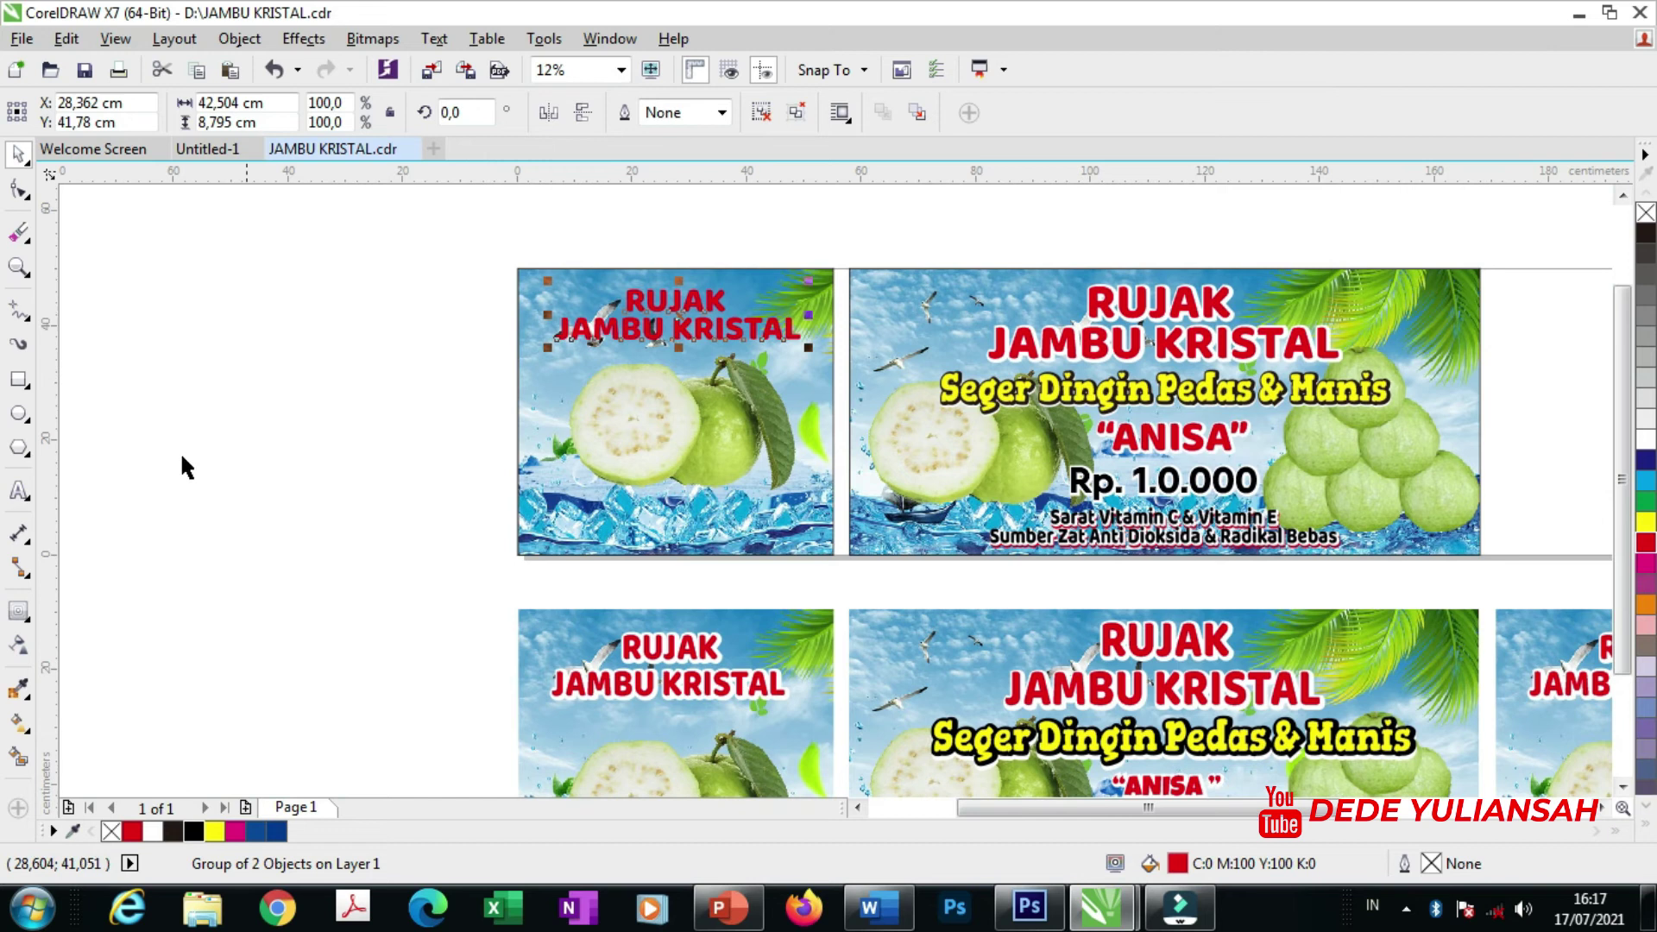
- Add a one-step white outside contour of about 0.35 cm to the left panel's title
click(19, 611)
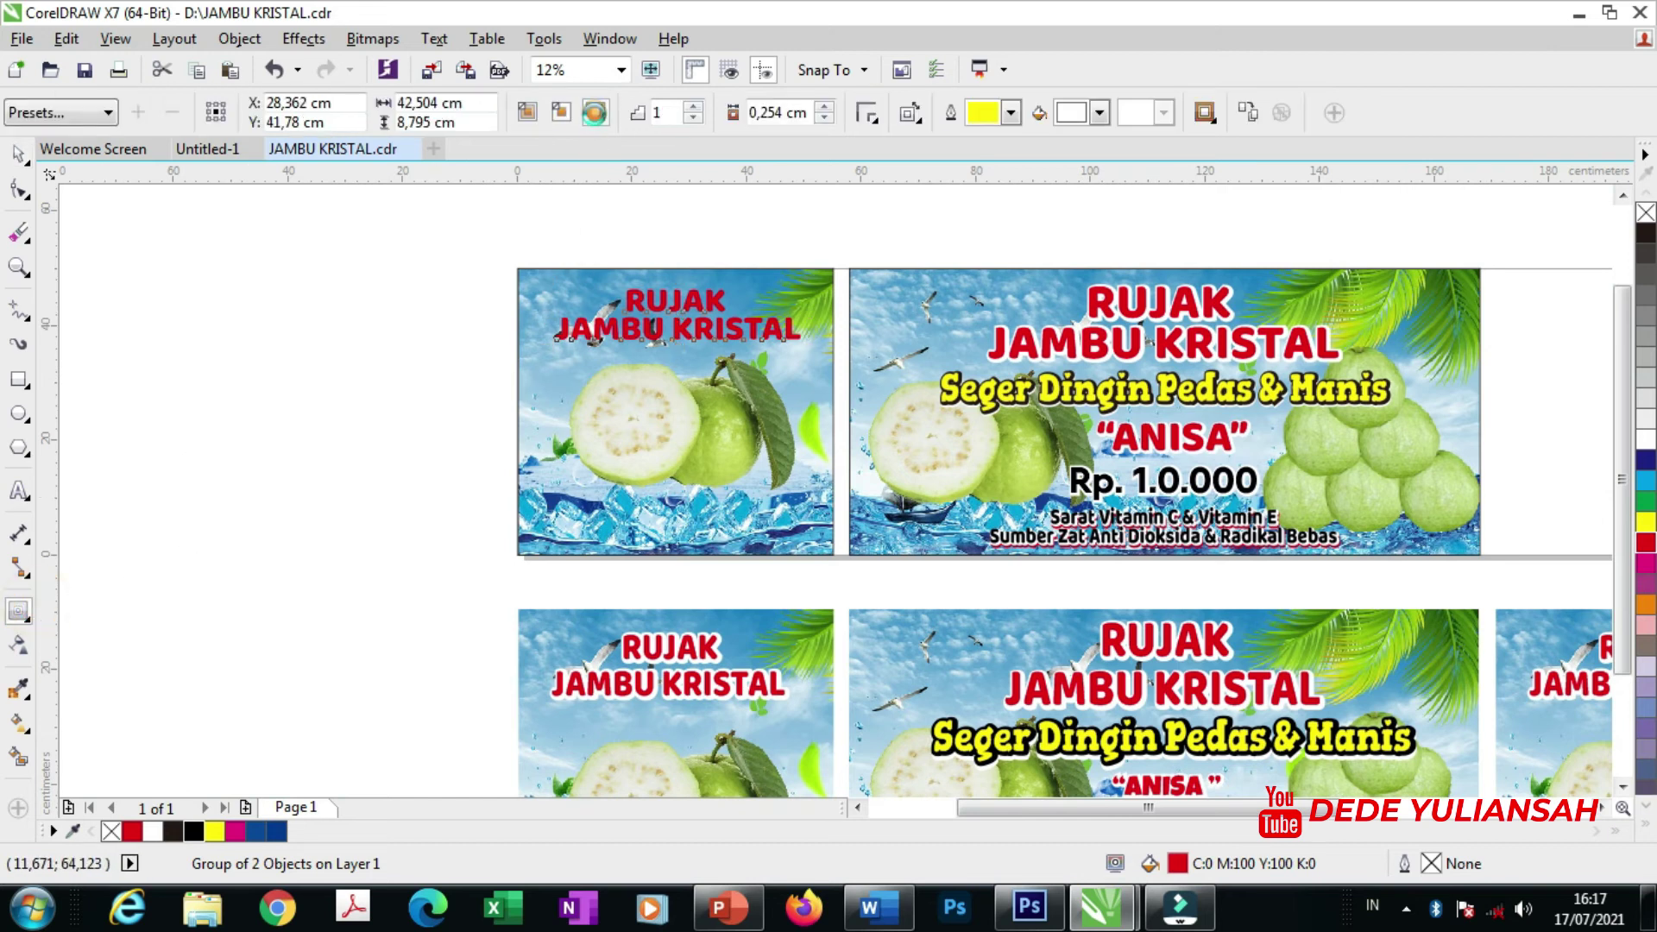
click(557, 329)
scroll(557, 330, up, 6)
drag(537, 404, 530, 385)
scroll(530, 384, down, 4)
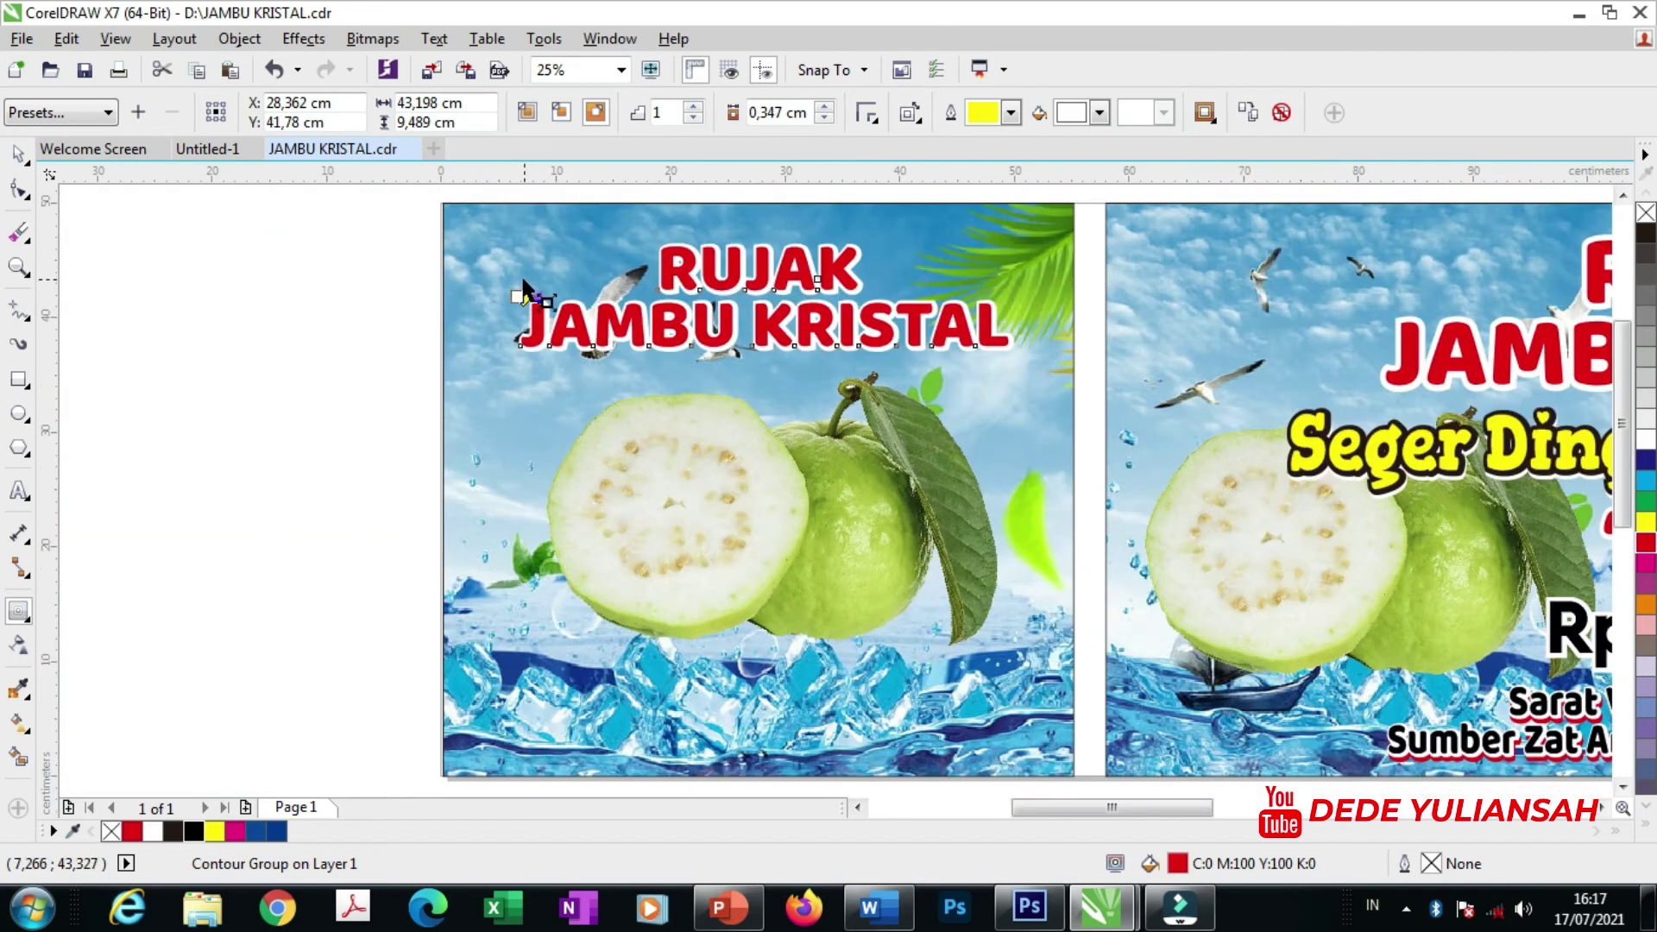
key(space)
click(251, 267)
- Copy the black price text from the main banner to the lower part of the left panel, below the guava
scroll(574, 293, down, 3)
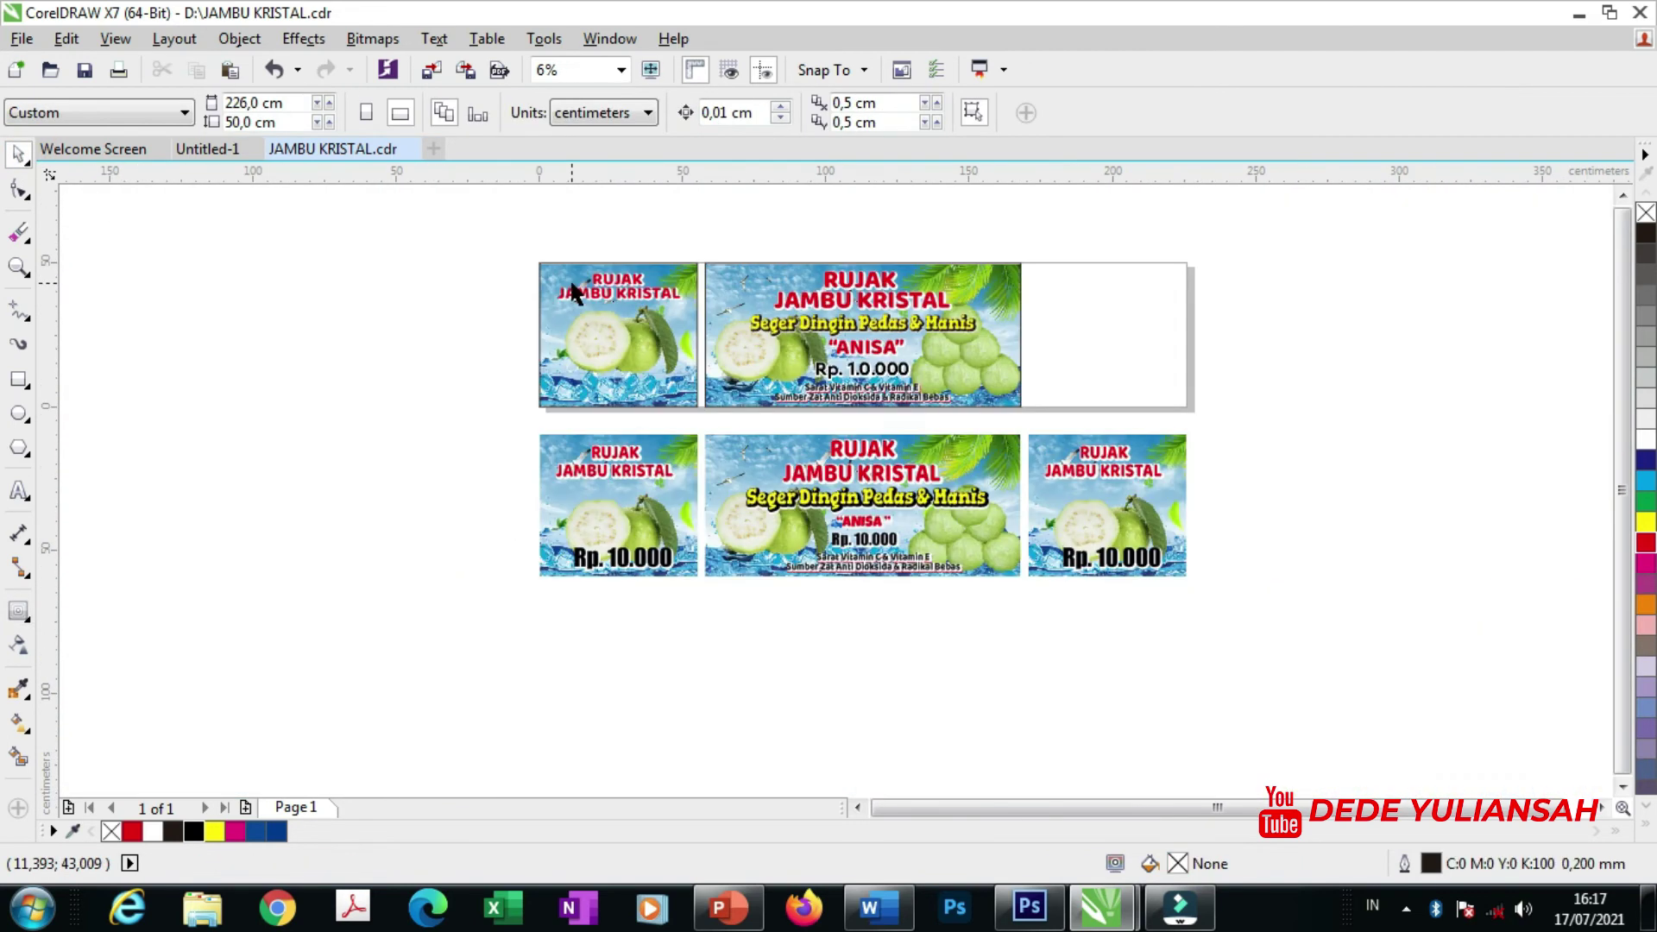
scroll(881, 373, up, 1)
drag(878, 362, 393, 402)
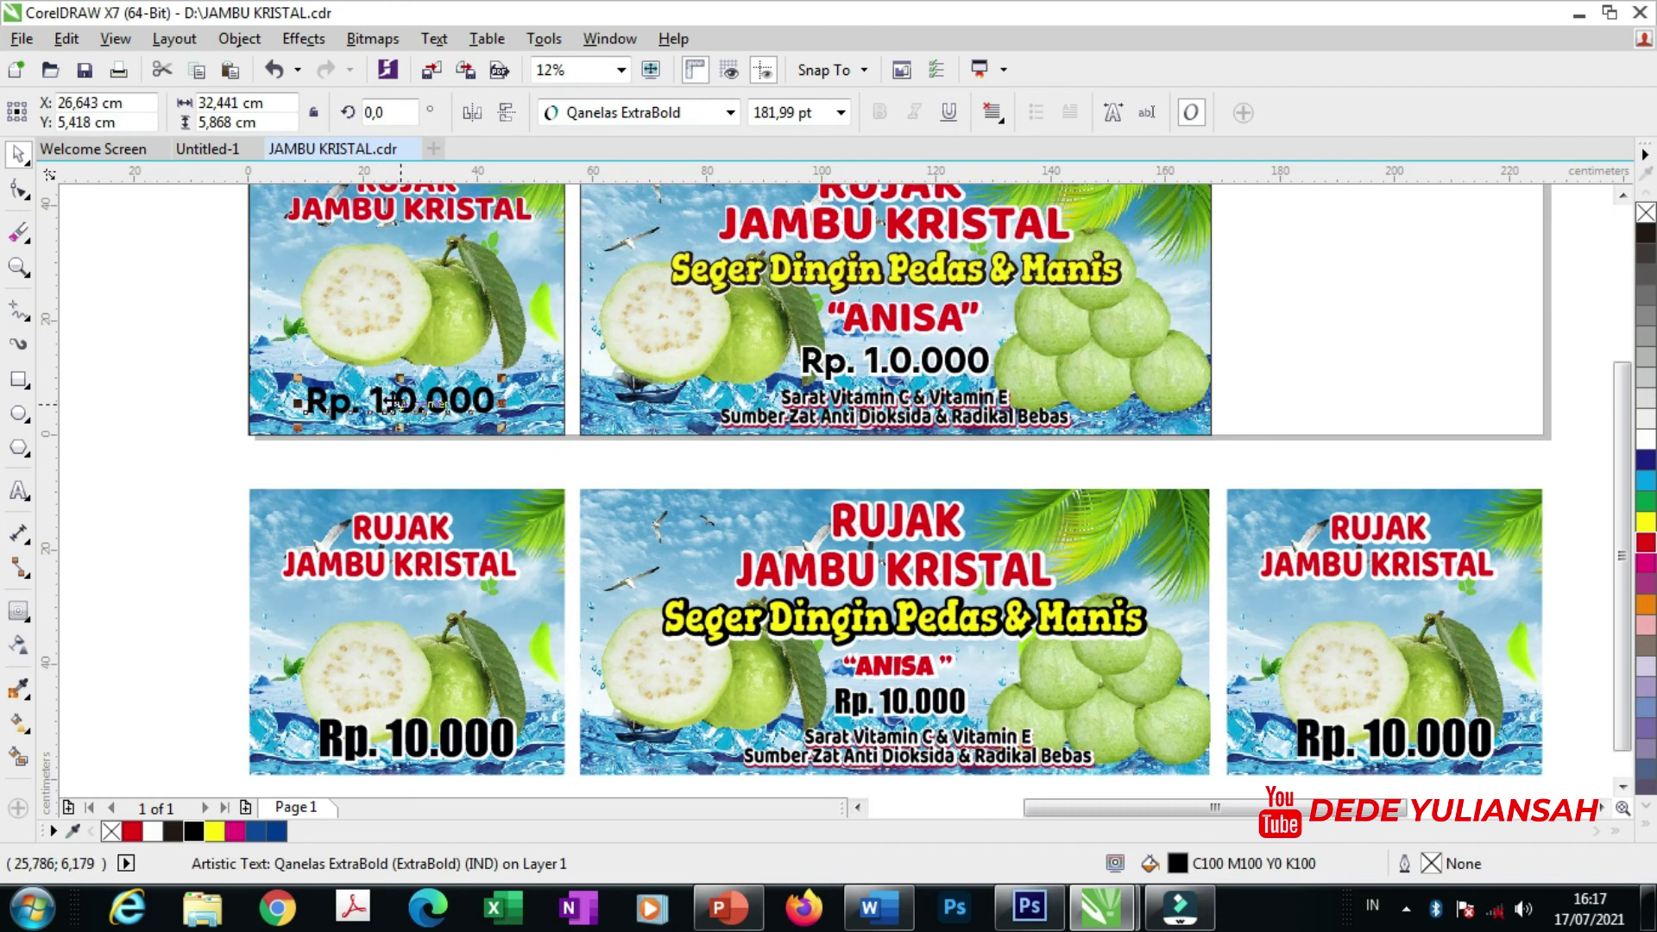
scroll(392, 401, up, 2)
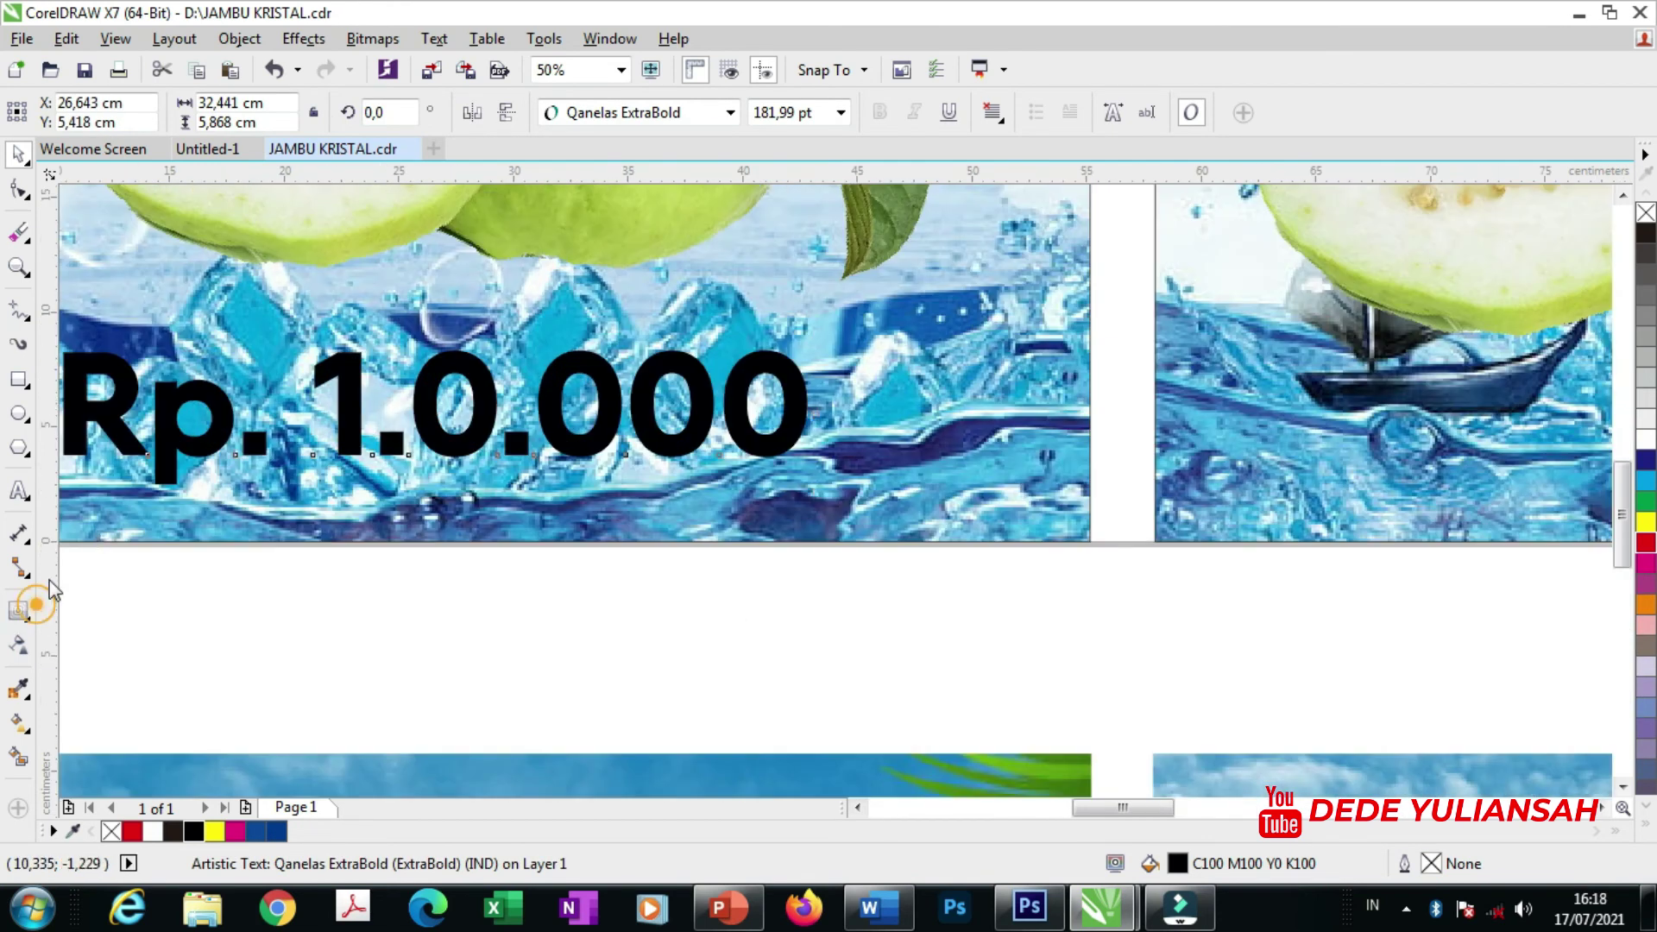
- Add a one-step white outside contour of about 0.54 cm to the left panel's price text
click(35, 605)
click(596, 113)
scroll(614, 277, down, 2)
scroll(584, 430, up, 3)
drag(604, 425, 592, 421)
scroll(592, 421, down, 2)
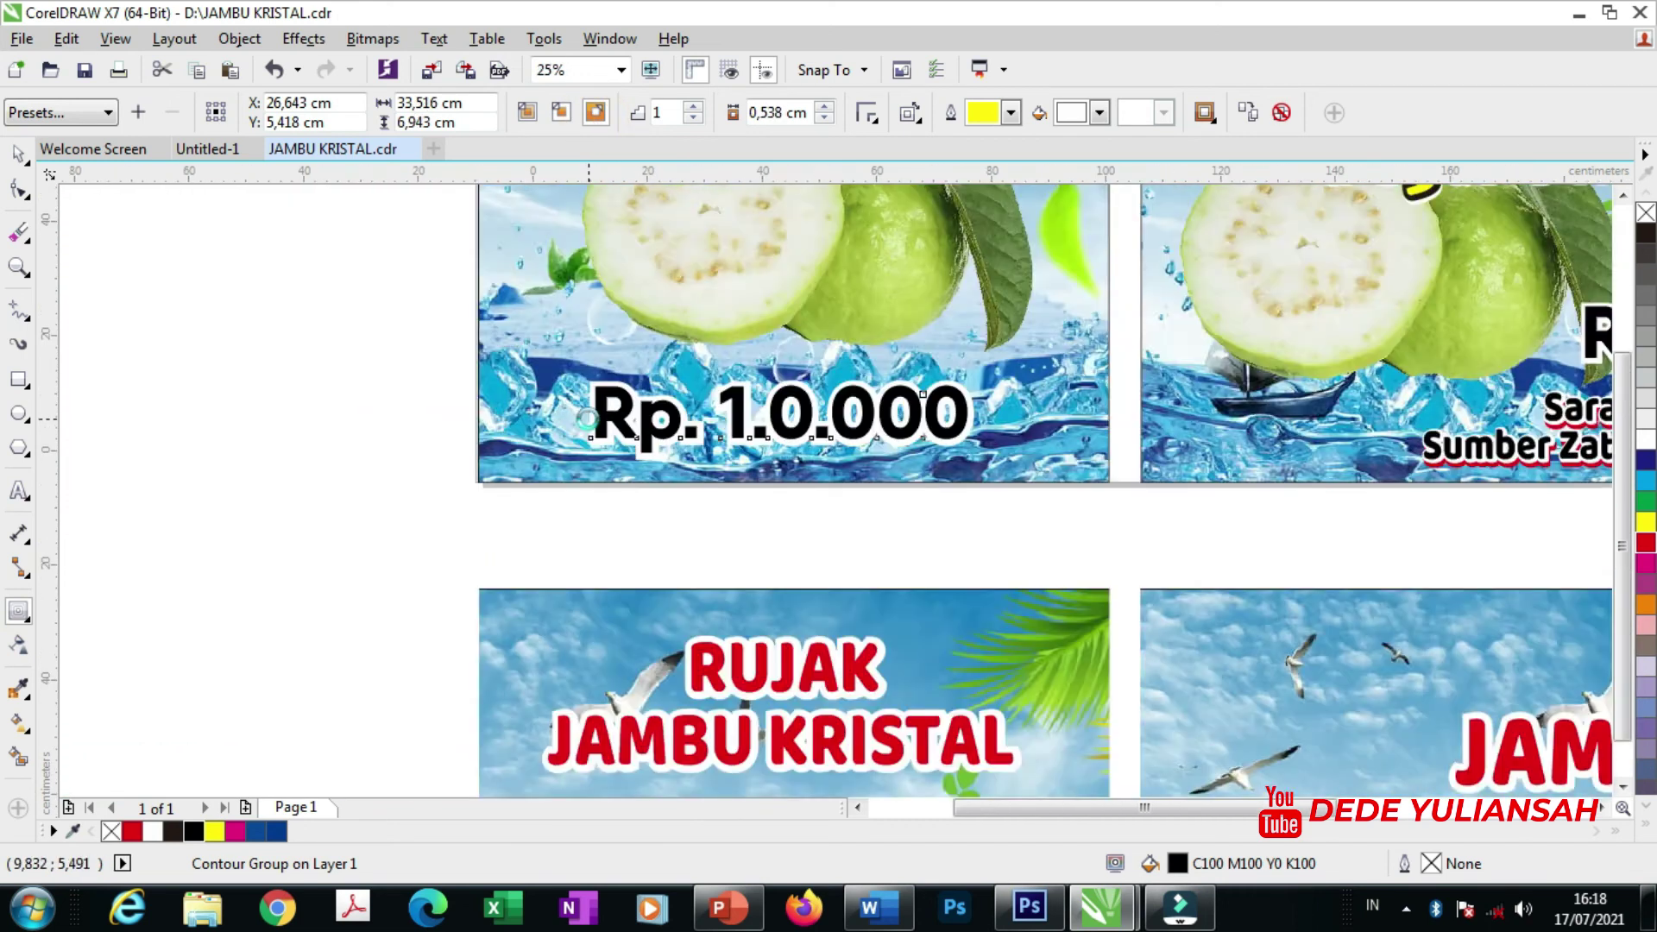
scroll(587, 418, down, 1)
click(18, 153)
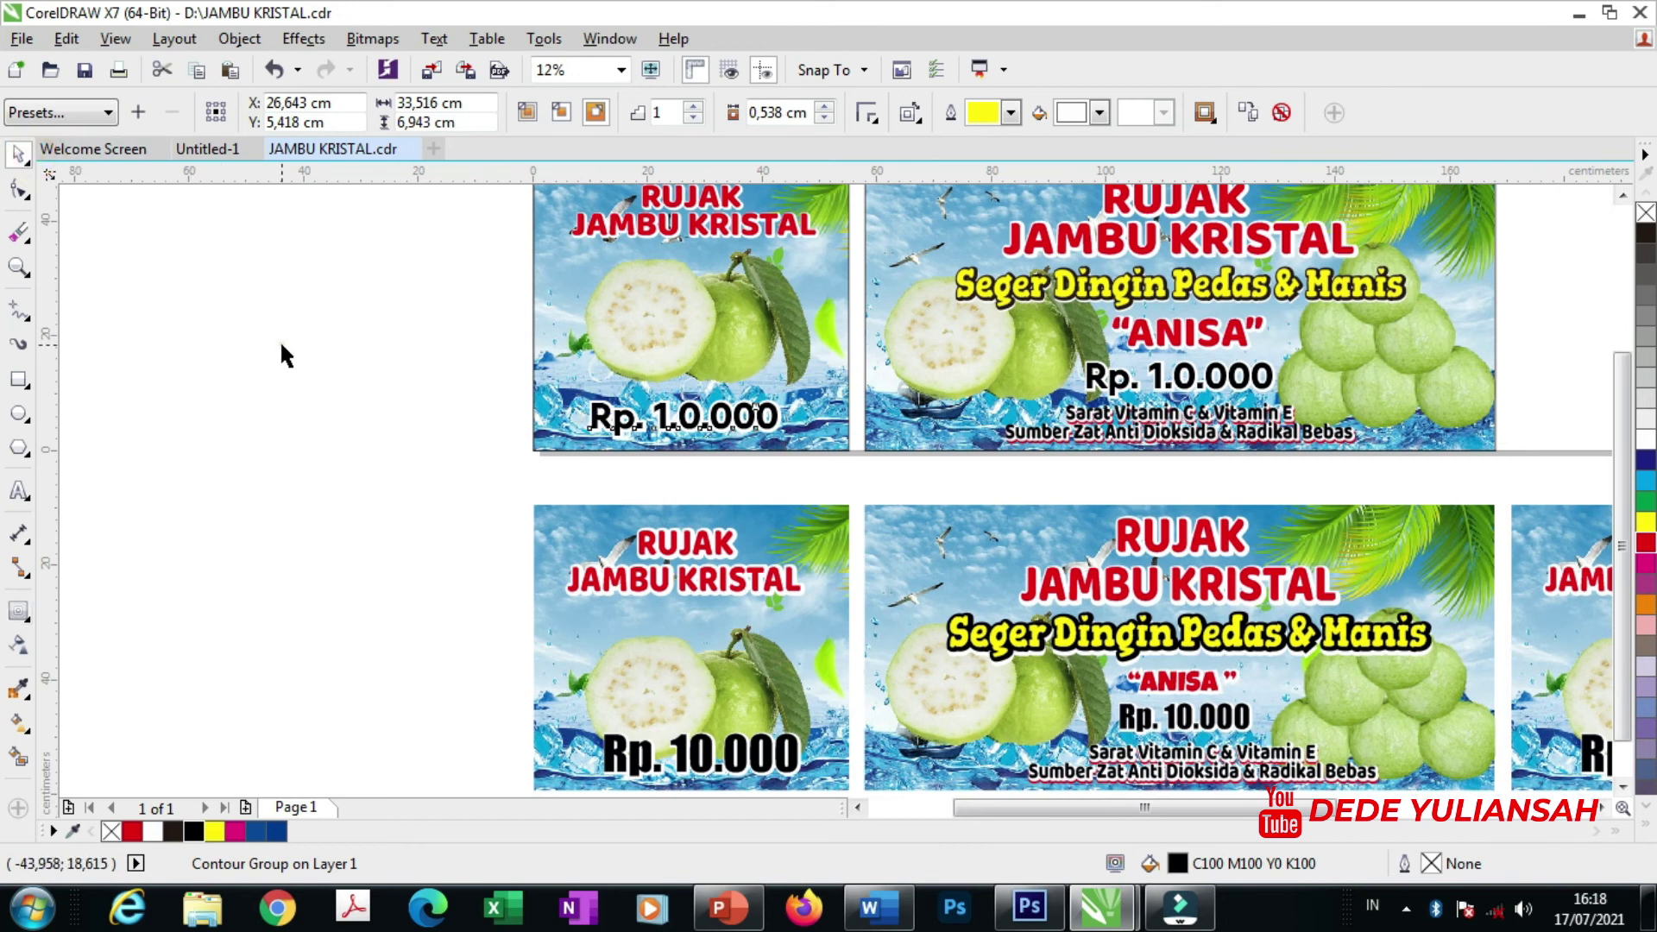
click(279, 340)
- Duplicate the complete left panel with its texts onto the empty page area right of the main banner
scroll(623, 406, down, 1)
drag(521, 262, 1140, 429)
scroll(1209, 323, up, 5)
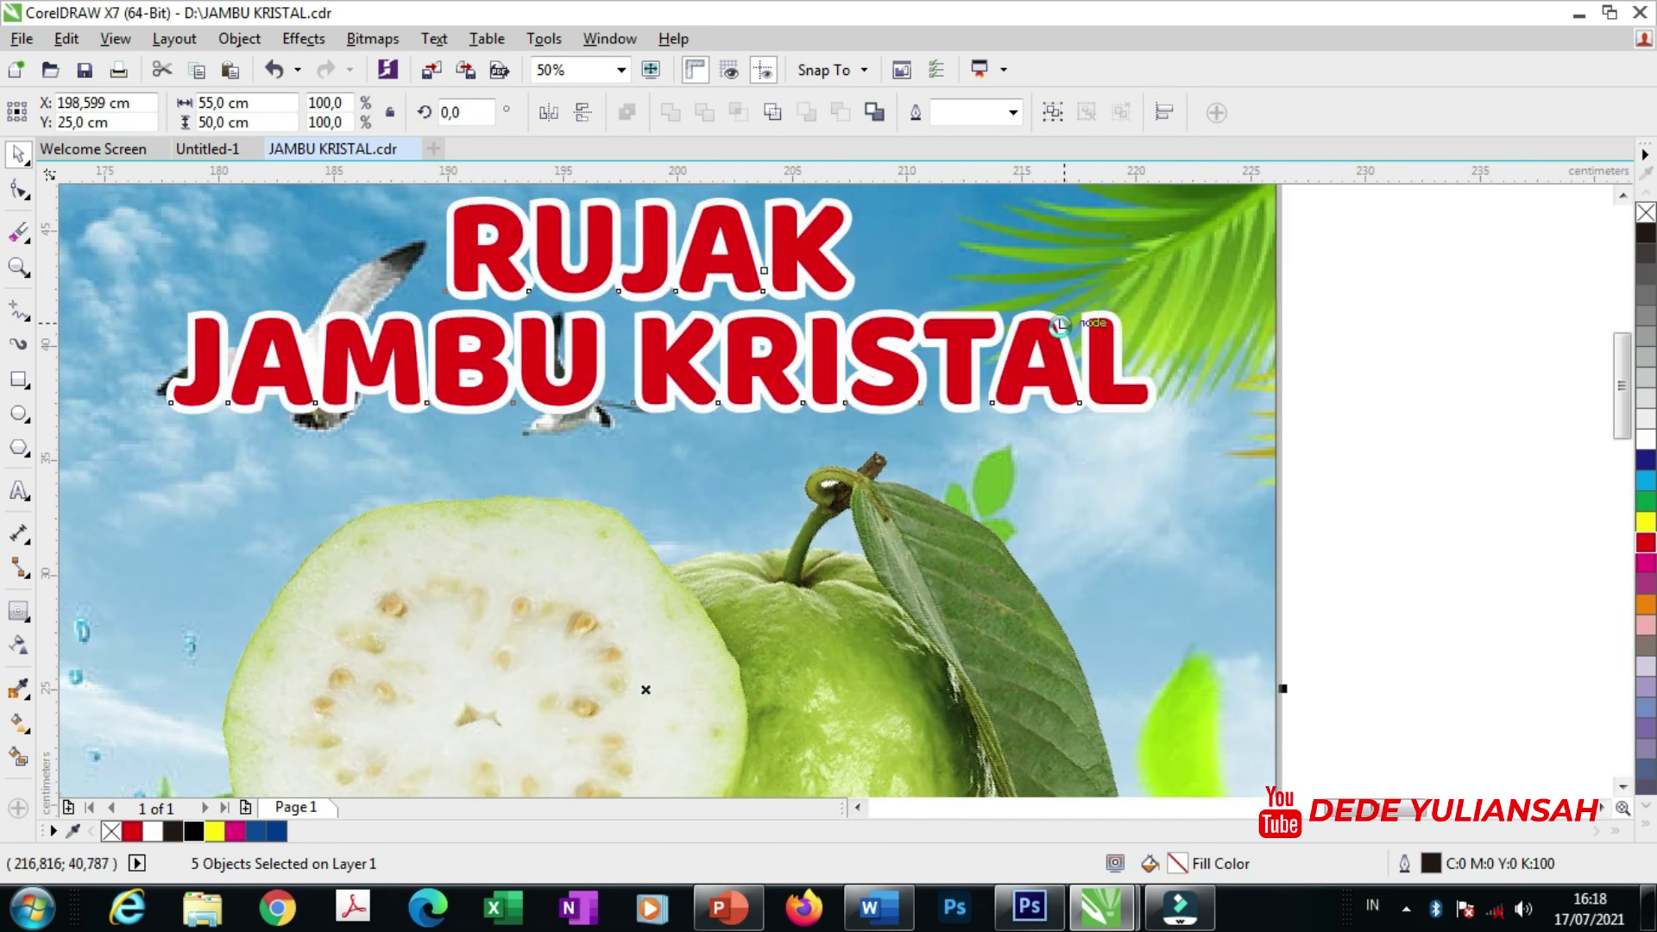
scroll(1059, 325, down, 3)
click(1313, 401)
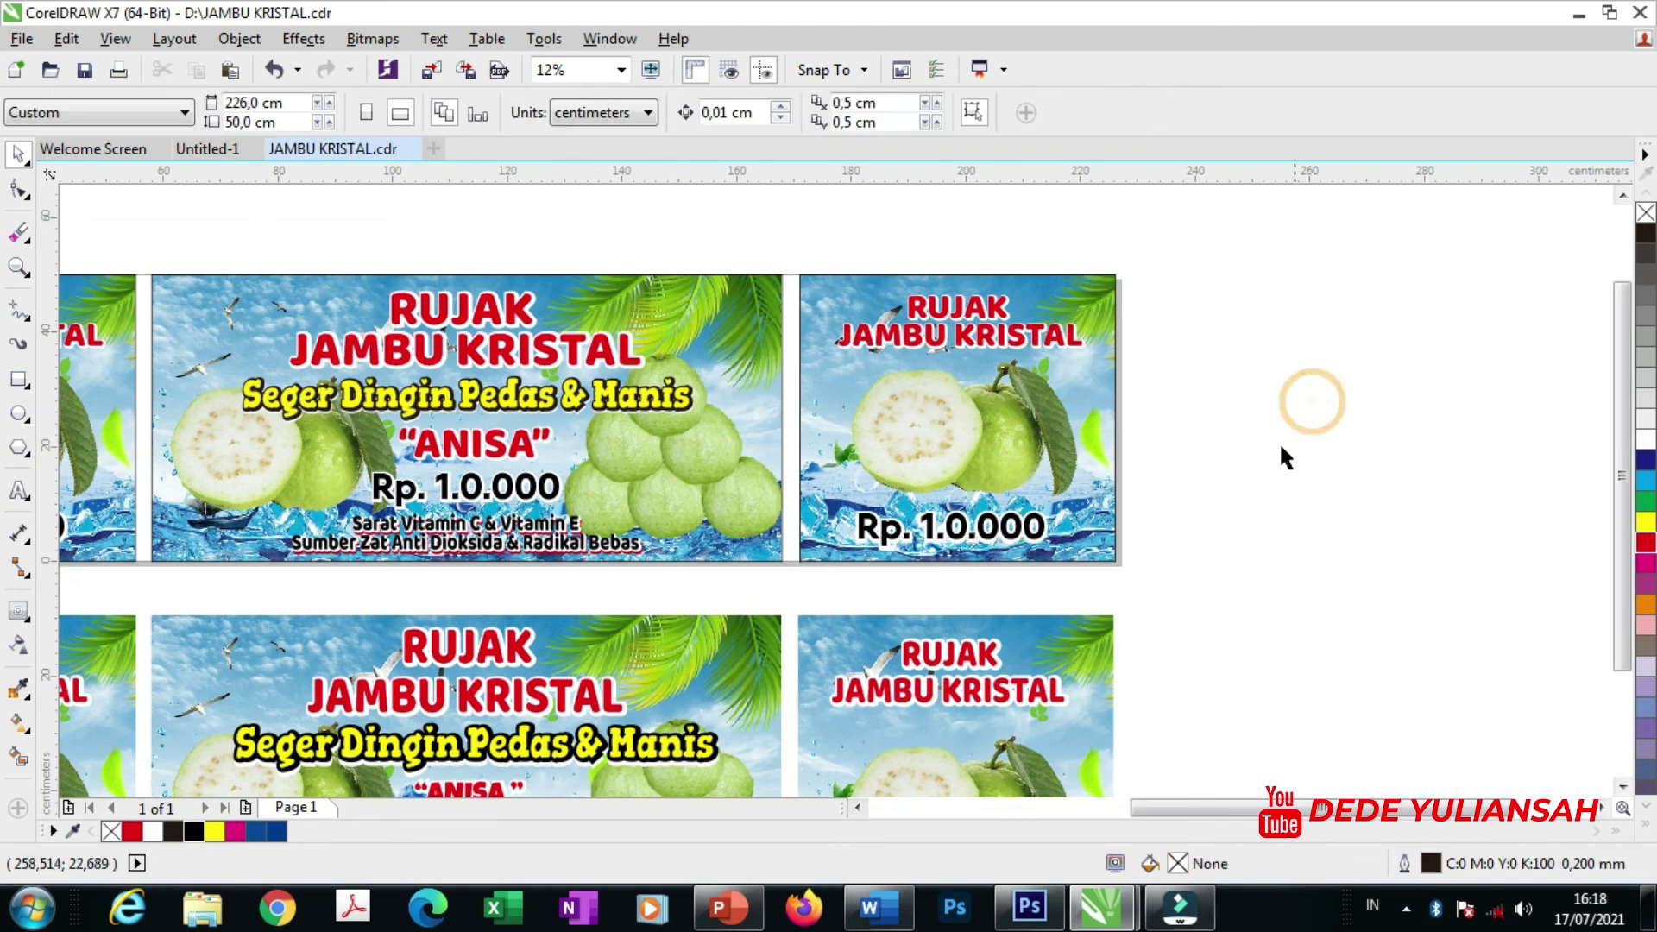
- Compare the finished main banner and both side panels with the reference set below
scroll(1152, 449, down, 2)
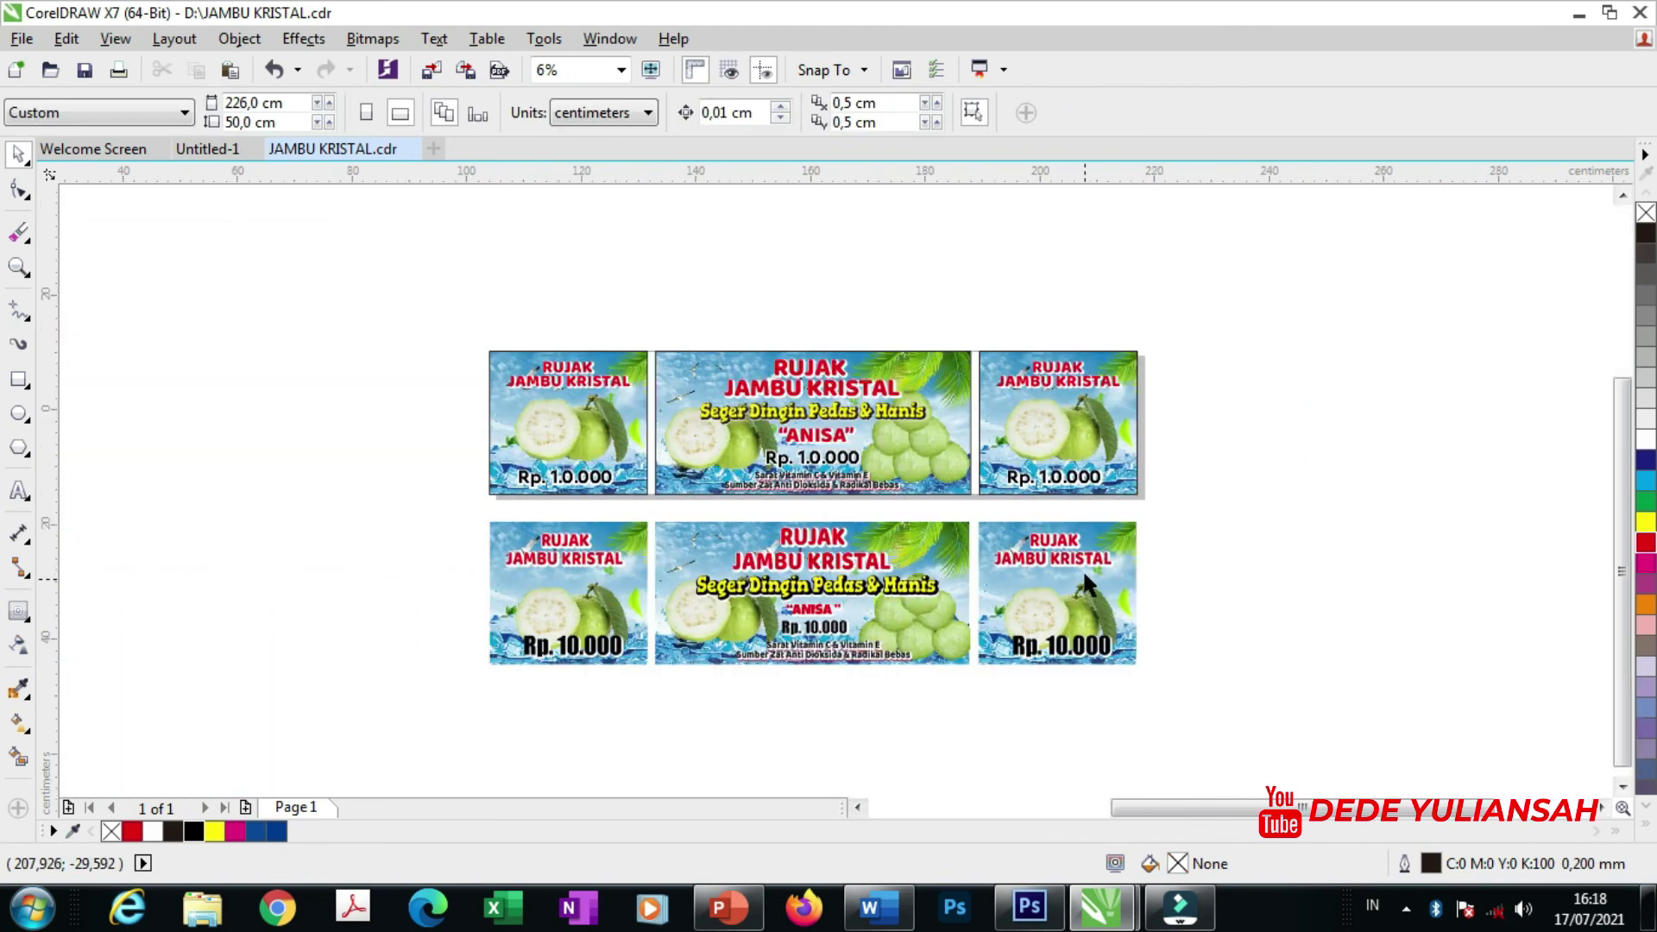
scroll(1082, 568, up, 2)
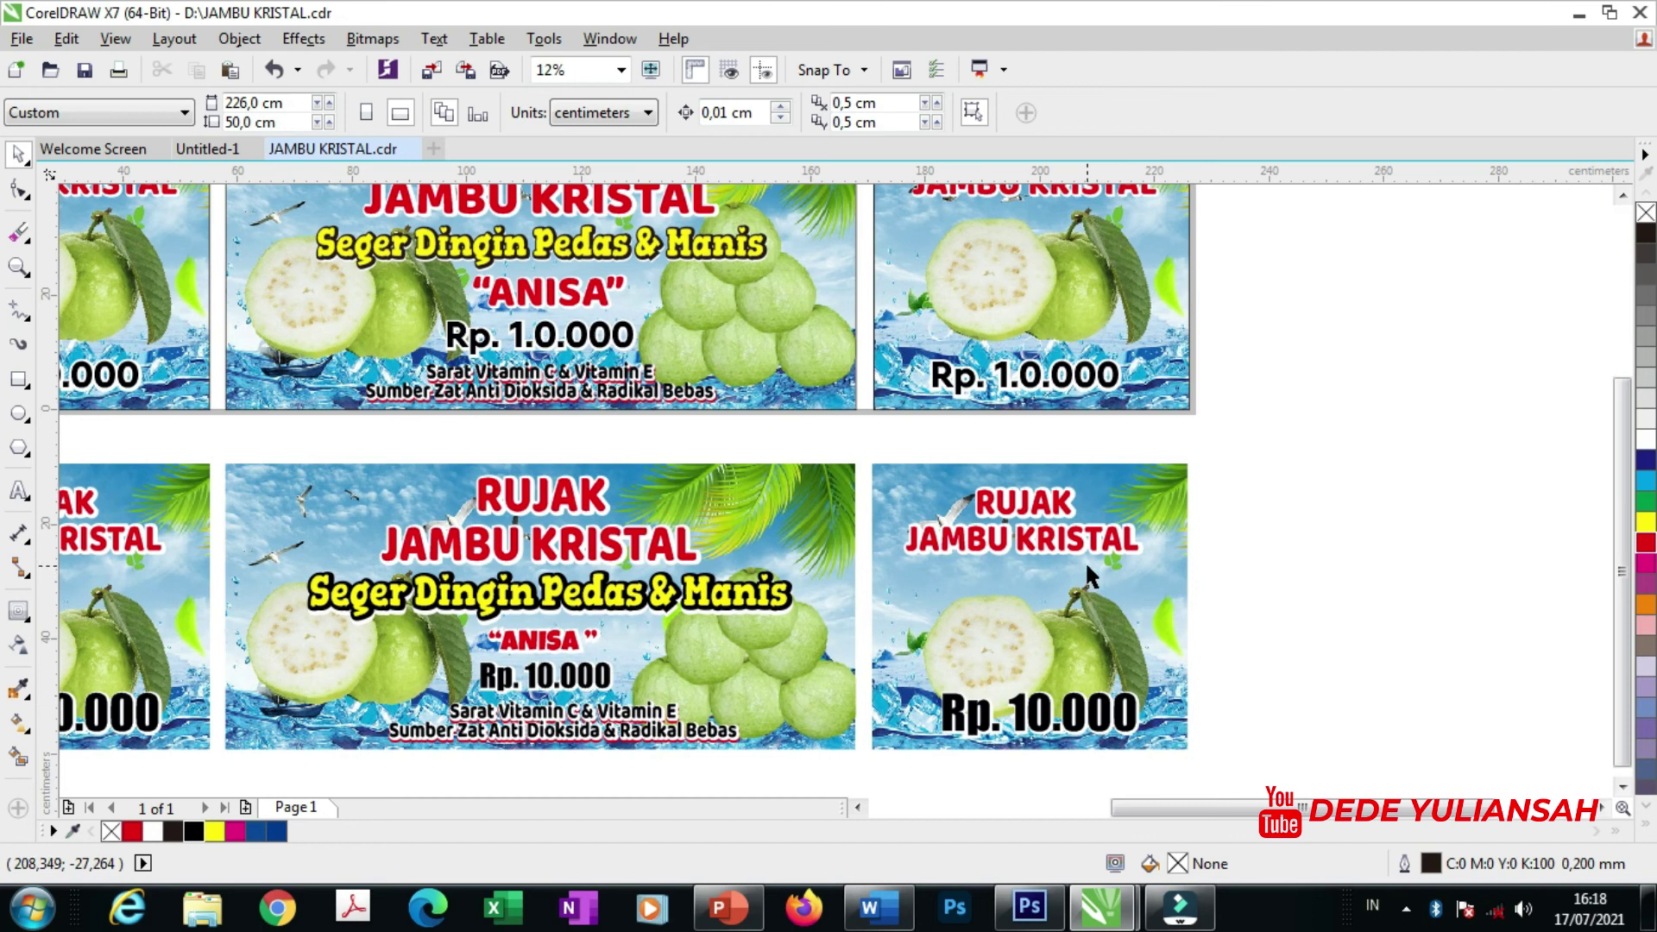
scroll(1085, 561, down, 1)
scroll(618, 441, up, 1)
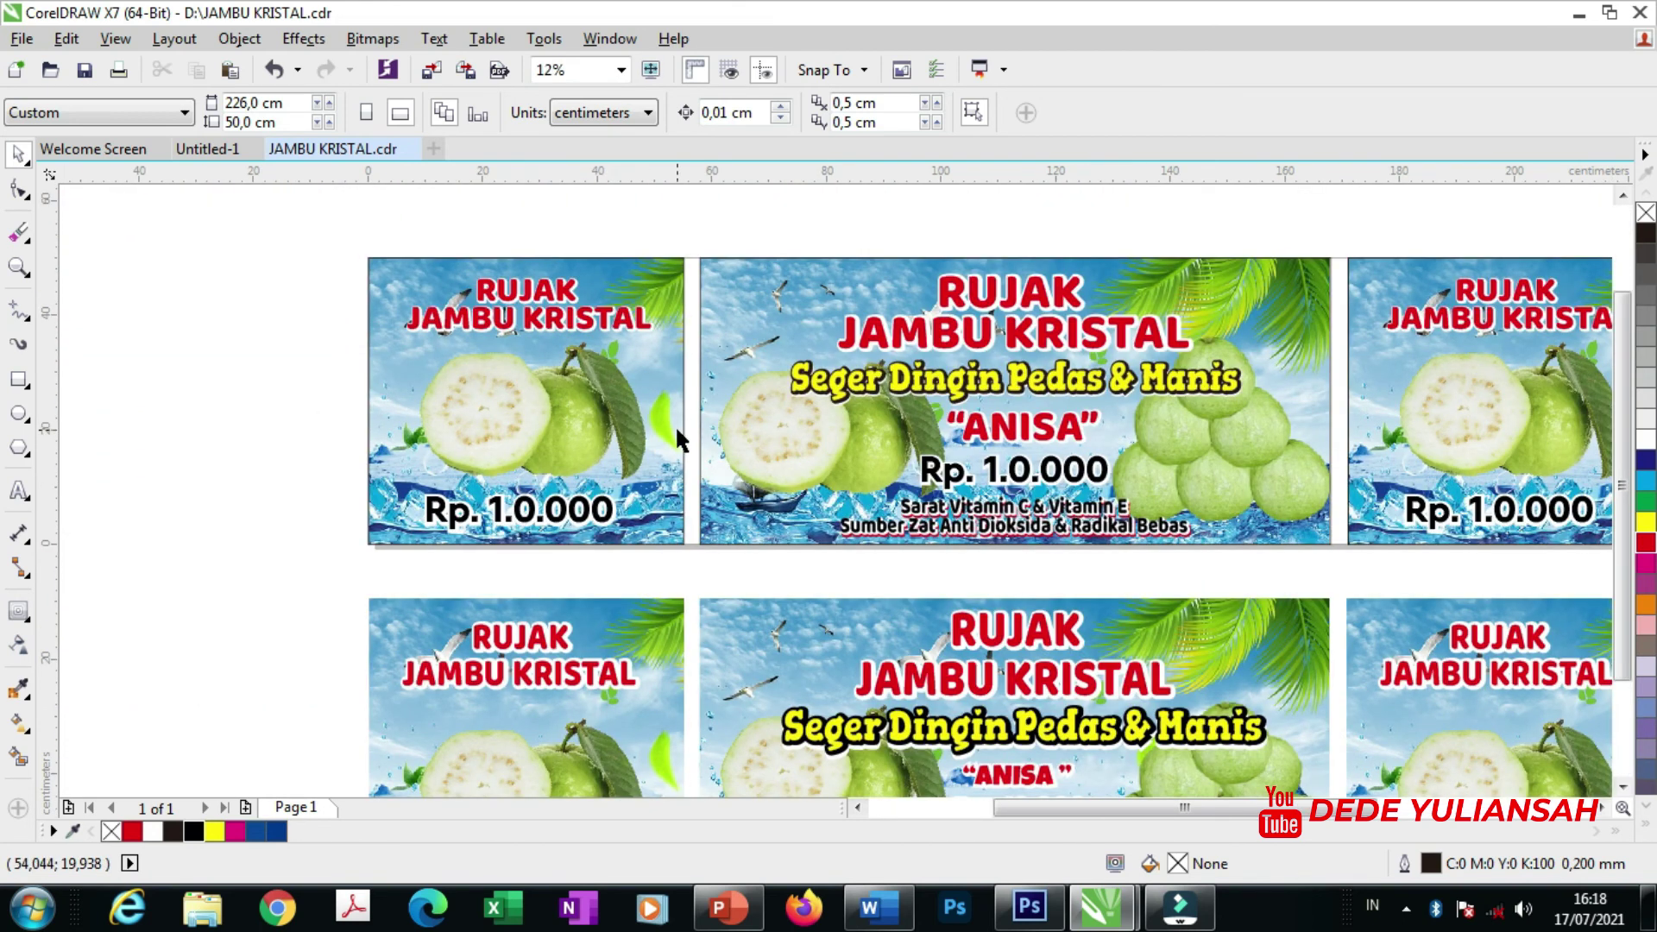
scroll(676, 438, down, 1)
scroll(589, 471, up, 1)
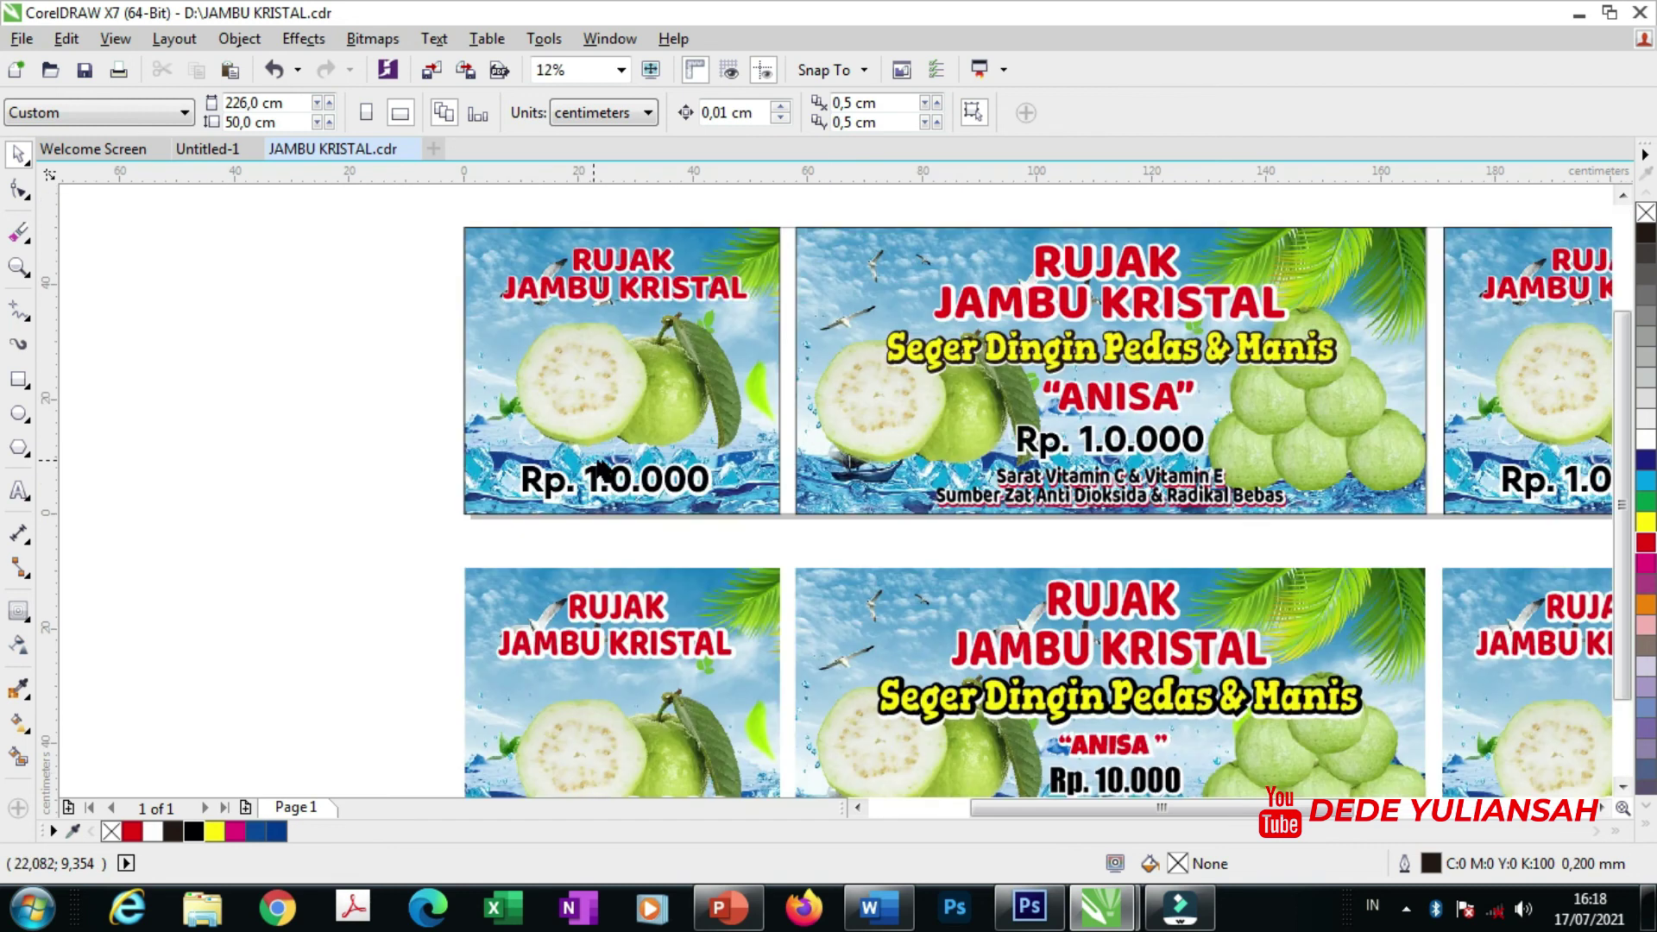
scroll(728, 441, up, 1)
scroll(686, 475, down, 1)
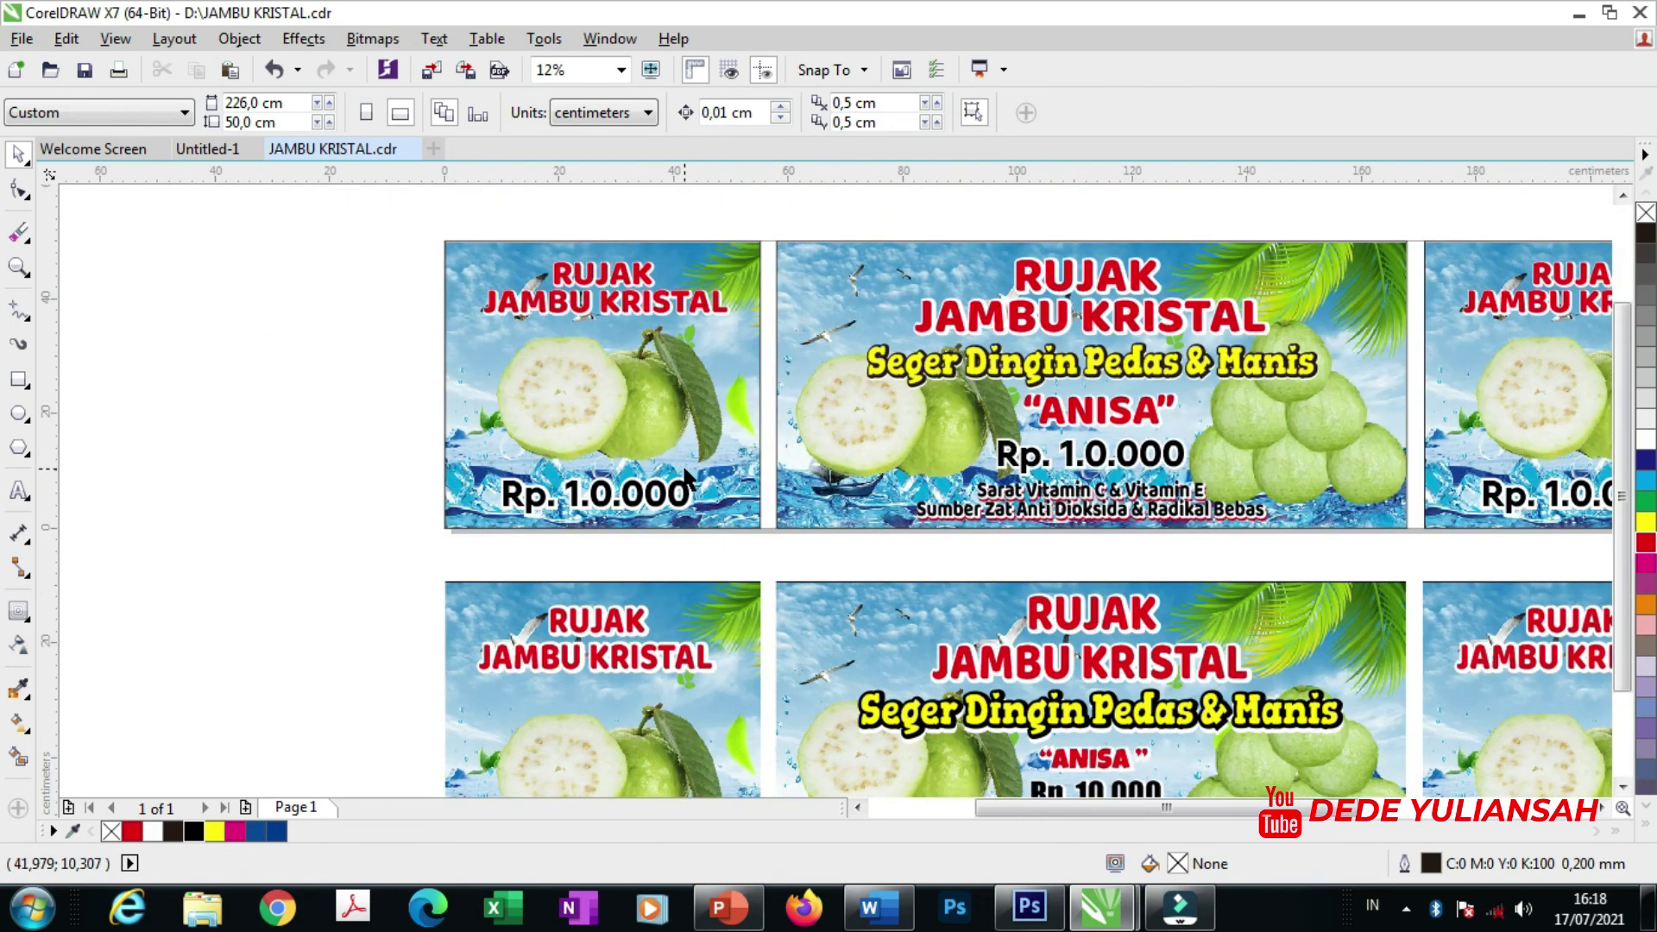
scroll(659, 488, down, 1)
scroll(986, 487, up, 1)
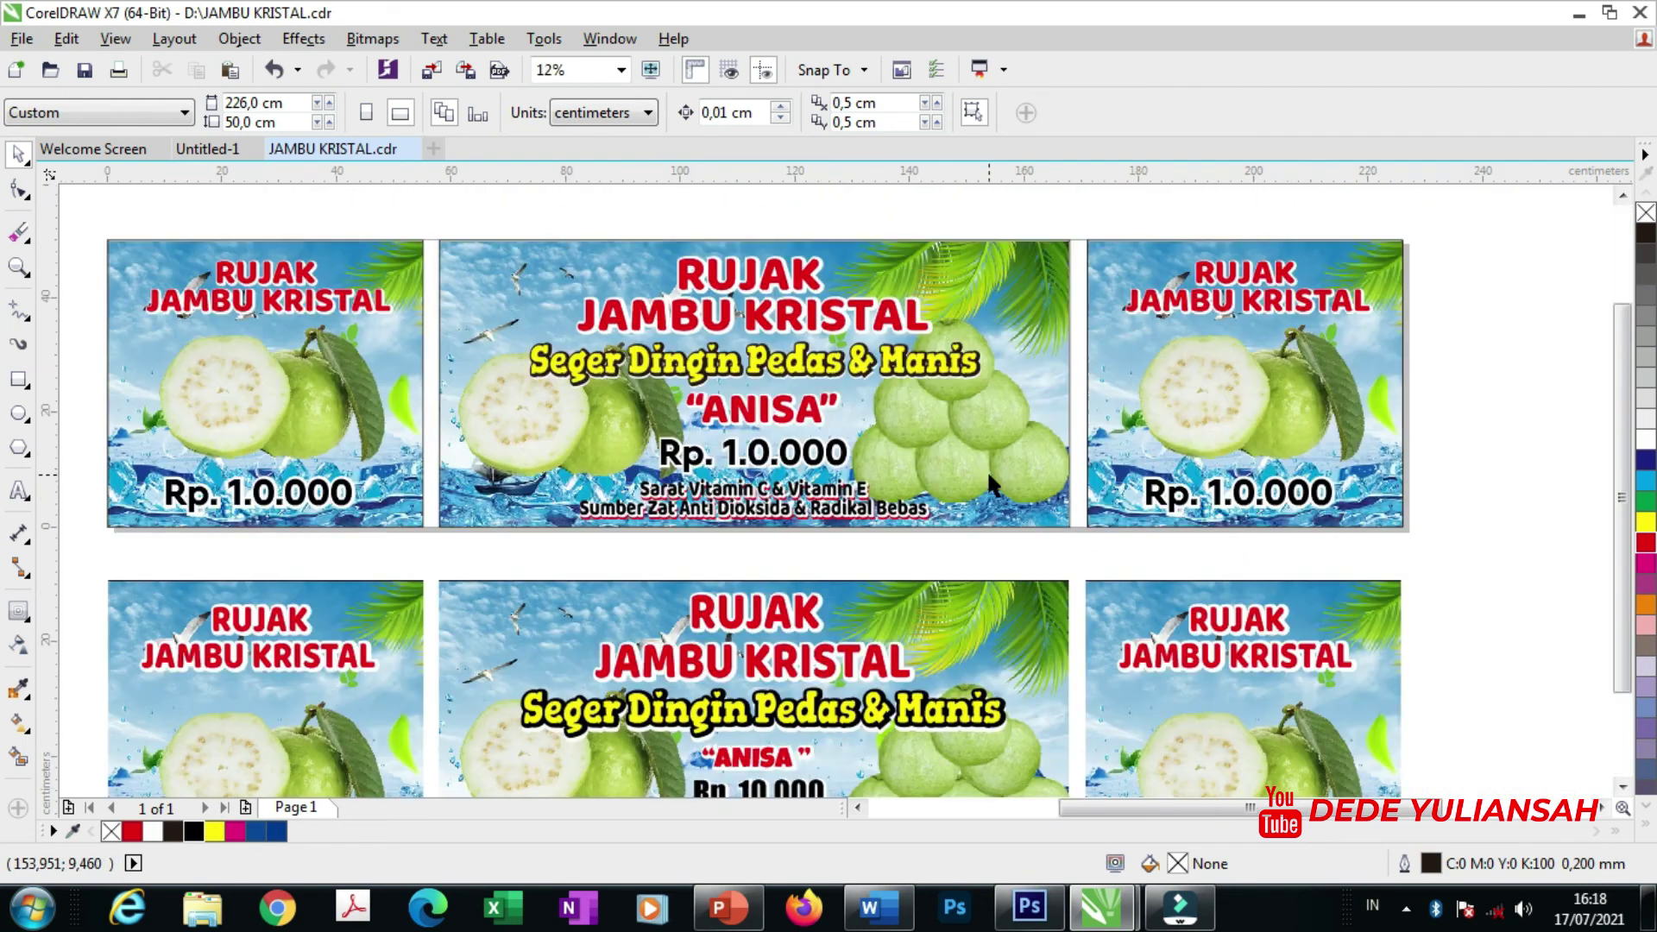